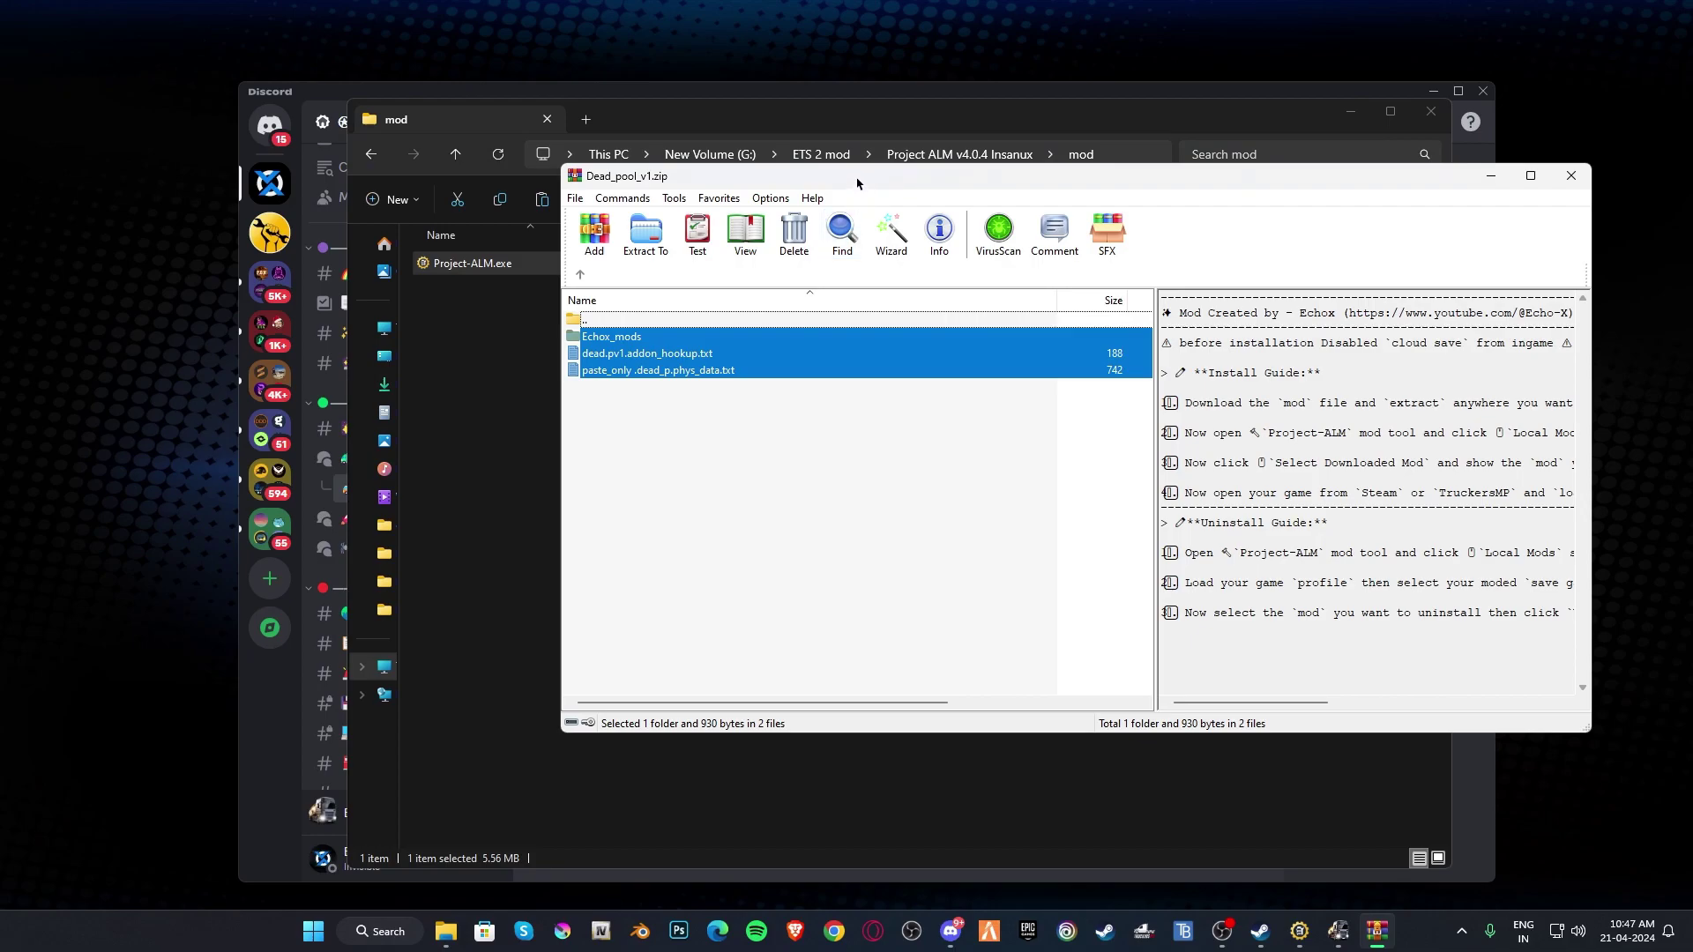
Step: Create a folder named mod beside Project-ALM.exe and open it
right_click(555, 378)
mouse_move(627, 657)
left_click(854, 658)
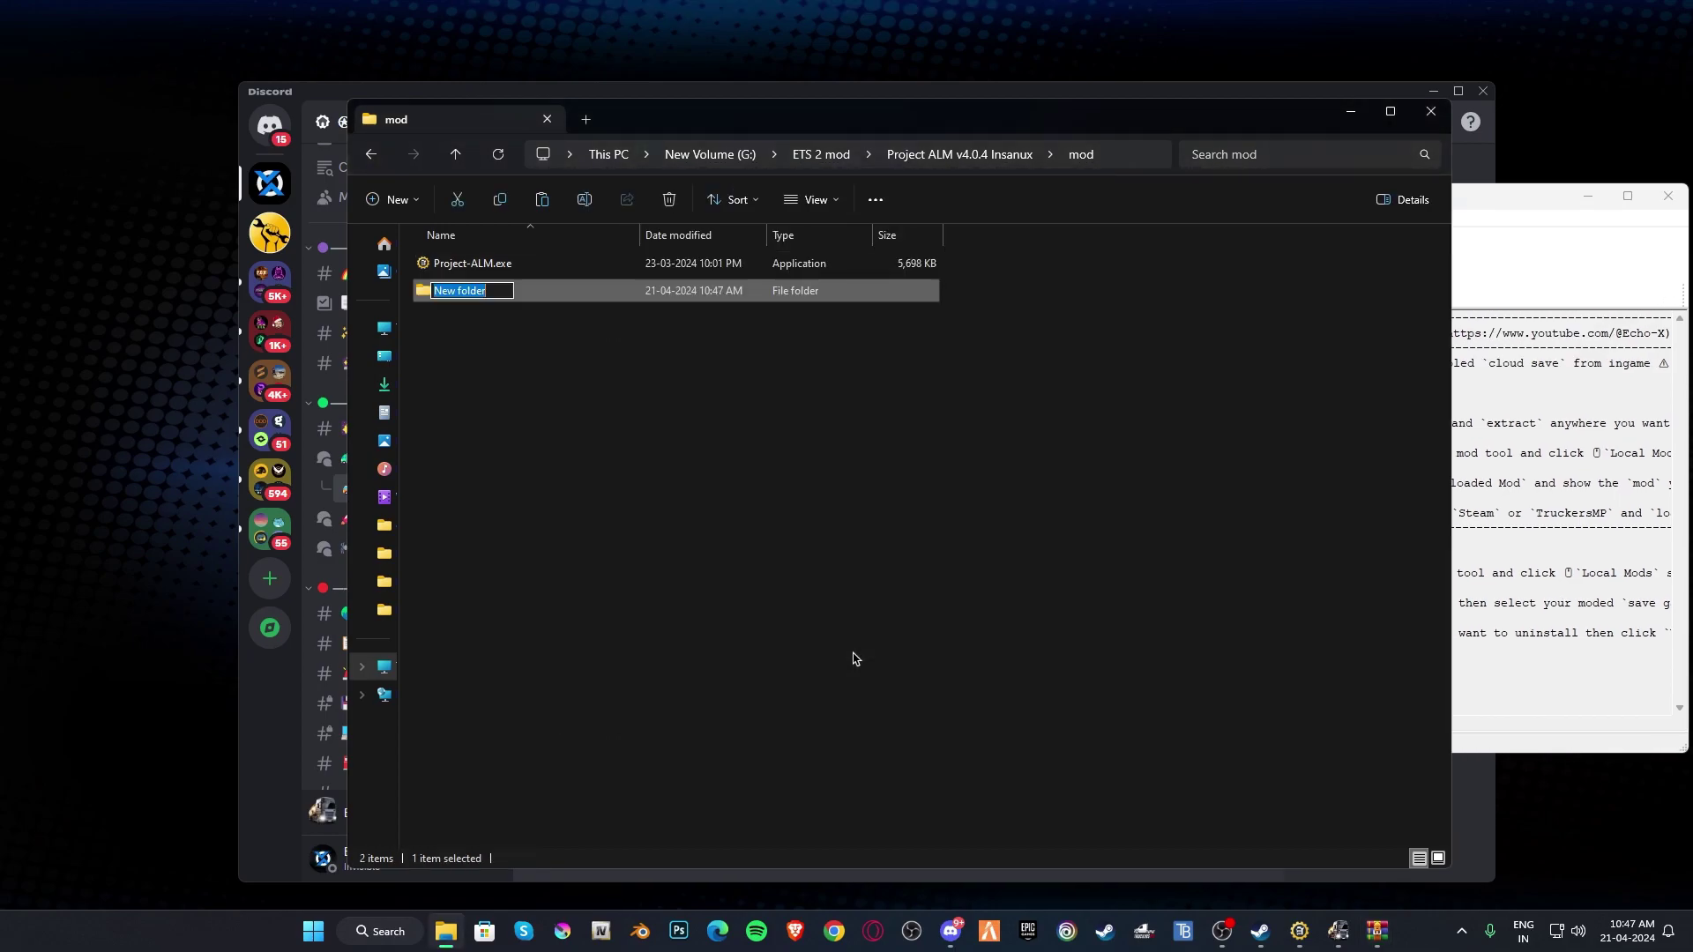
type("mod")
left_click(518, 344)
double_click(585, 293)
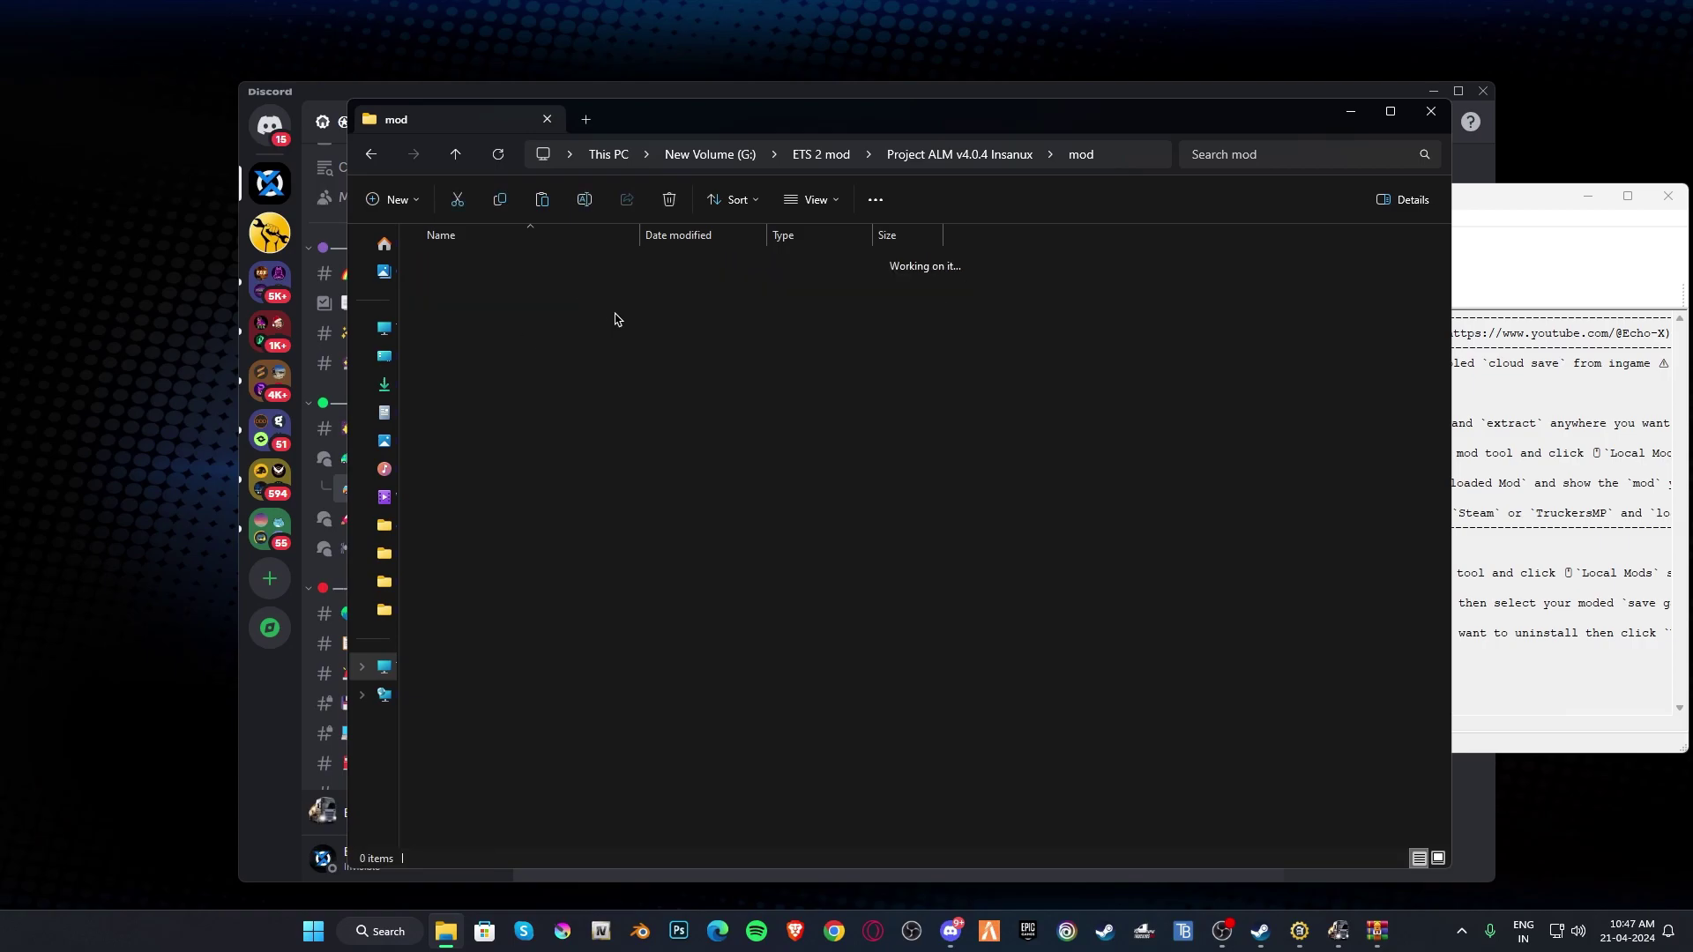
Step: Extract the Echox_mods folder and both text files from Dead_pool_v1.zip into the new mod folder, close the archive and return to the parent folder
key("alt+Tab")
left_click_drag(749, 389, 585, 467)
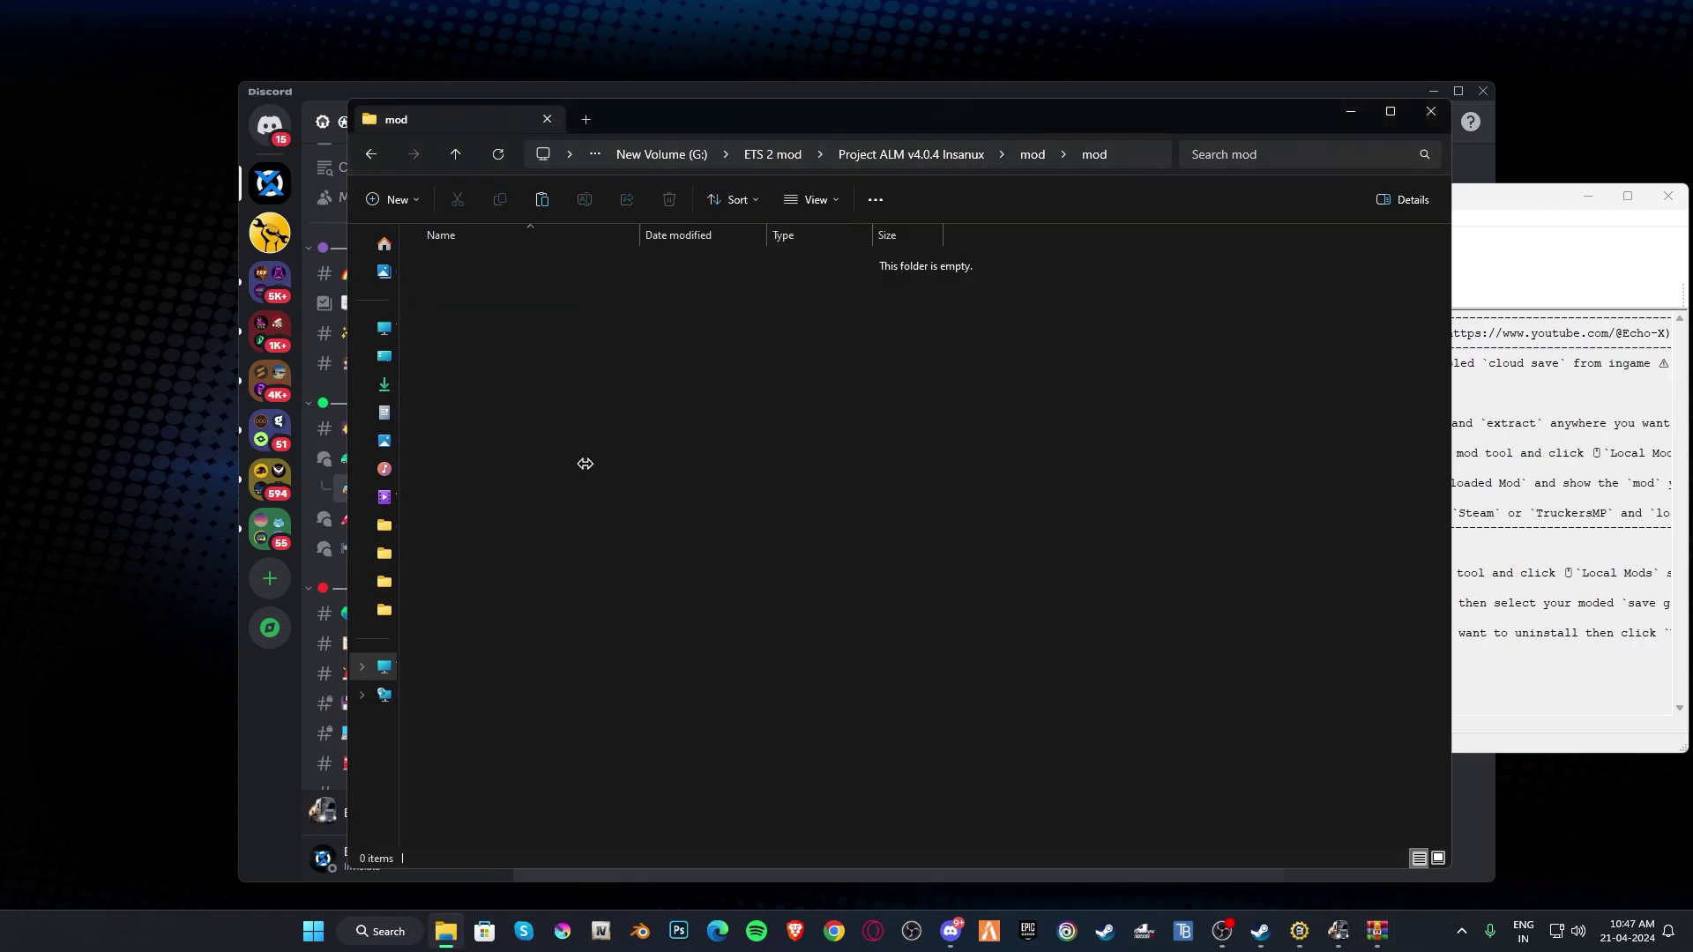
left_click(1669, 196)
left_click(738, 394)
key("alt+Left")
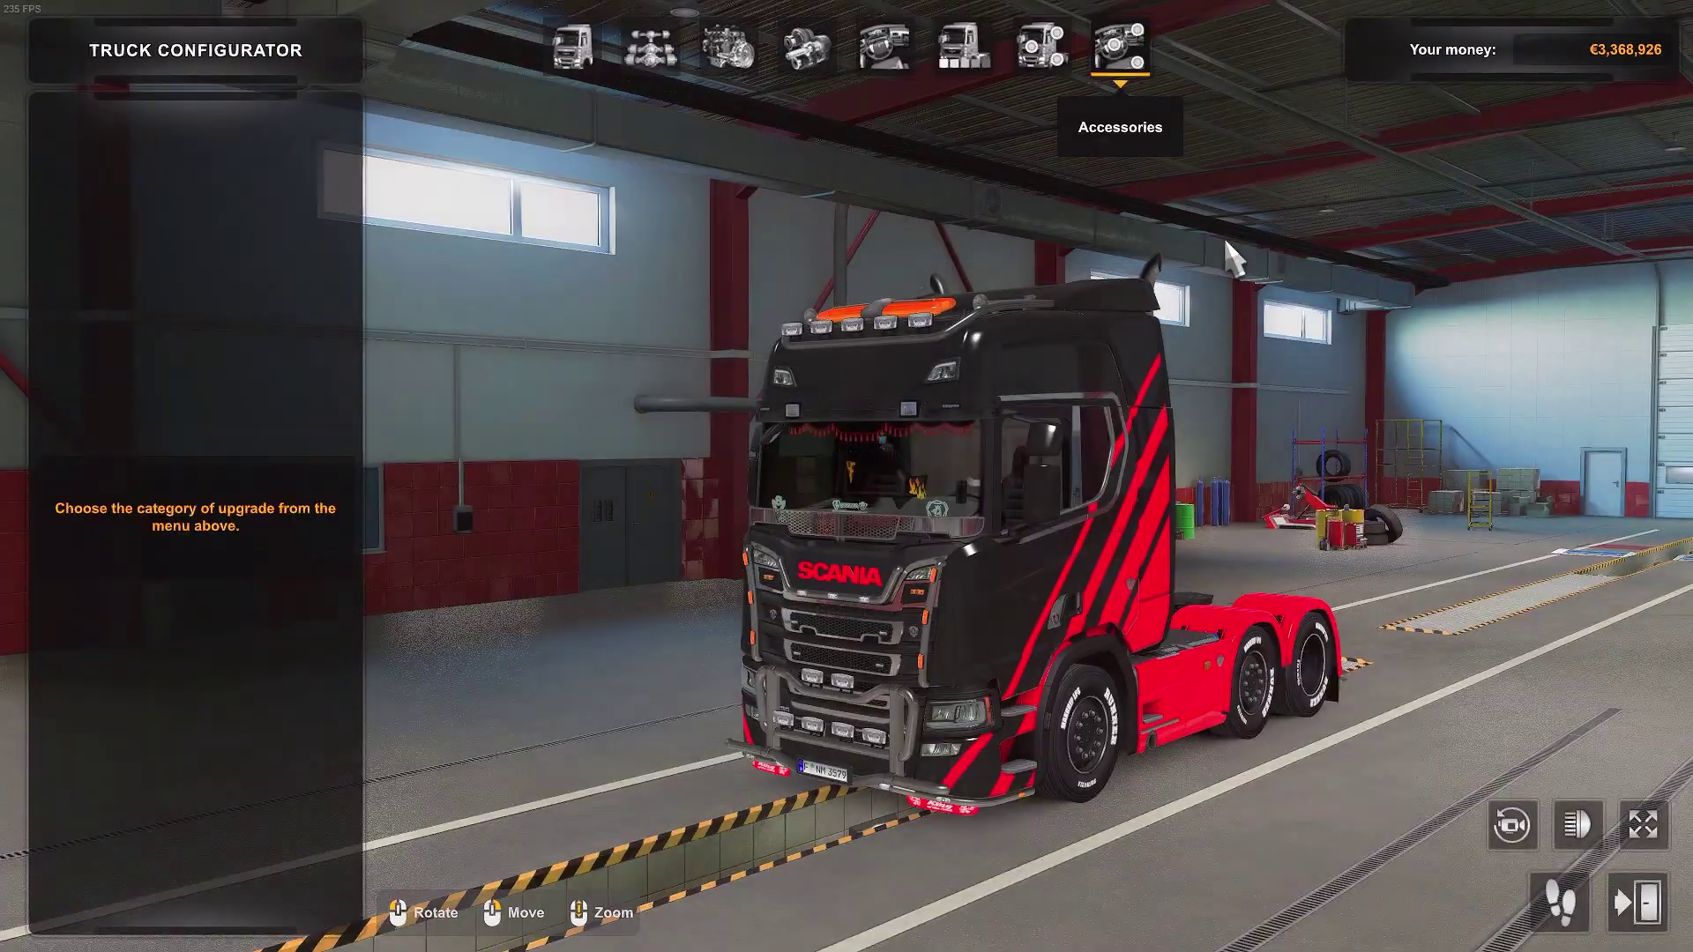
Step: Open the Scania's interior accessories in the truck configurator and select the middle accessory slot on the dashboard table
left_click(1119, 46)
left_click_drag(1276, 399, 1034, 382)
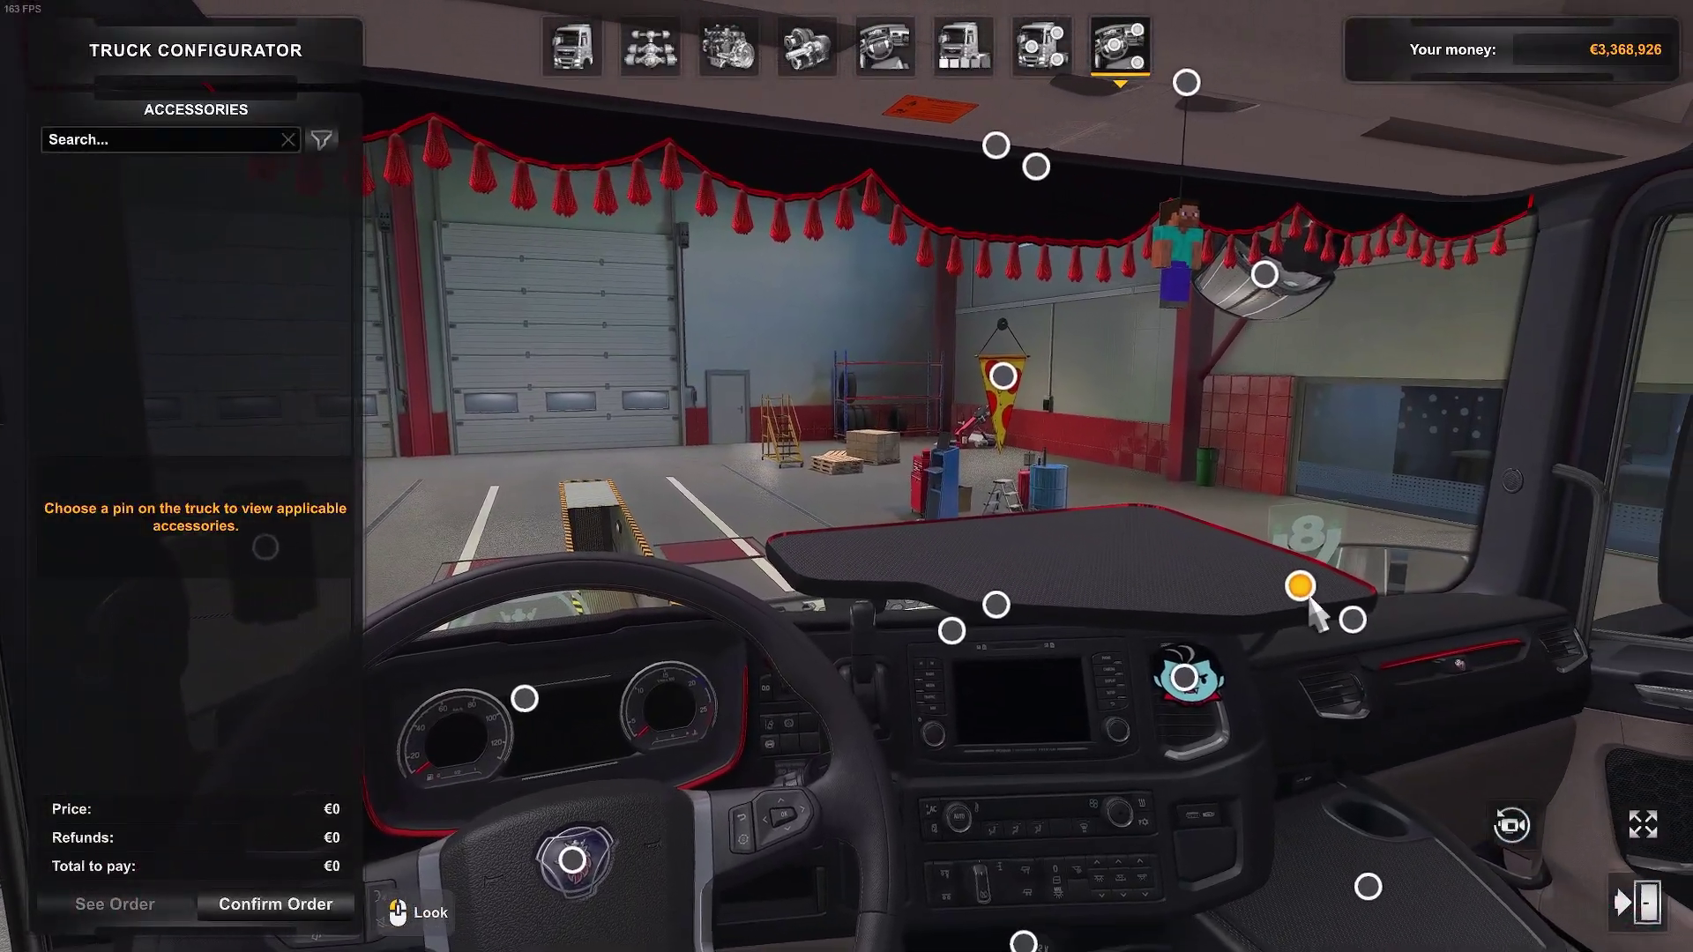
left_click(1301, 589)
left_click(1337, 616)
left_click(1065, 555)
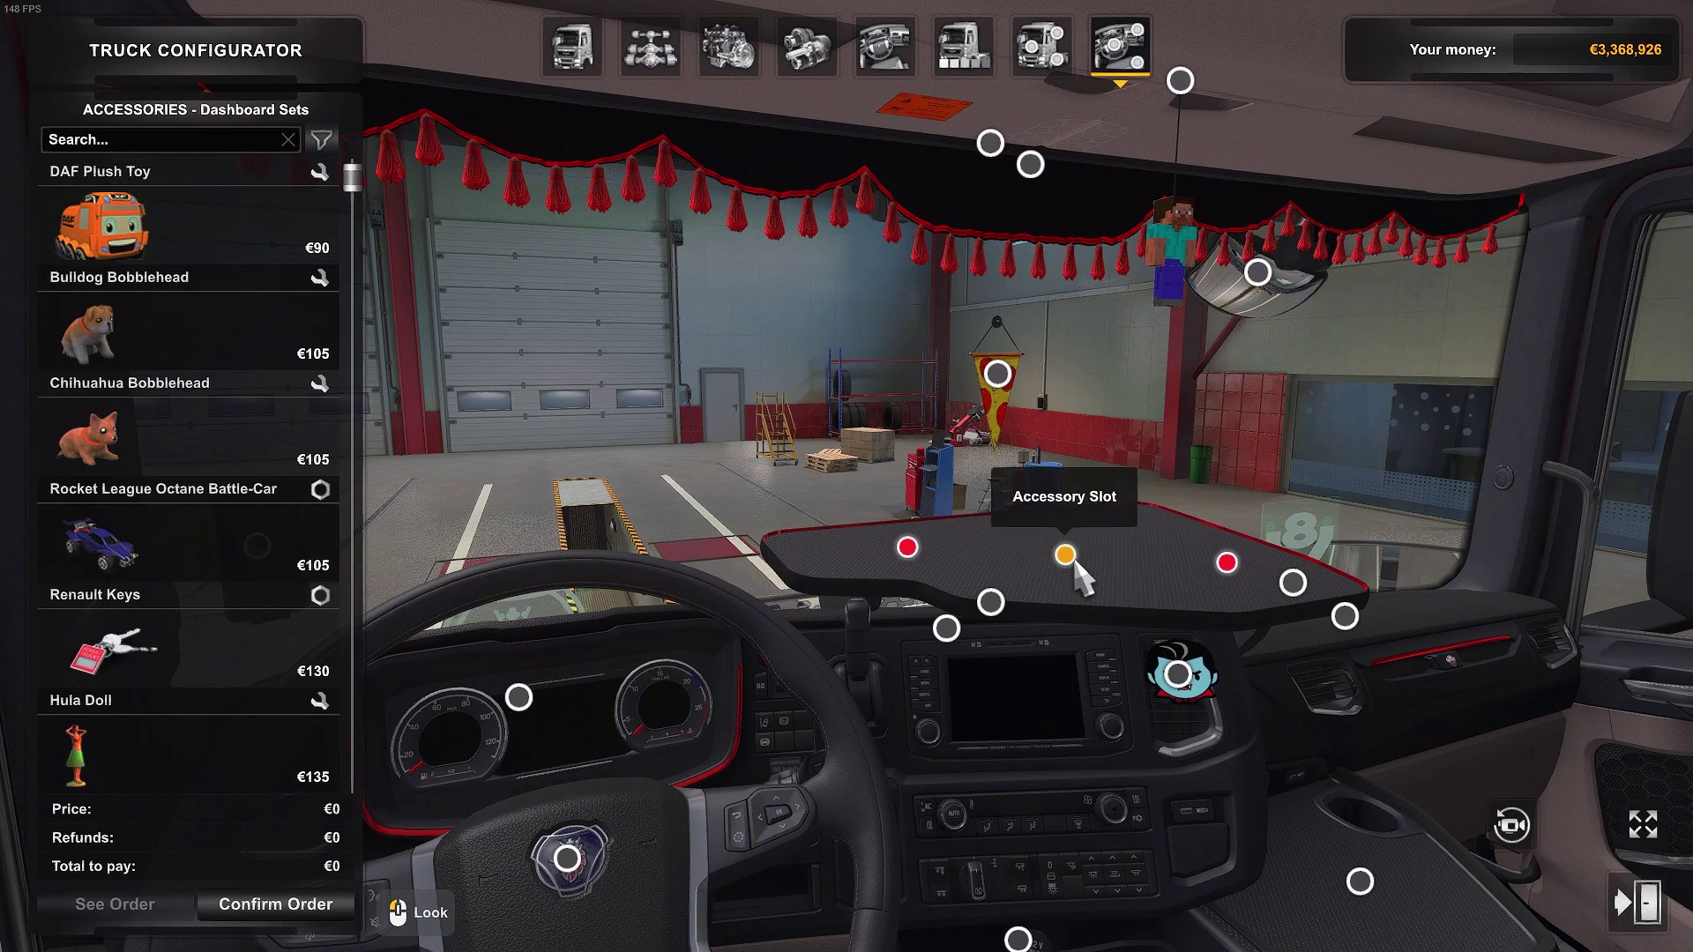
Step: Place the Hula Doll in the selected dashboard slot and confirm the order
left_click_drag(356, 183, 355, 260)
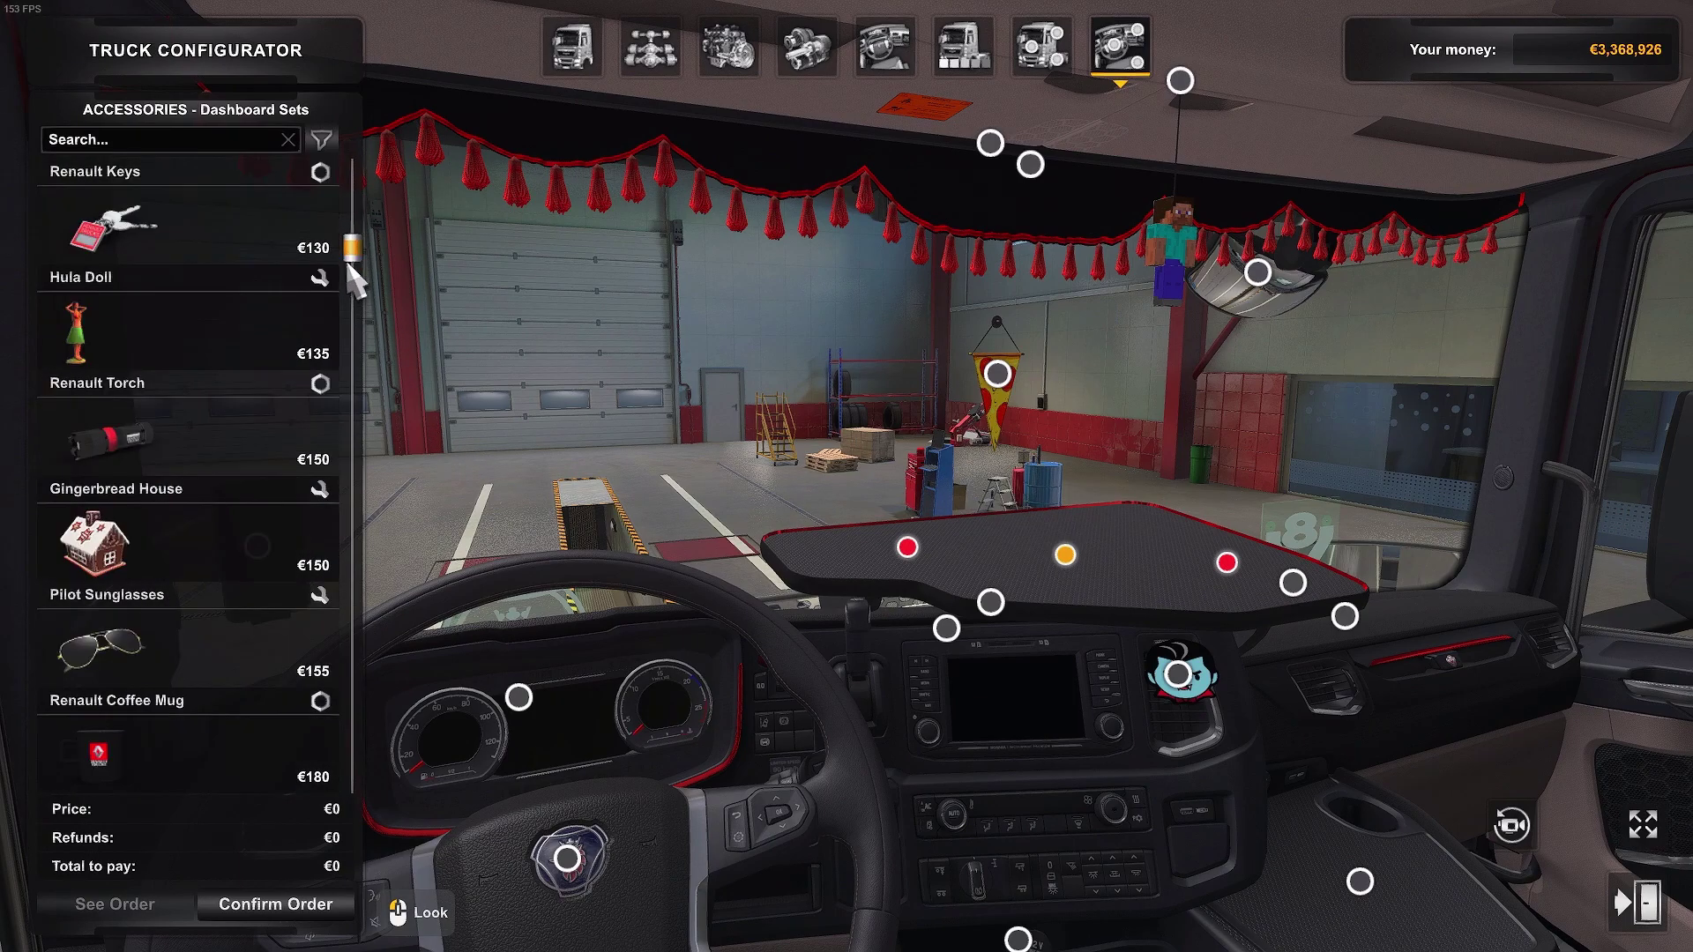
left_click(220, 358)
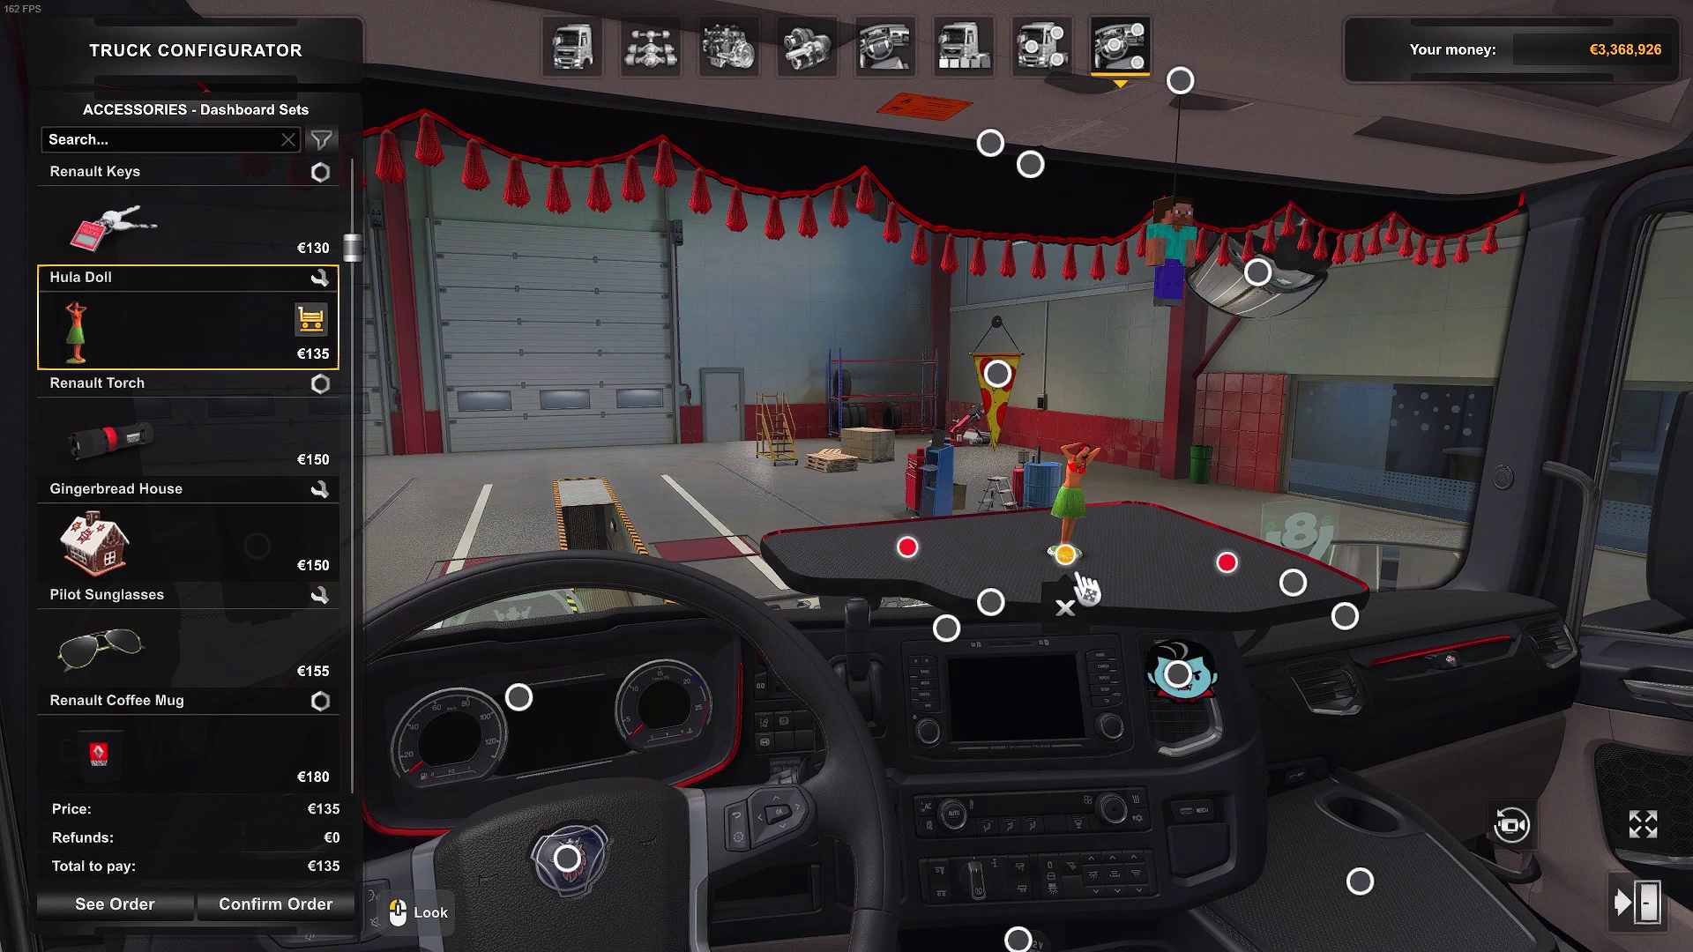
mouse_move(1132, 506)
left_mouse_down()
mouse_move(1100, 506)
mouse_move(1160, 514)
left_mouse_up()
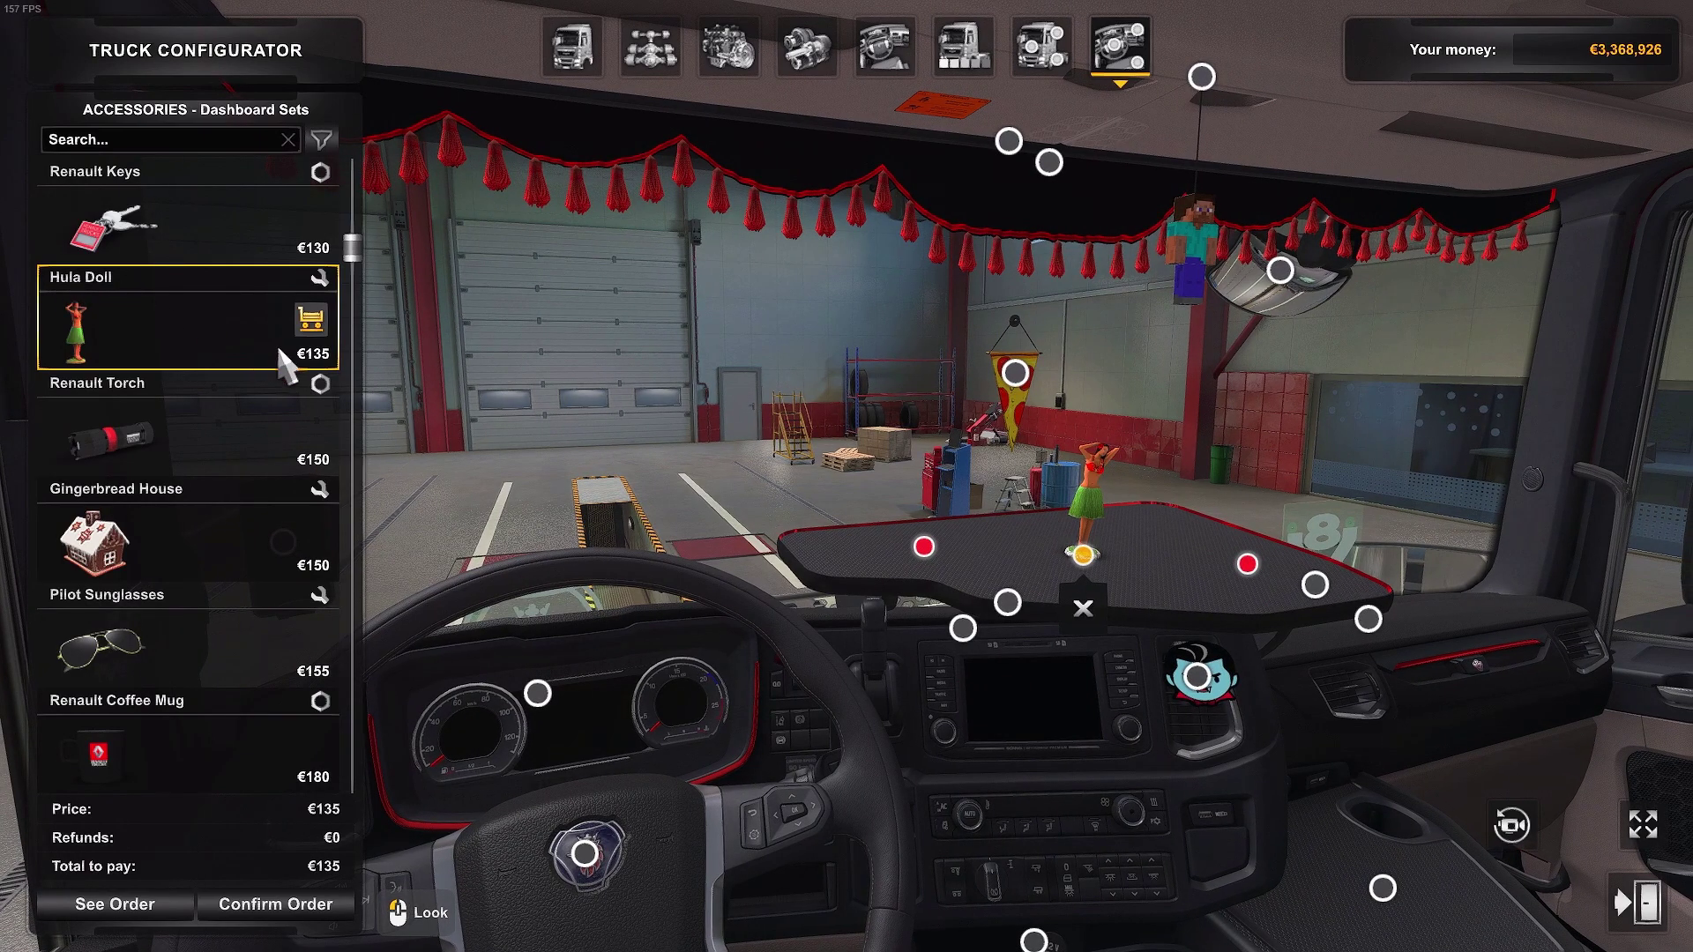
left_click(276, 906)
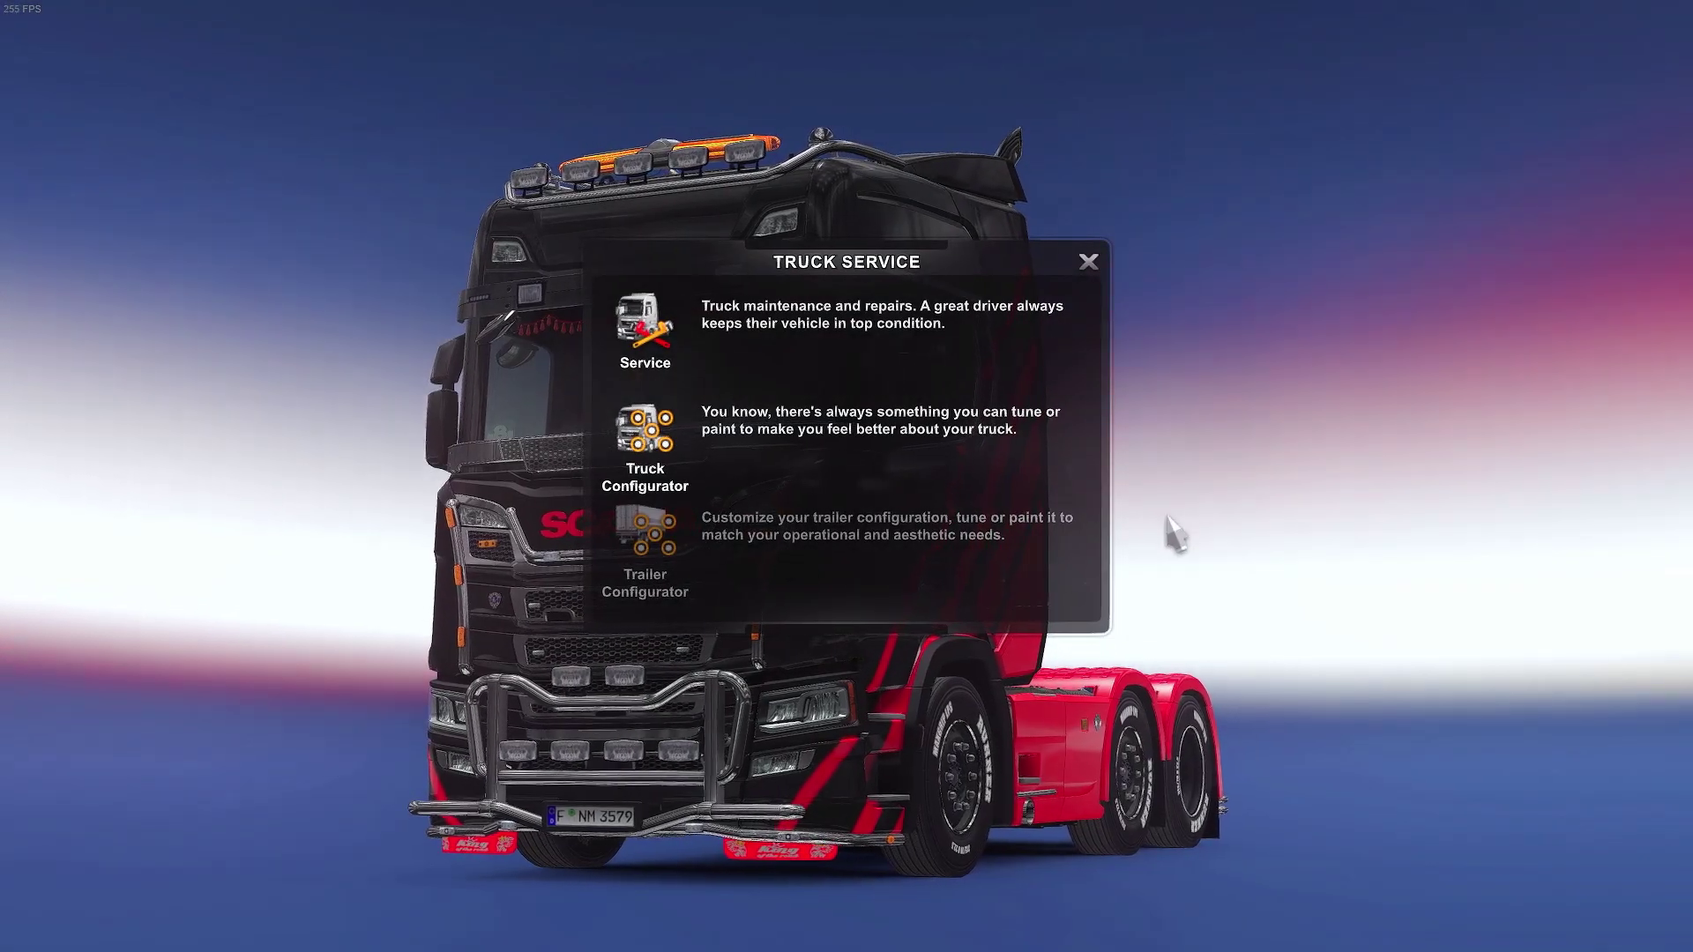
Step: Leave the truck service and save the game over the existing save named mod
left_click(1088, 263)
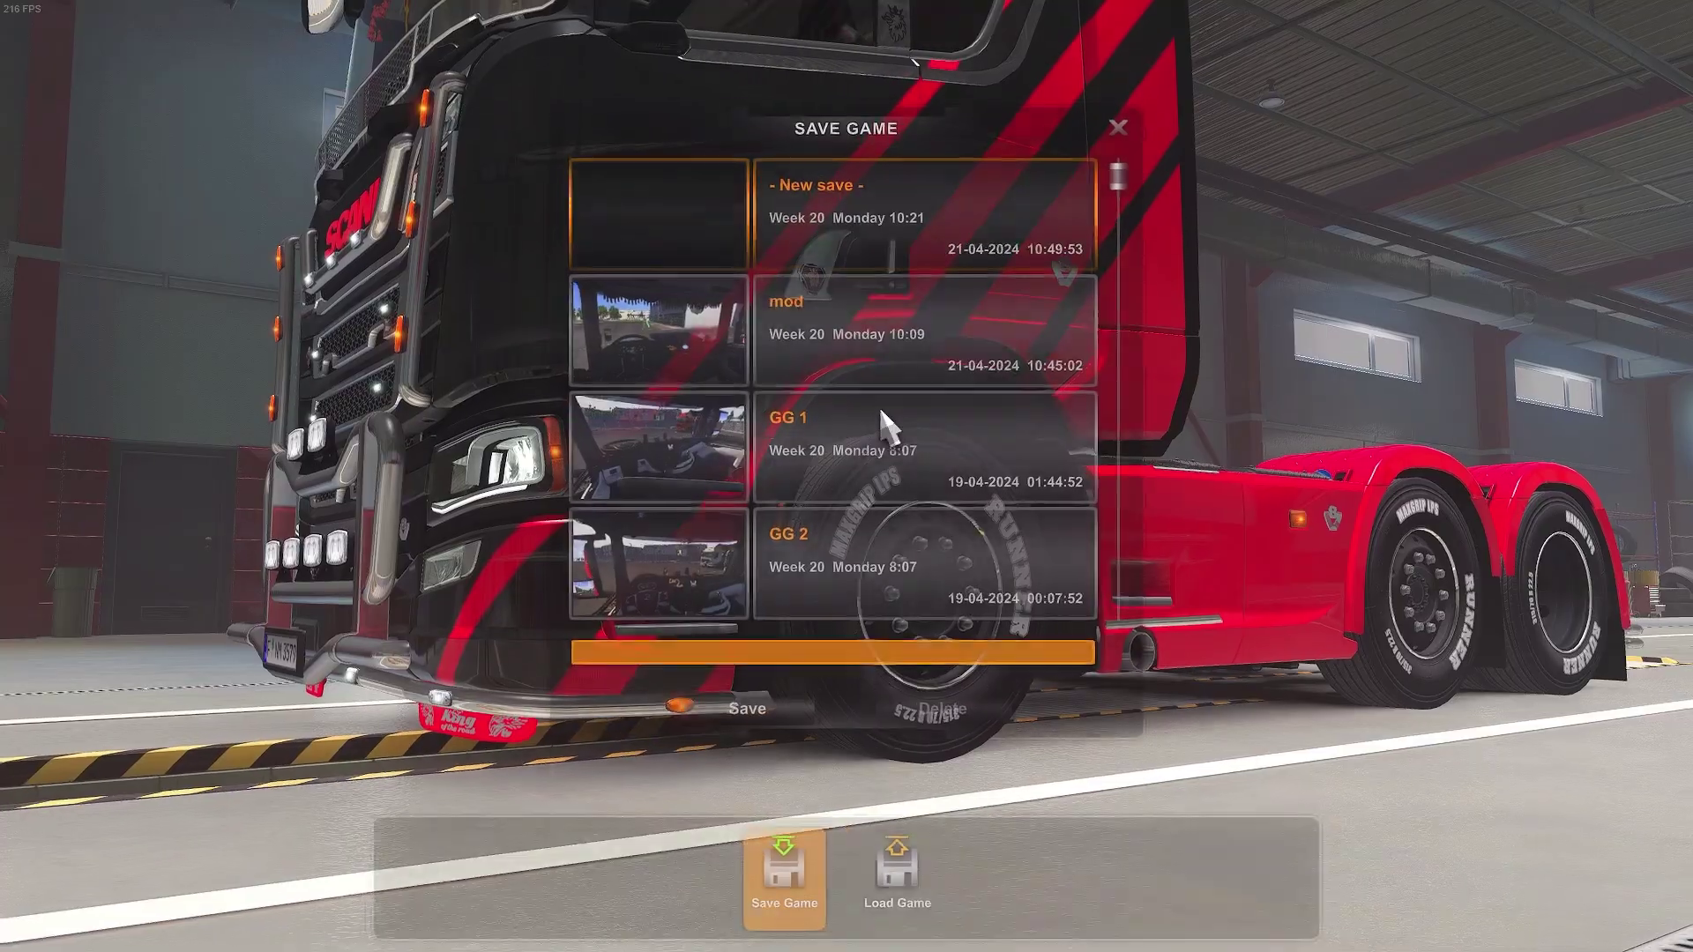
double_click(877, 329)
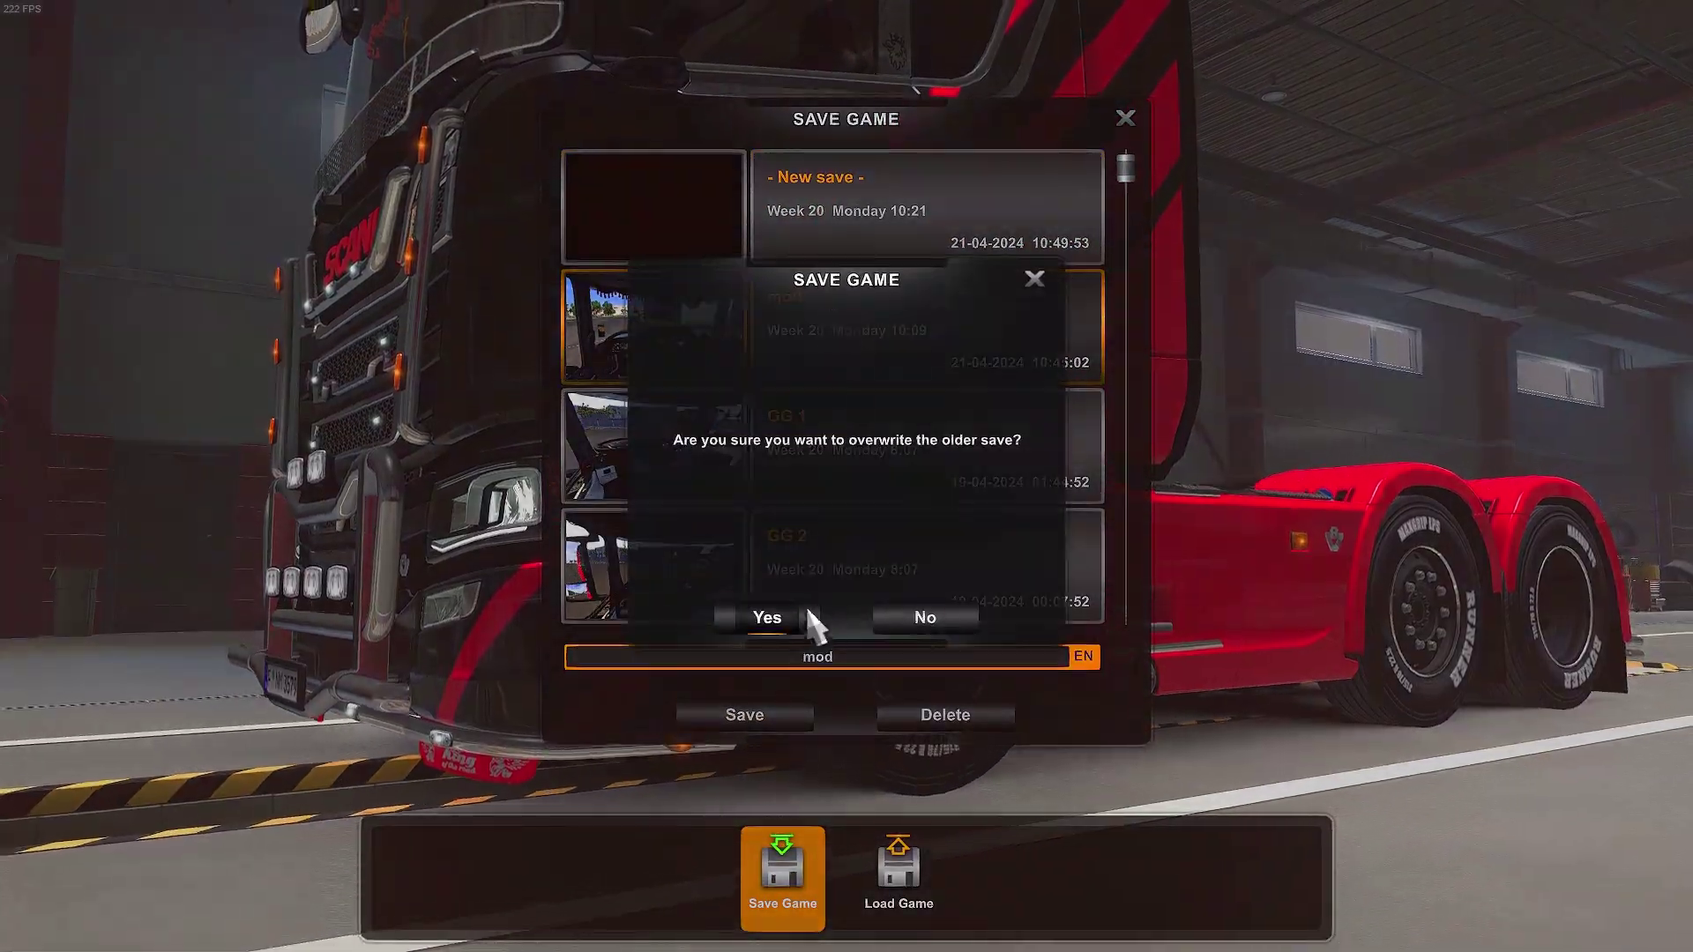
left_click(781, 620)
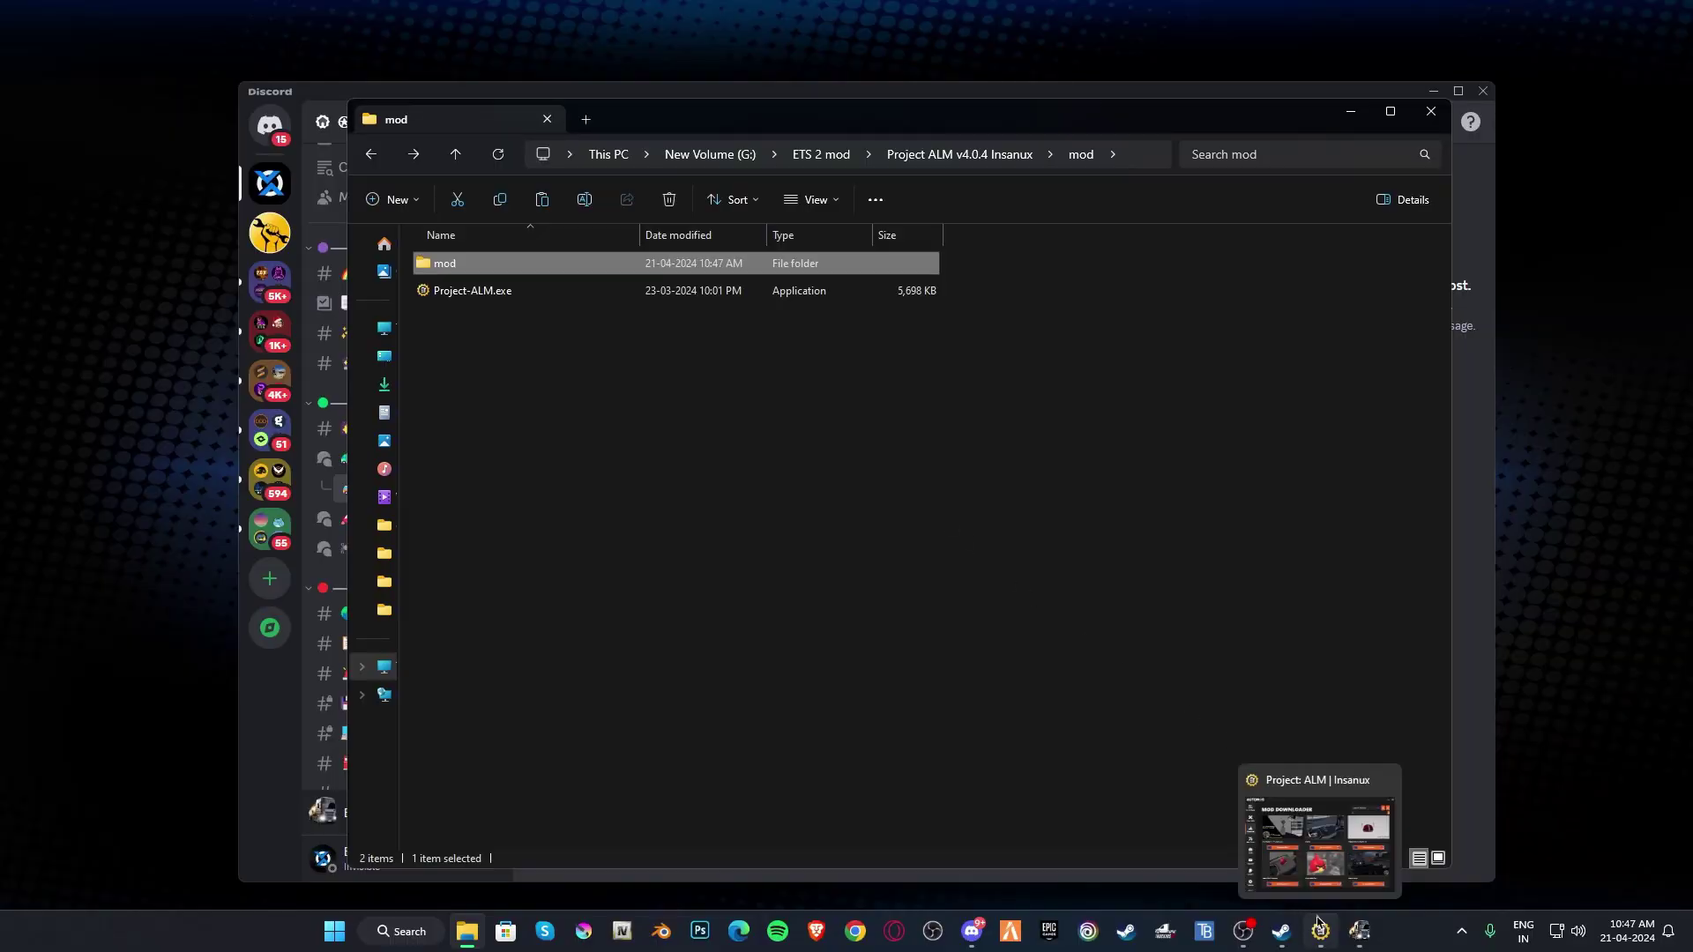
Step: Switch to Project ALM, show its Local Mods page and minimize the File Explorer and Discord windows behind it
left_click(1320, 931)
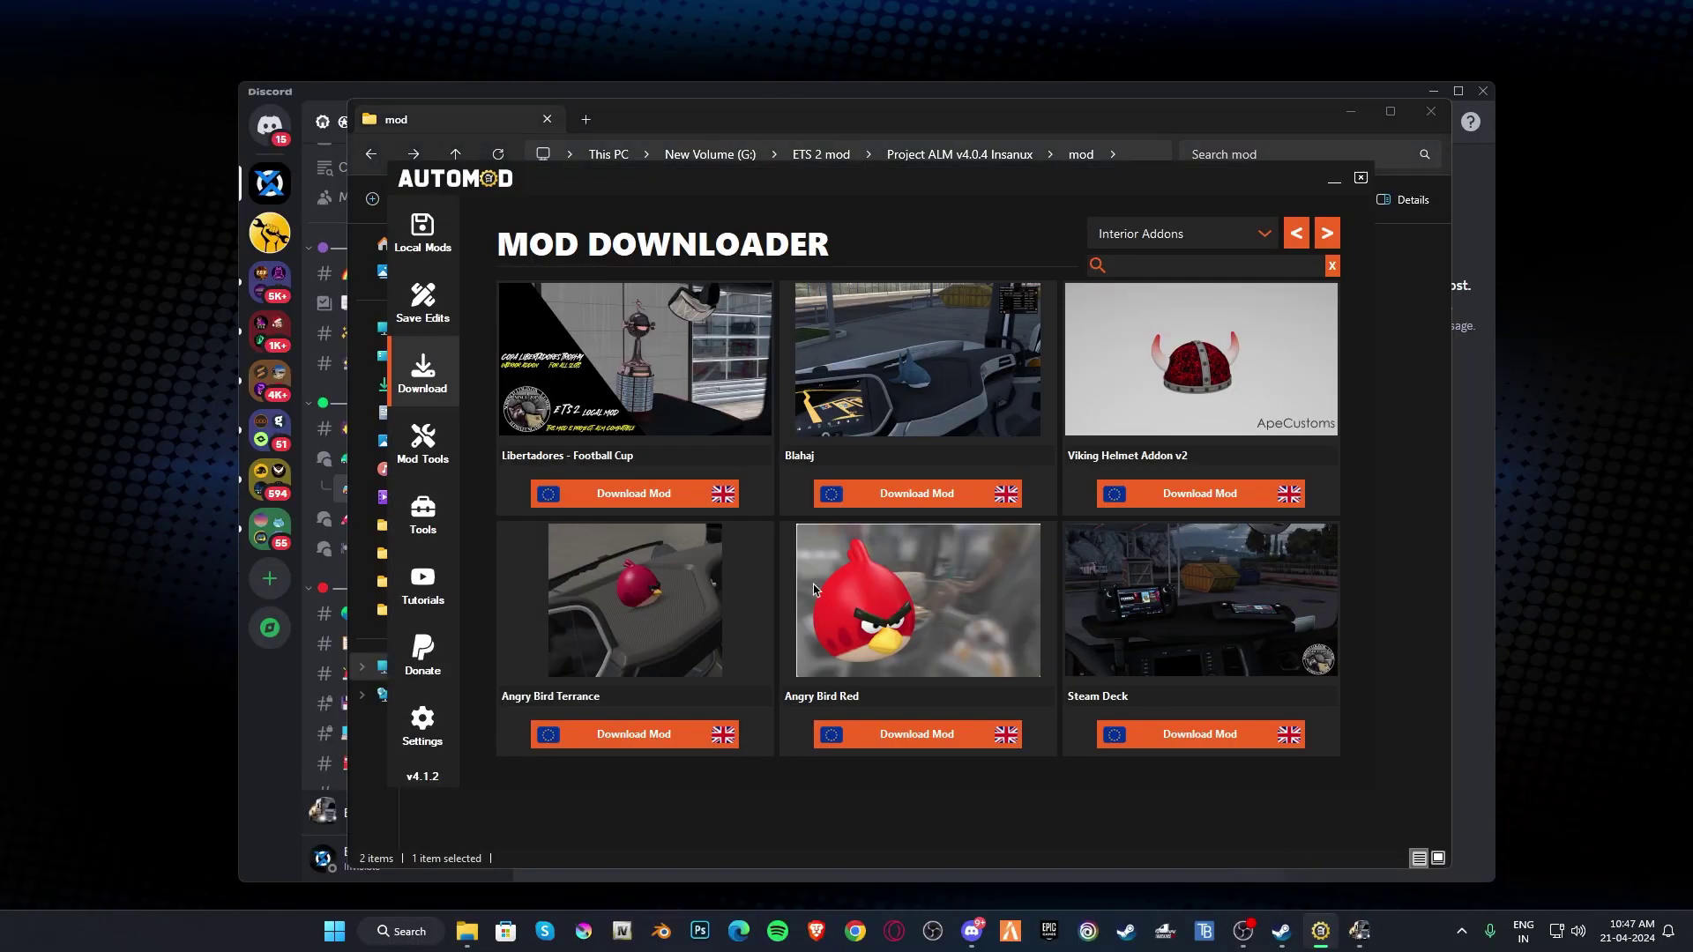
left_click_drag(760, 187, 903, 267)
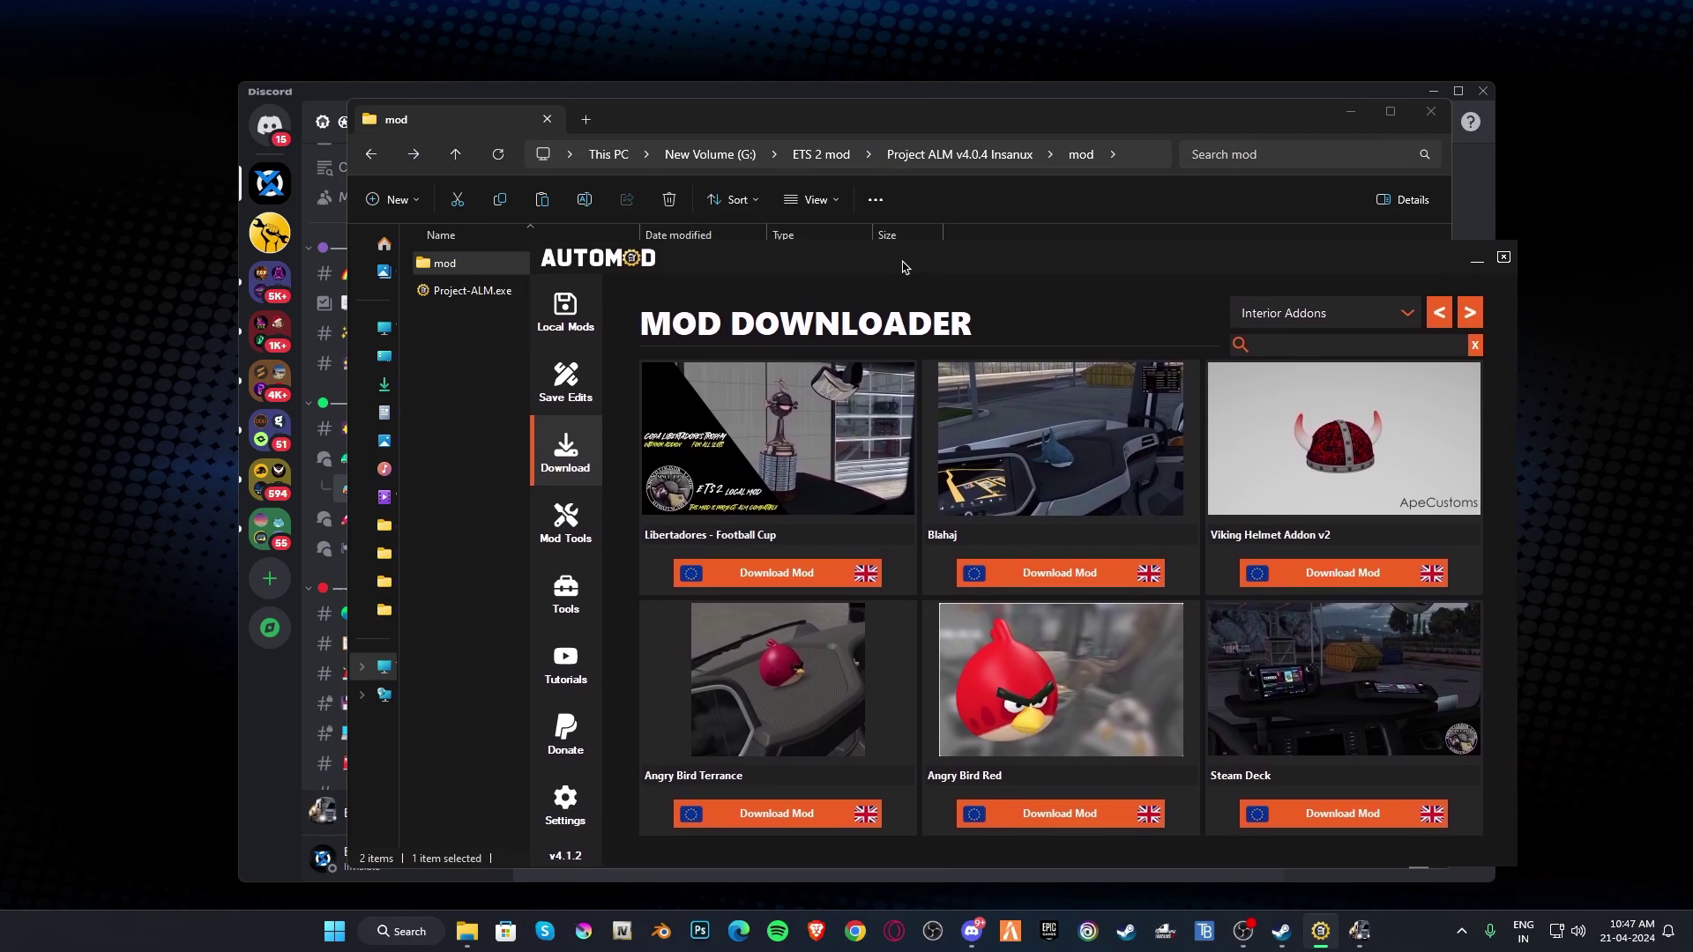
left_click(565, 314)
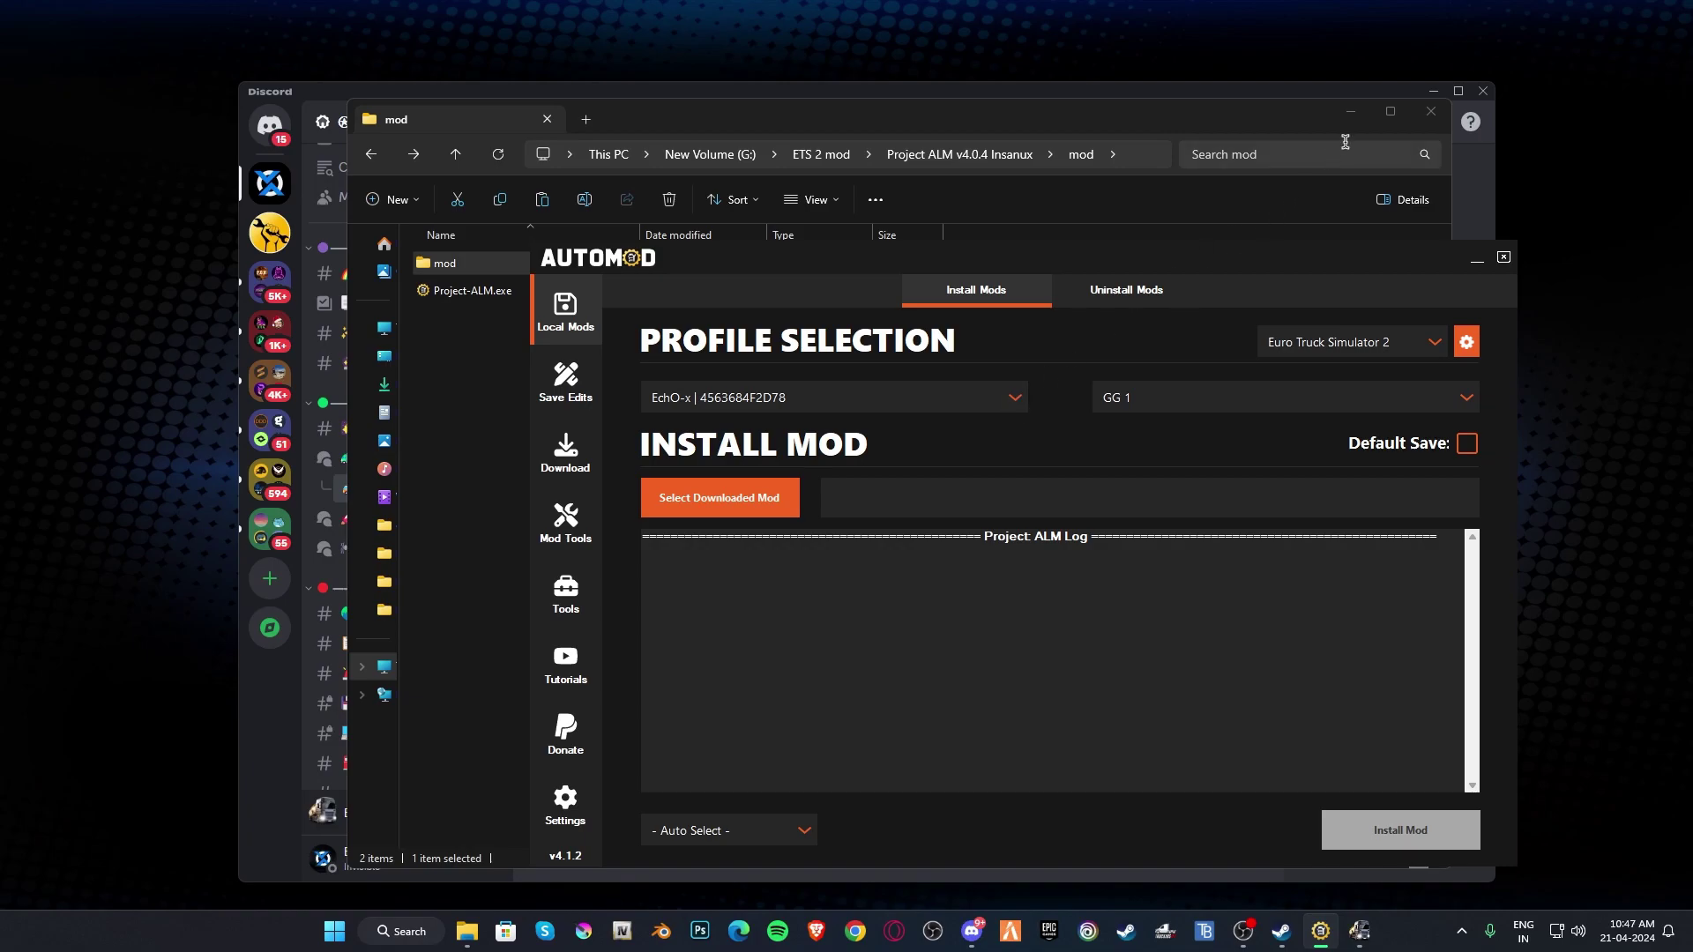
left_click(1352, 112)
left_click(1434, 90)
left_click_drag(1051, 265, 954, 234)
Step: Select the first listed player profile and the save named mod as the installation target
left_click(915, 368)
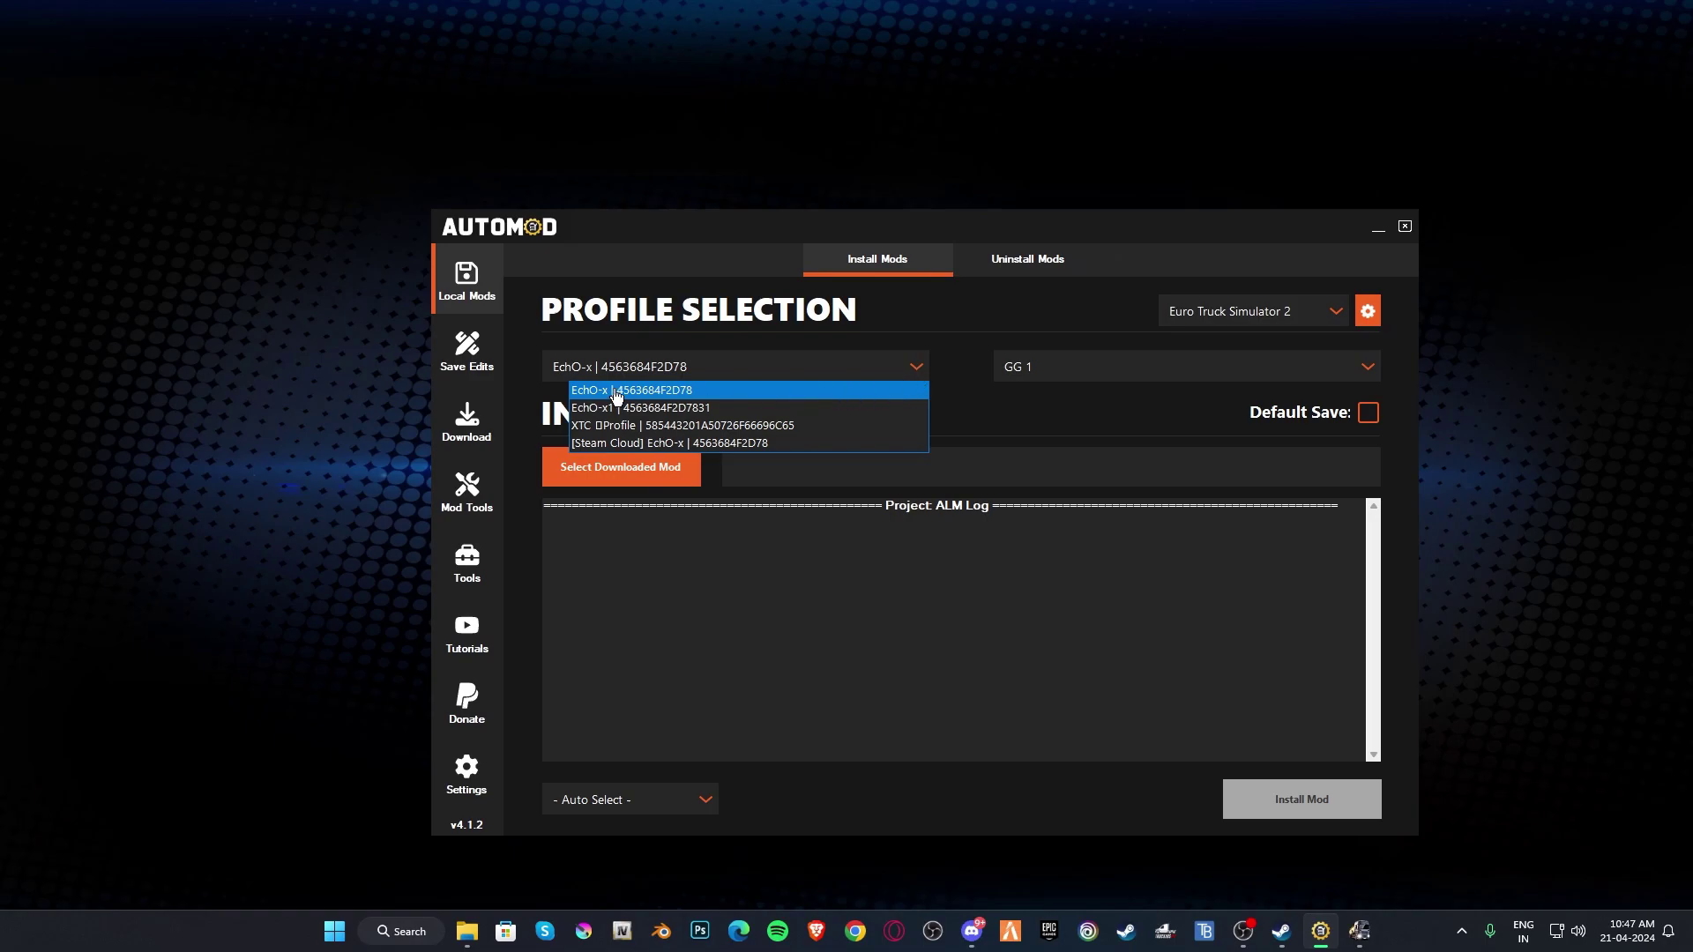
left_click(701, 390)
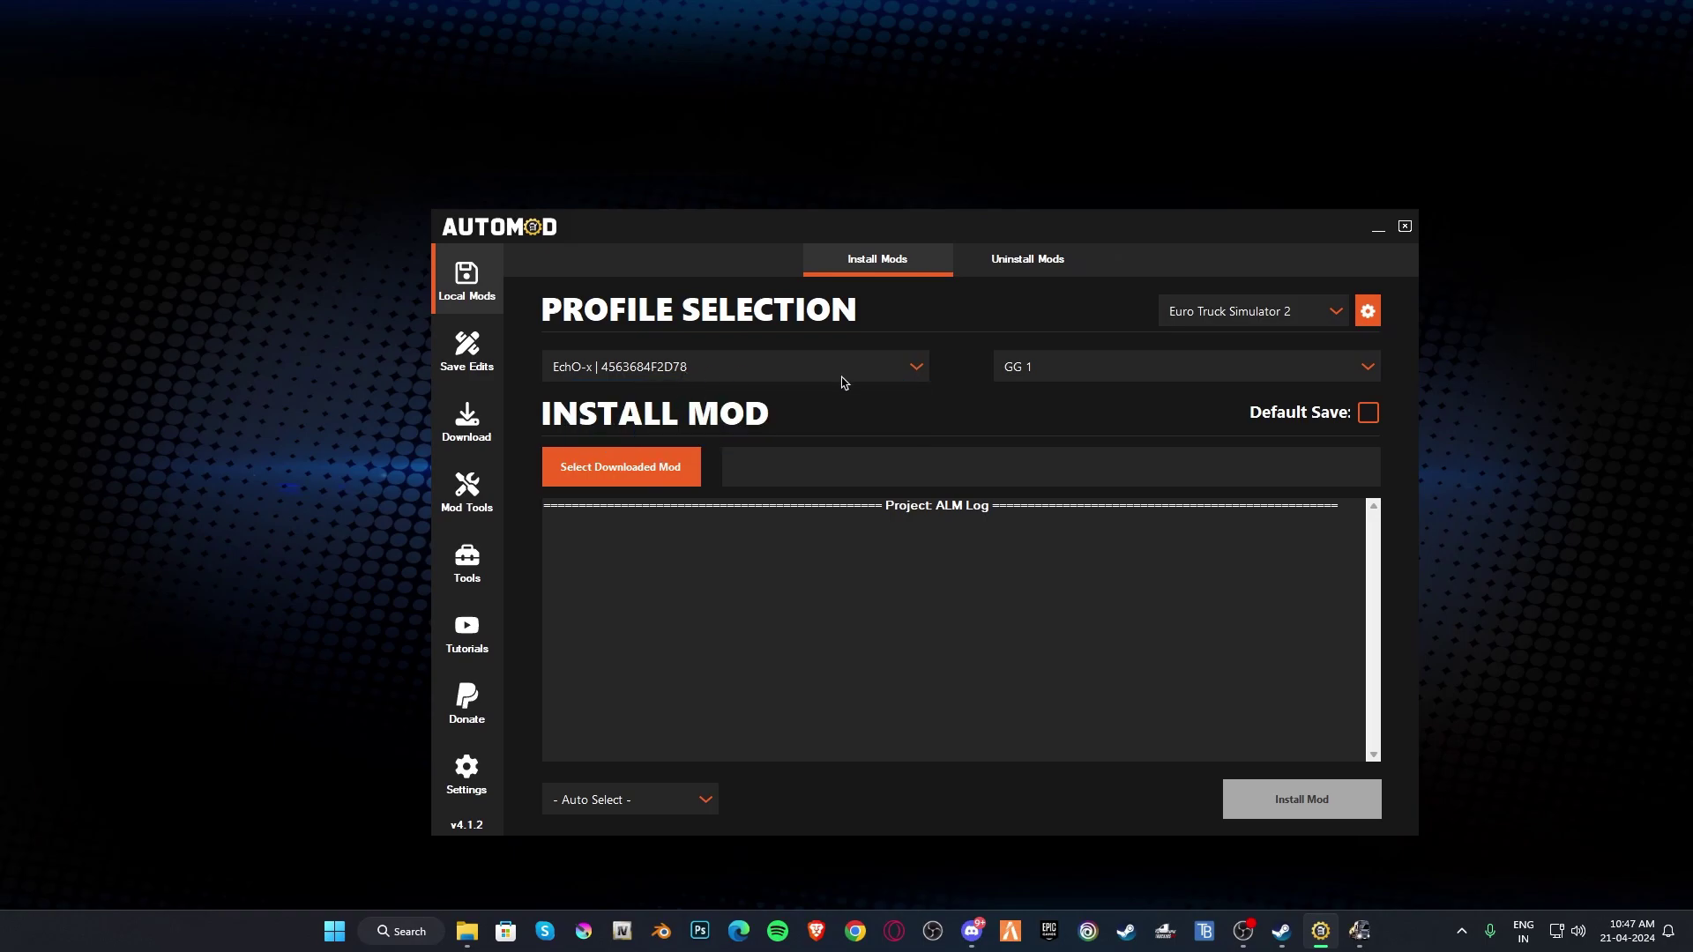
left_click(1133, 370)
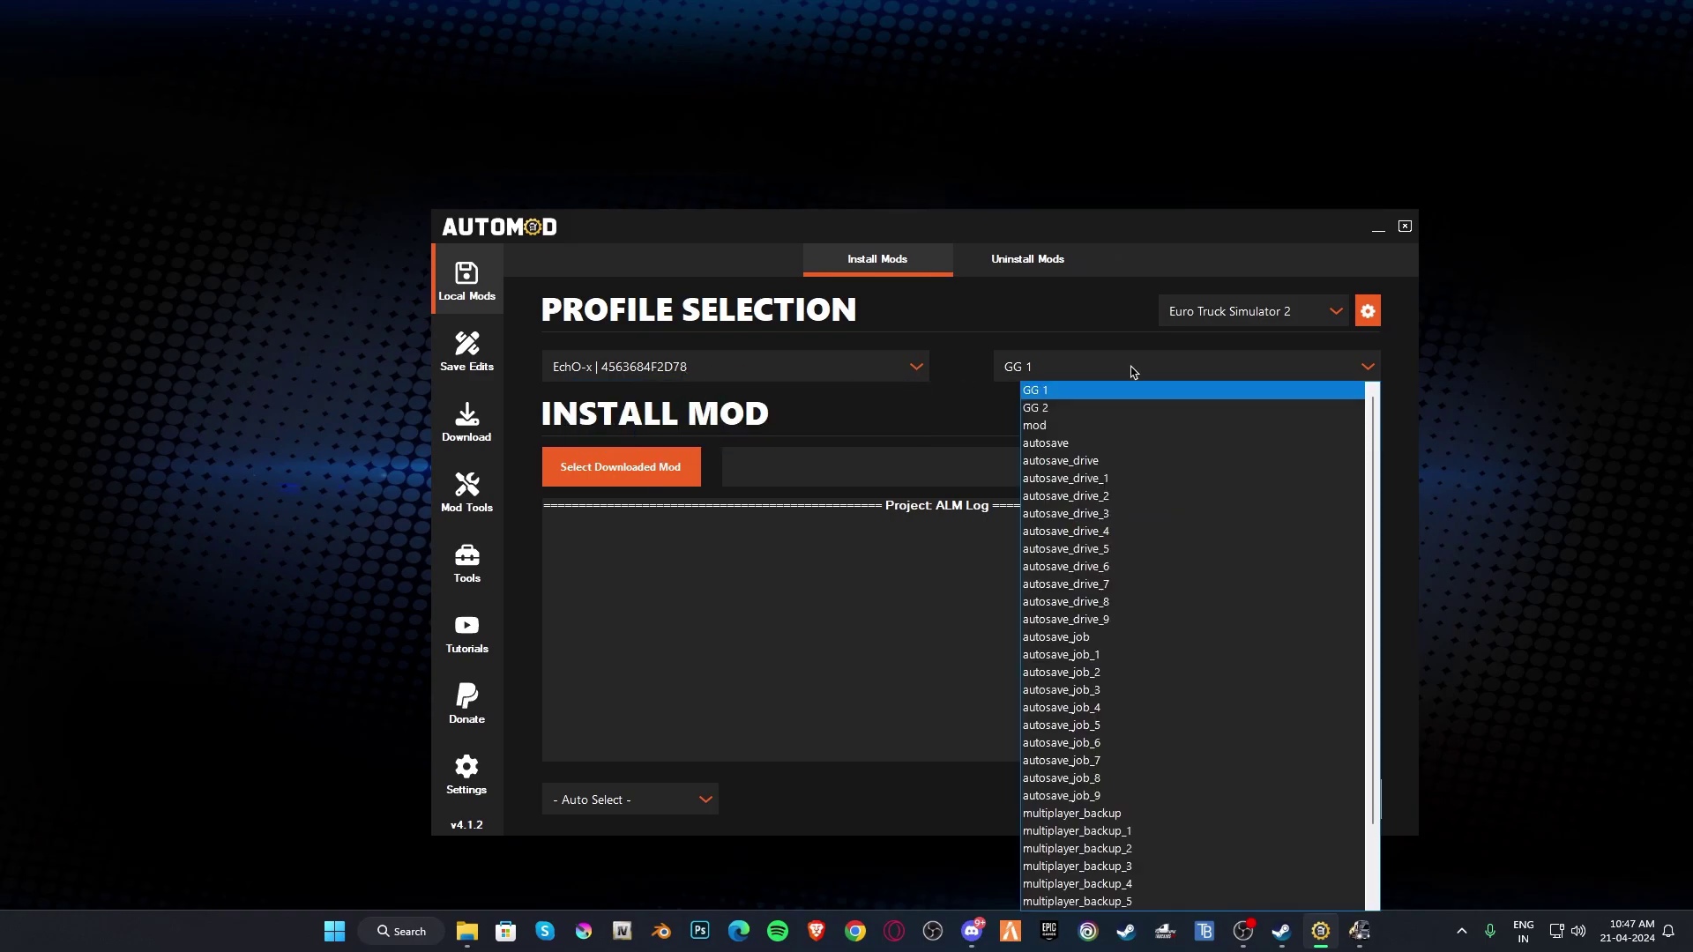
left_click(1042, 429)
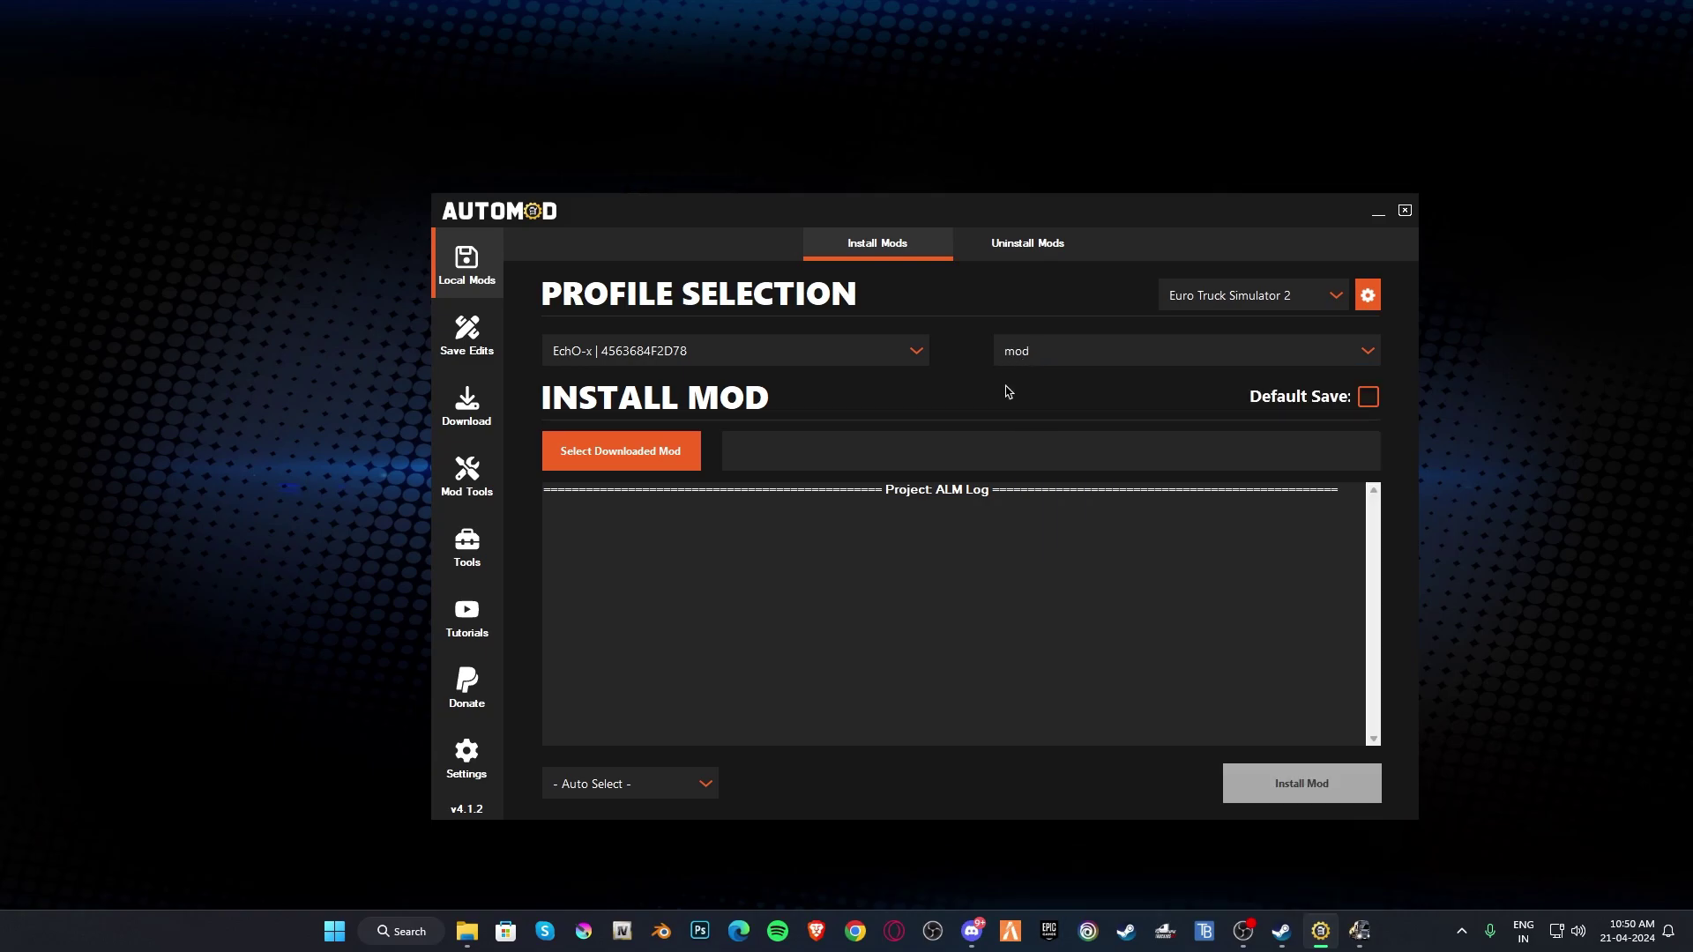
Step: Select the extracted mod folder inside Project ALM v4.0.4 Insanux\mod as the downloaded mod
left_click(665, 469)
double_click(629, 338)
left_click(1118, 639)
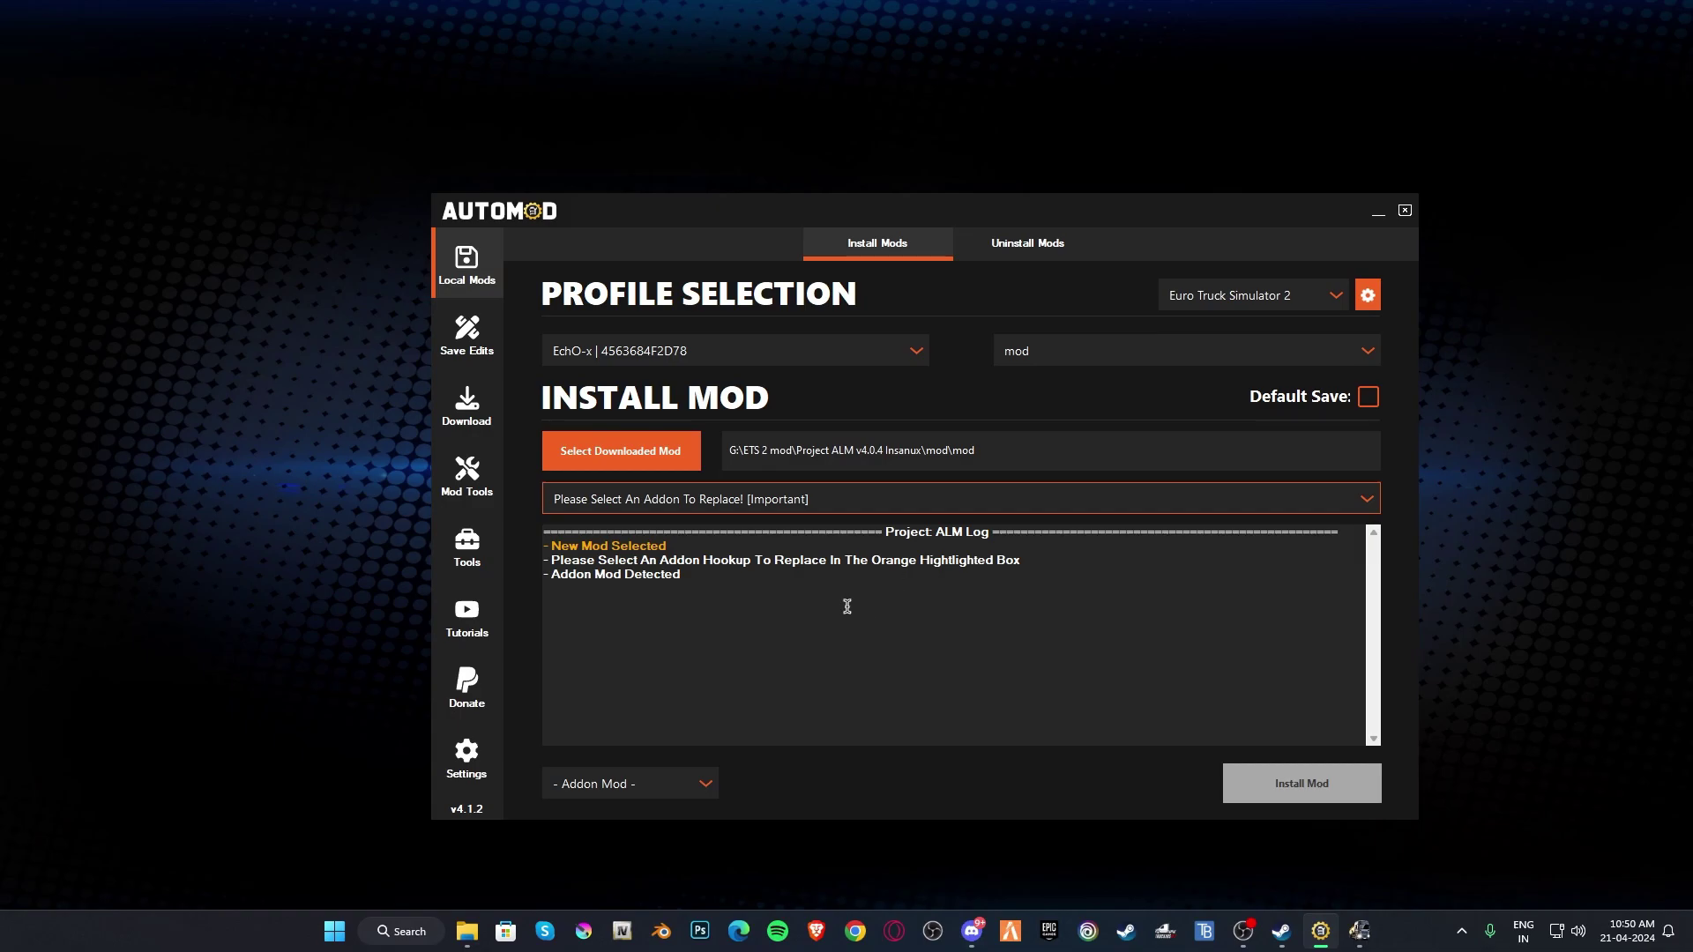
Step: Check the extracted files inside the mod folder in File Explorer and return to Project ALM
mouse_move(474, 944)
left_click(500, 798)
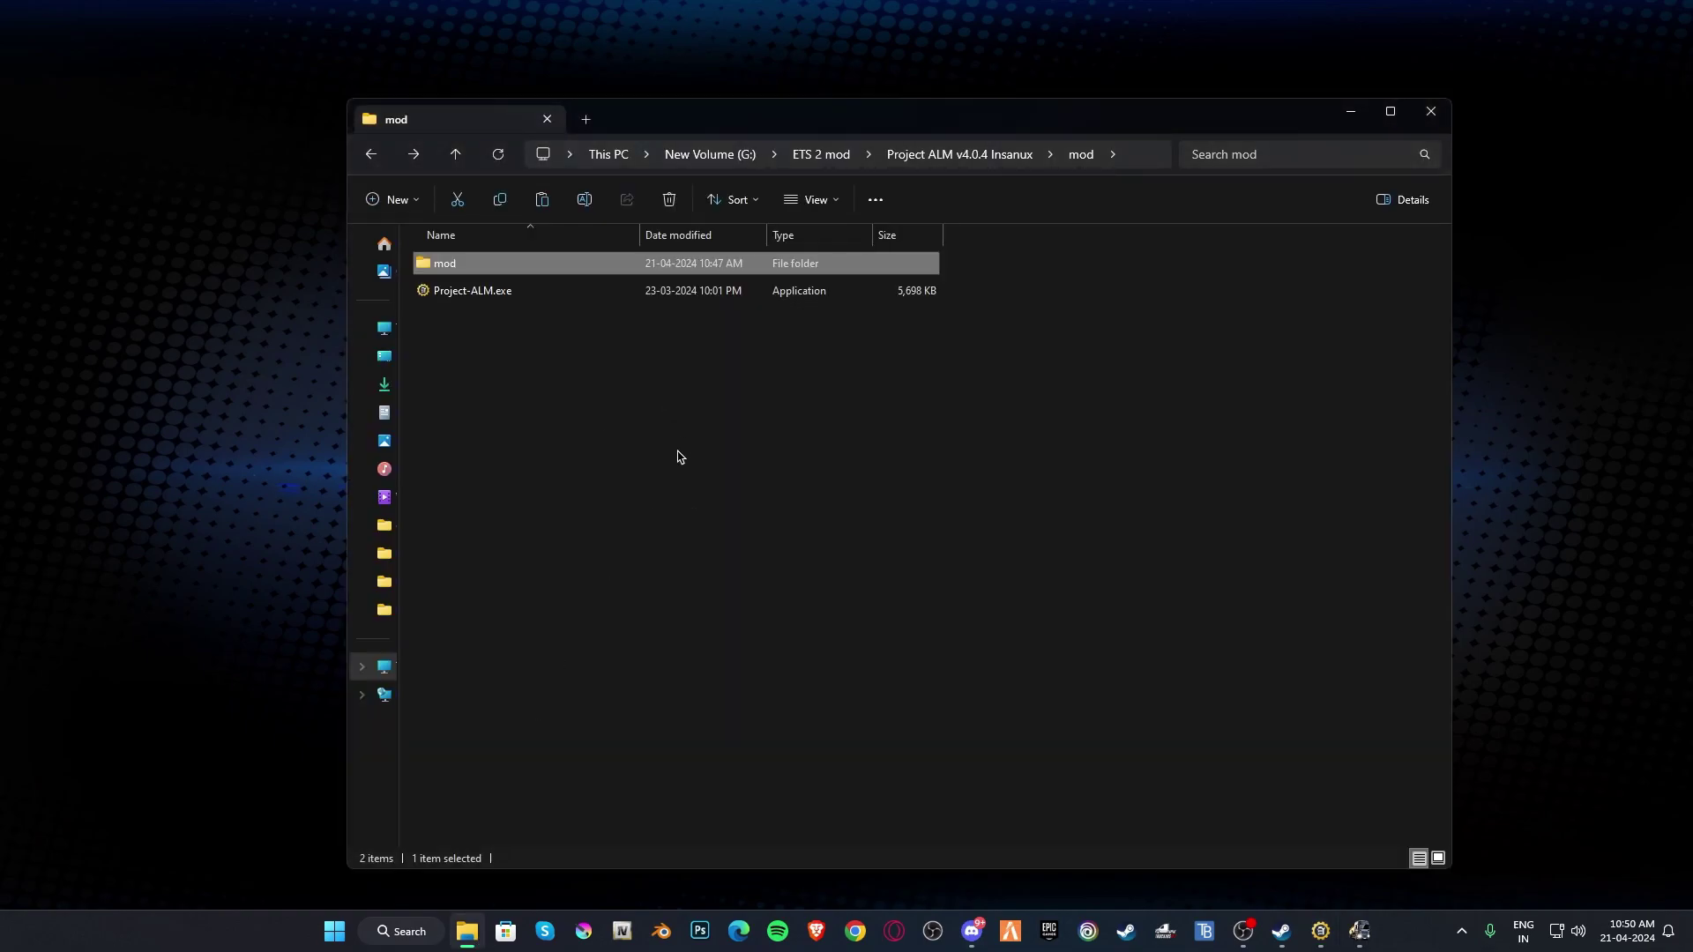
double_click(445, 269)
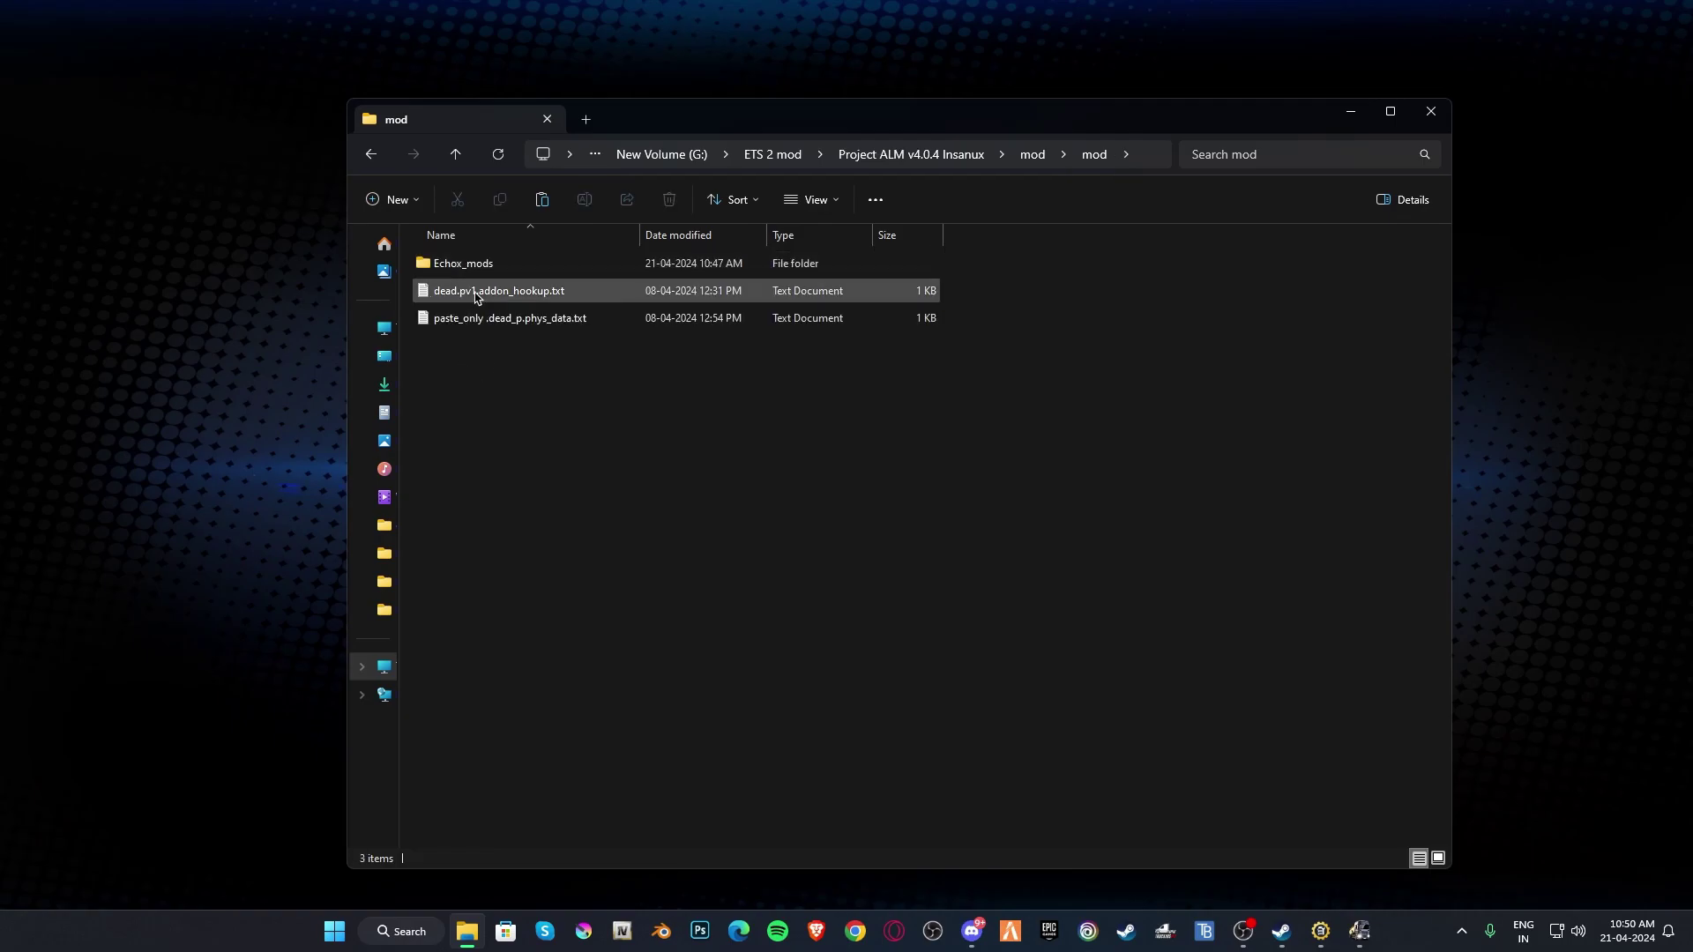
left_click(1350, 111)
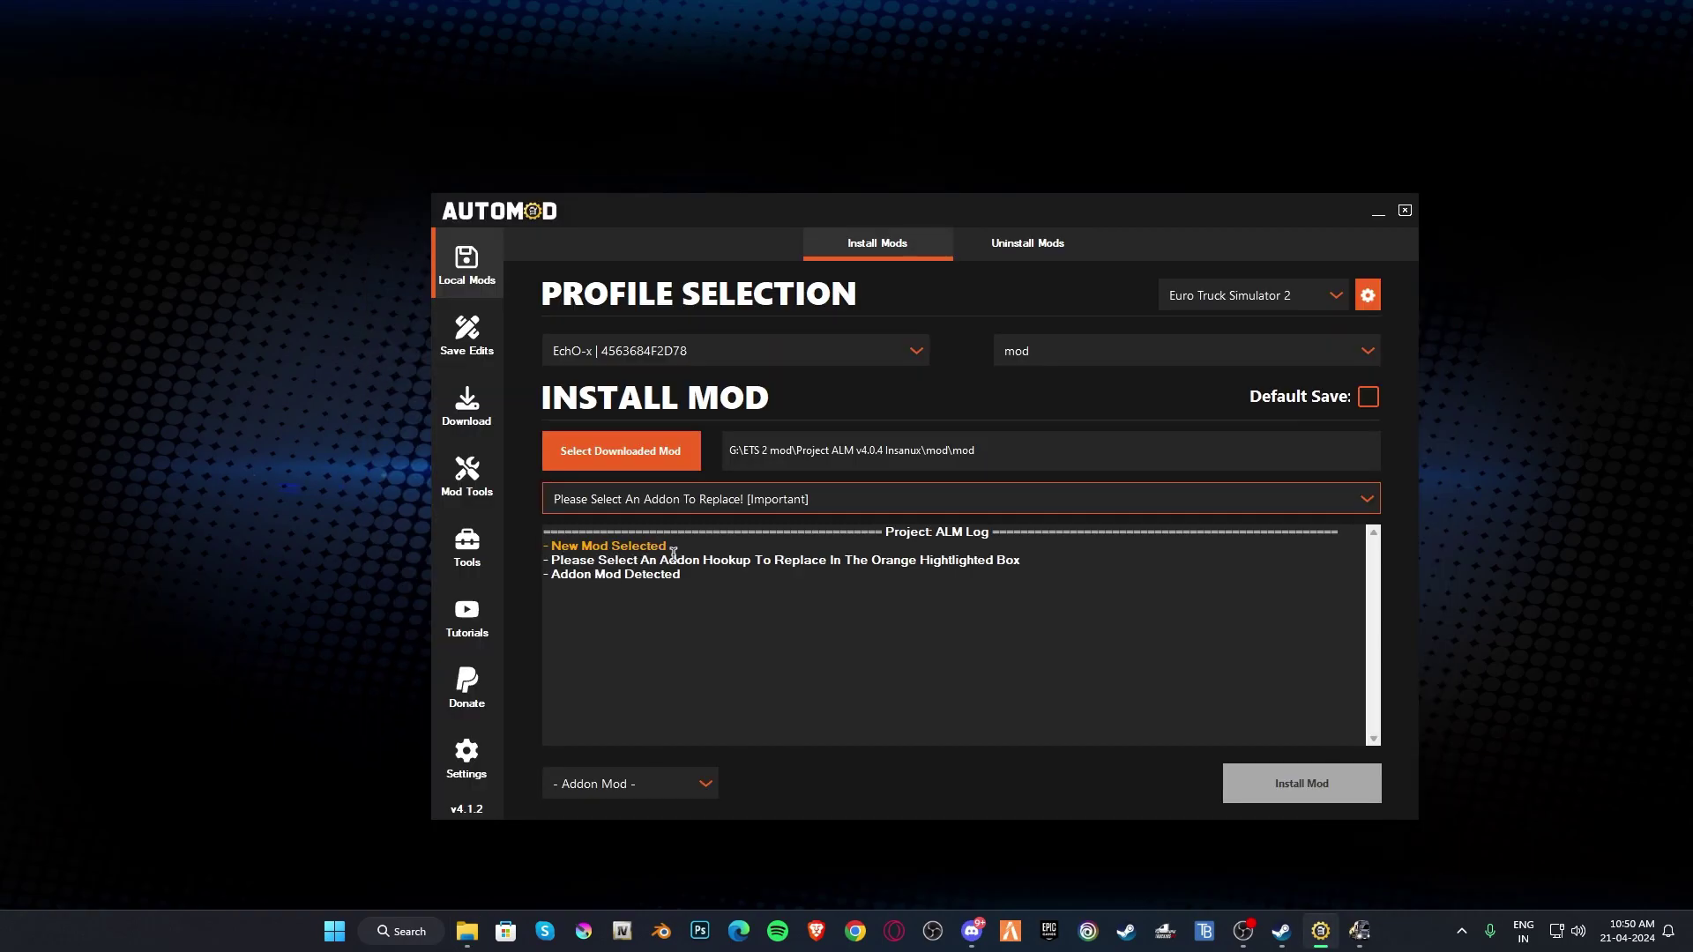
Step: Choose the slot_hookup[0] "Hula Doll" entry as the addon to replace and install the mod
left_click_drag(678, 560, 908, 561)
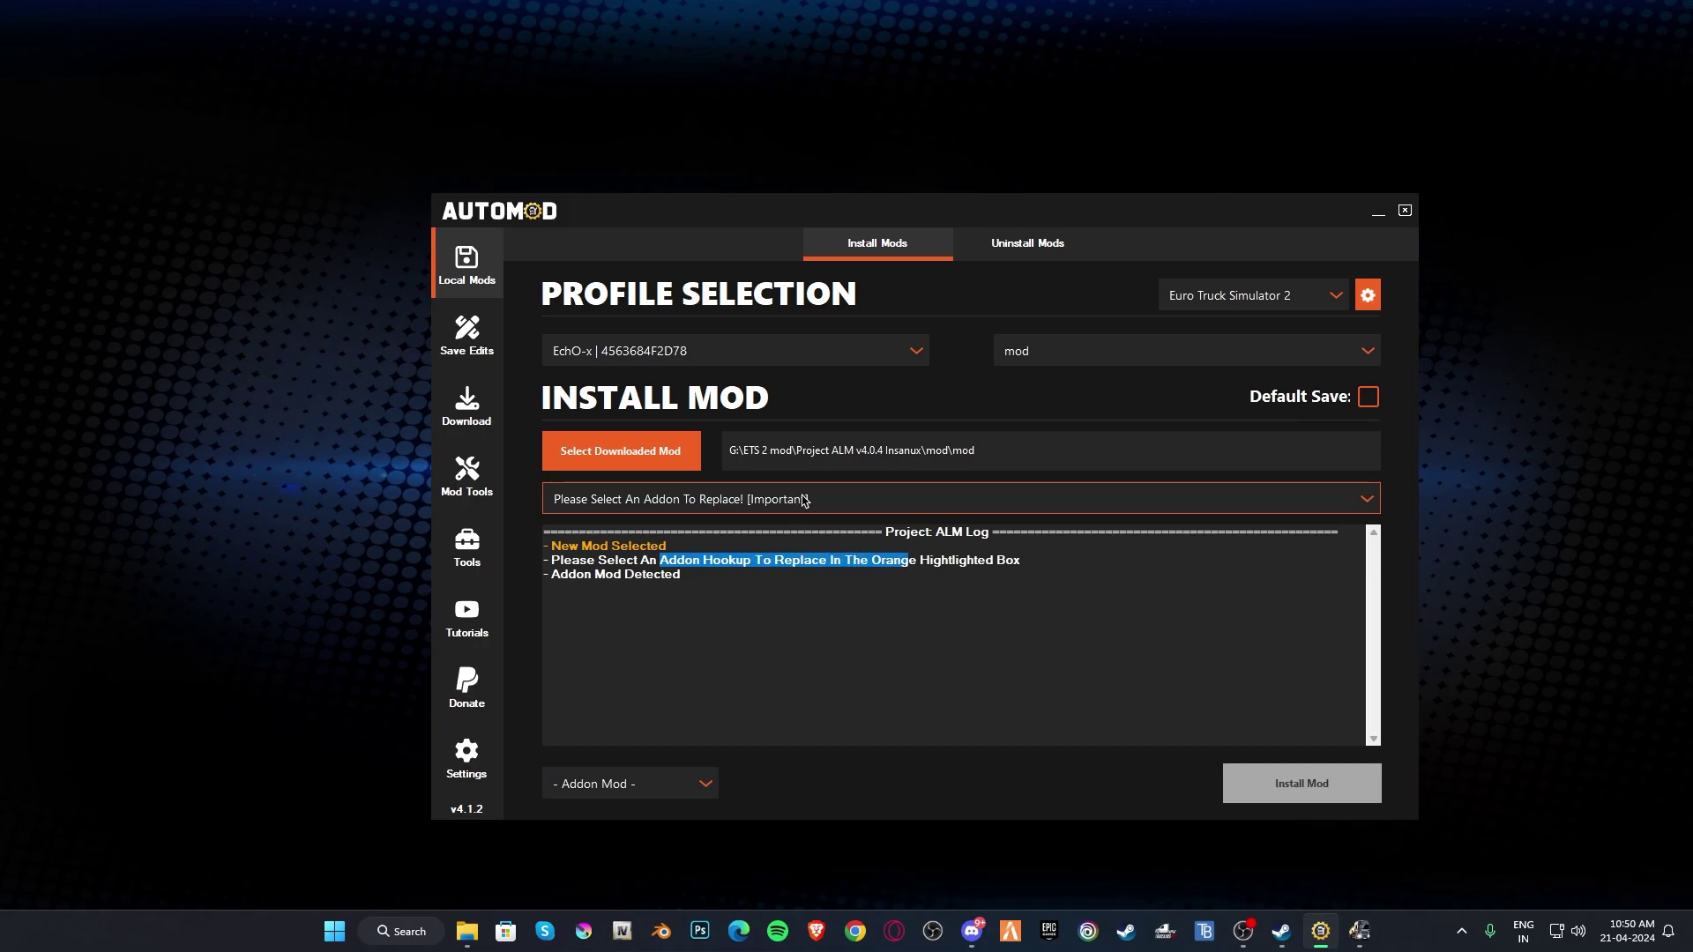
left_click(853, 504)
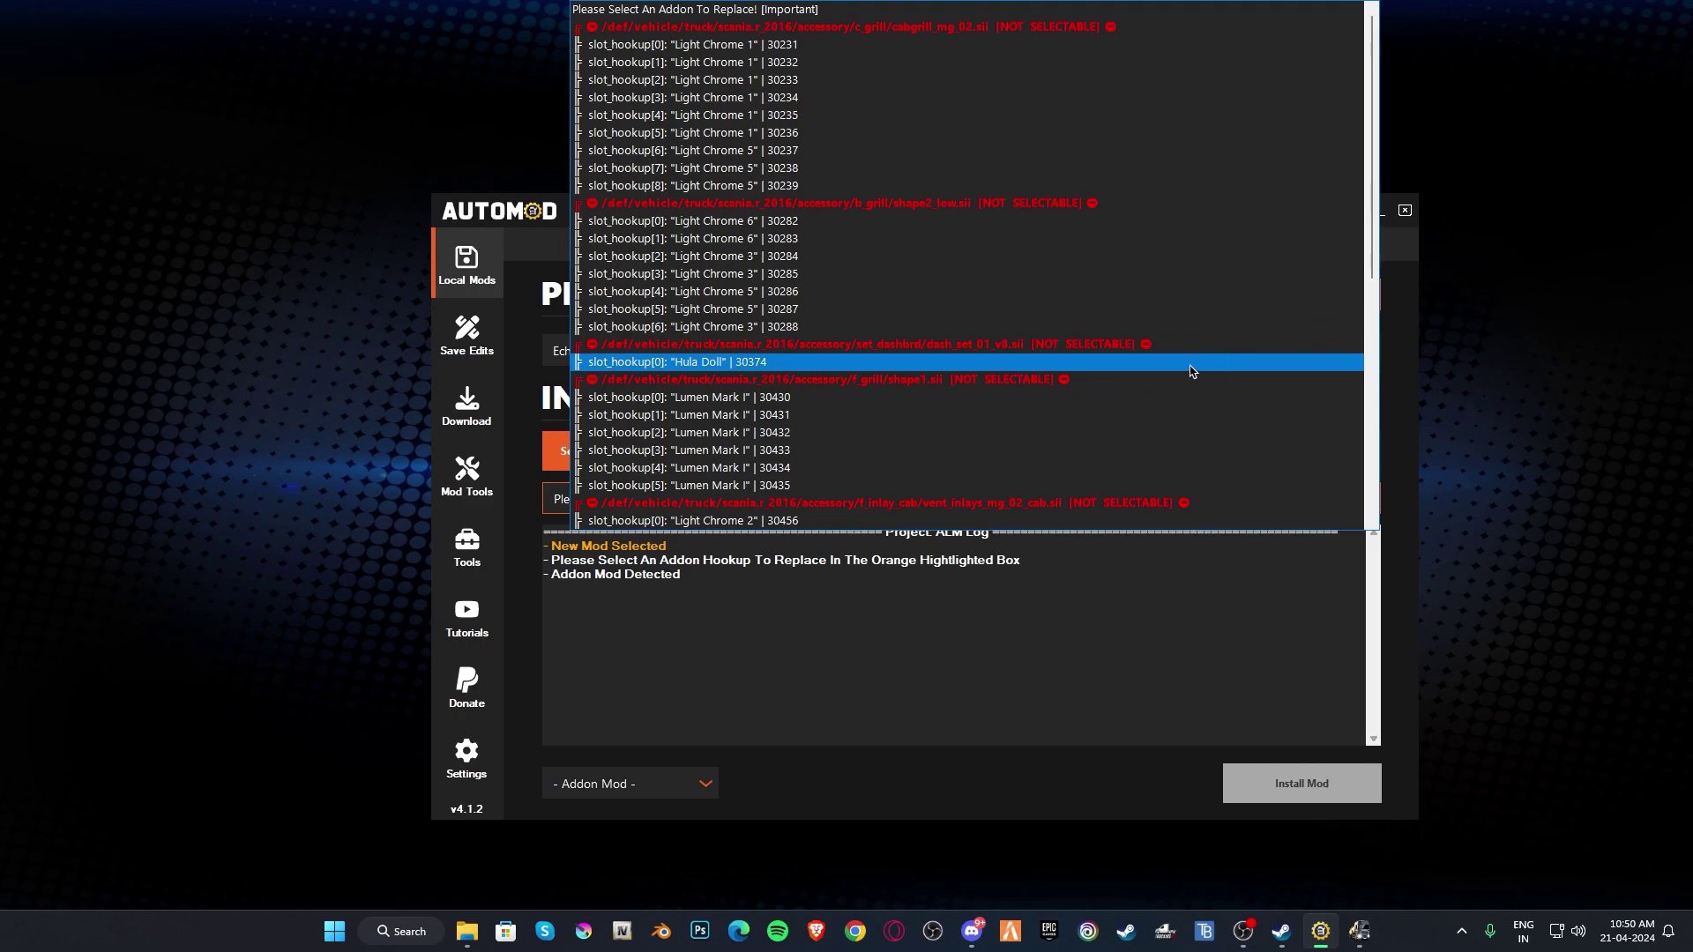
mouse_move(1372, 197)
left_mouse_down()
mouse_move(1355, 438)
mouse_move(1360, 190)
left_mouse_up()
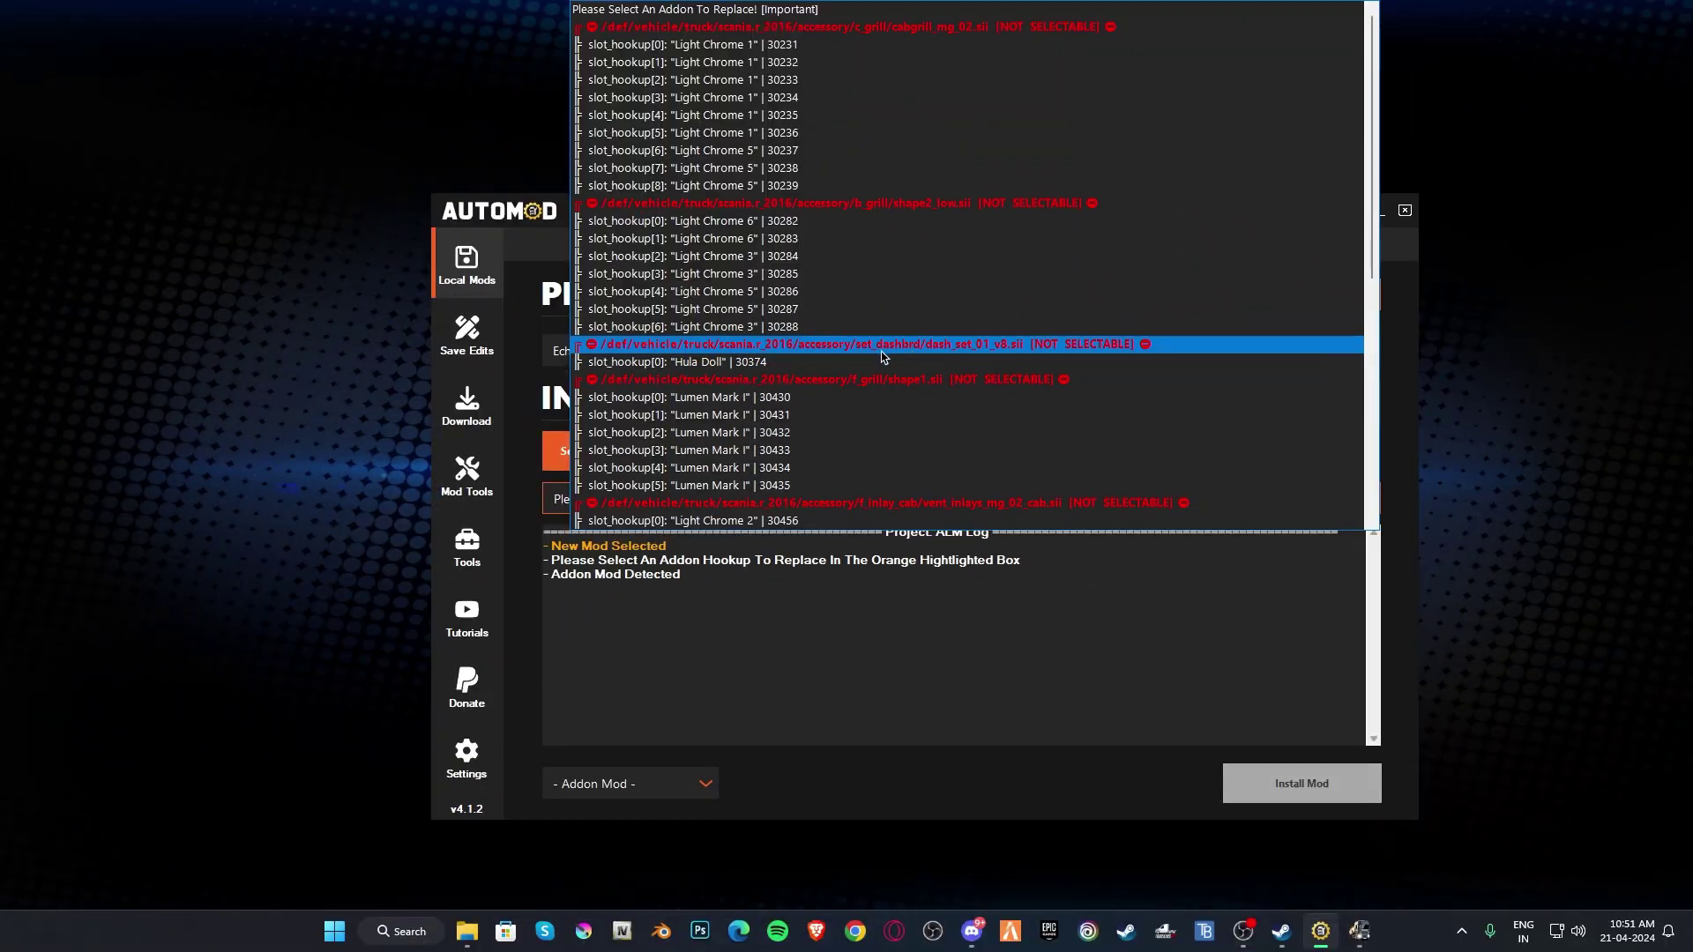
left_click(739, 363)
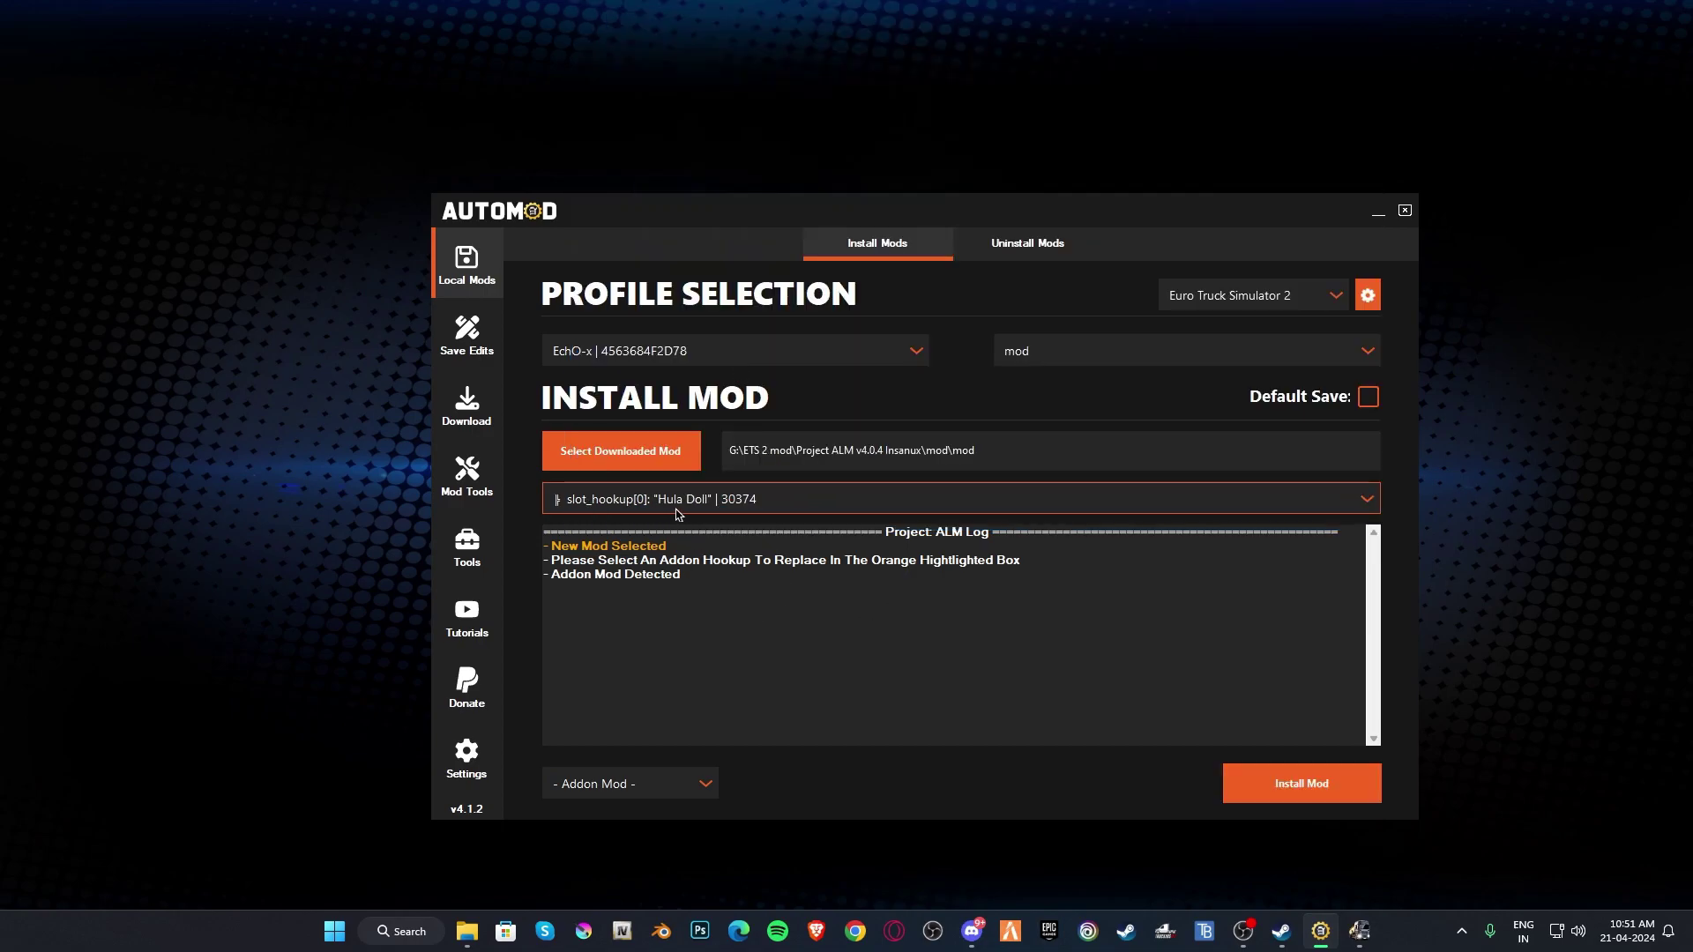
left_click(1290, 796)
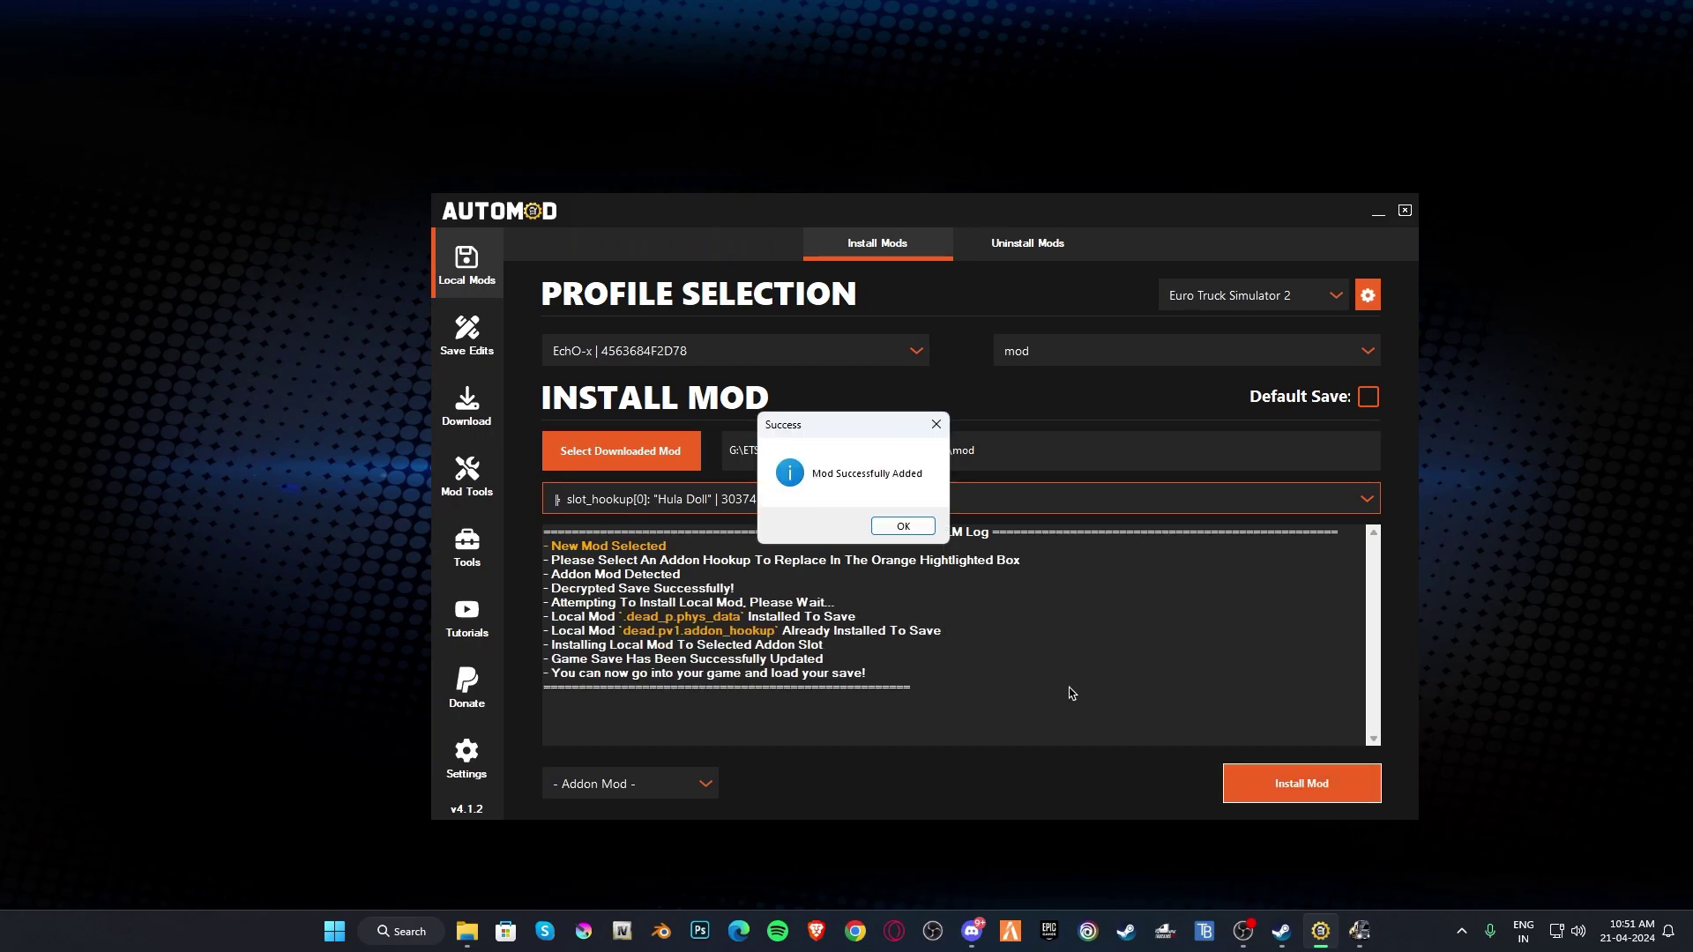
left_click(903, 527)
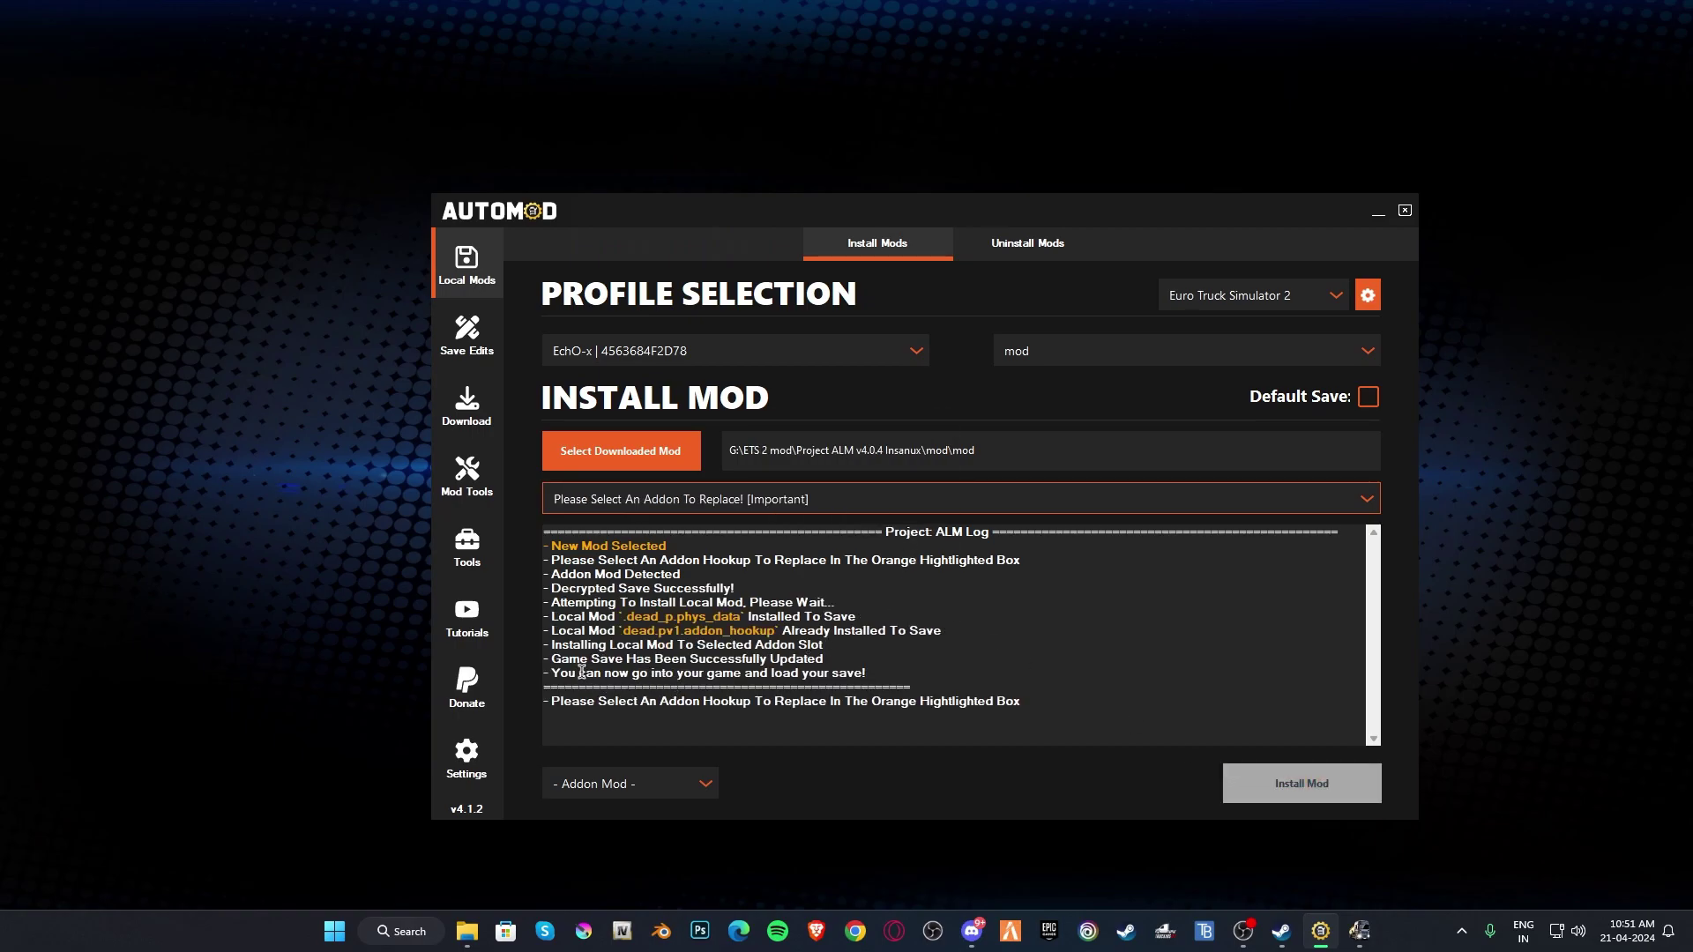
Step: Switch to Euro Truck Simulator 2 and load the save named mod
left_click_drag(558, 673, 866, 676)
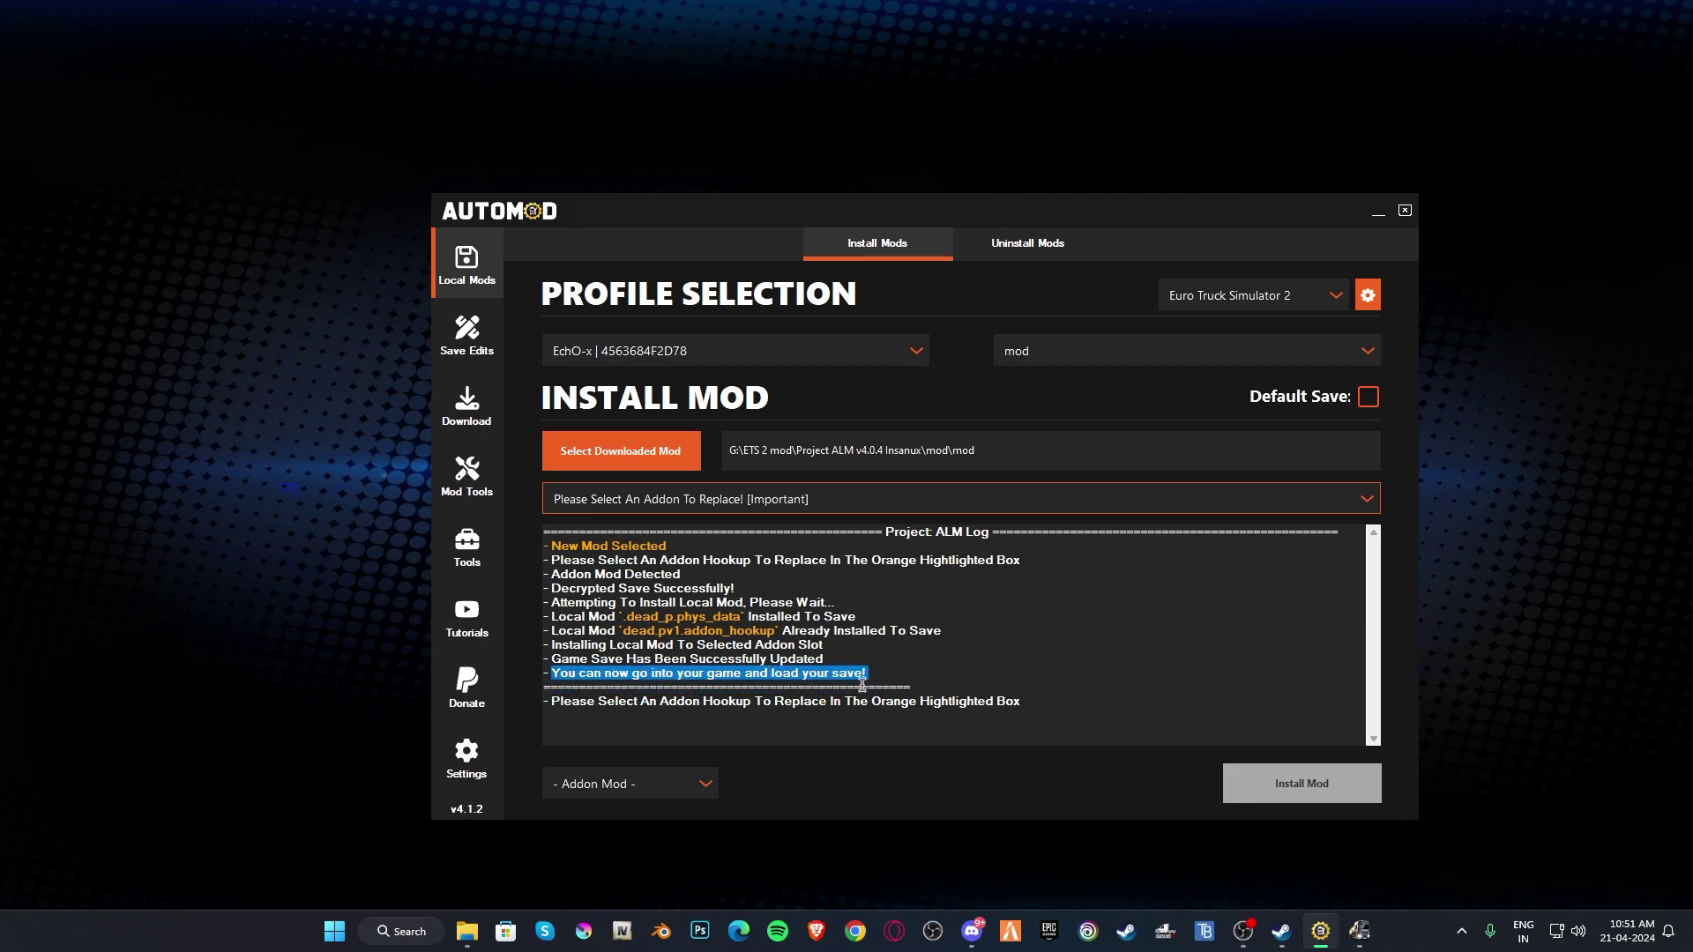
left_click(1358, 931)
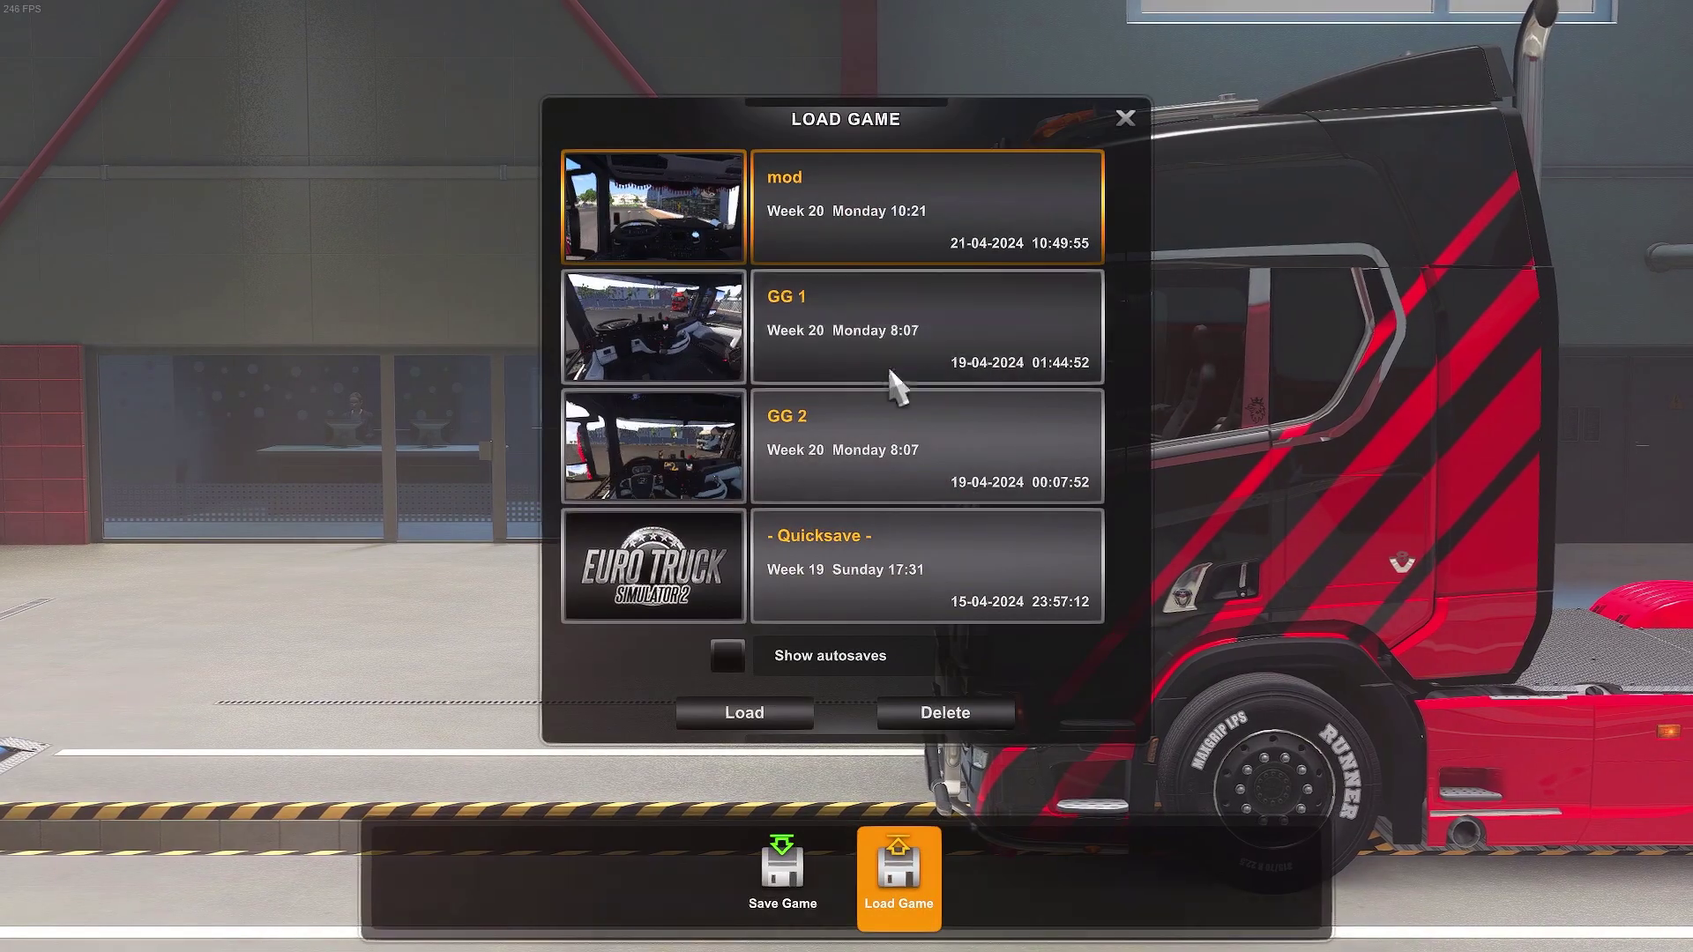
double_click(799, 210)
left_click(775, 626)
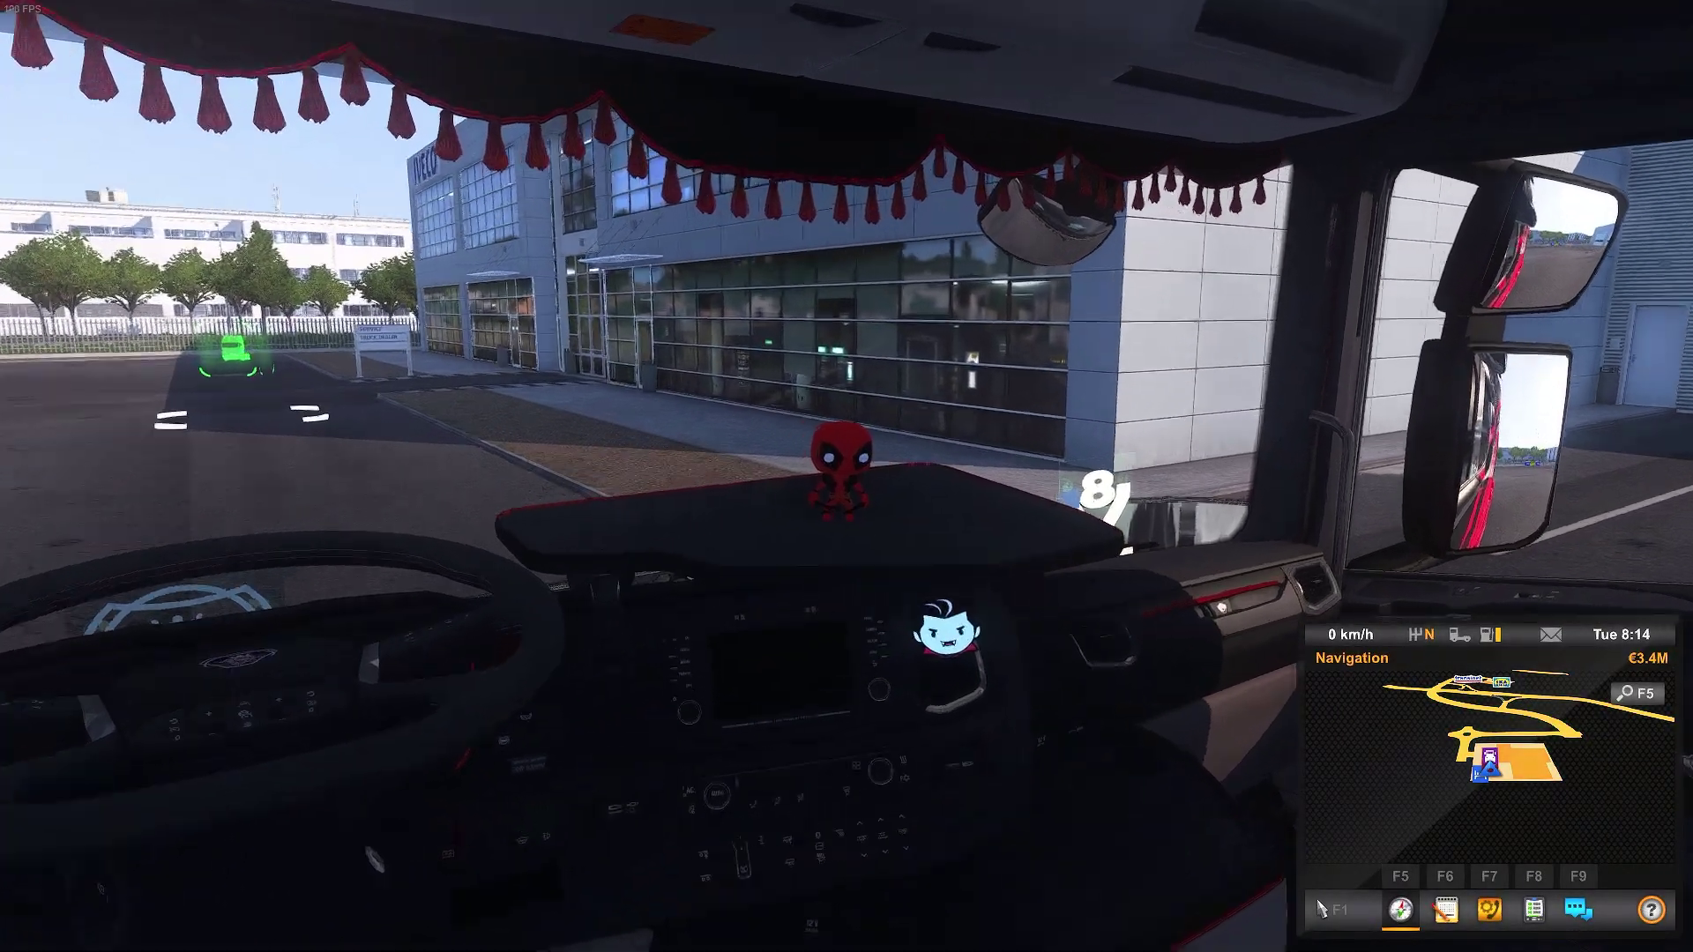
Step: Start the truck's engine, shift into reverse and examine the Deadpool figure on the dashboard up close
key("z")
key("e")
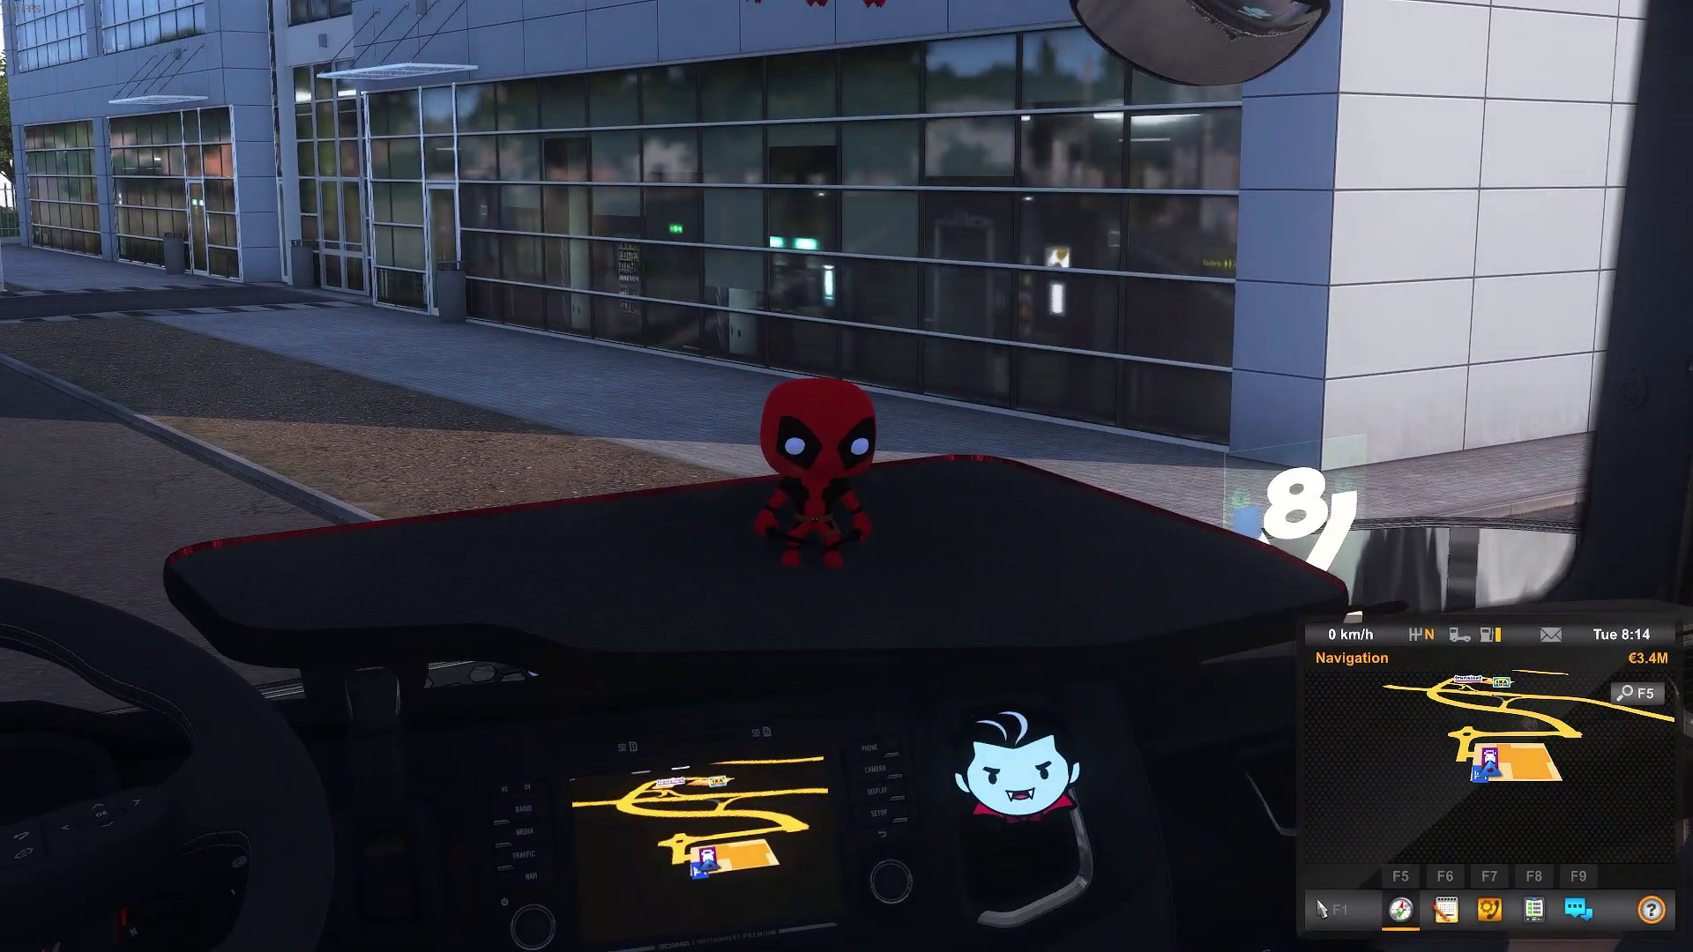
key("s")
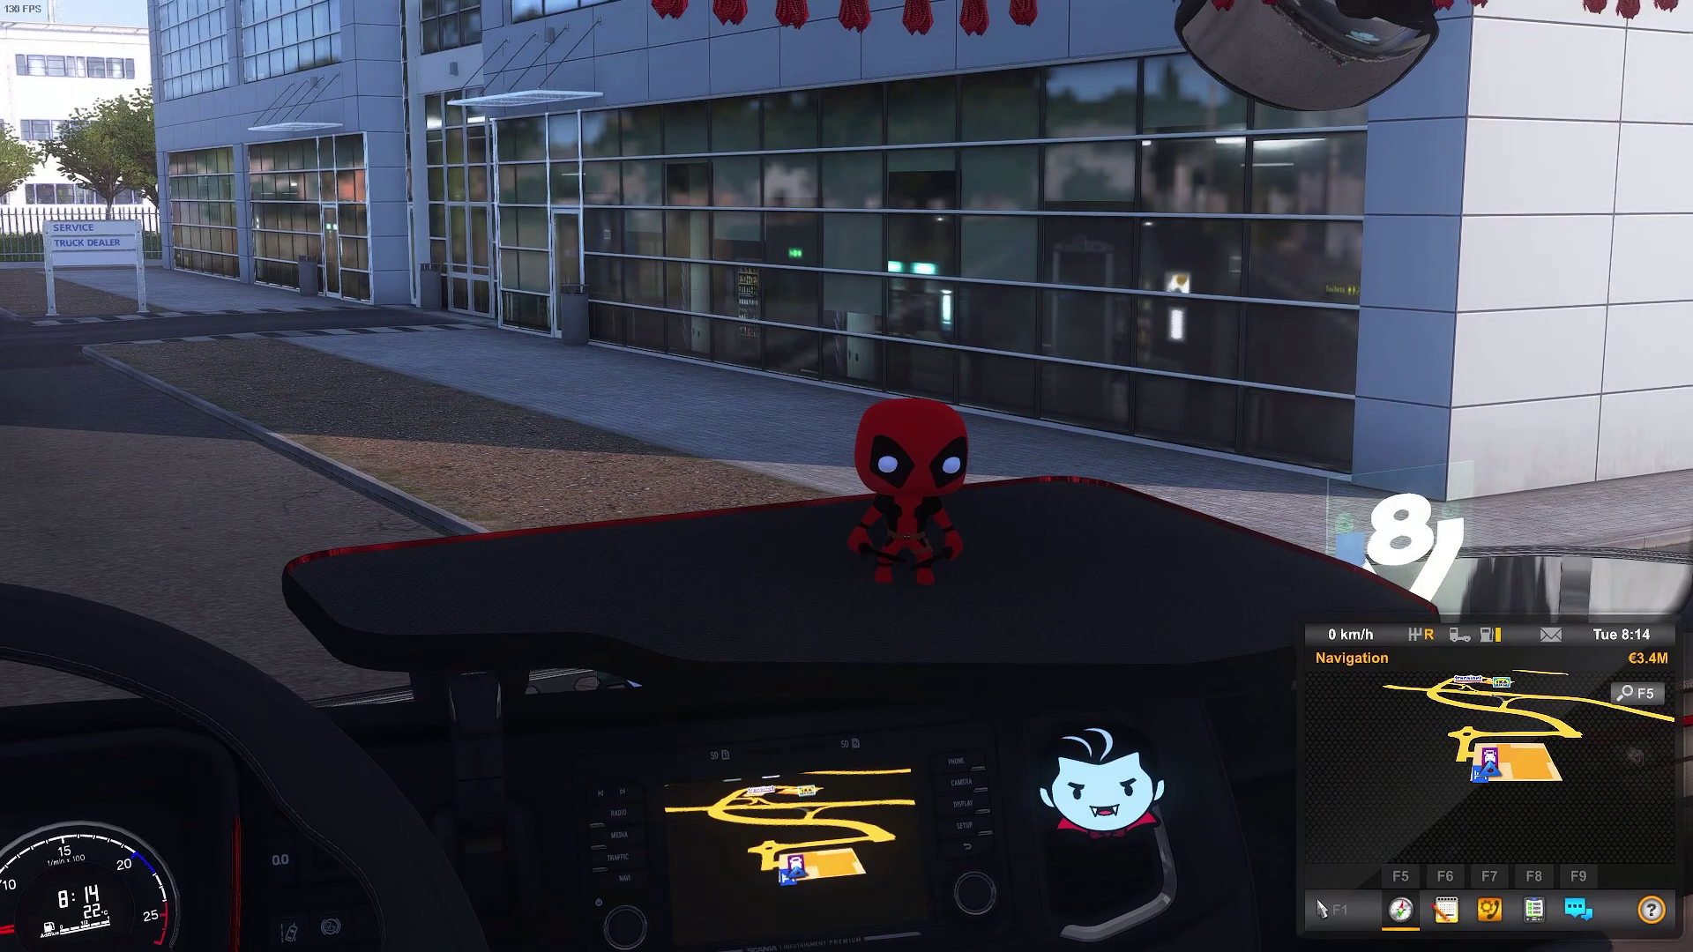
Step: Drive the truck a short way while watching the Deadpool figure move, and return to the normal cab view
key("a")
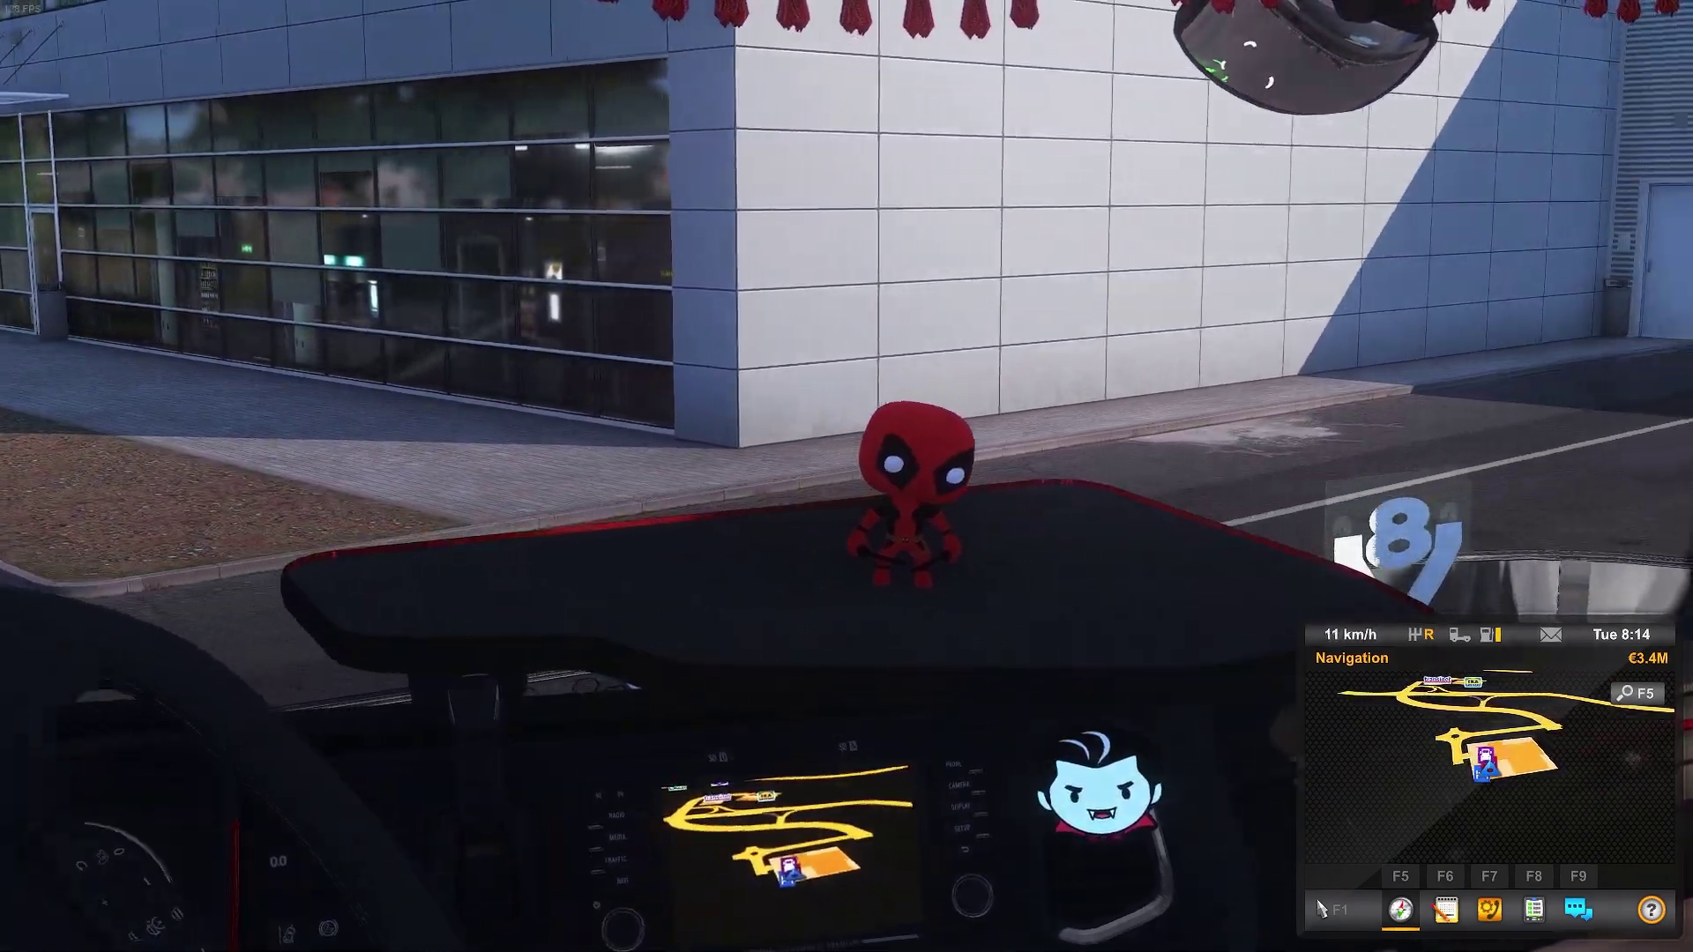
key("w")
key("z")
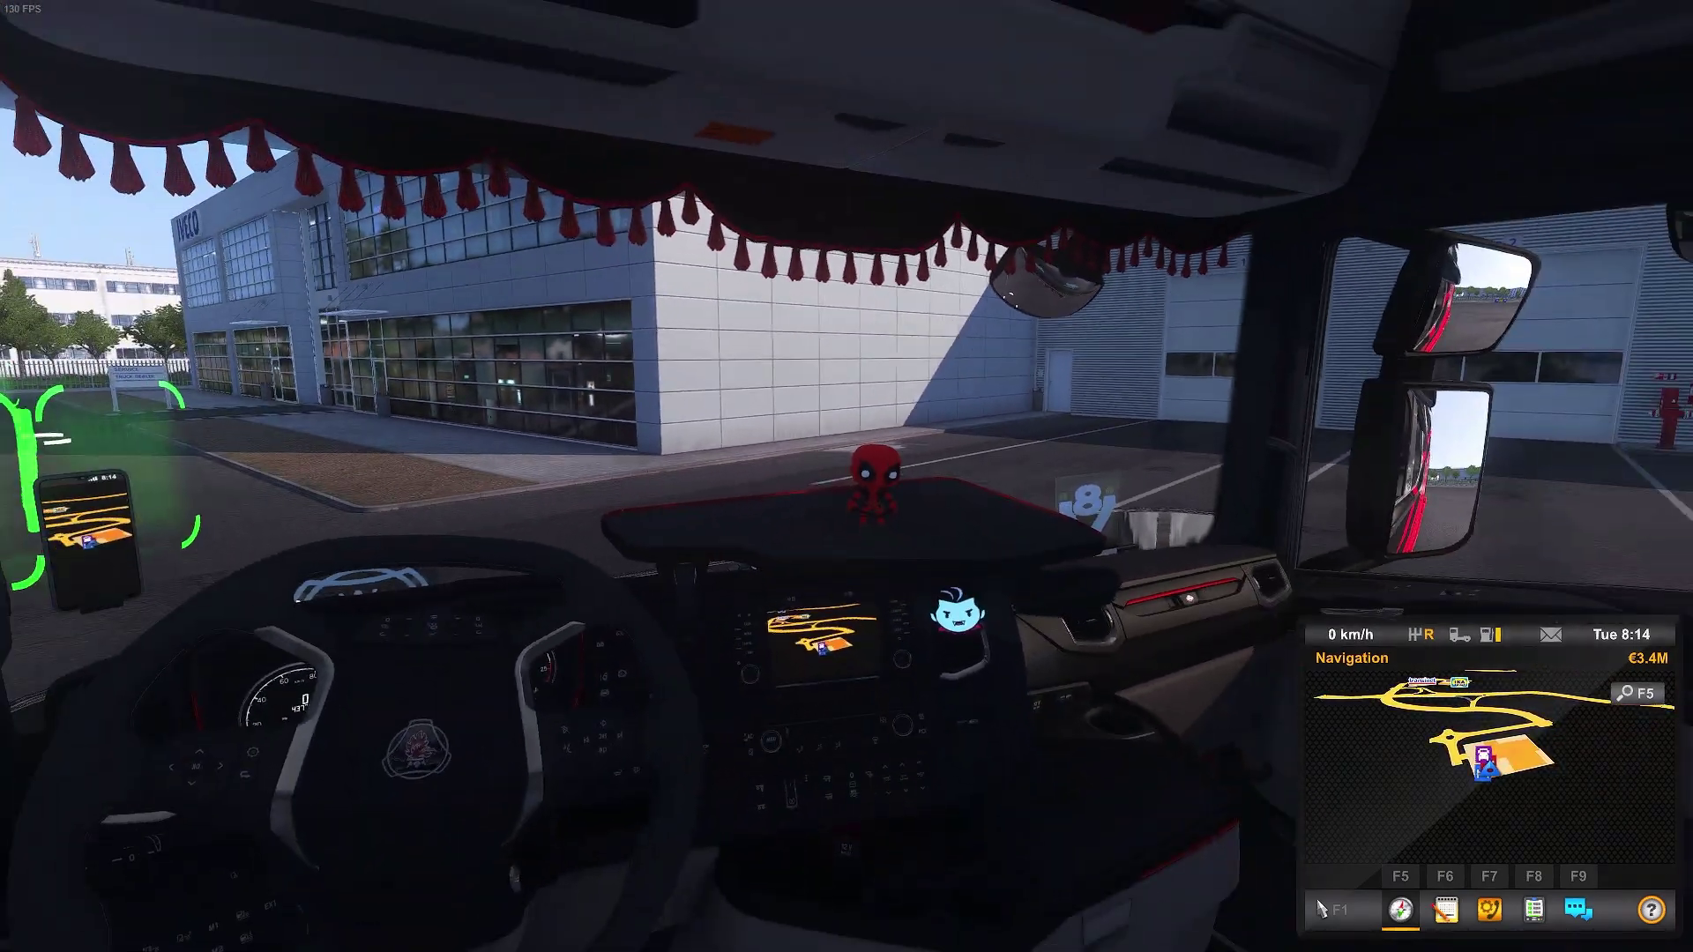
Step: In the truck configurator's accessories, add the grey Renault Coffee Mug to the driver-side slot of the Center Table Exclusive
left_click(1119, 56)
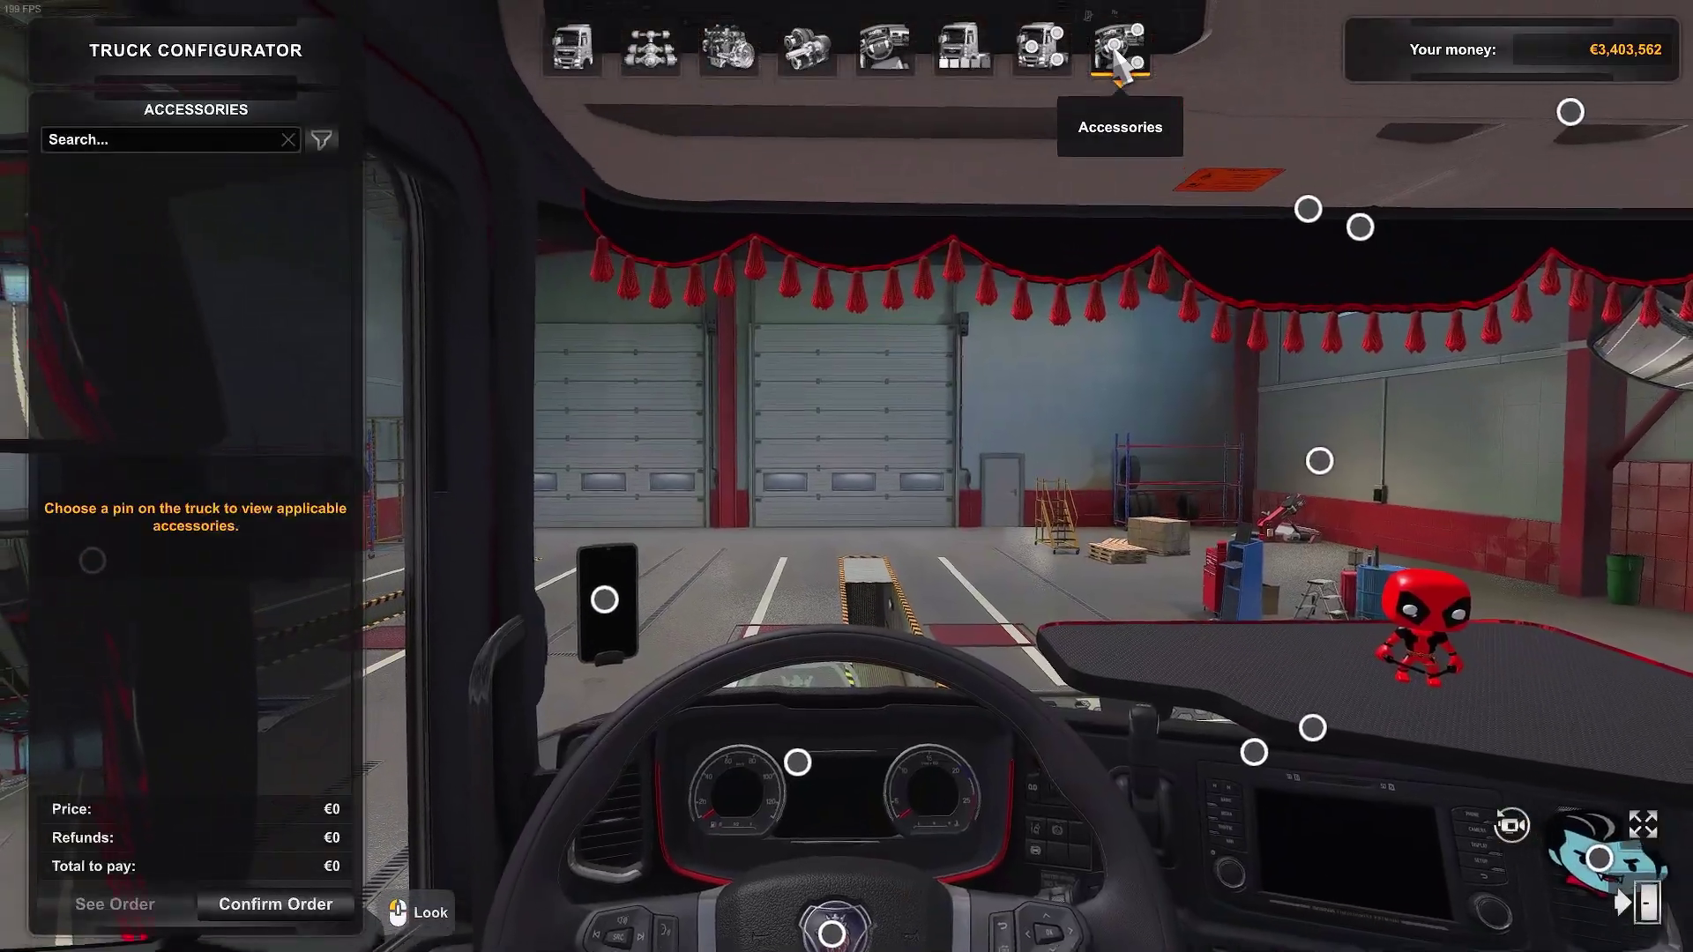
left_click_drag(1013, 333, 1293, 526)
left_click(1330, 502)
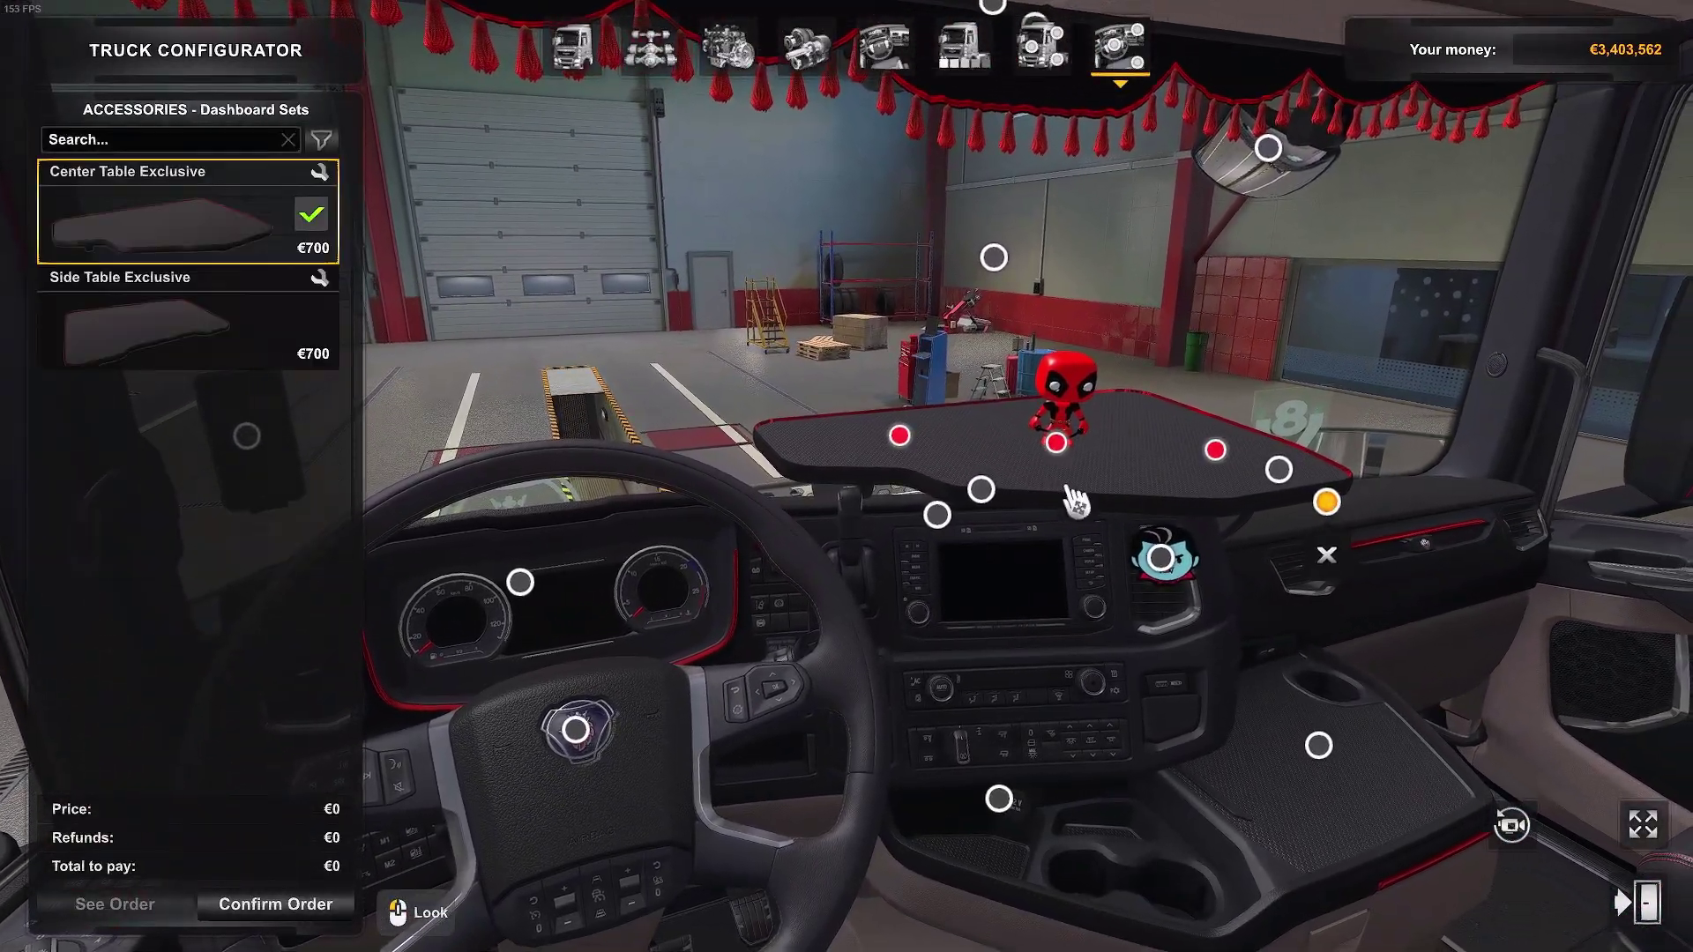
left_click(901, 436)
scroll(176, 529, "down", 5)
left_click(150, 575)
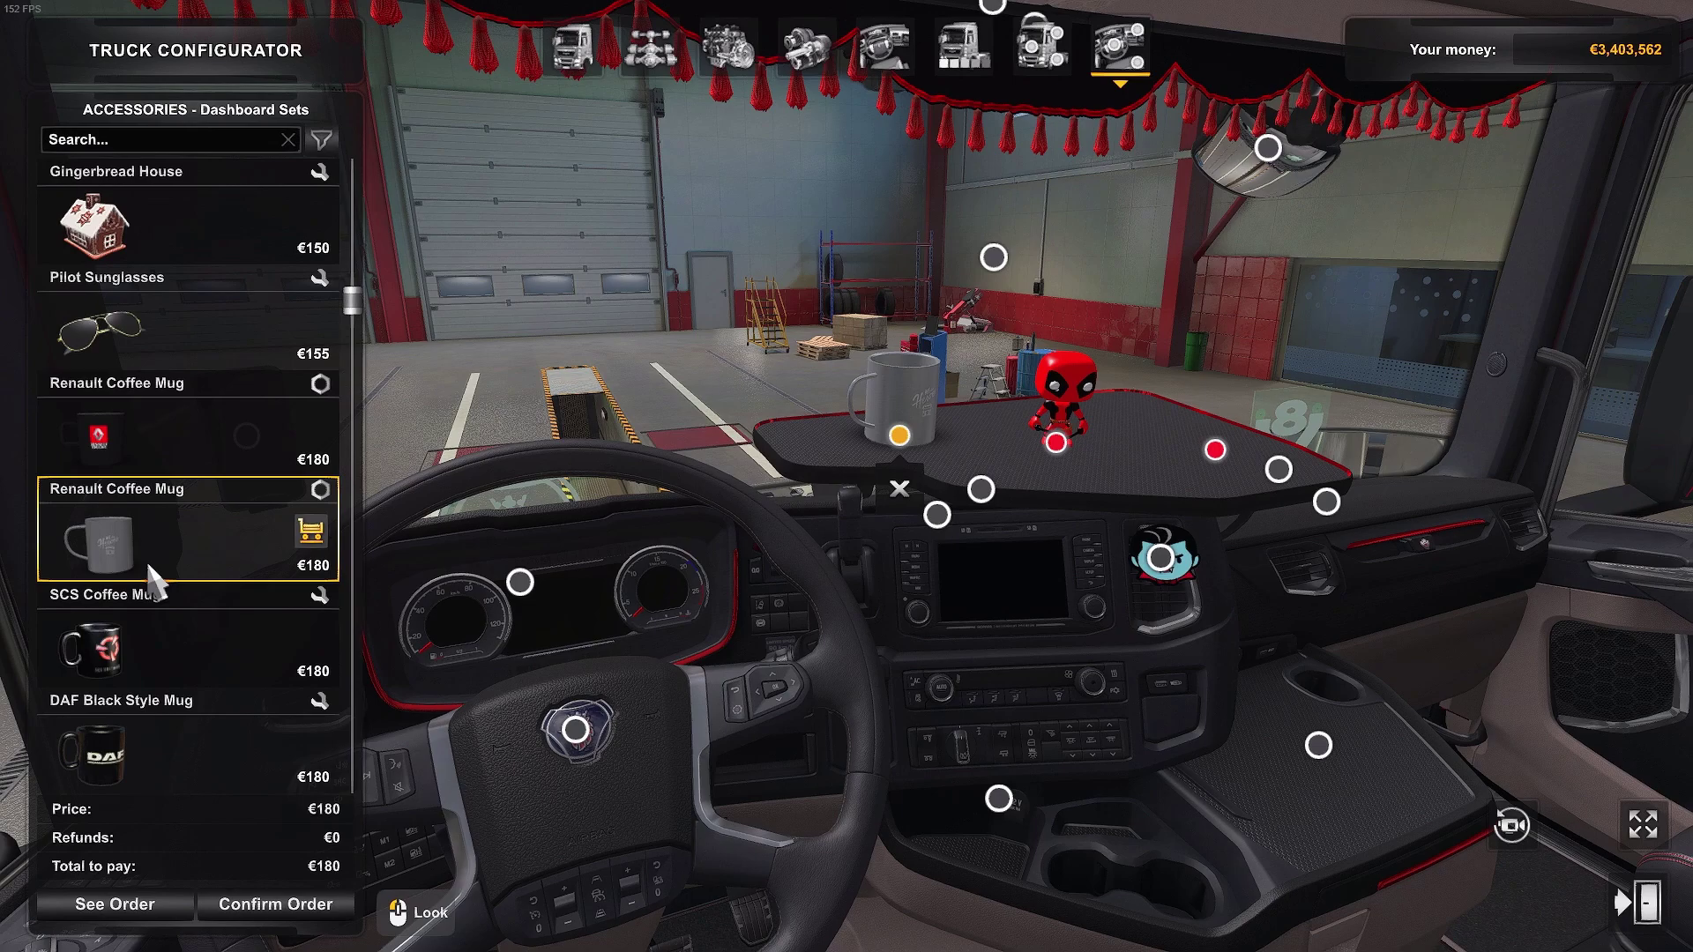
Step: Add the Pilot Sunglasses to the passenger-side slot of the dashboard table and confirm the order
left_click(1215, 449)
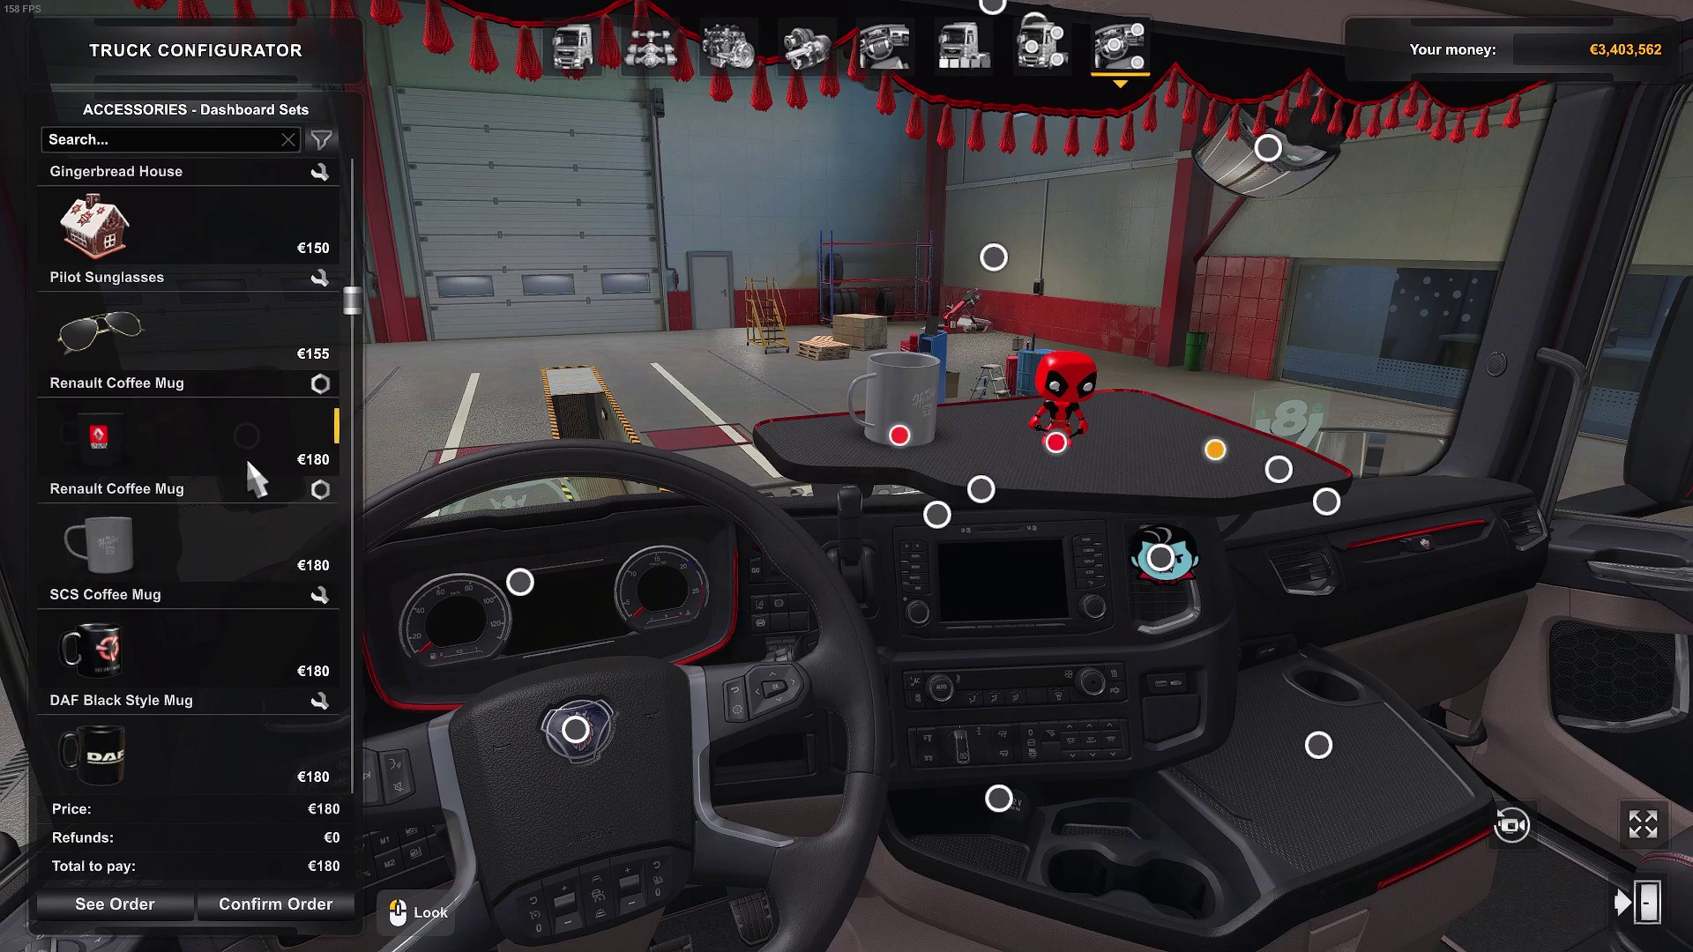
left_click(141, 346)
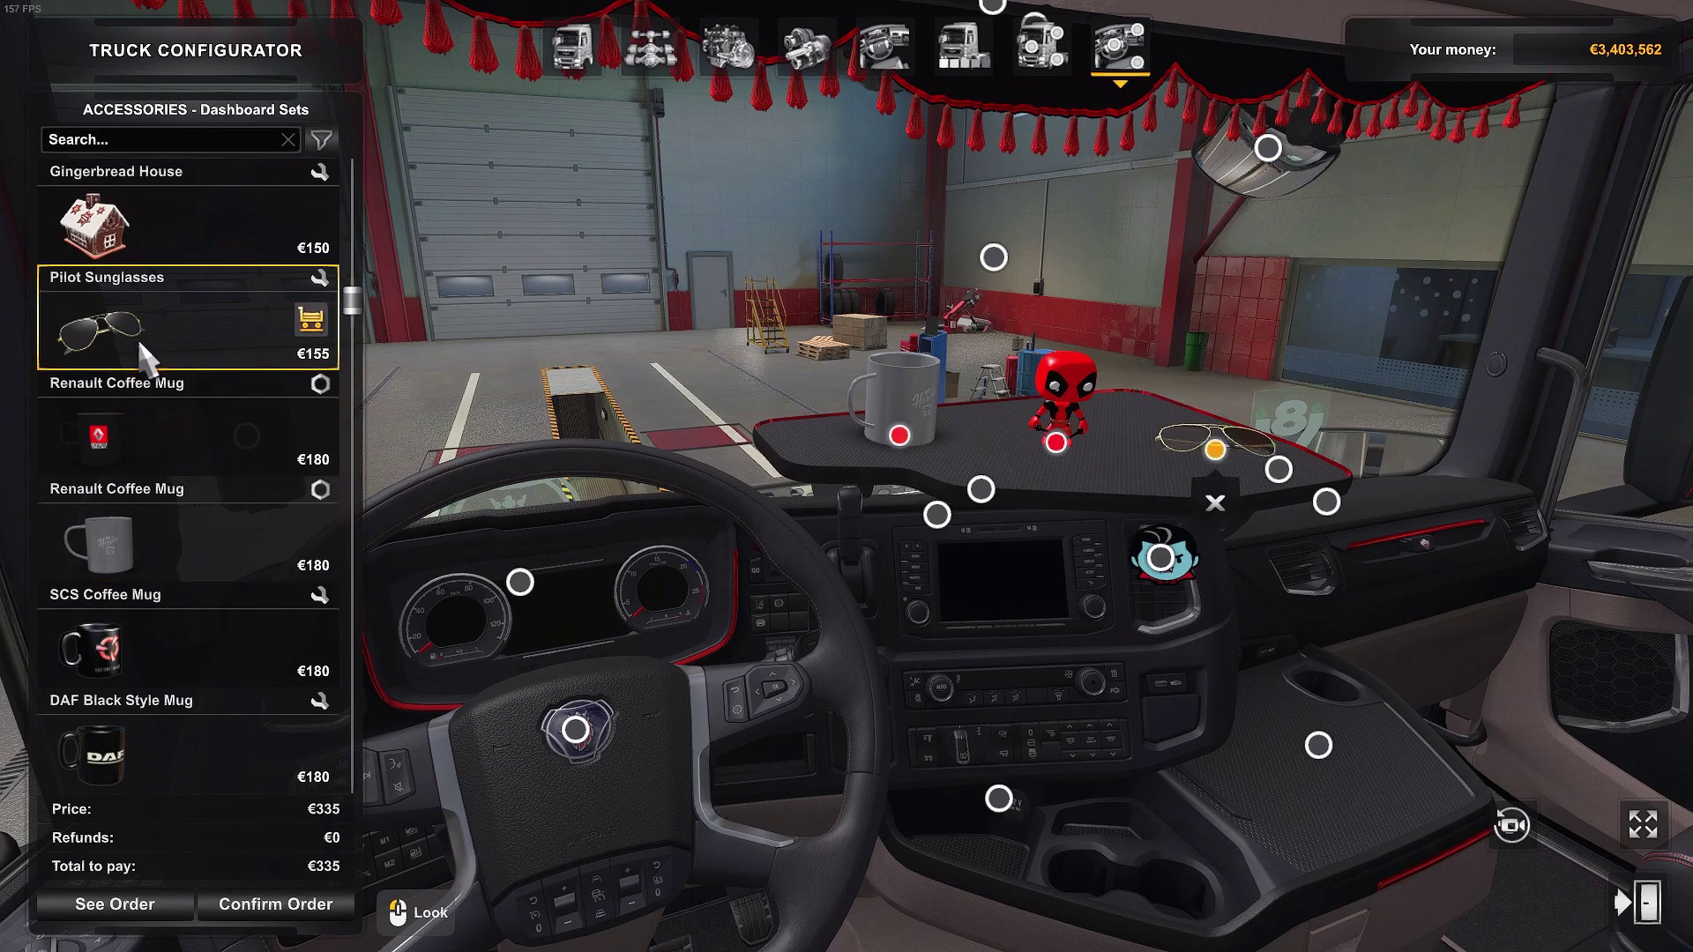
left_click(328, 906)
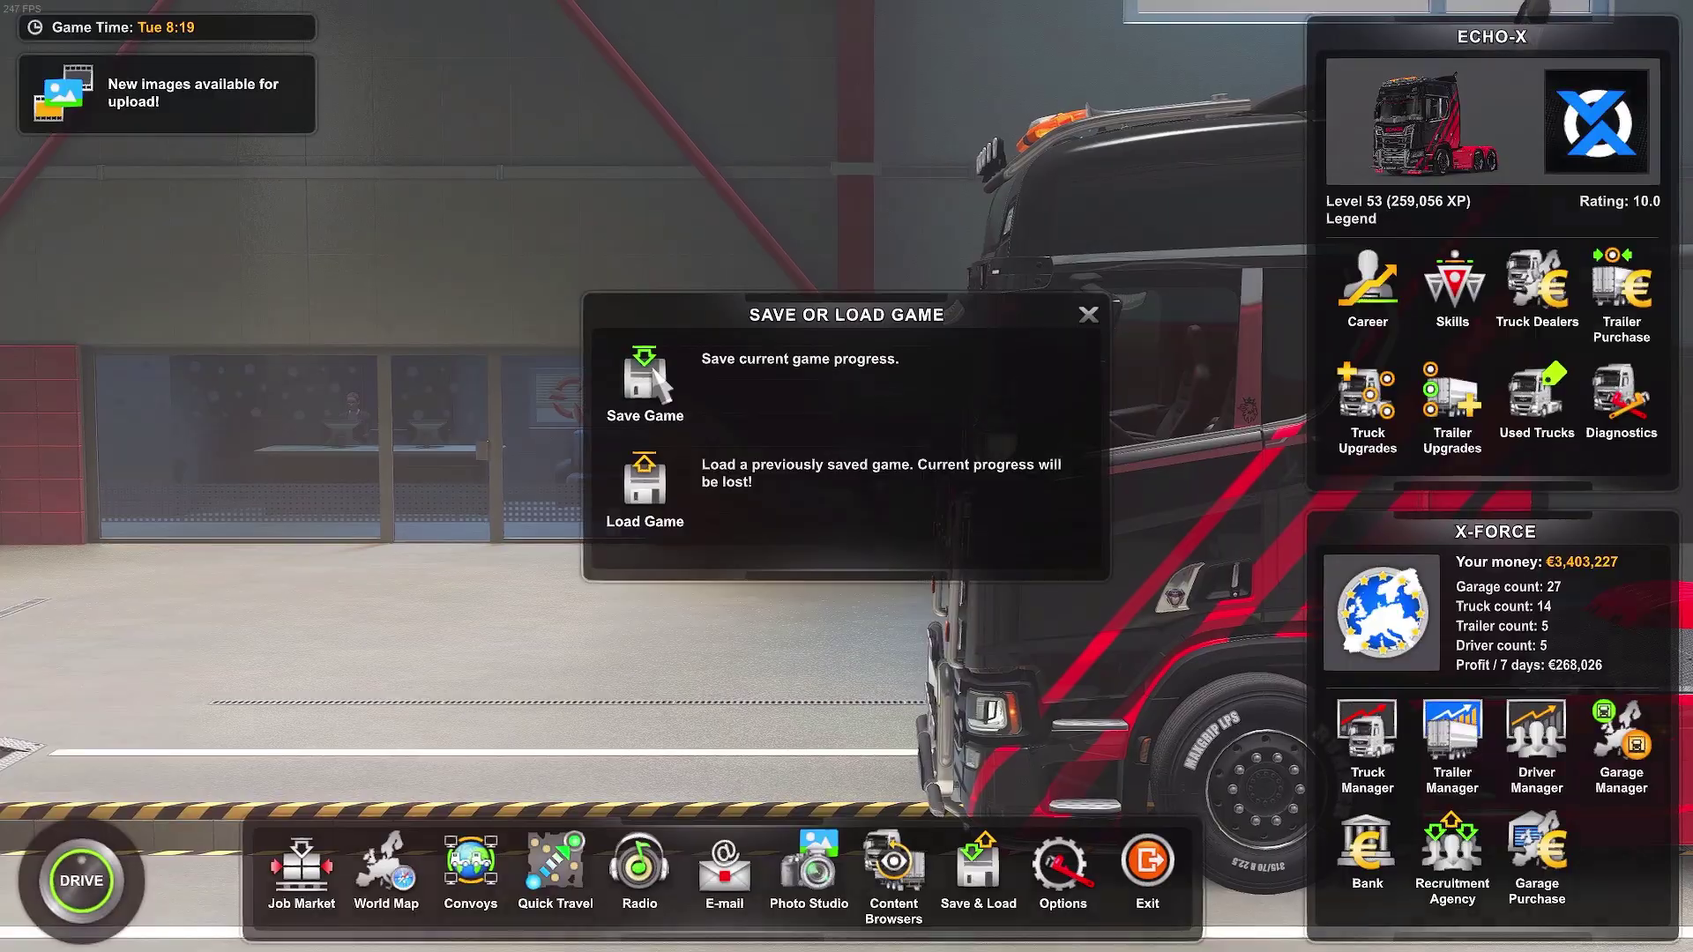
Step: Save the current game progress over the existing save named mod
left_click(650, 367)
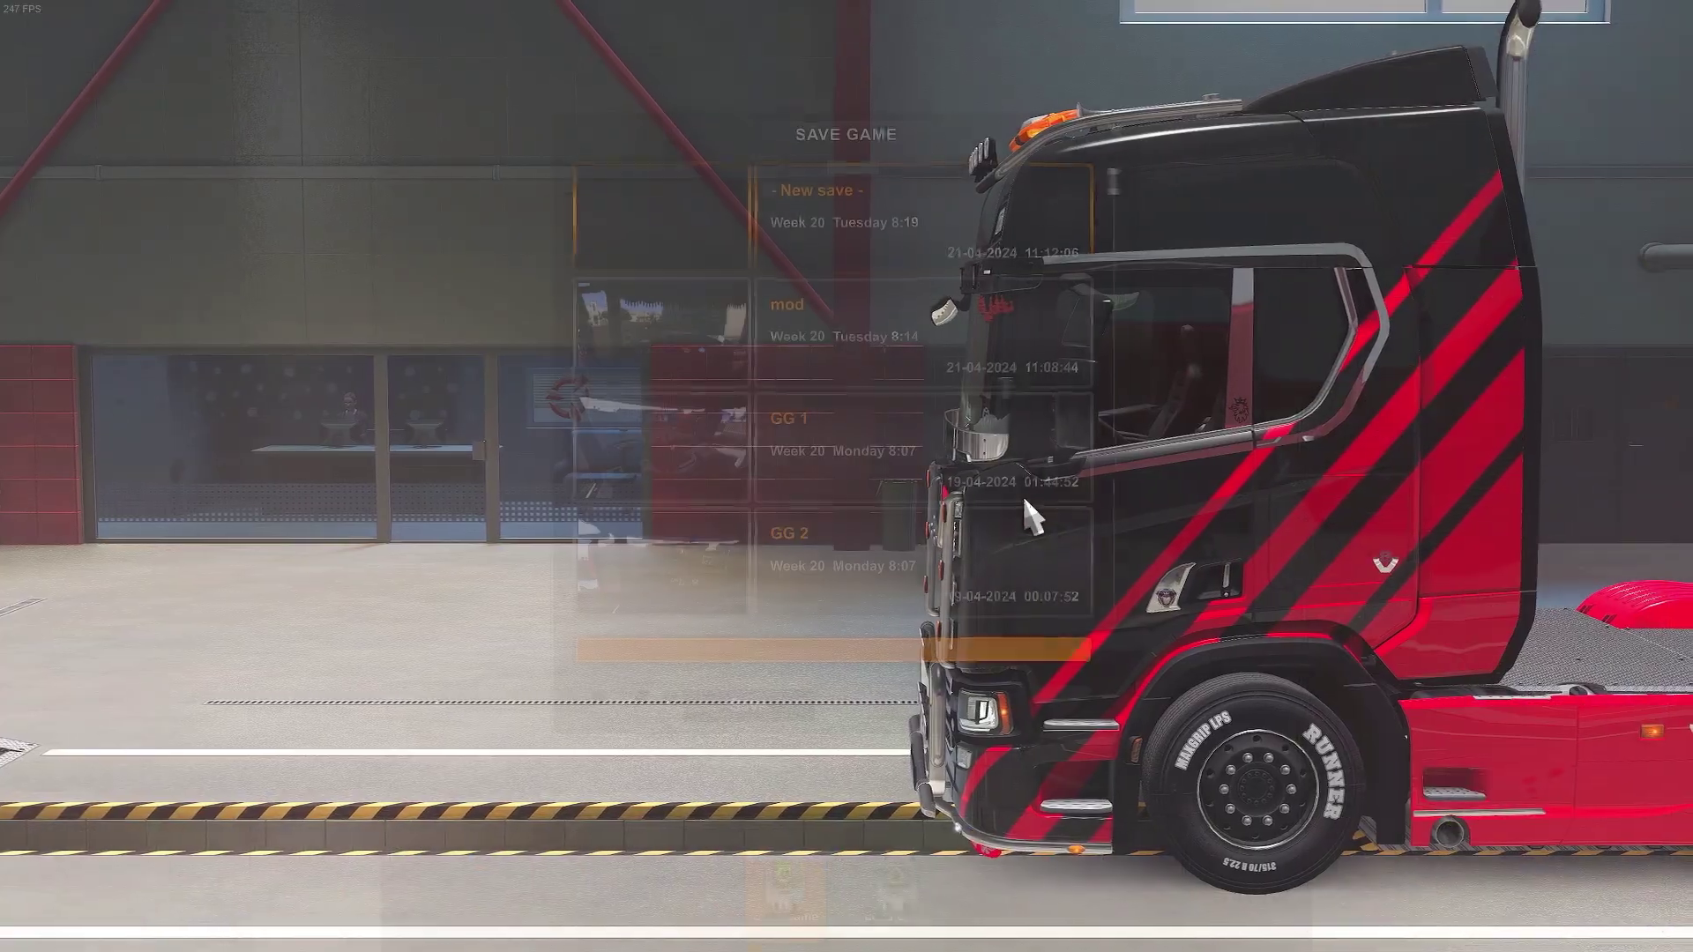
left_click(832, 340)
left_click(829, 325)
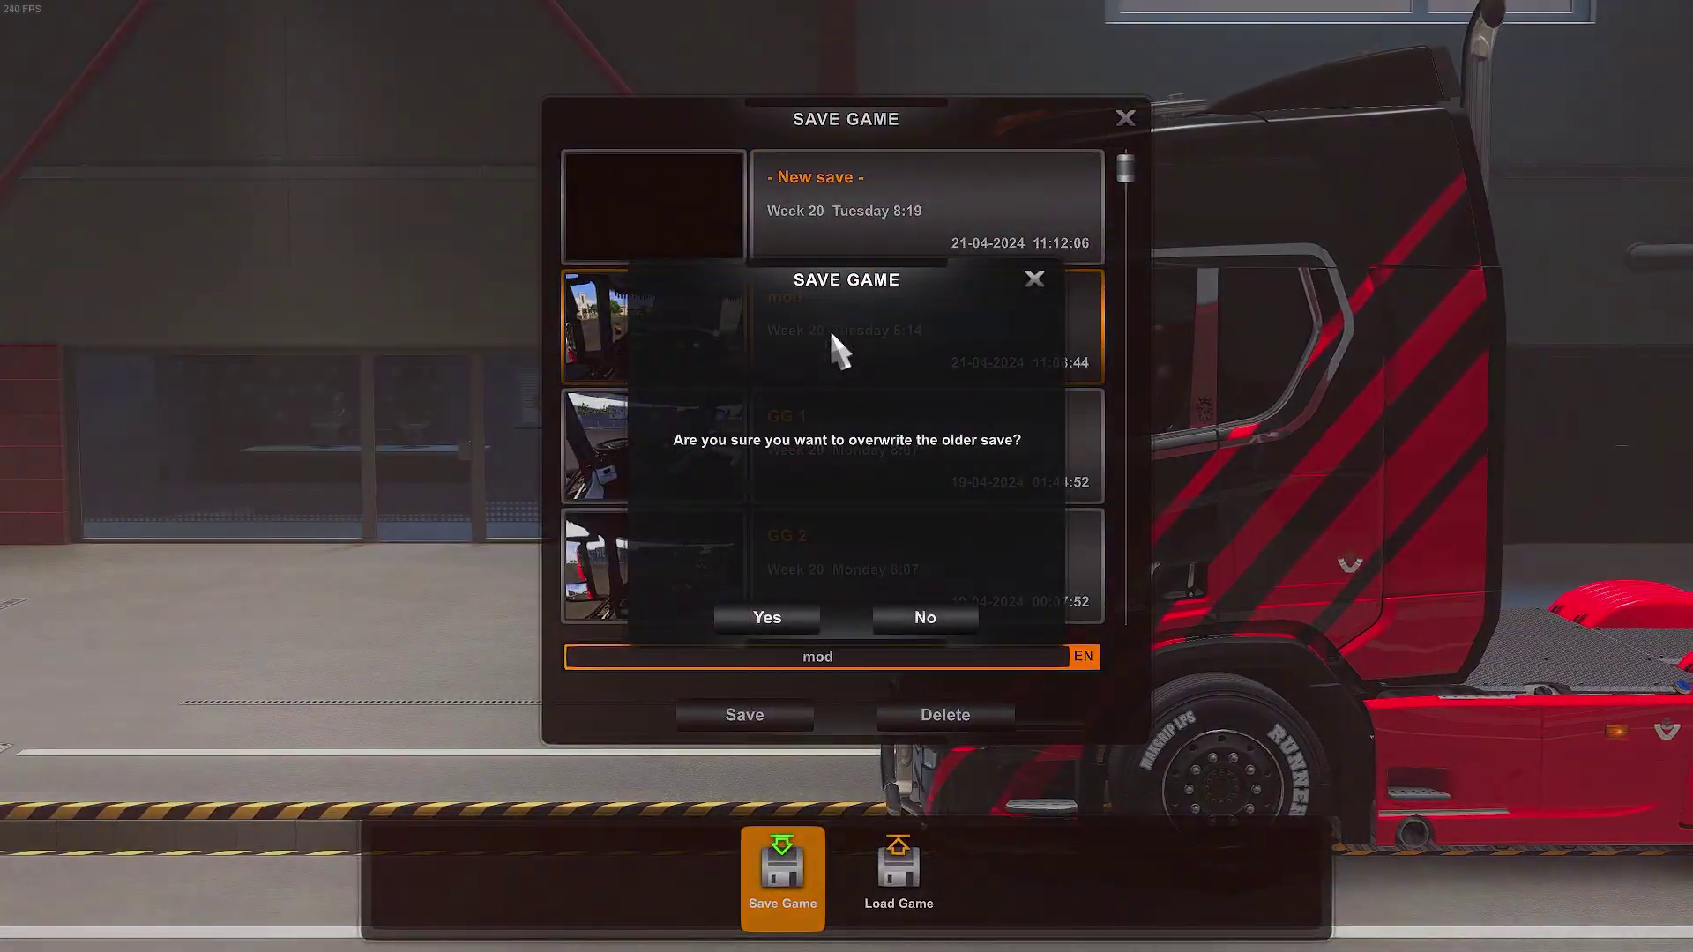
left_click(776, 619)
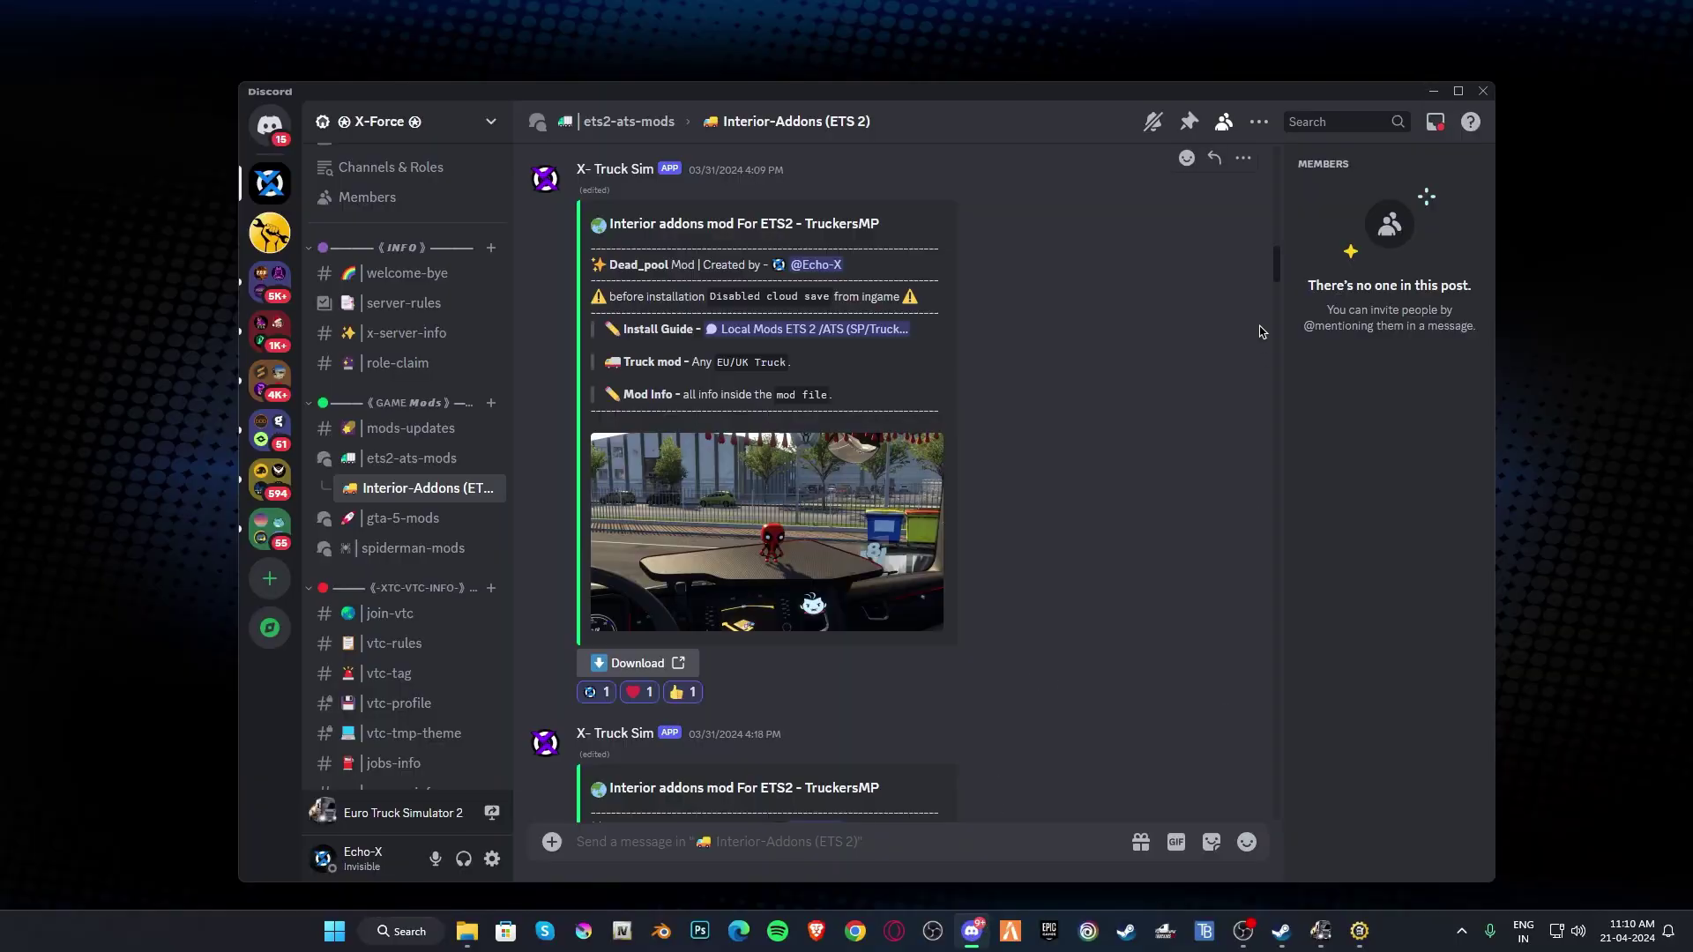
Step: Switch to Discord, download cars_2_mcqueen_car.zip from the cars_2_mcqueen post in Interior-Addons (ETS 2), and open the archive
left_click_drag(1278, 274, 1285, 598)
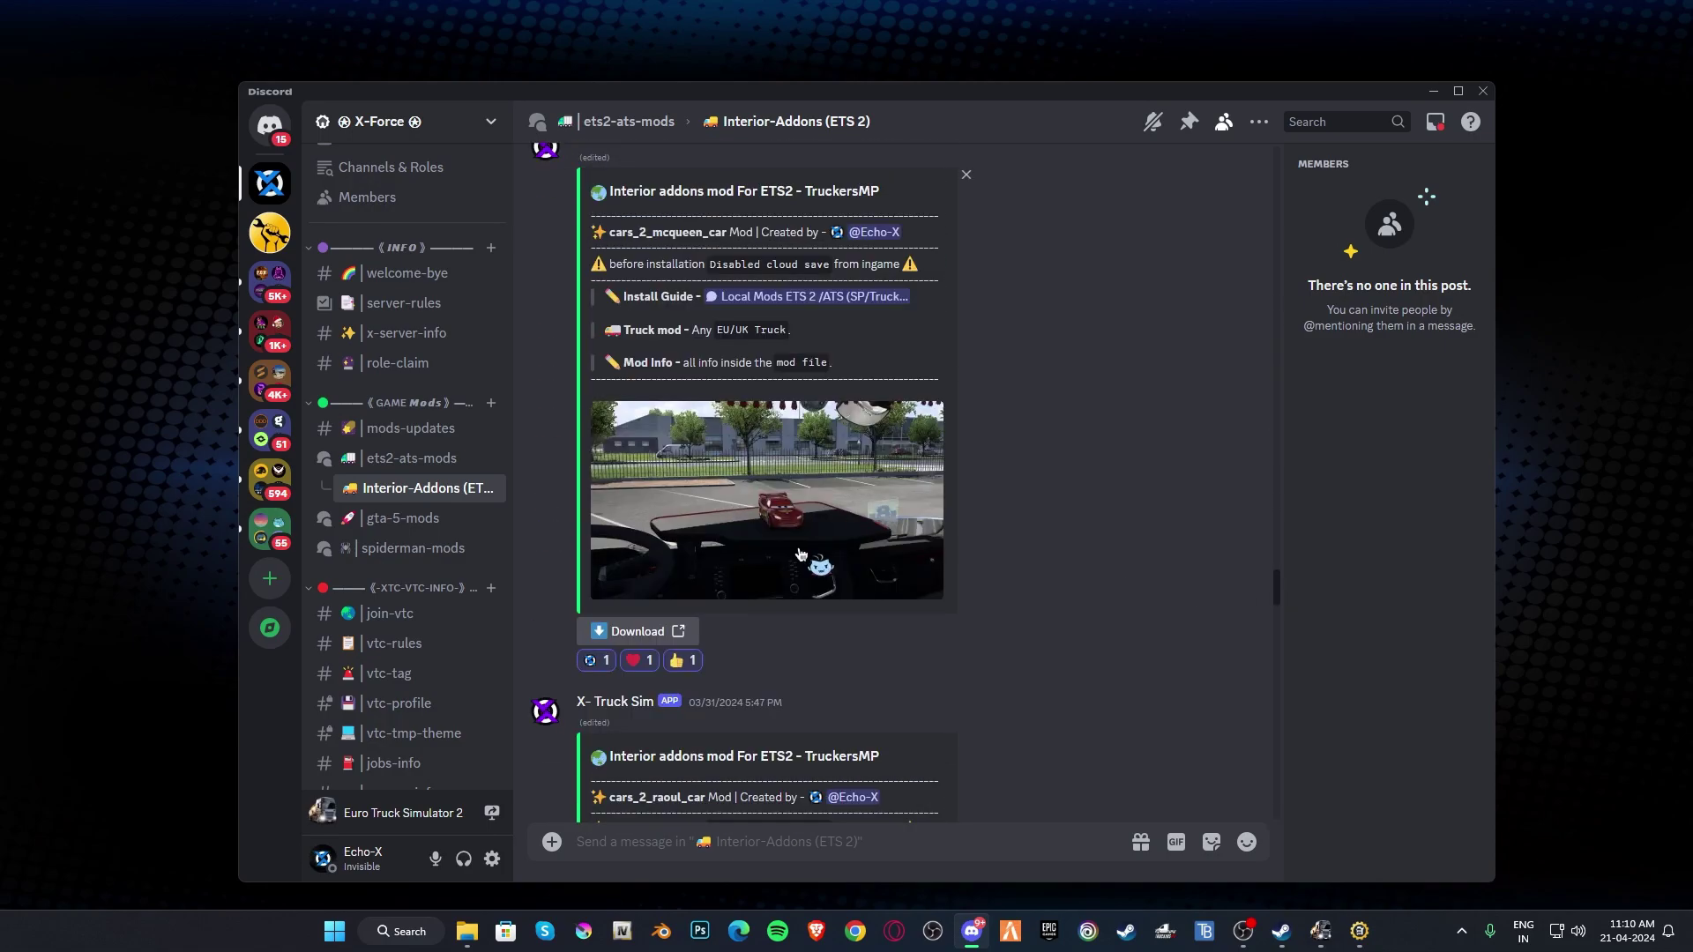
left_click(639, 632)
left_click(1045, 583)
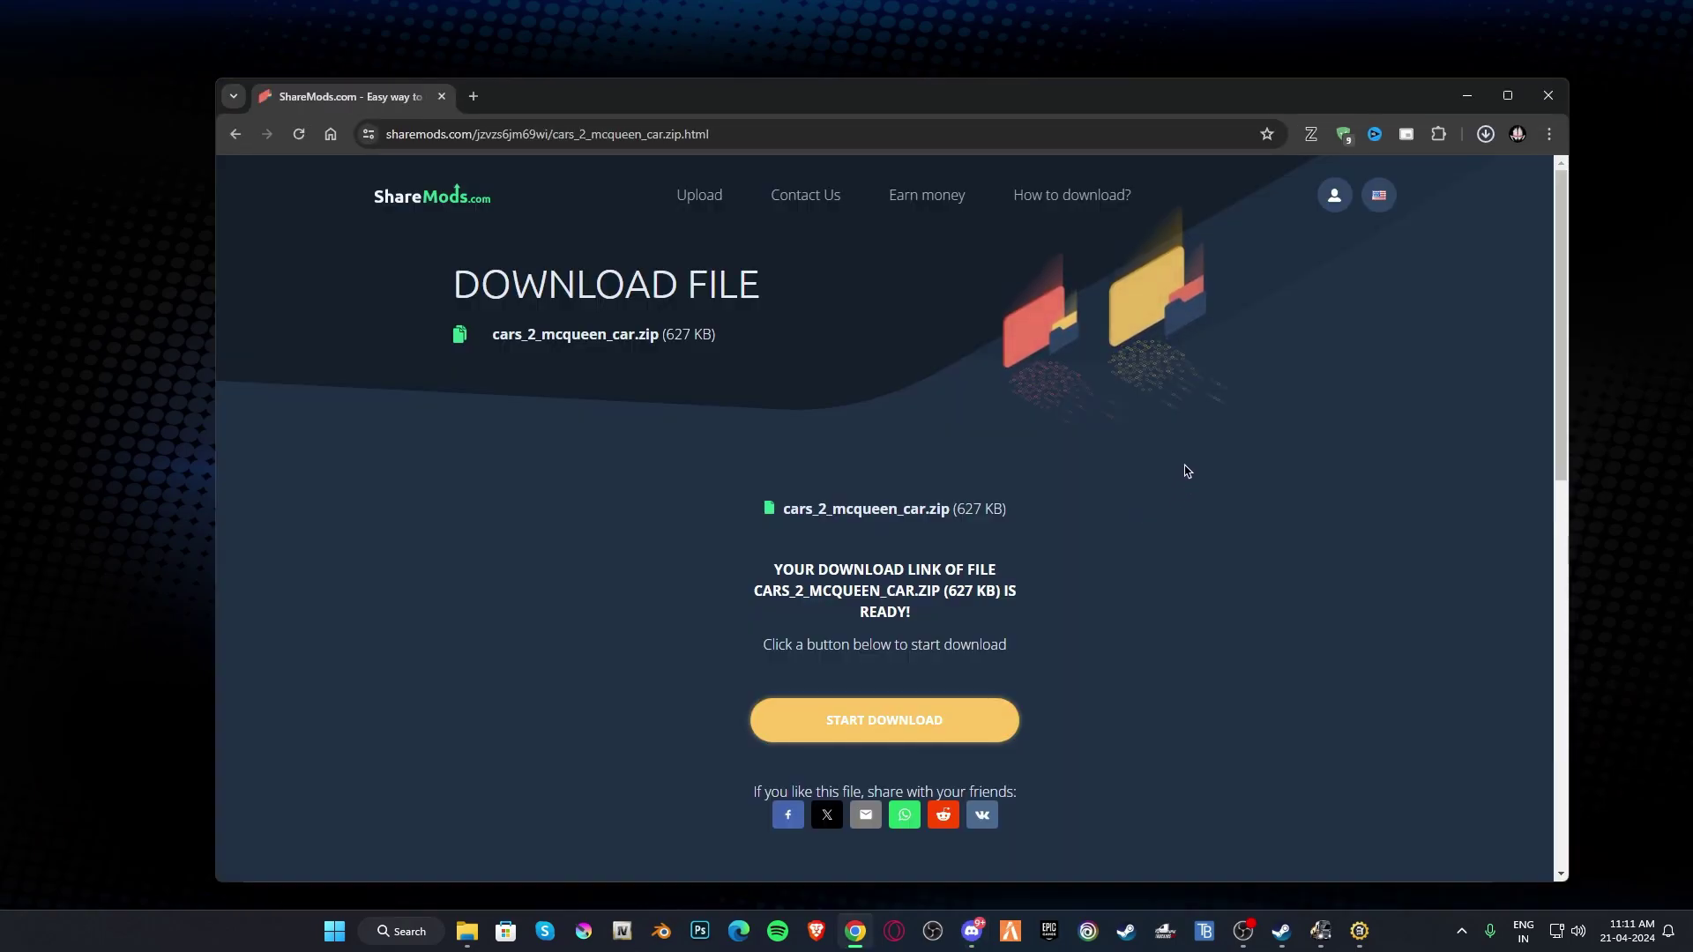
left_click(1278, 172)
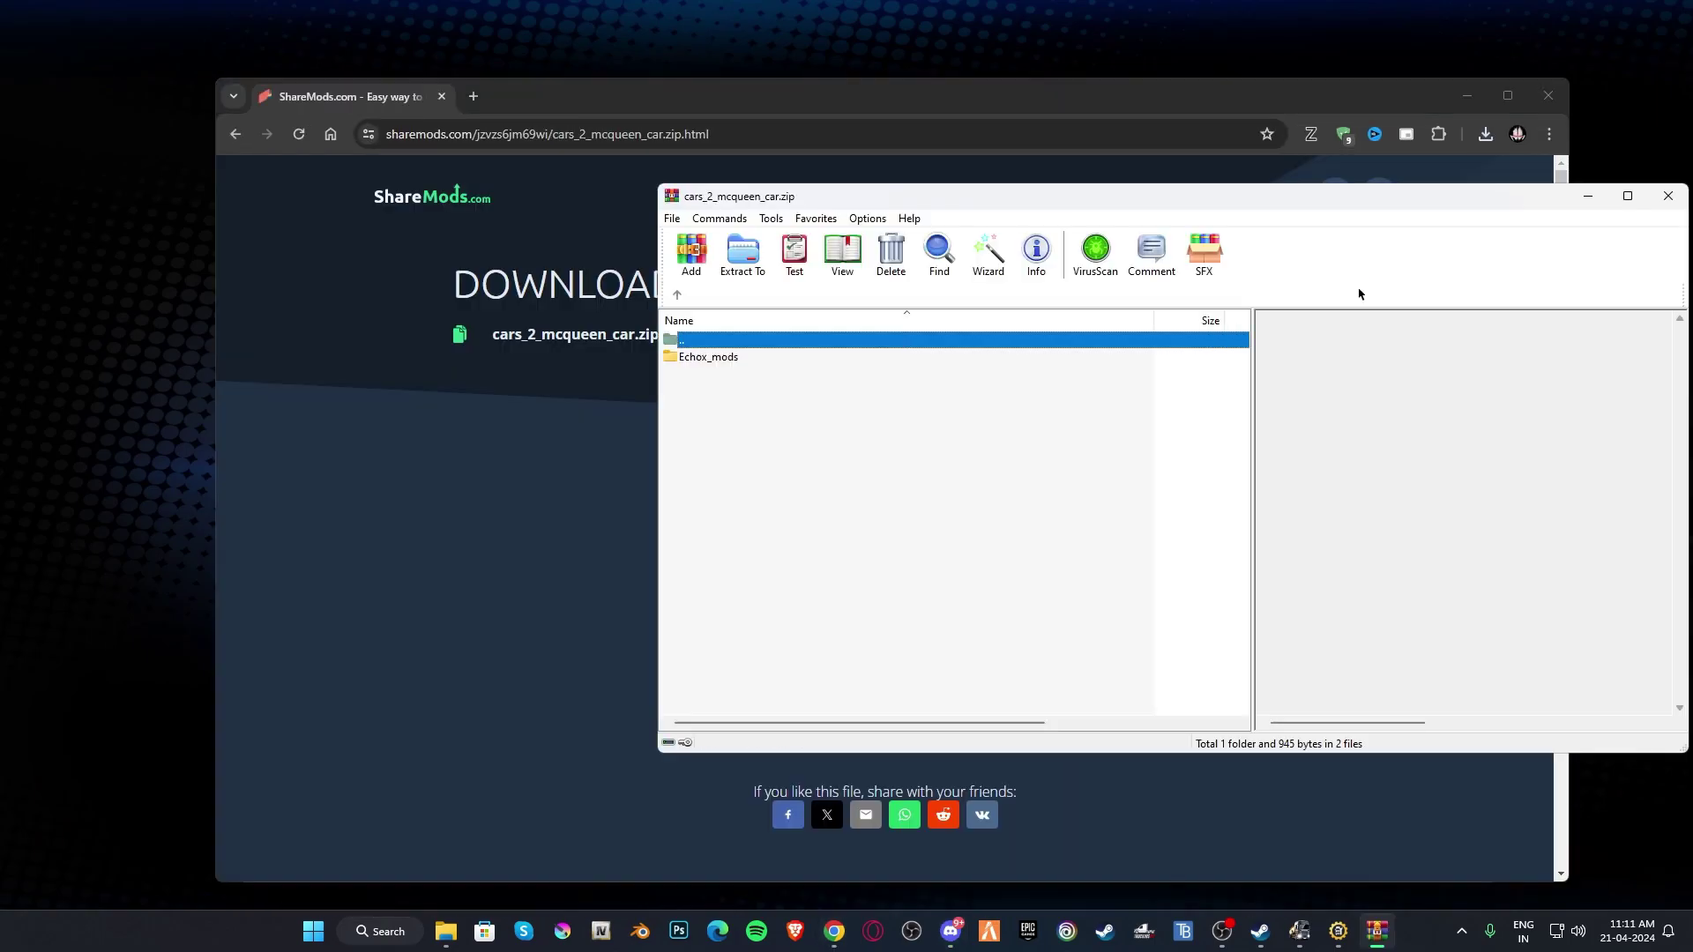
left_click(1548, 94)
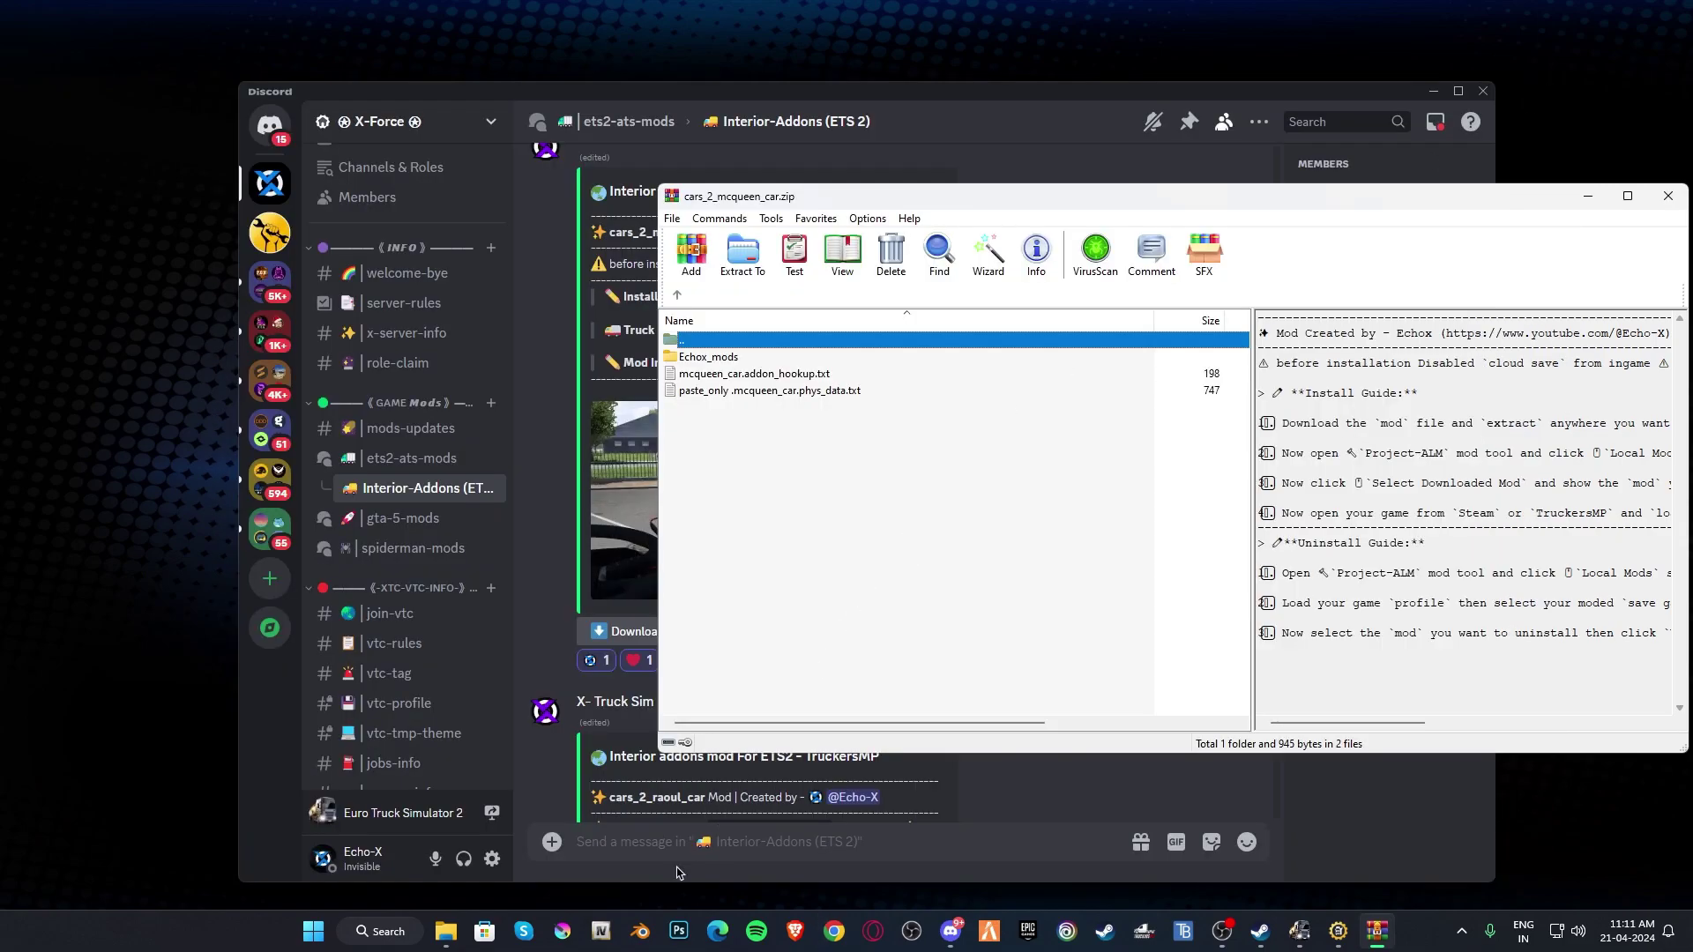
Step: Delete the old Deadpool files from the mod folder in File Explorer and extract the contents of cars_2_mcqueen_car.zip into it
mouse_move(445, 930)
left_click(446, 828)
key("ctrl+a")
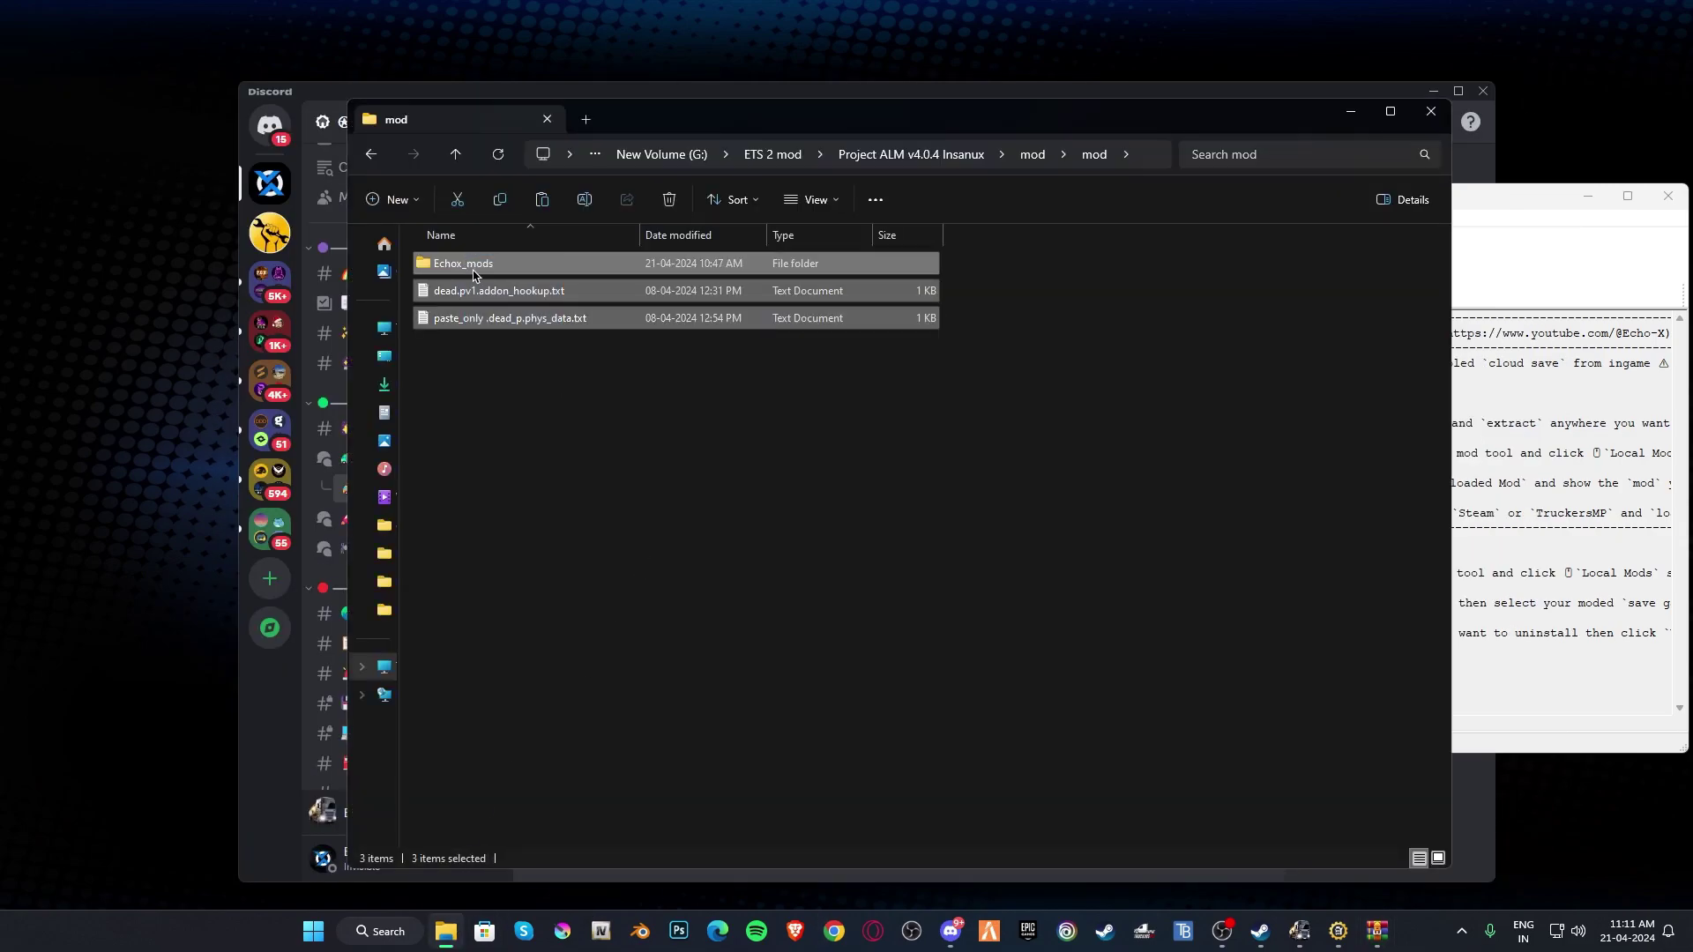
right_click(474, 268)
left_click(547, 732)
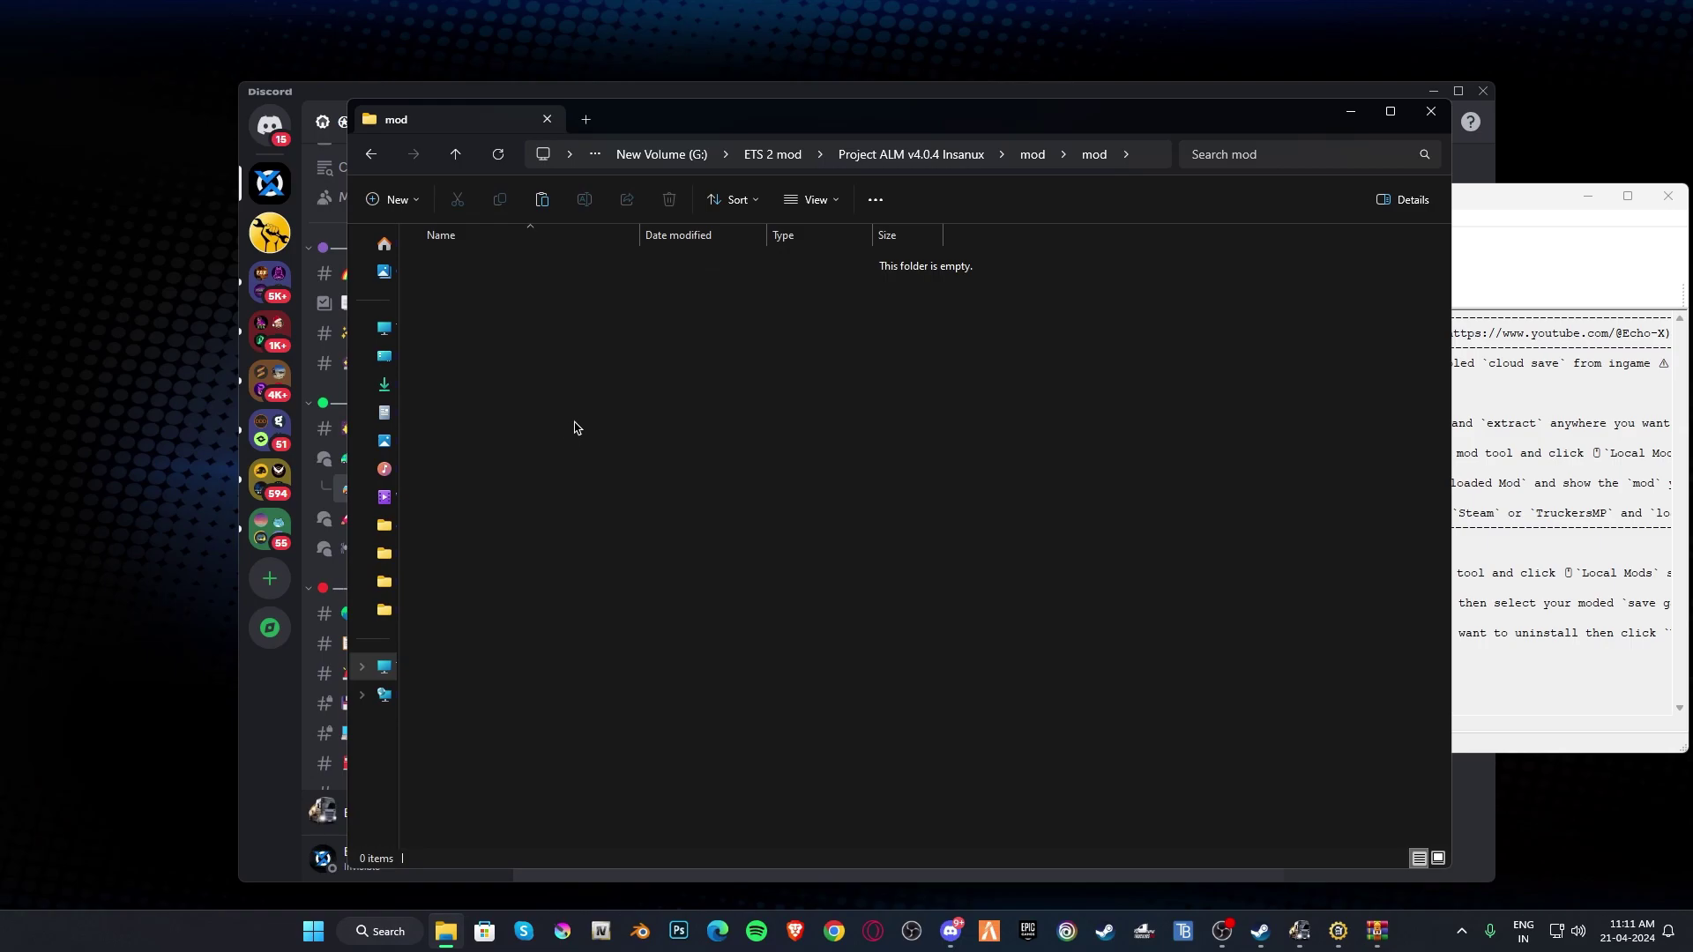
left_click(1488, 647)
left_click_drag(887, 626, 581, 481)
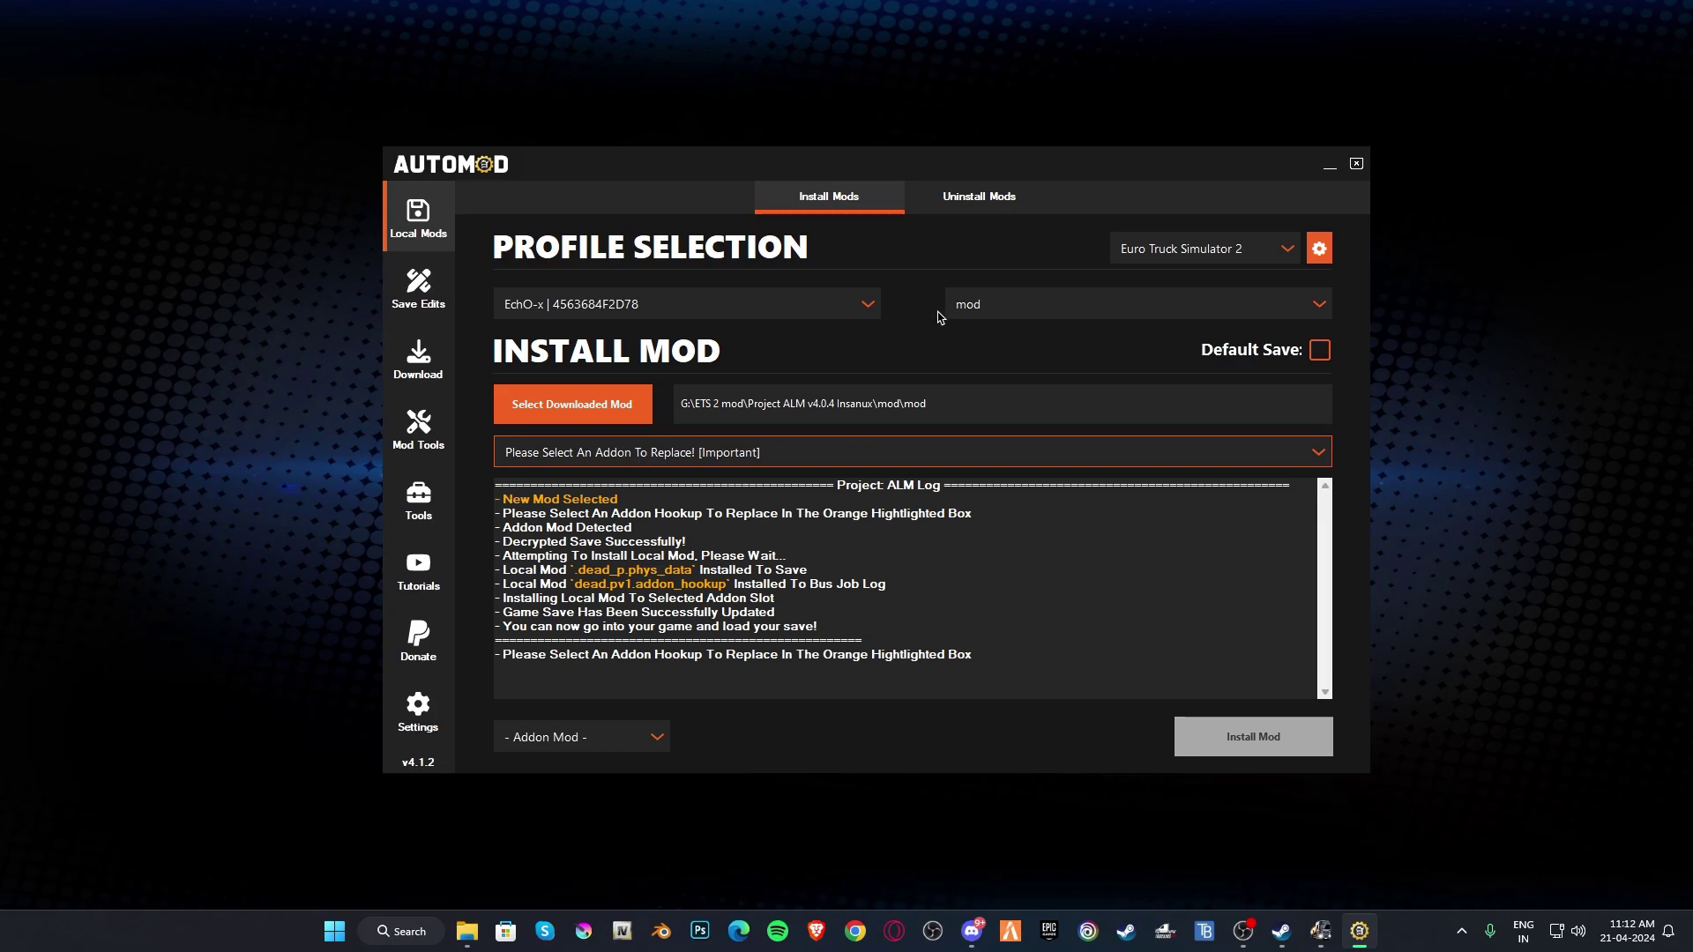
Step: In Project ALM, reload the player profile, choose the save mod, and select the mod folder as the downloaded mod
left_click(831, 305)
left_click(809, 337)
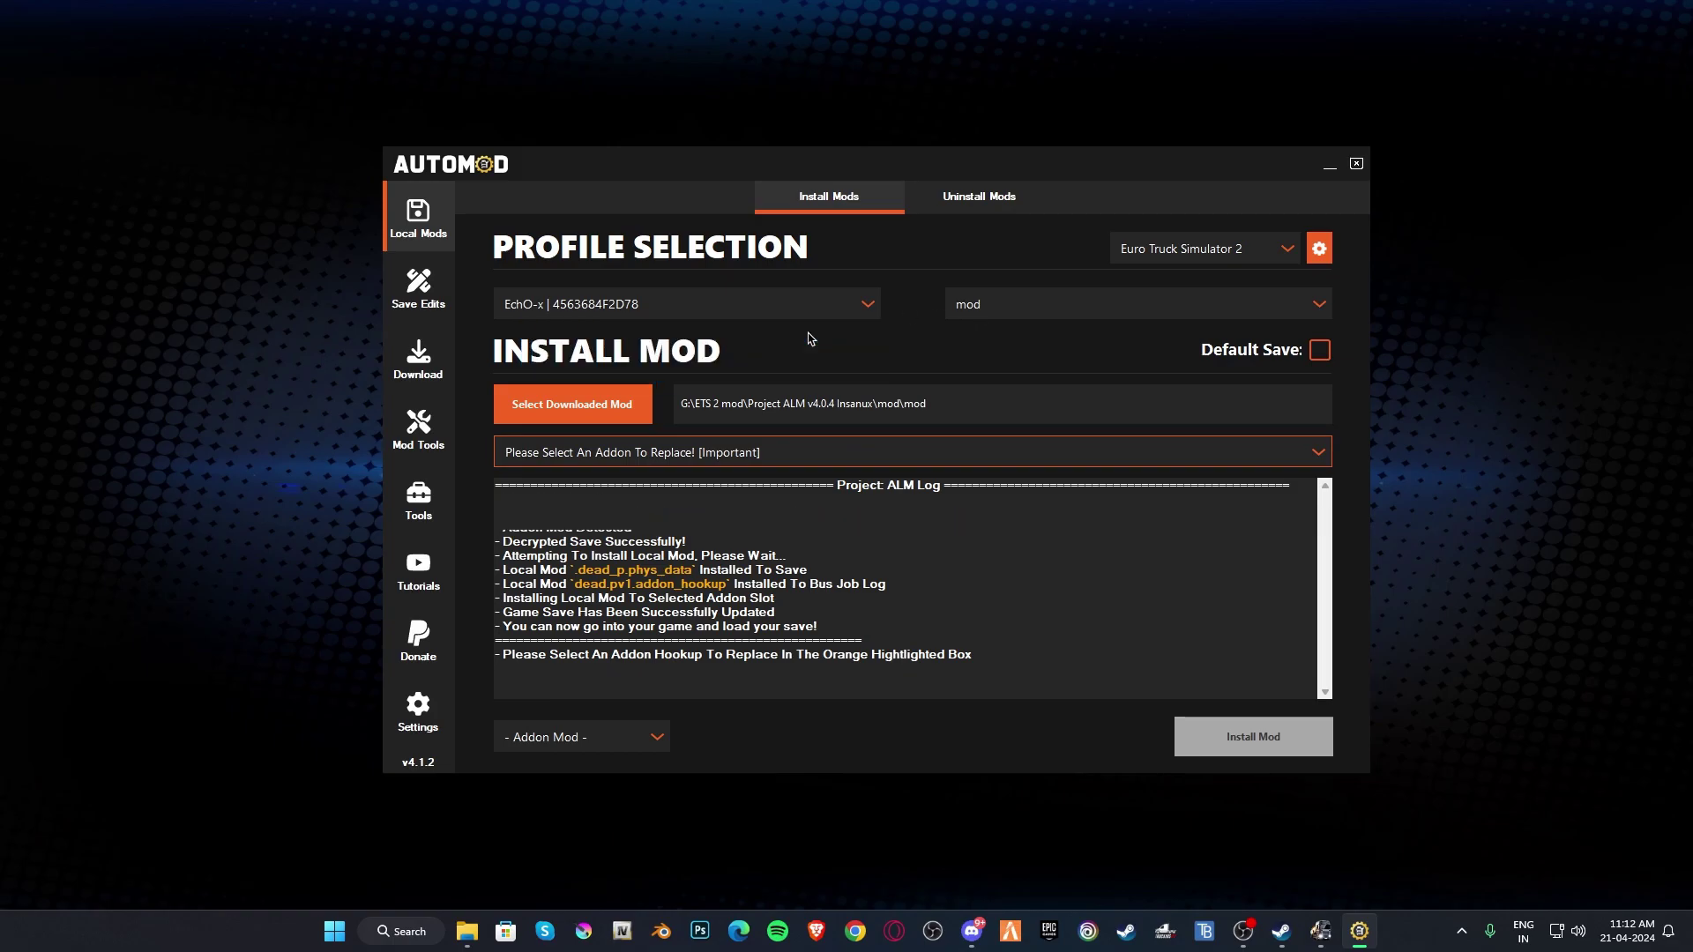
left_click(1047, 306)
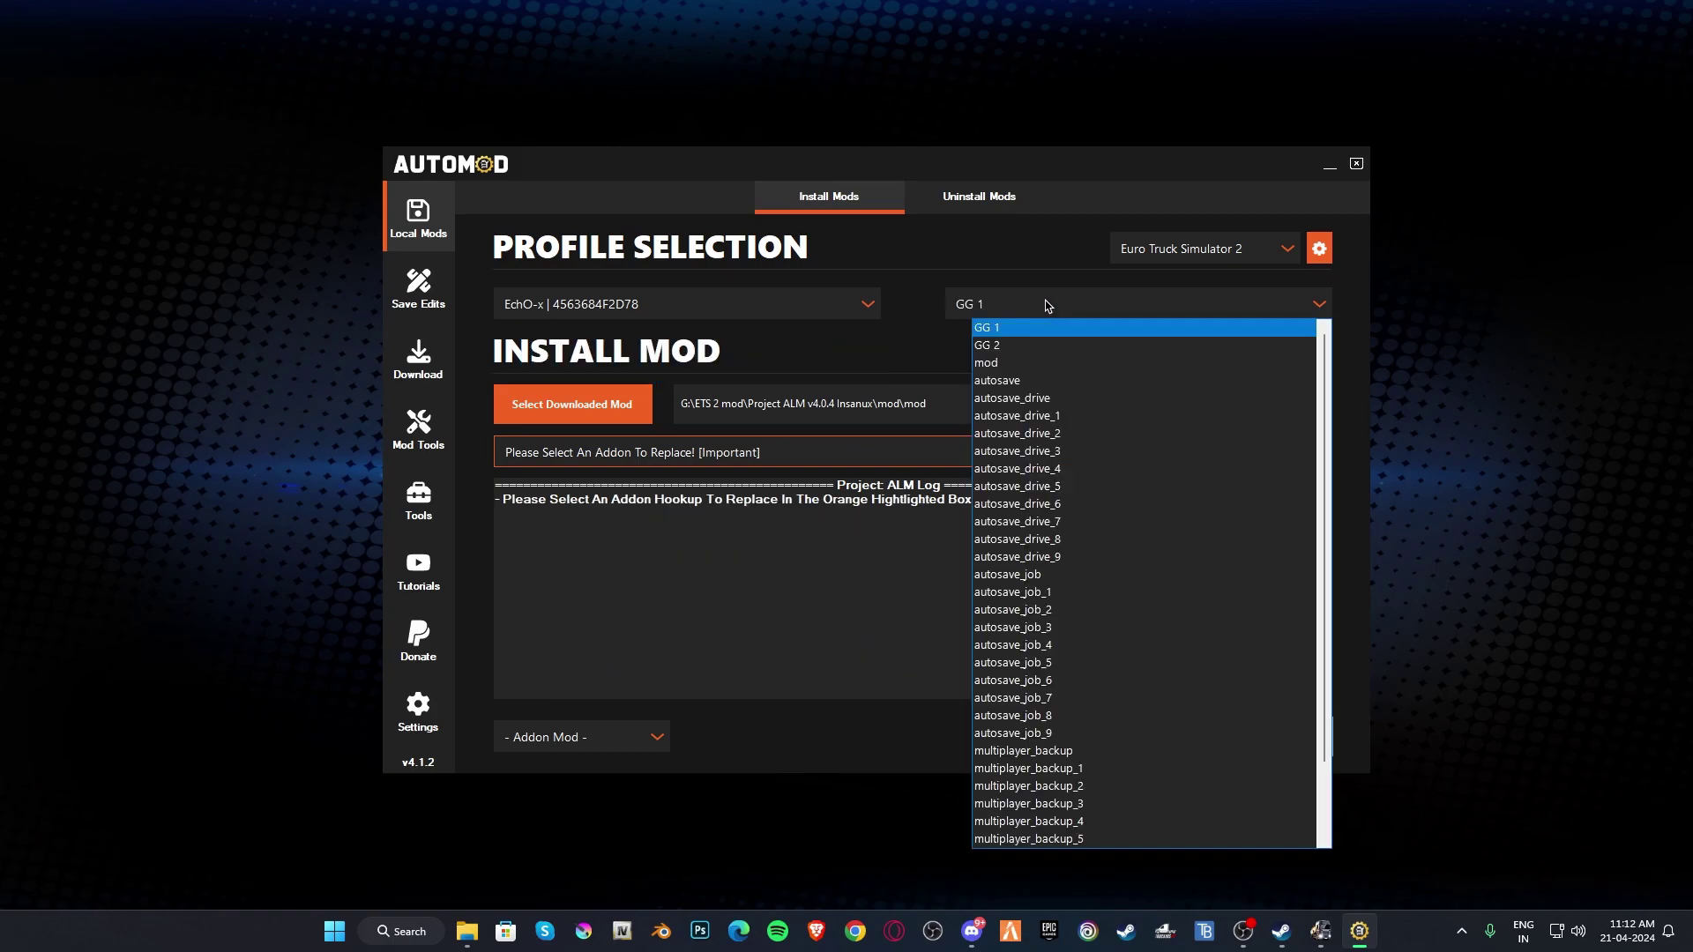
left_click(995, 364)
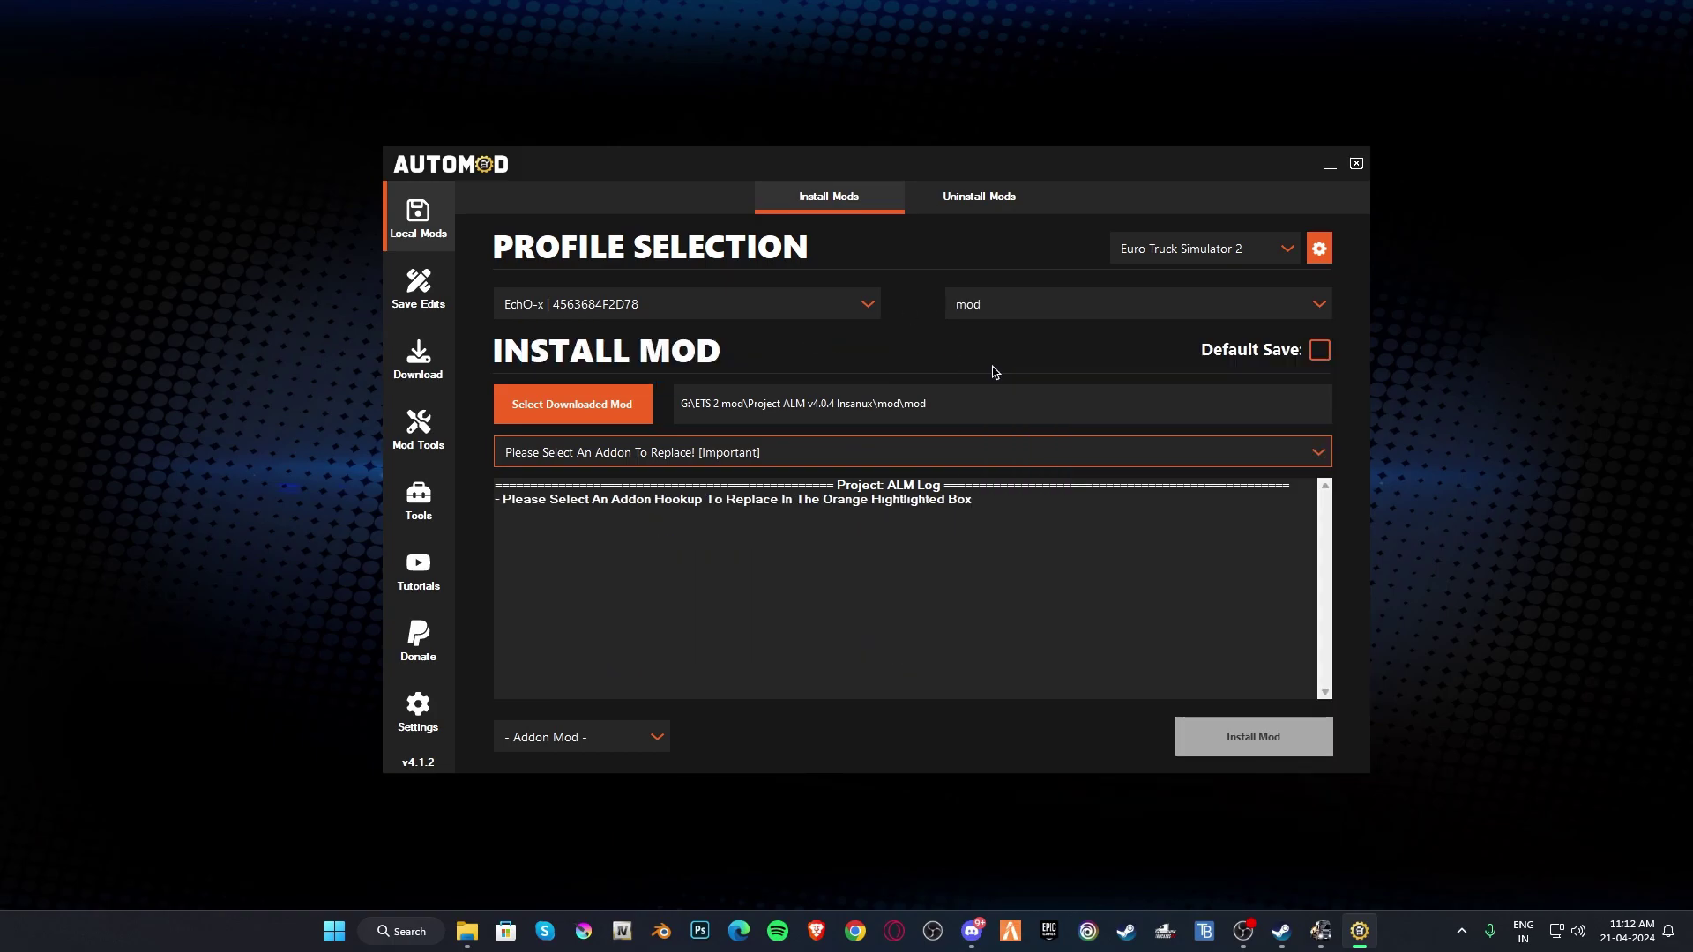
left_click(622, 415)
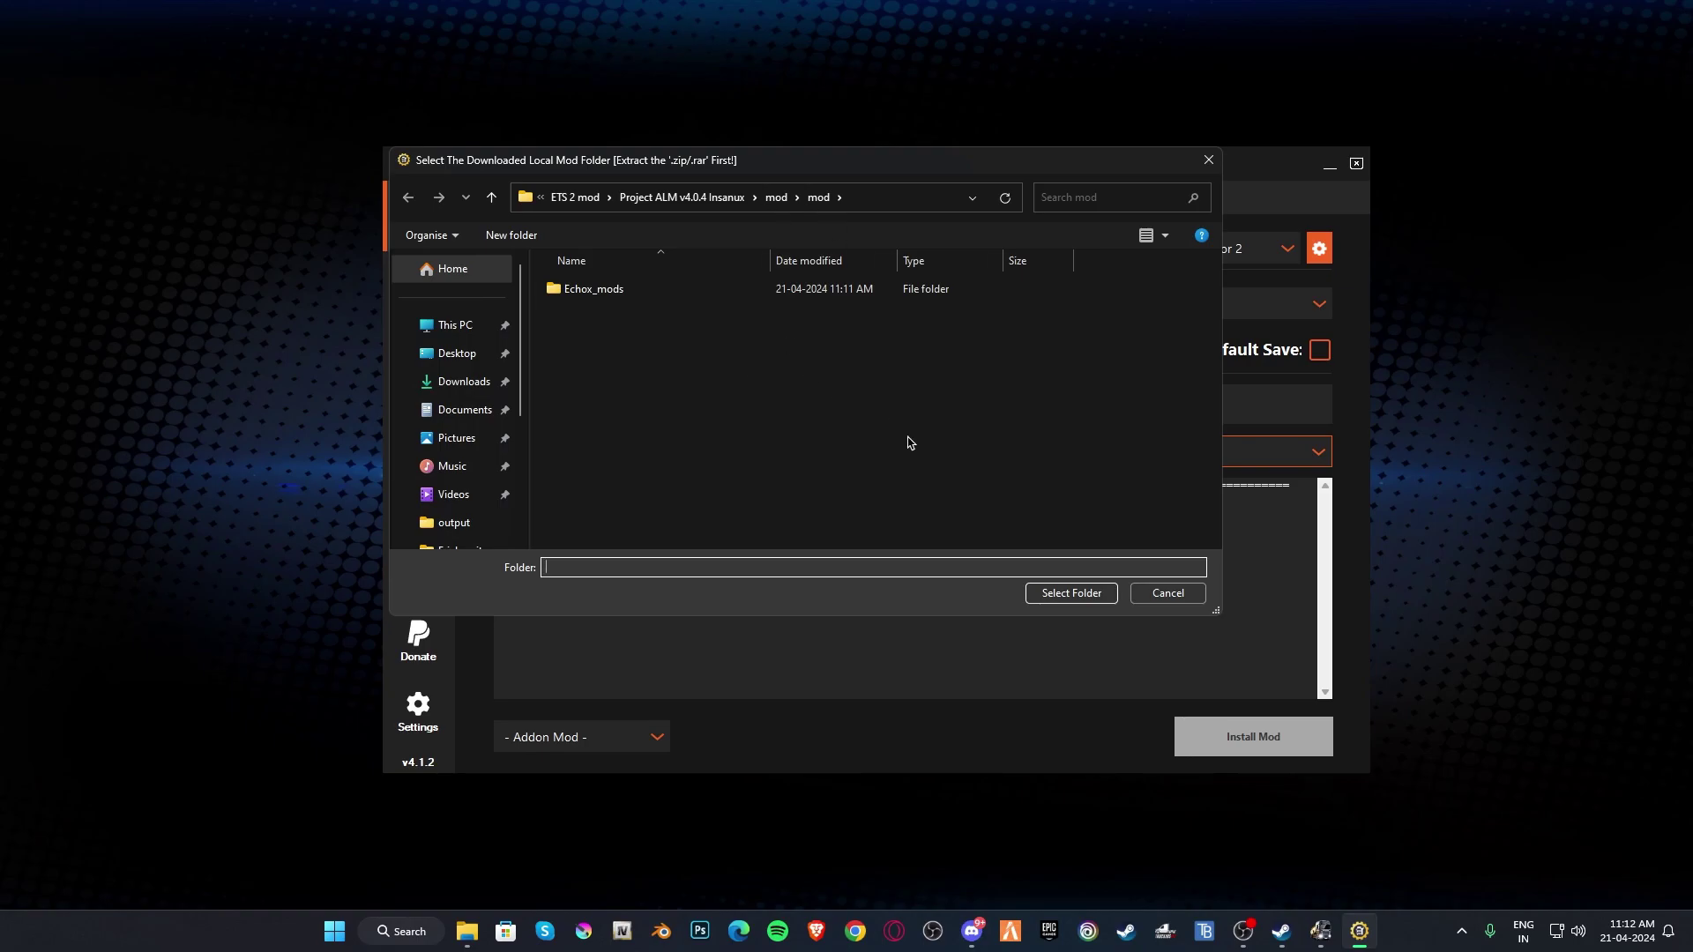
left_click(1061, 596)
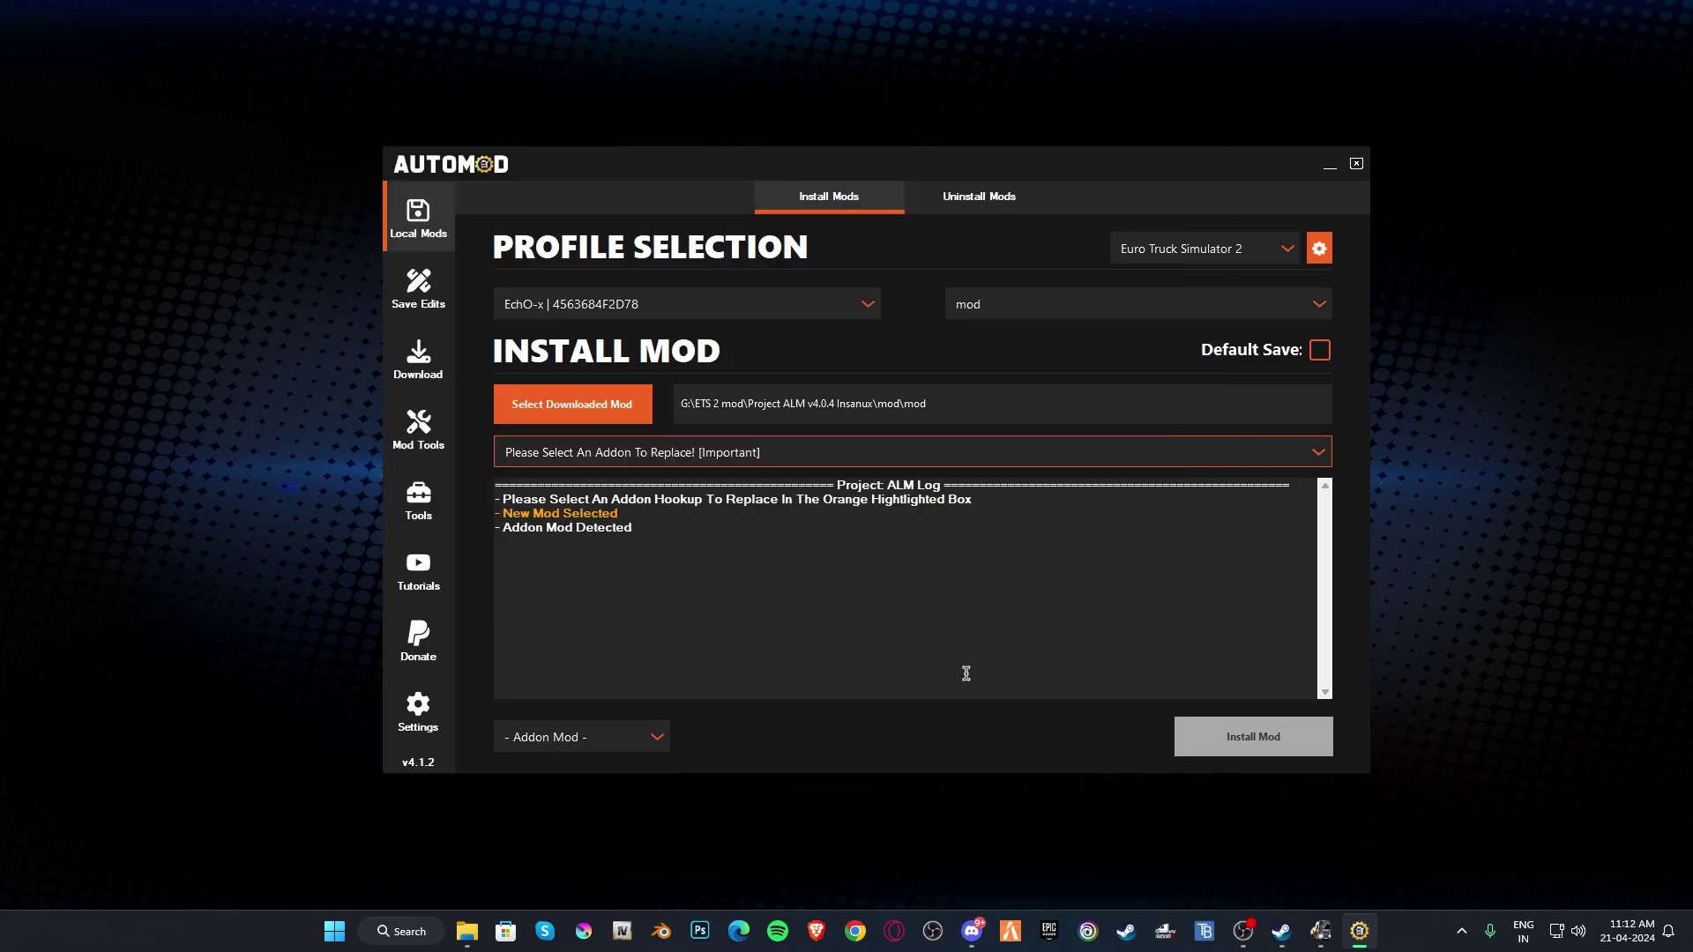
Step: Choose the slot_hookup[2] "Pilot Sunglasses" entry as the addon to replace and install the mod
left_click(782, 457)
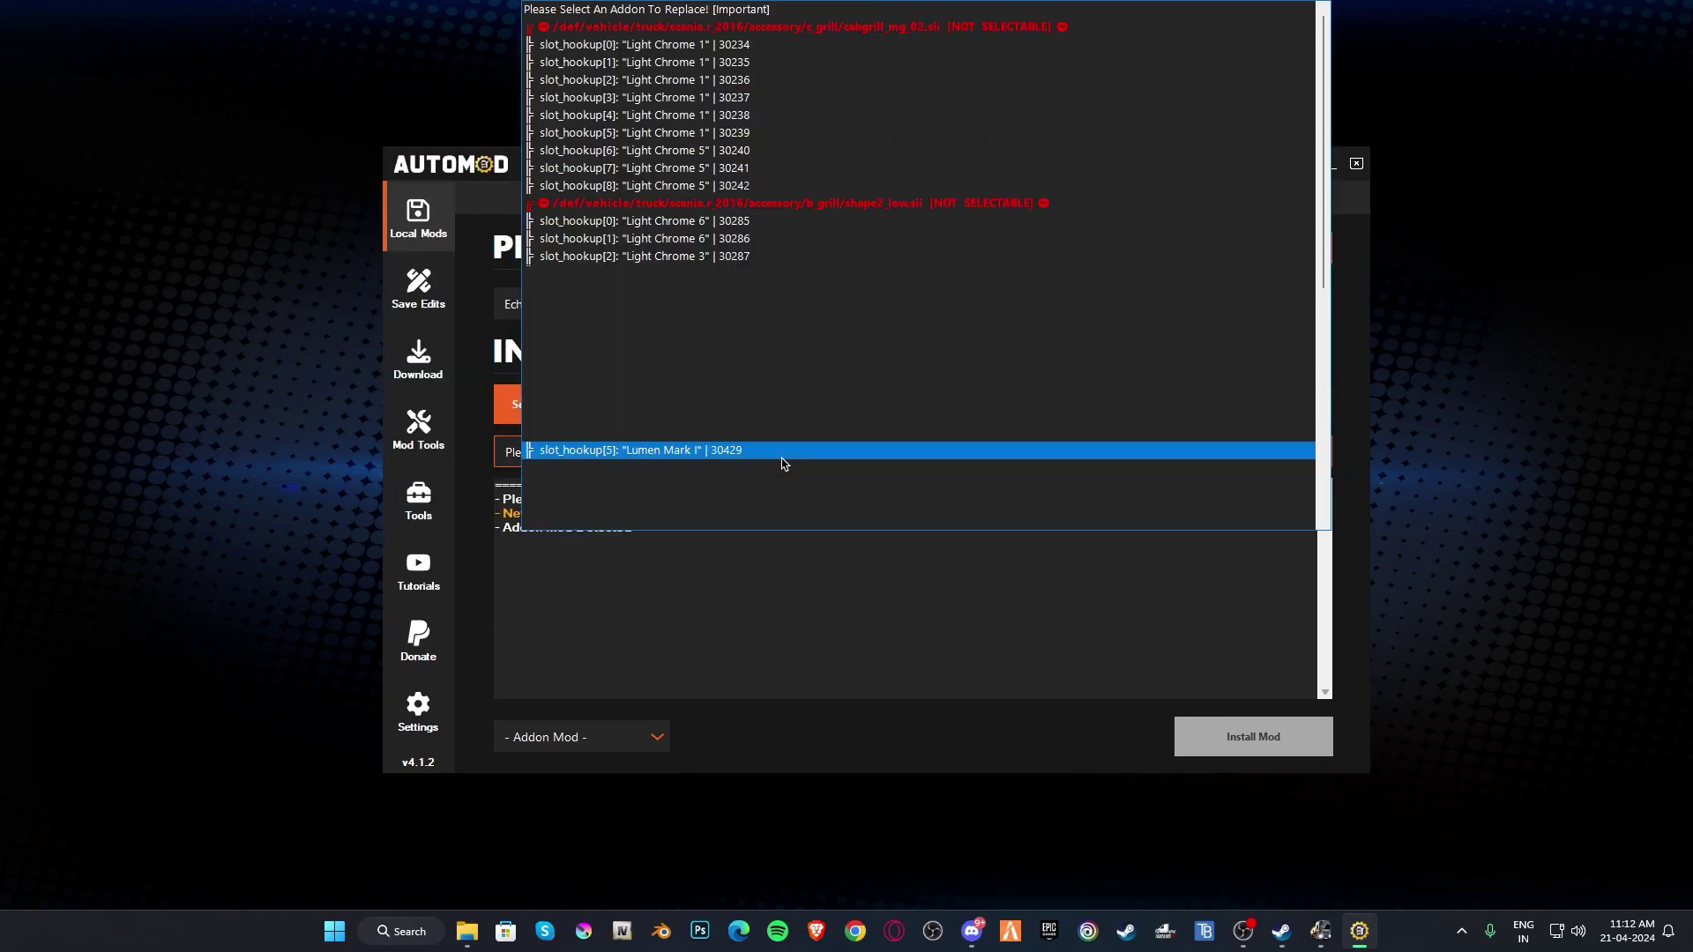
left_click_drag(1320, 192, 1312, 439)
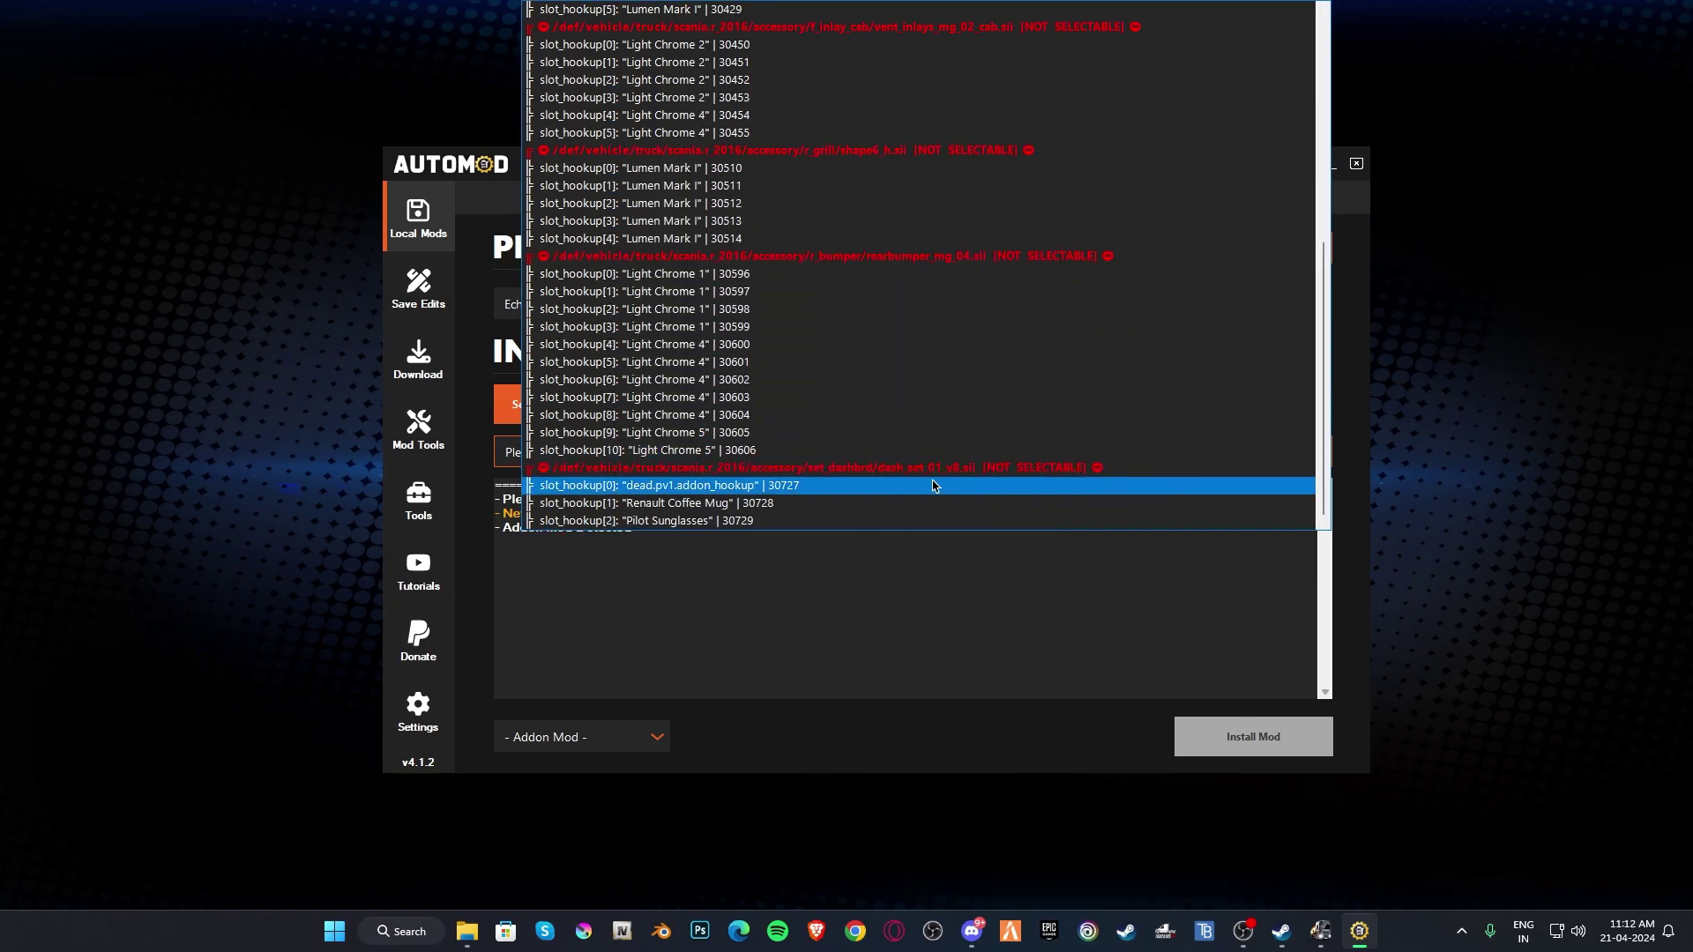
left_click(690, 522)
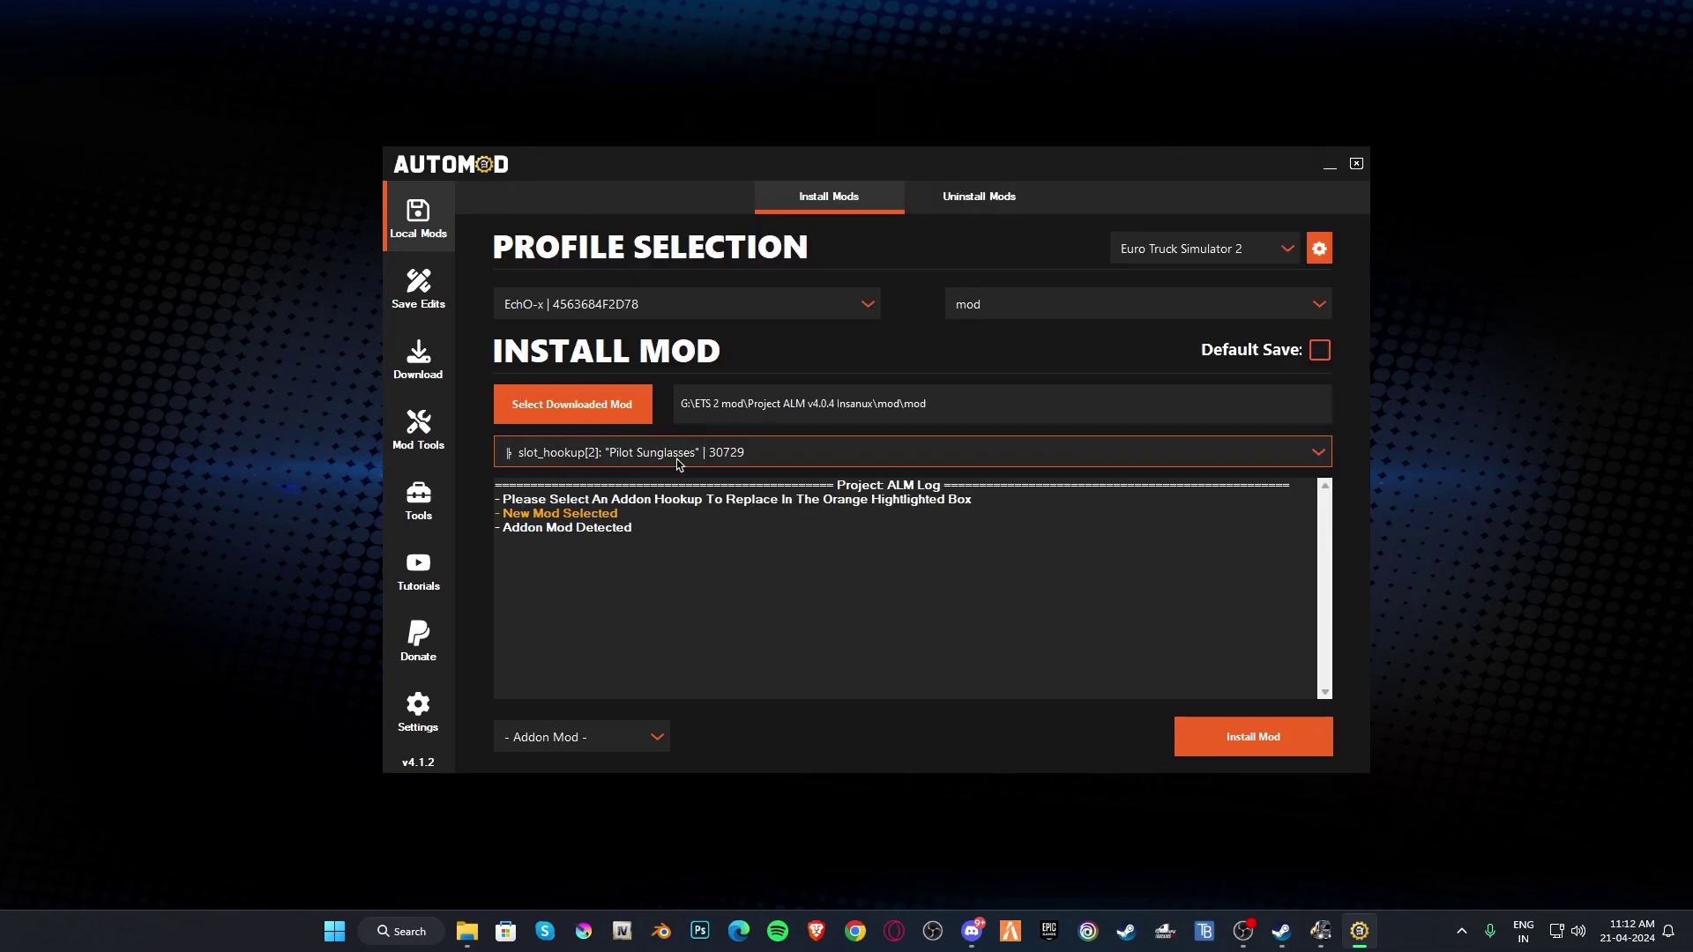
left_click(1283, 722)
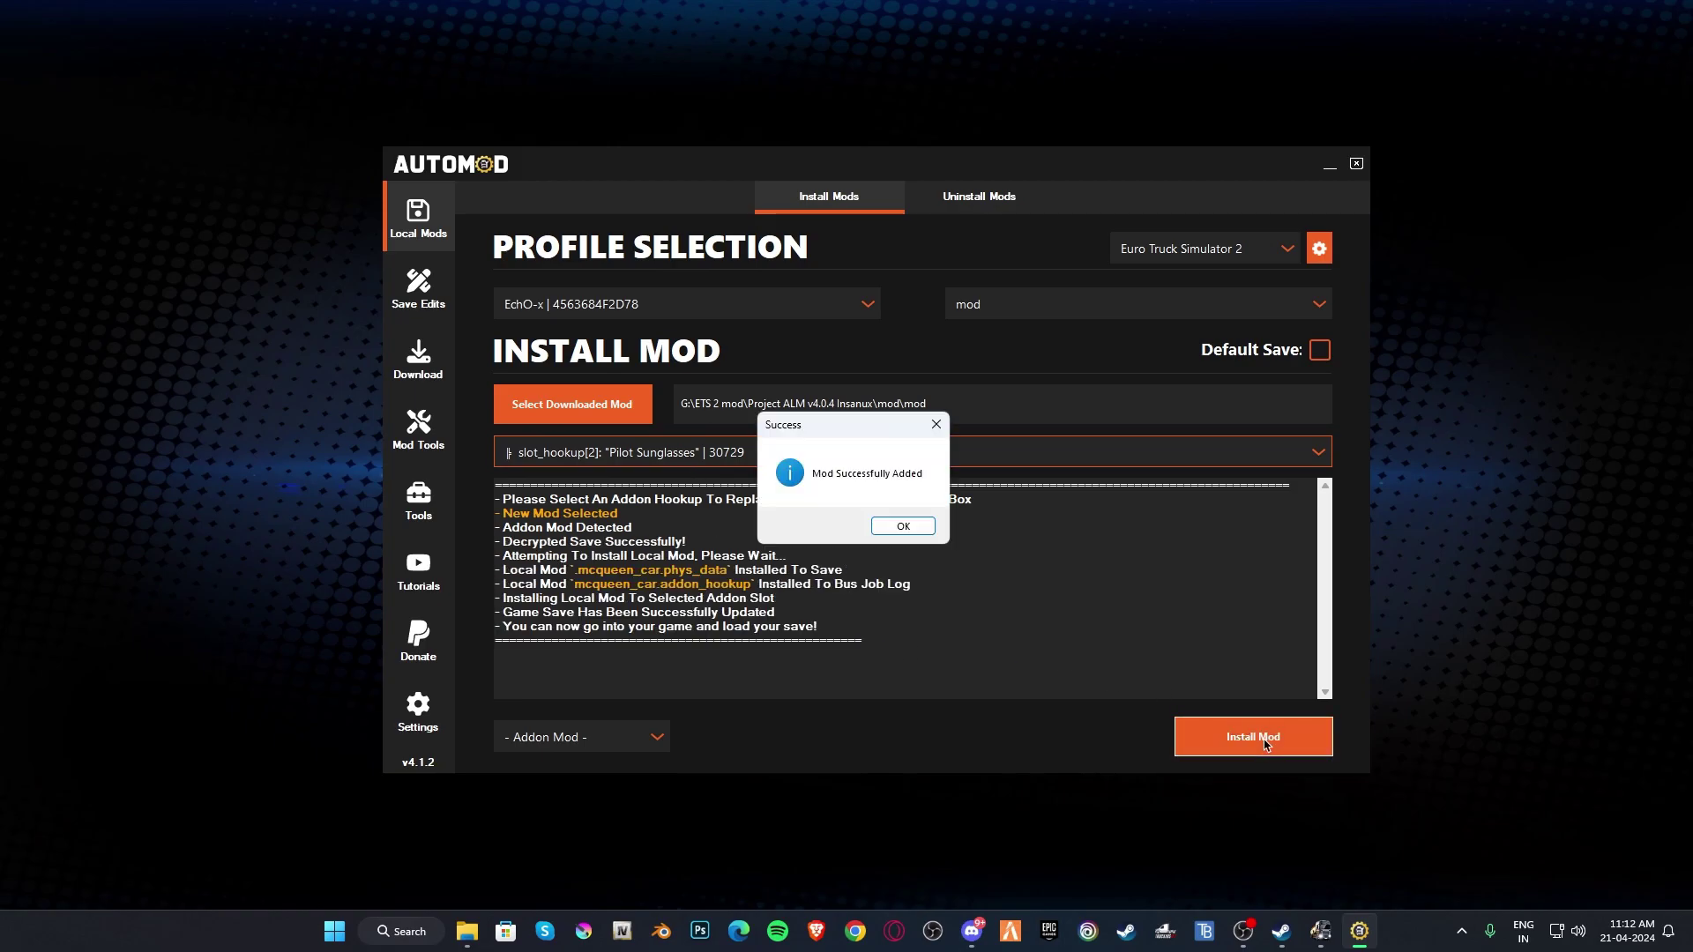
left_click(906, 535)
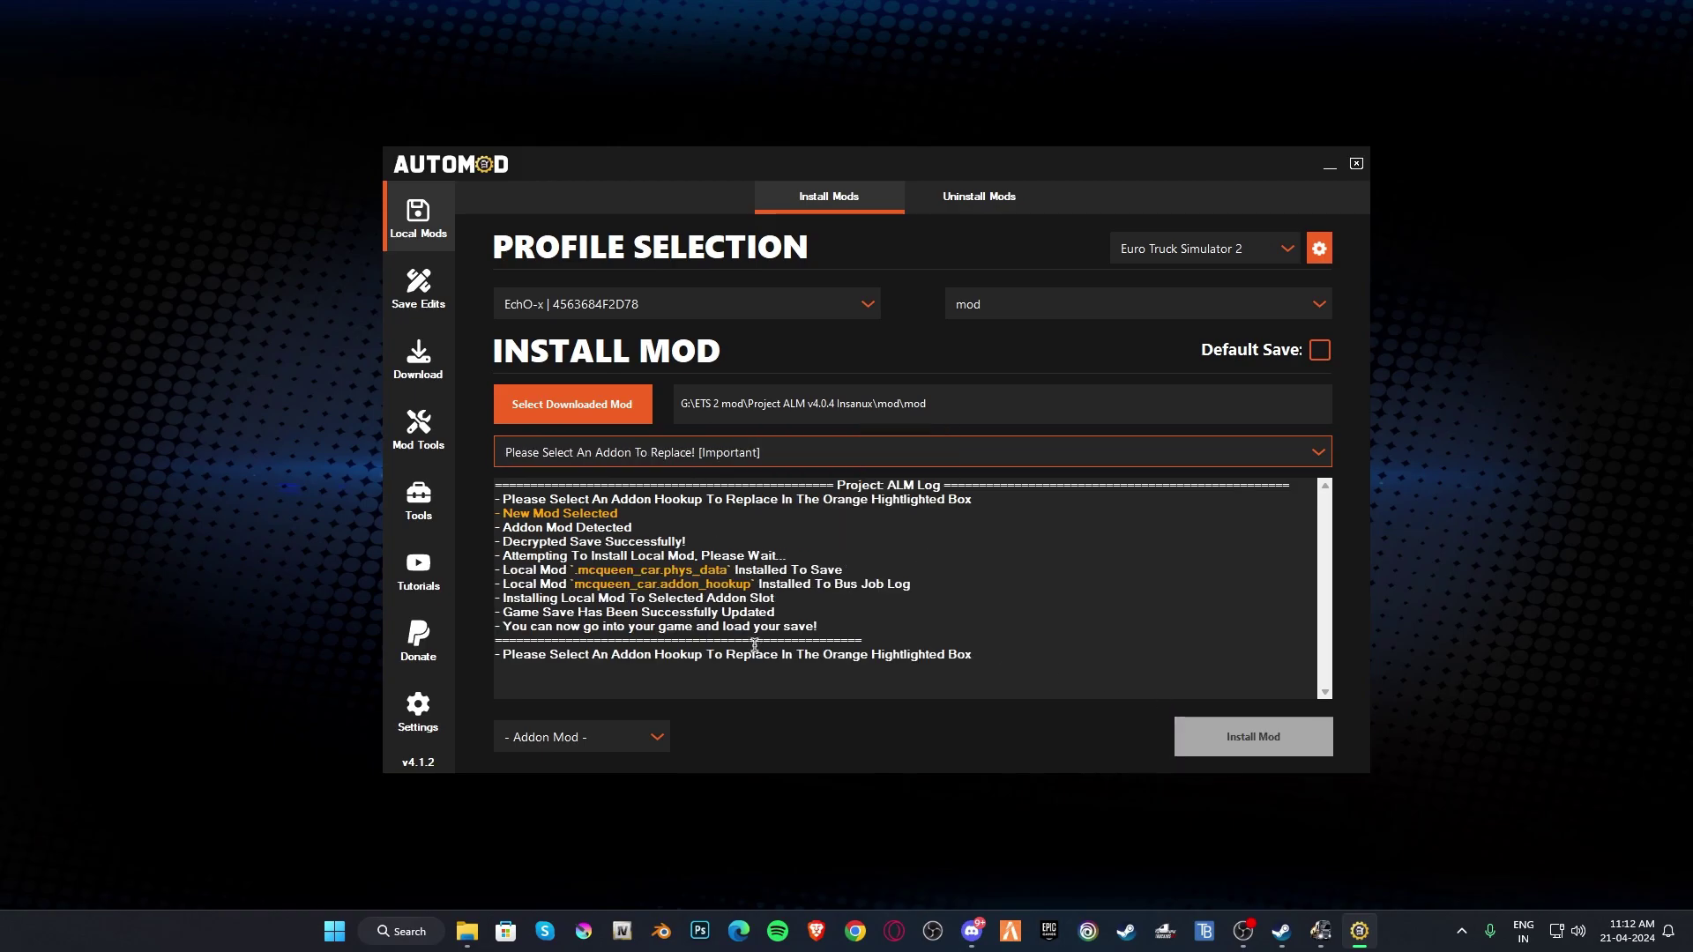
Step: Switch back to Euro Truck Simulator 2 and load the updated save named mod
left_click(1320, 930)
double_click(827, 200)
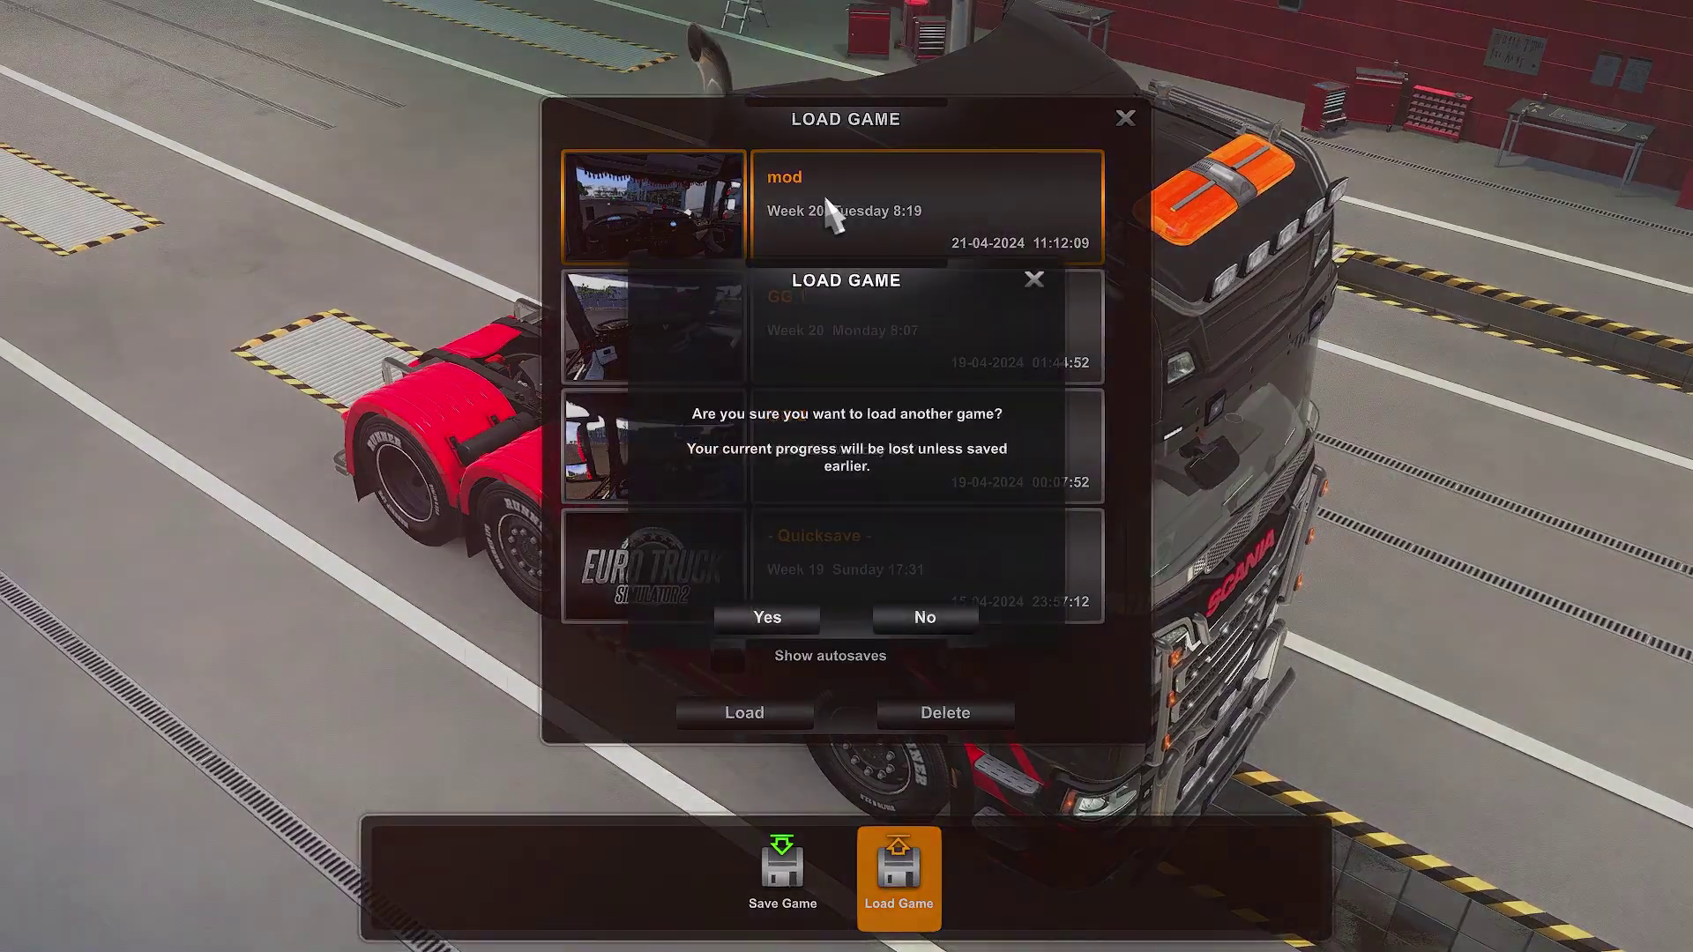
left_click(759, 618)
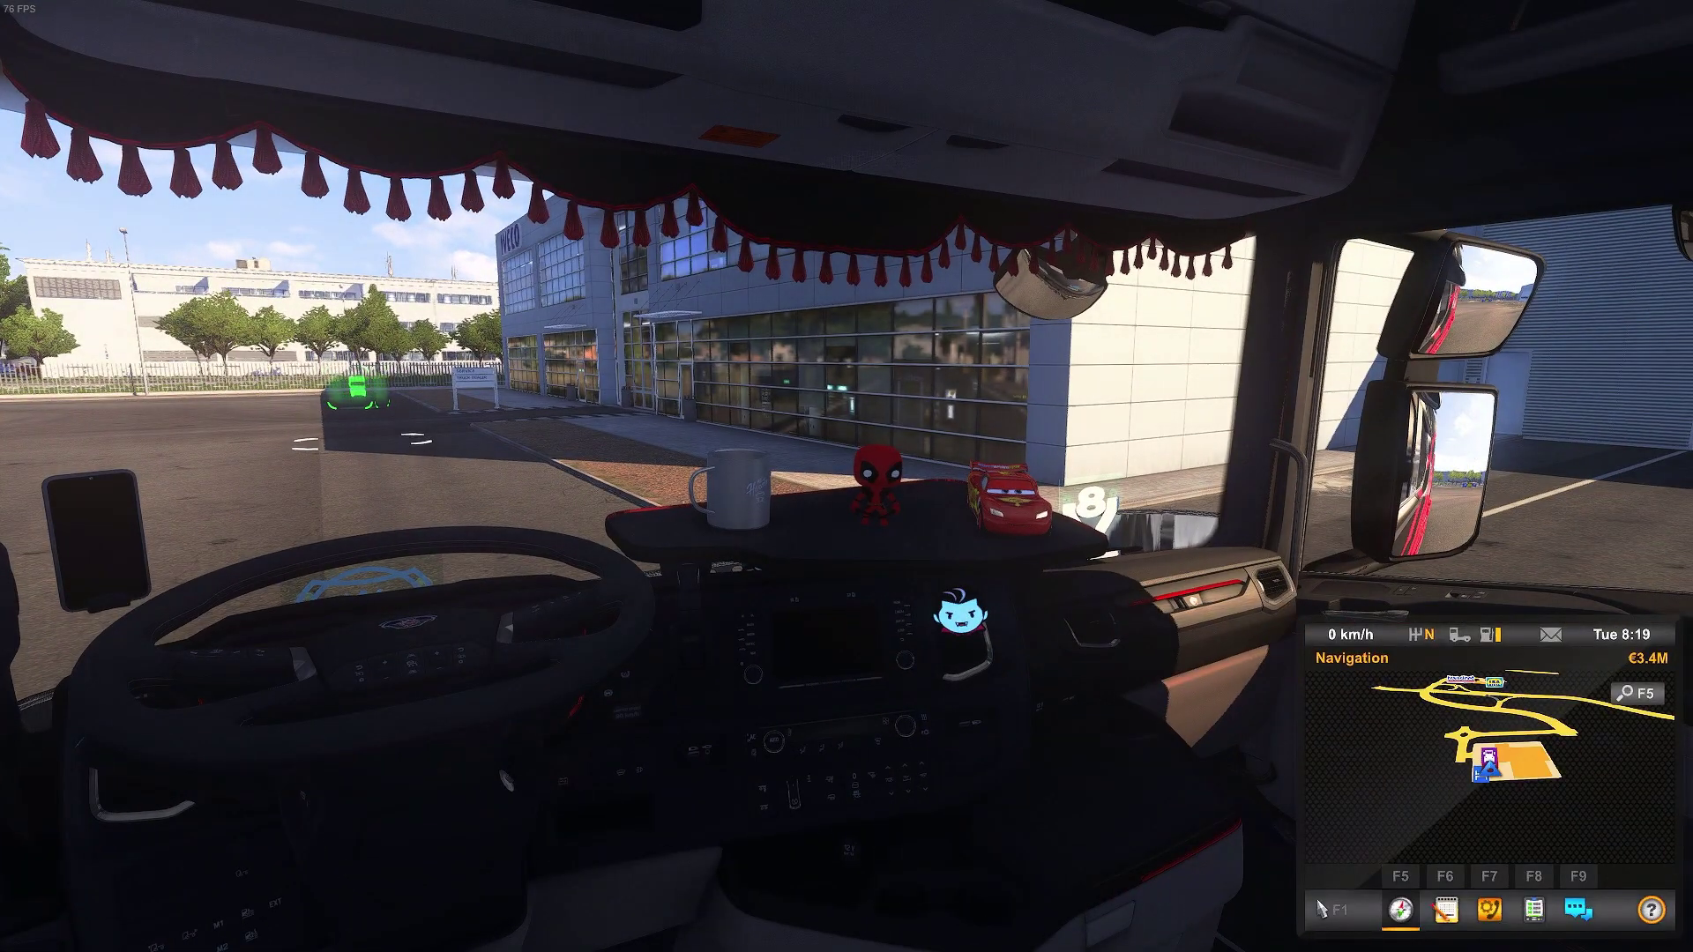
Step: Drive the truck in reverse and forward while examining the mug, Deadpool figure and McQueen car on the dashboard
key("z")
key("s")
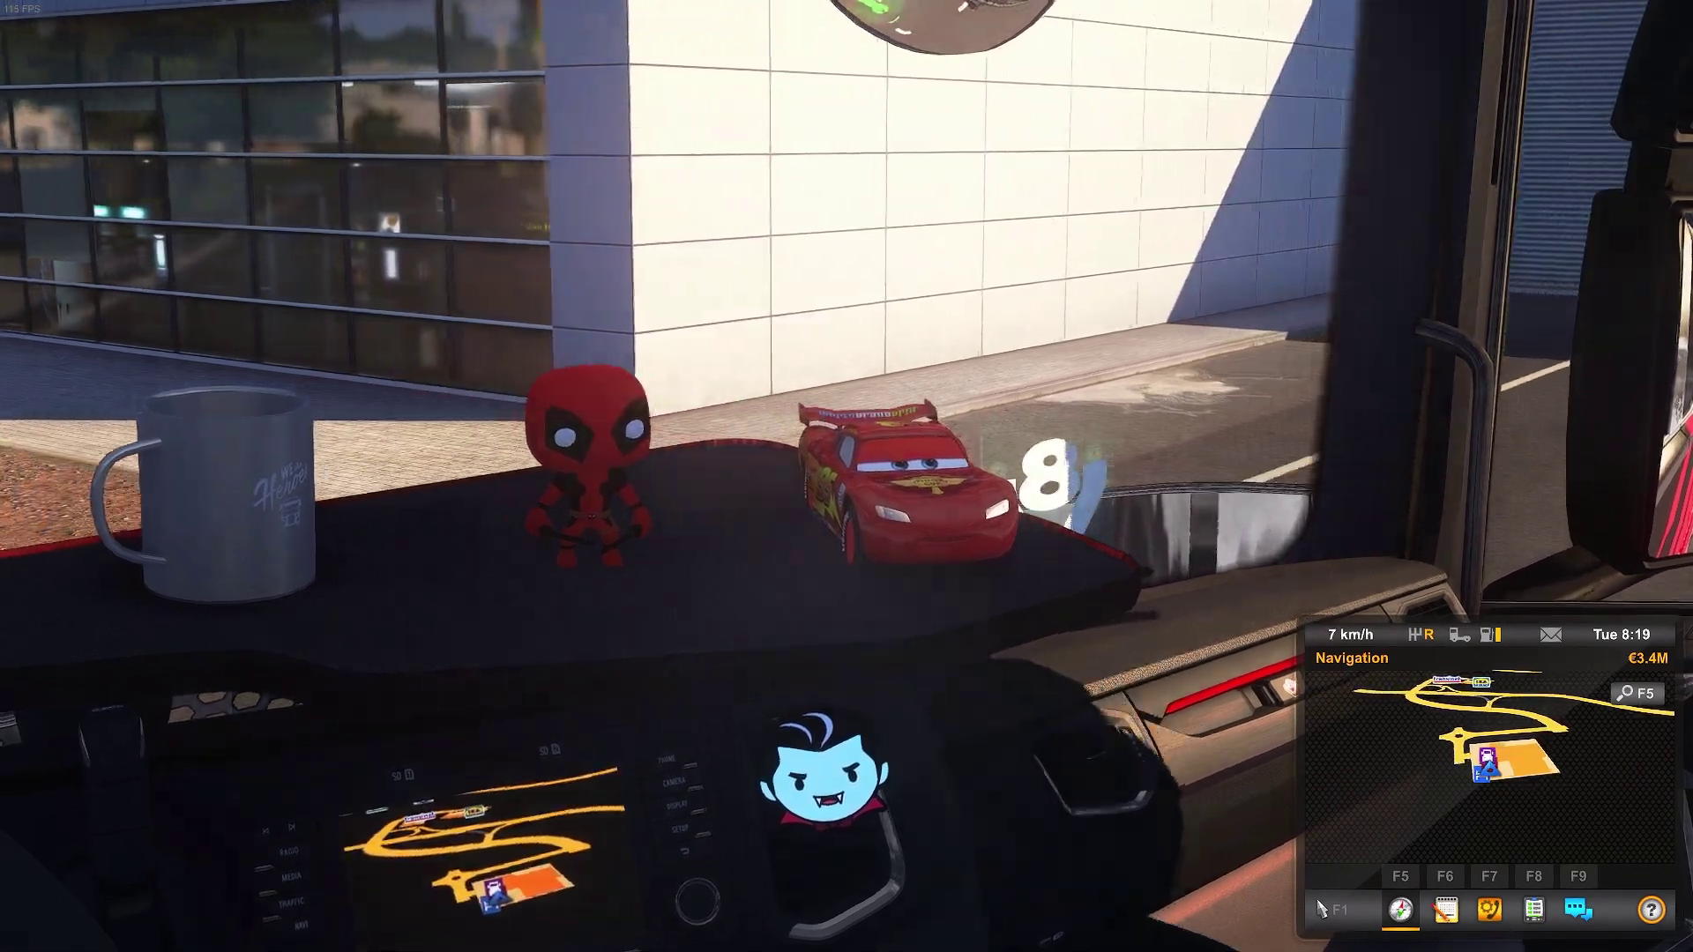
key("w")
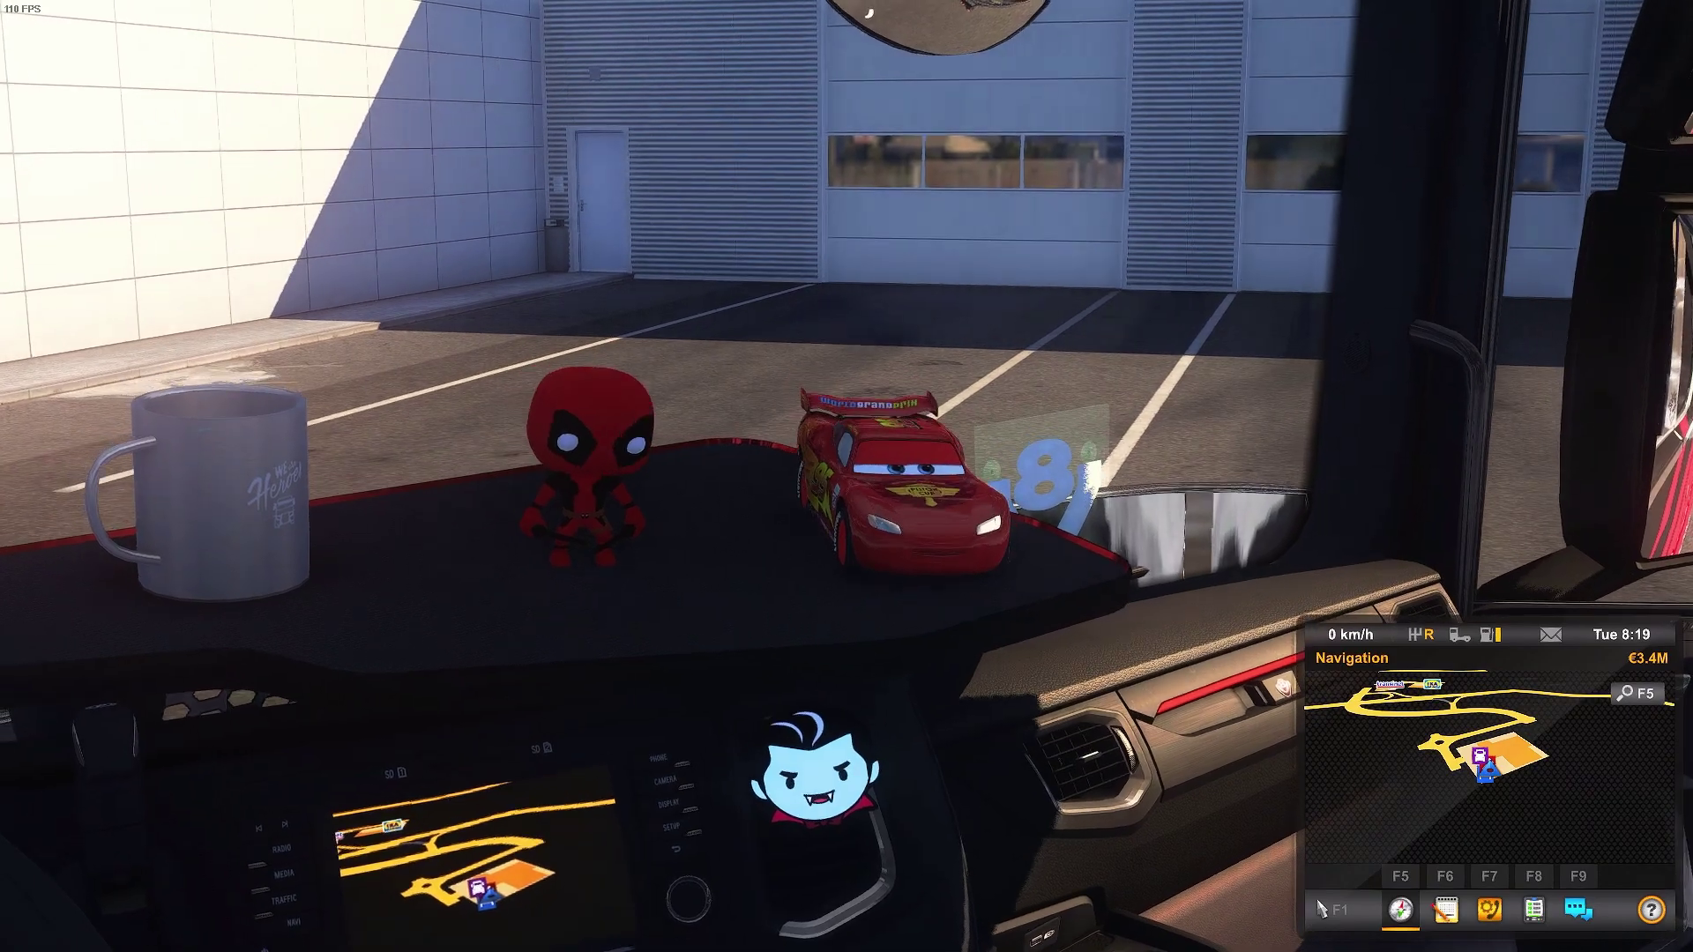
key("w")
scroll(847, 477, "down", 3)
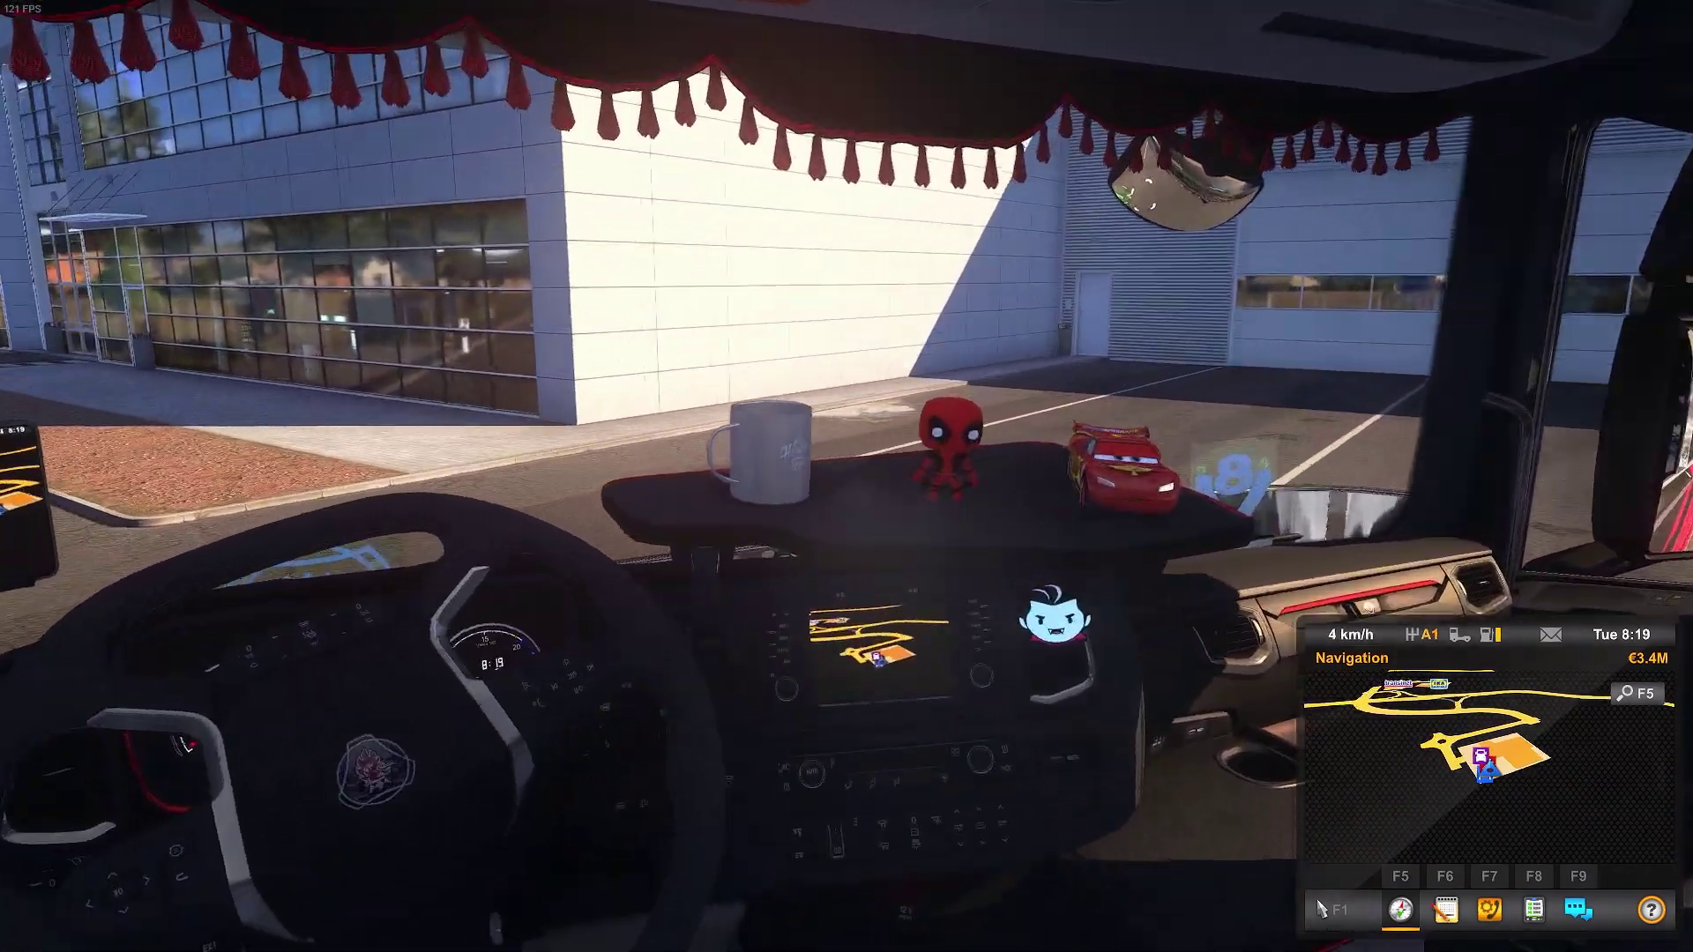
scroll(846, 476, "up", 3)
scroll(846, 476, "down", 3)
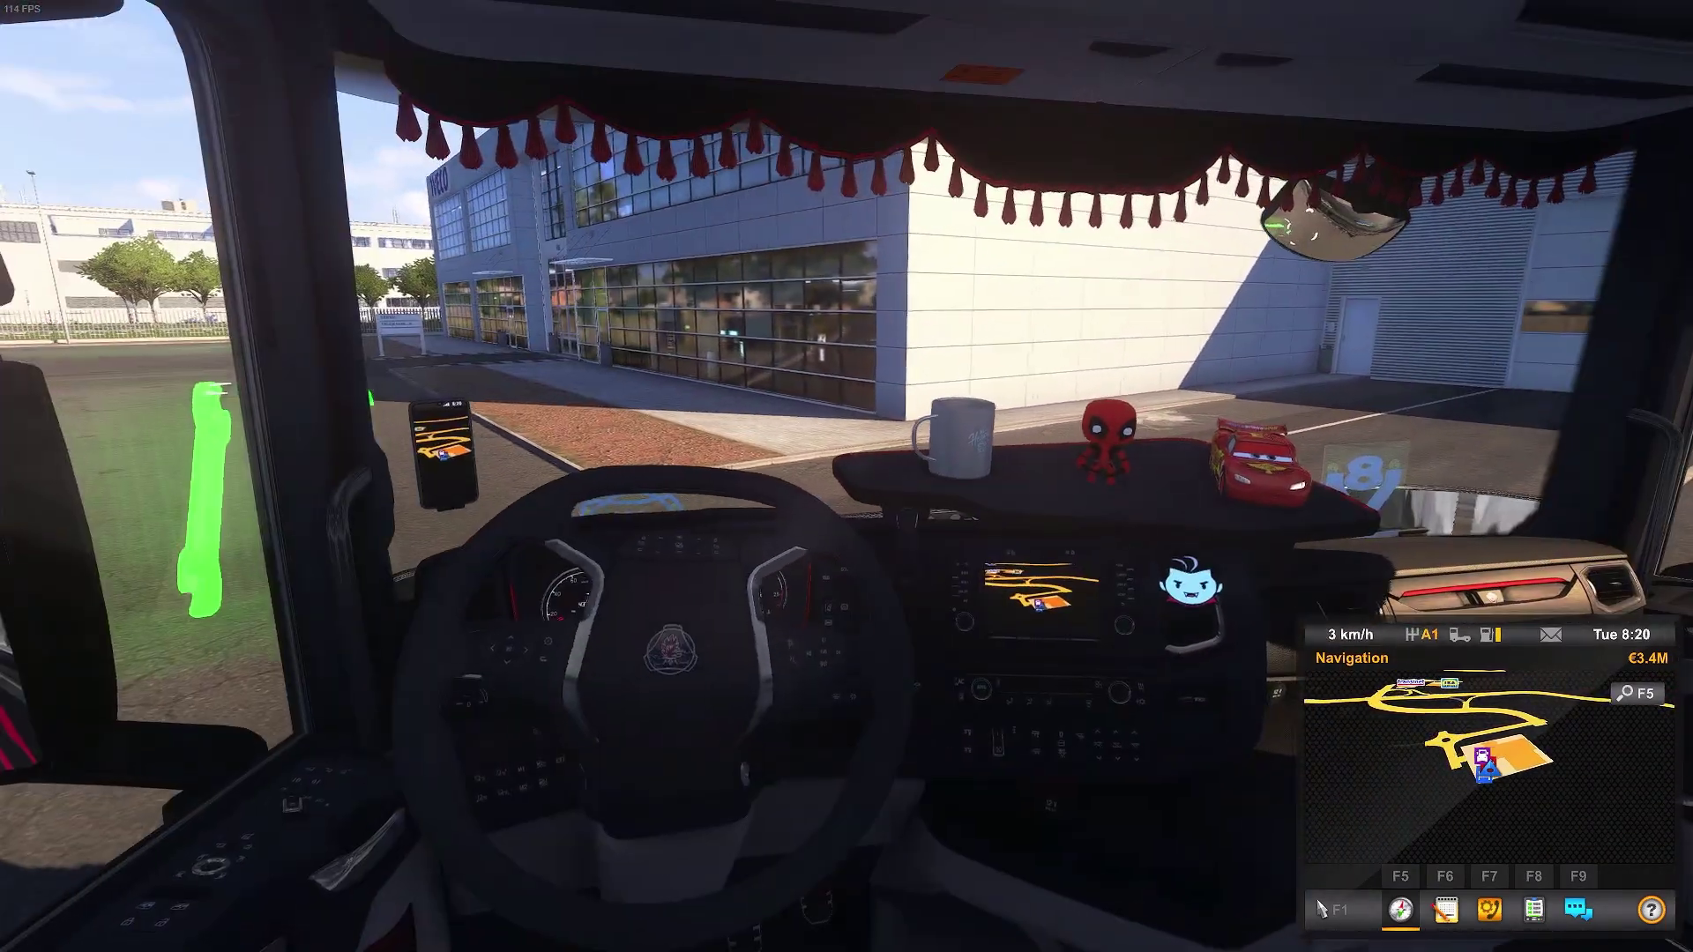
key("w")
key("a")
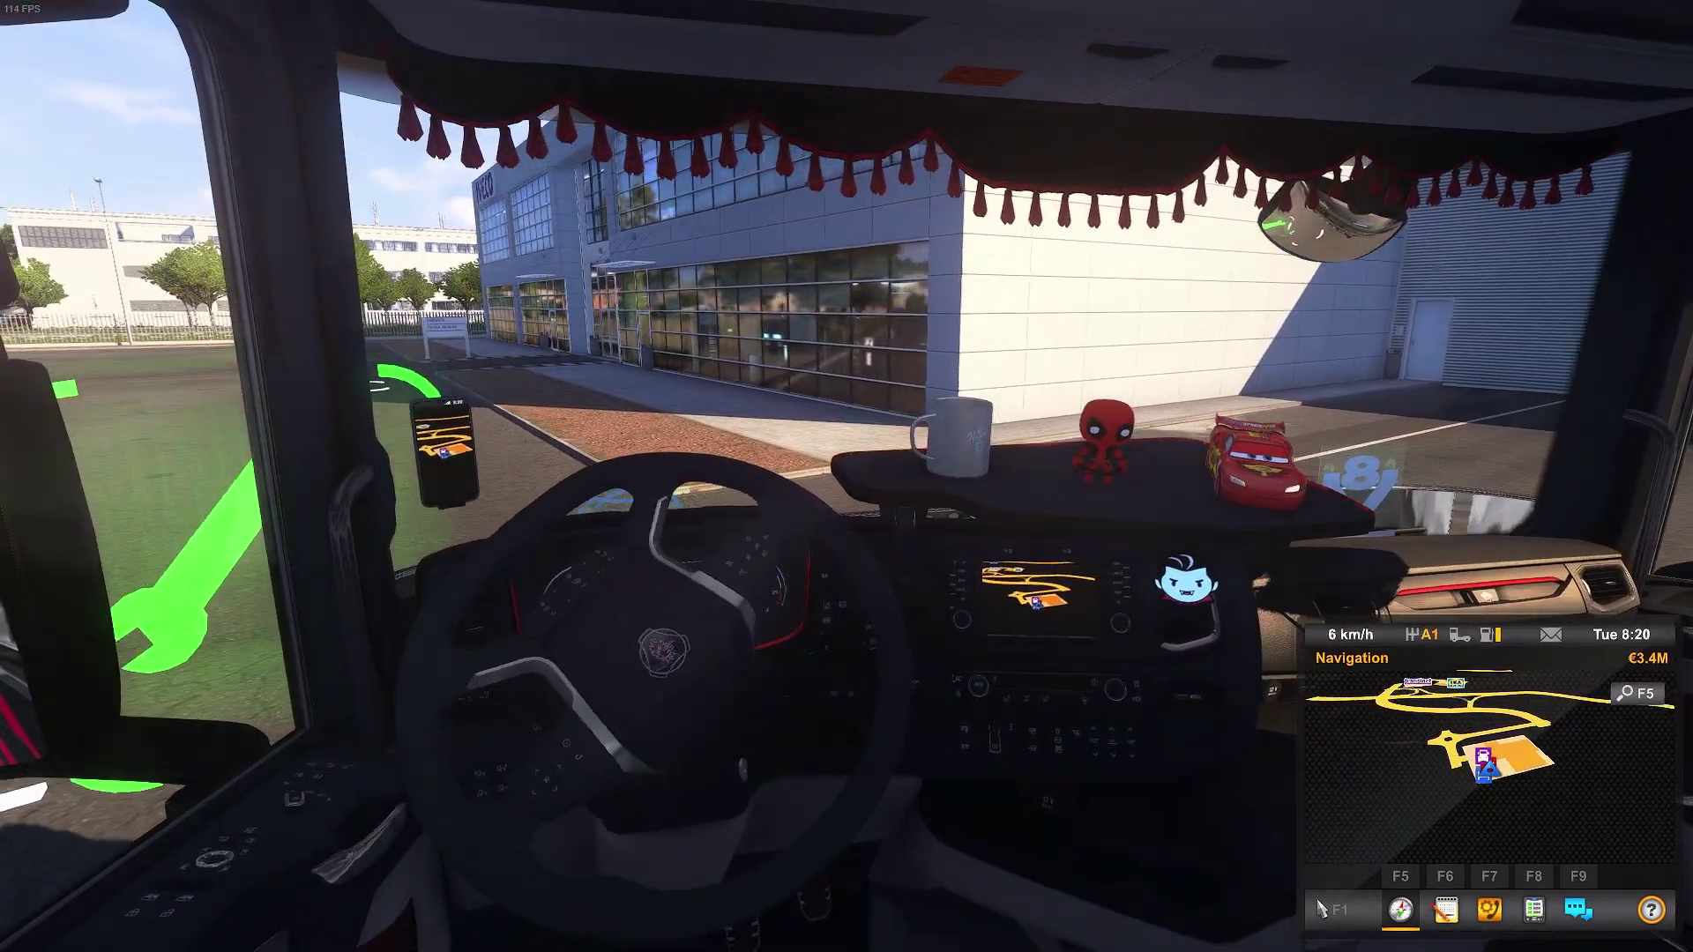
Step: Stop at the truck service, enter it, and add the Jewel windshield set to the cab's interior accessories
key("s")
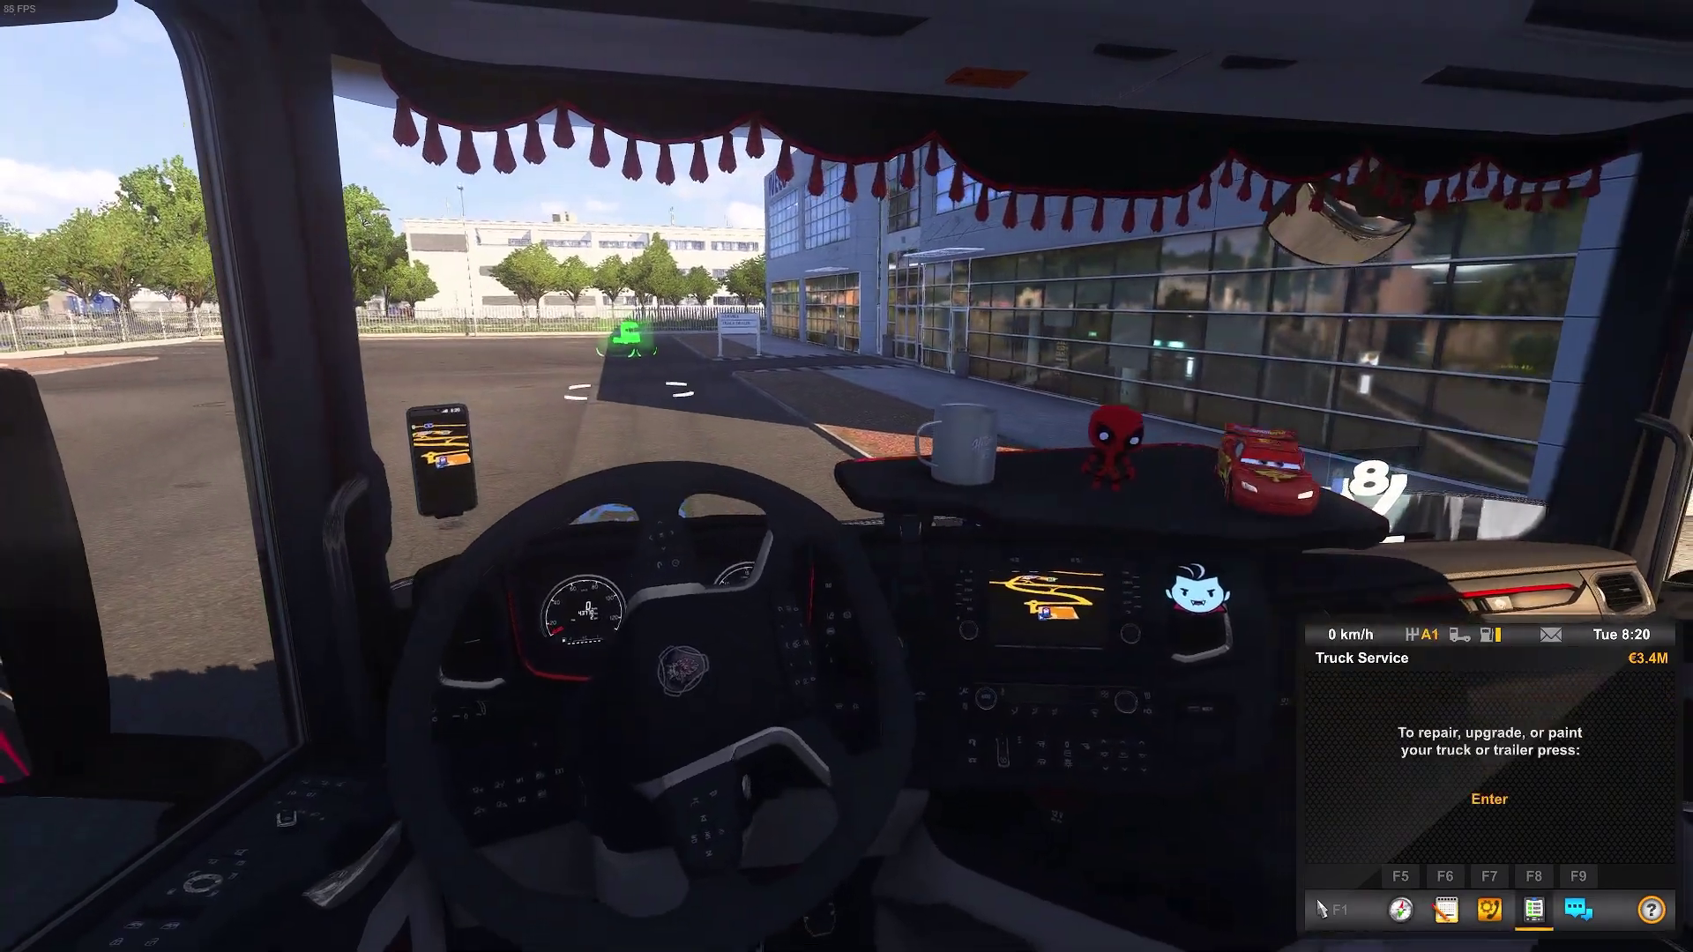
key("Return")
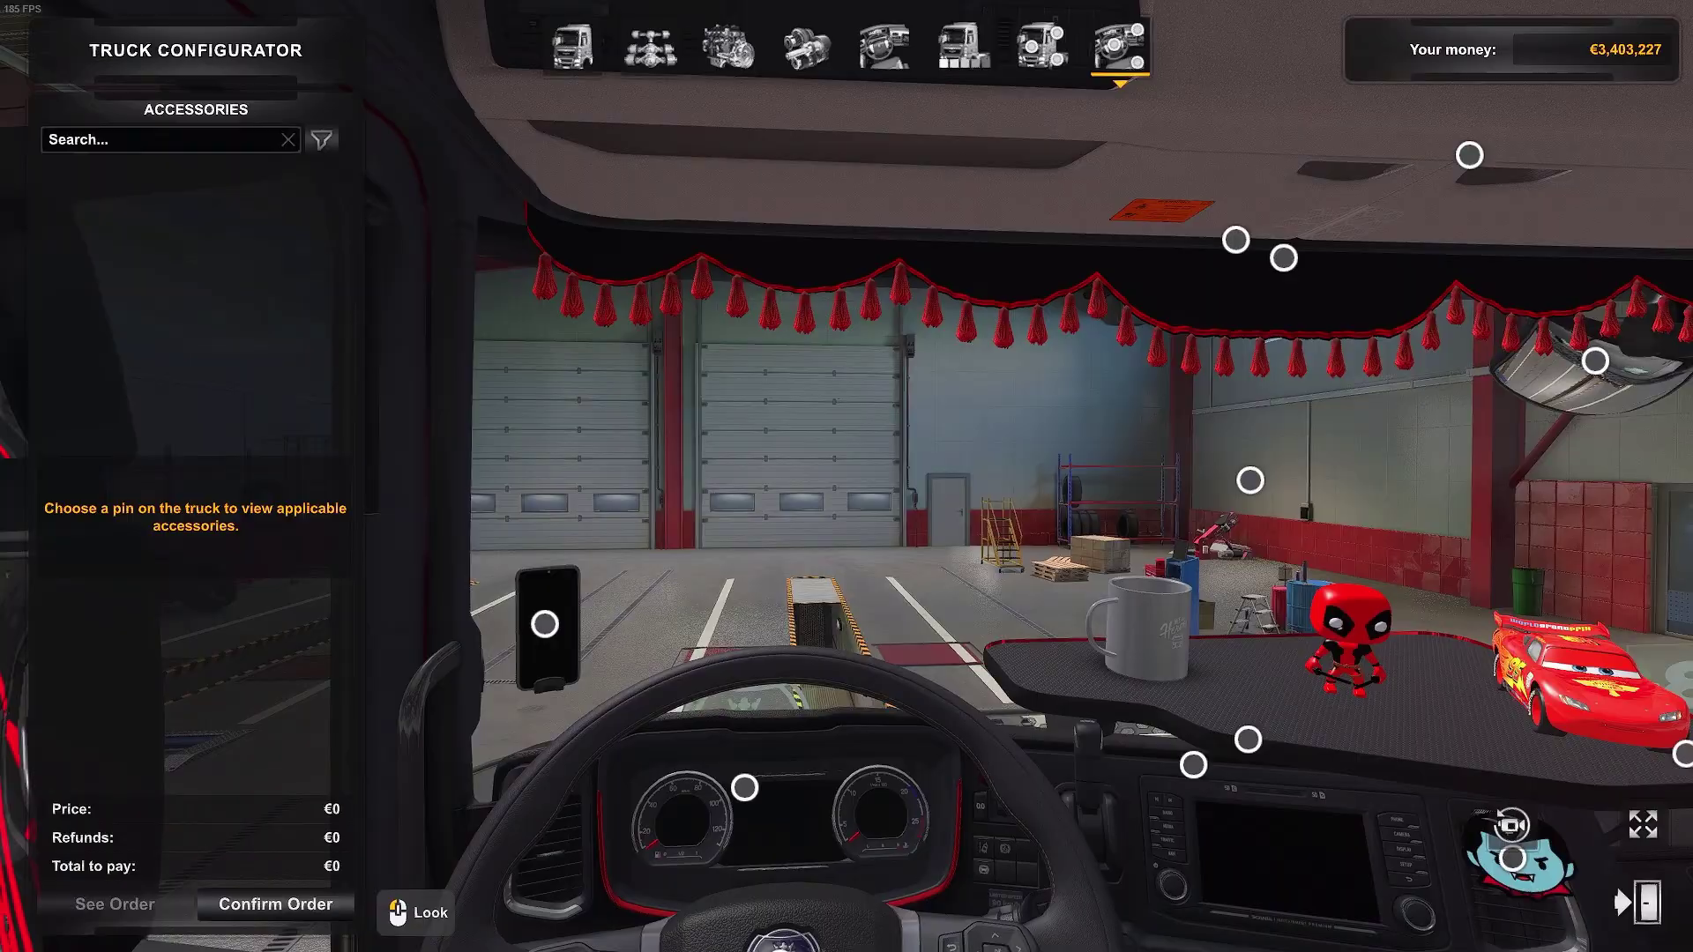
left_click_drag(1233, 503, 1102, 492)
left_click(1118, 467)
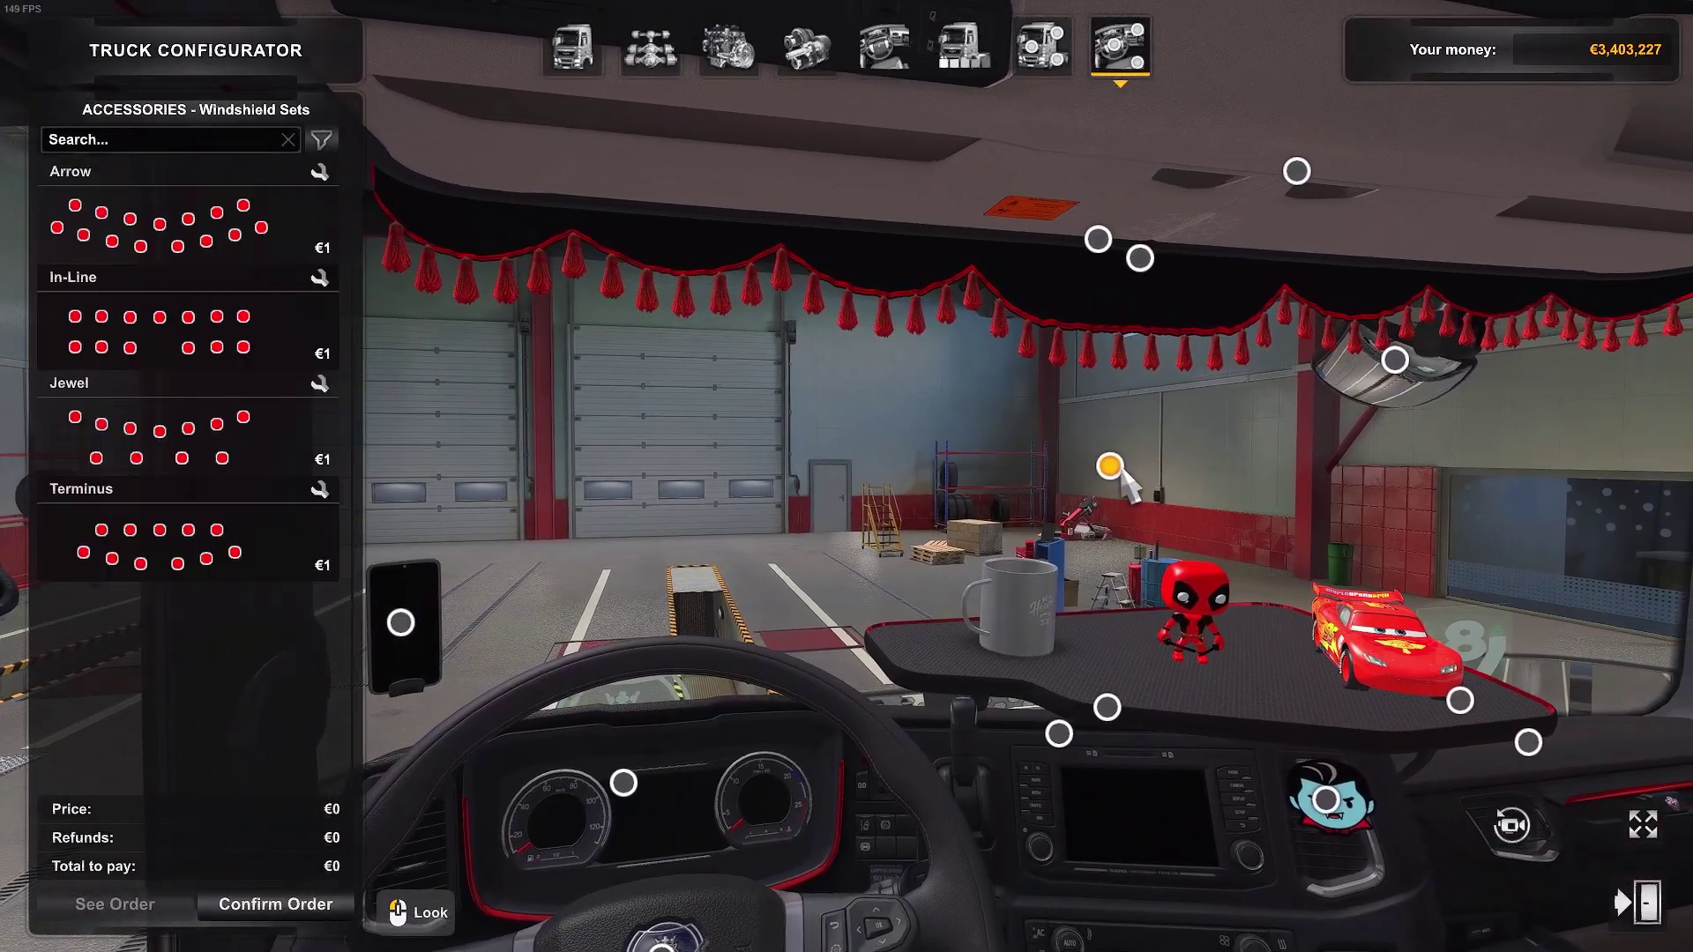
left_click(203, 450)
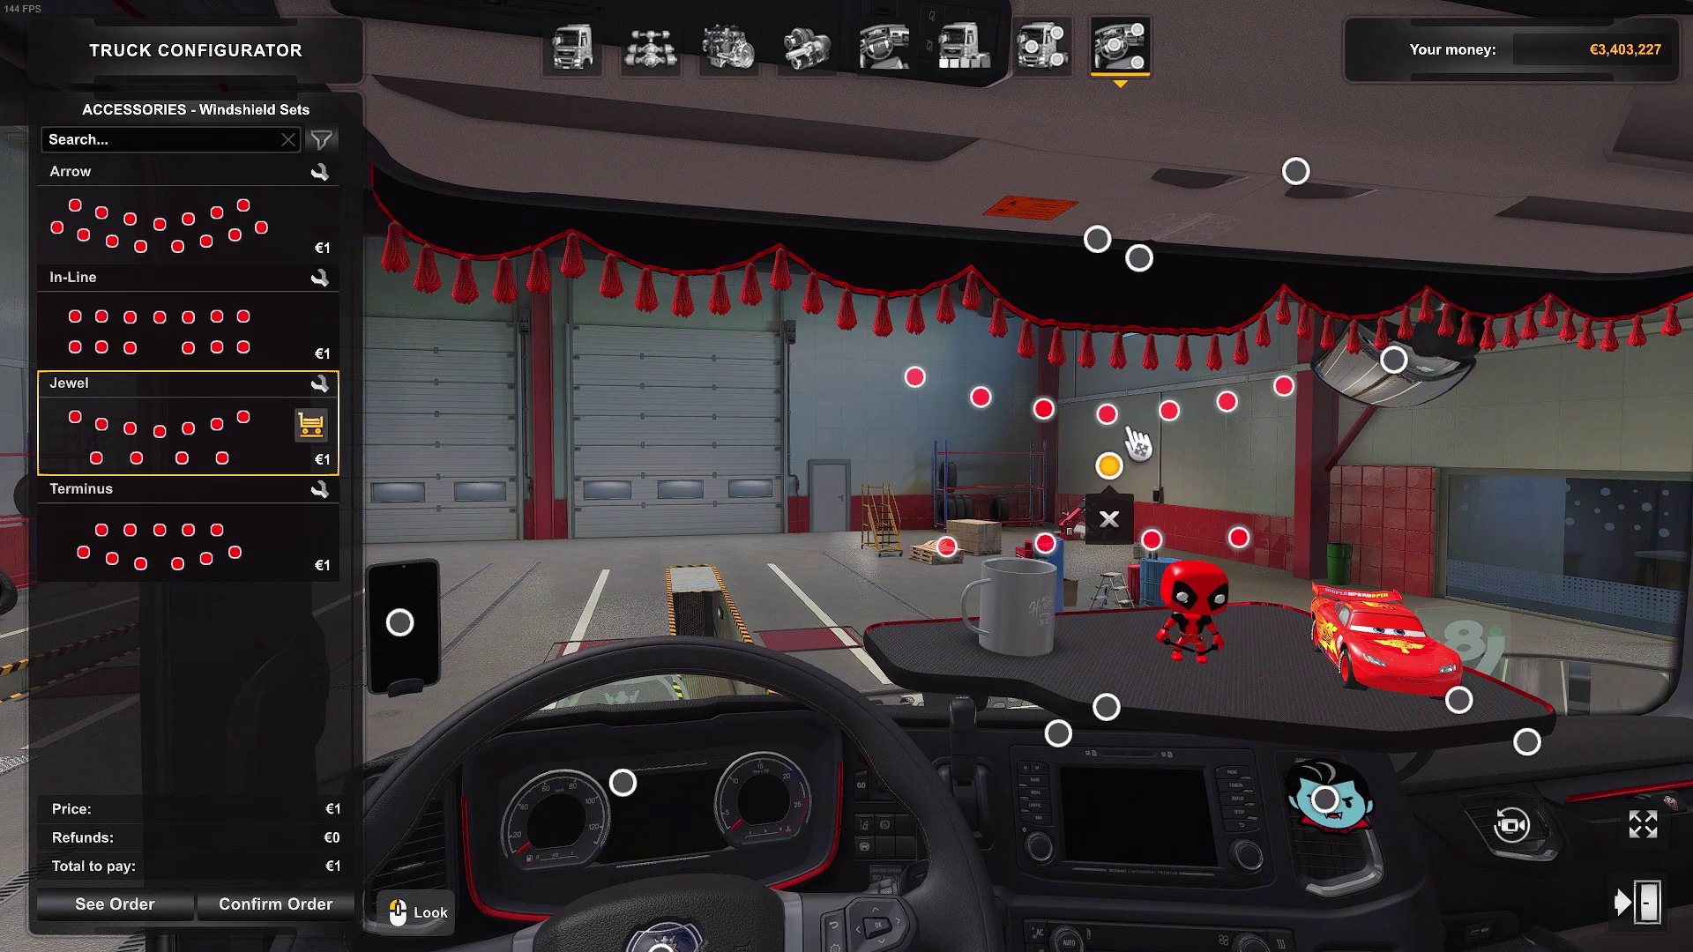
Step: Hang the Goodyear Pennant on the middle pin of the windshield set's upper row and confirm the order
left_click(1108, 416)
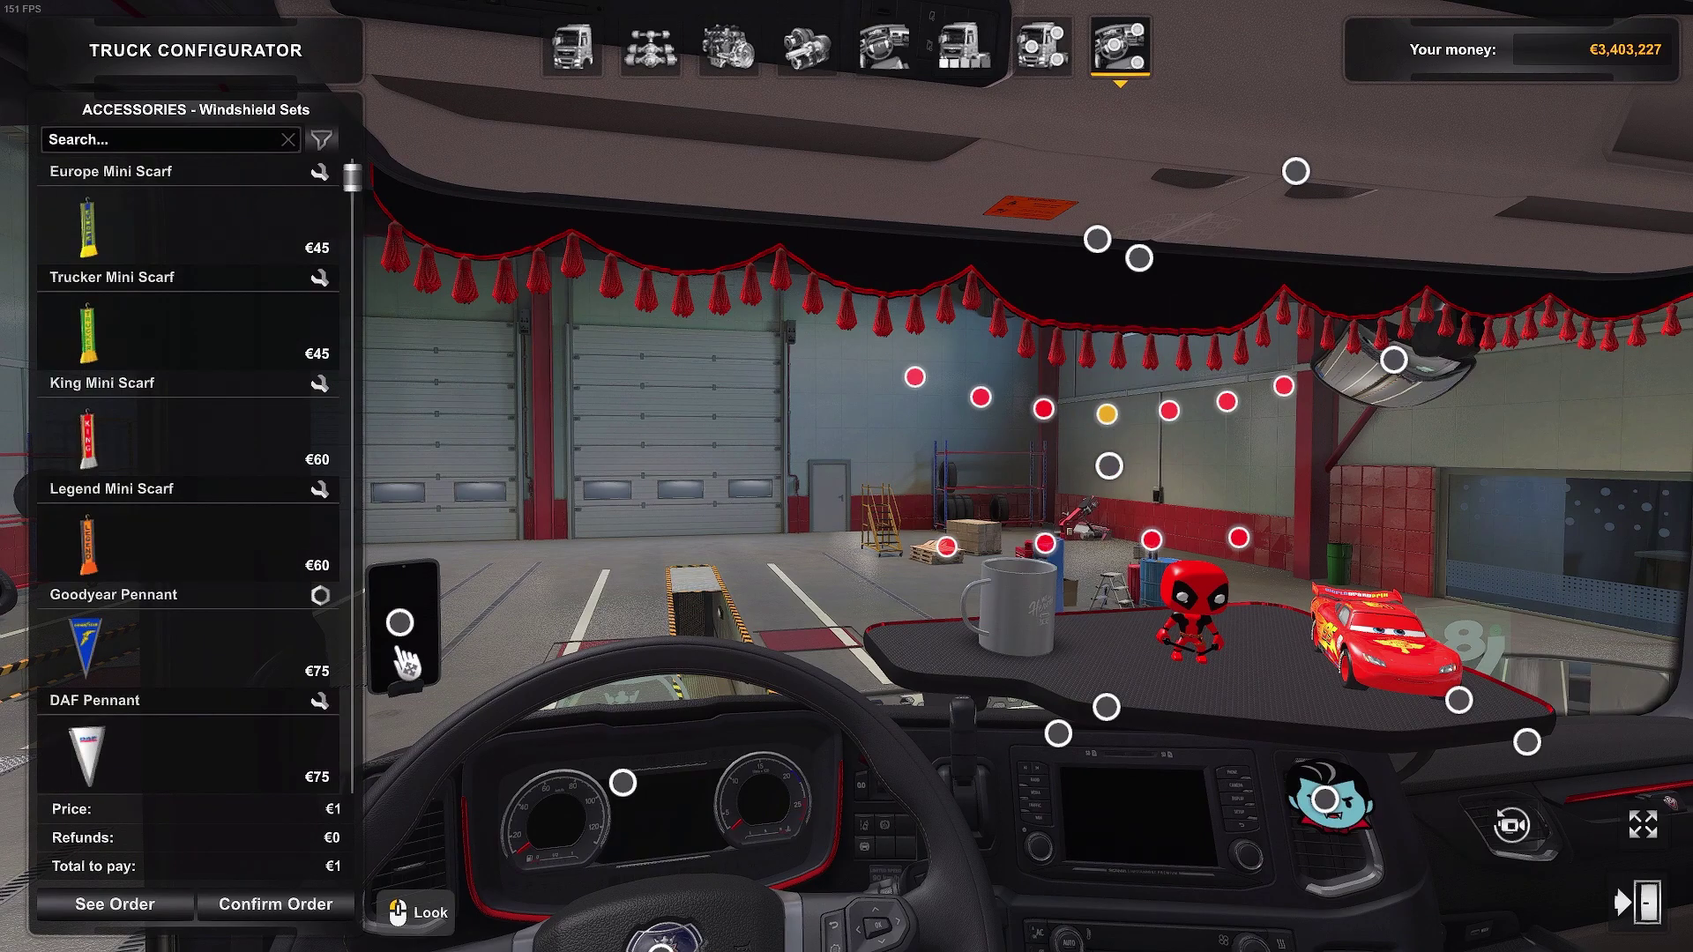
left_click(157, 628)
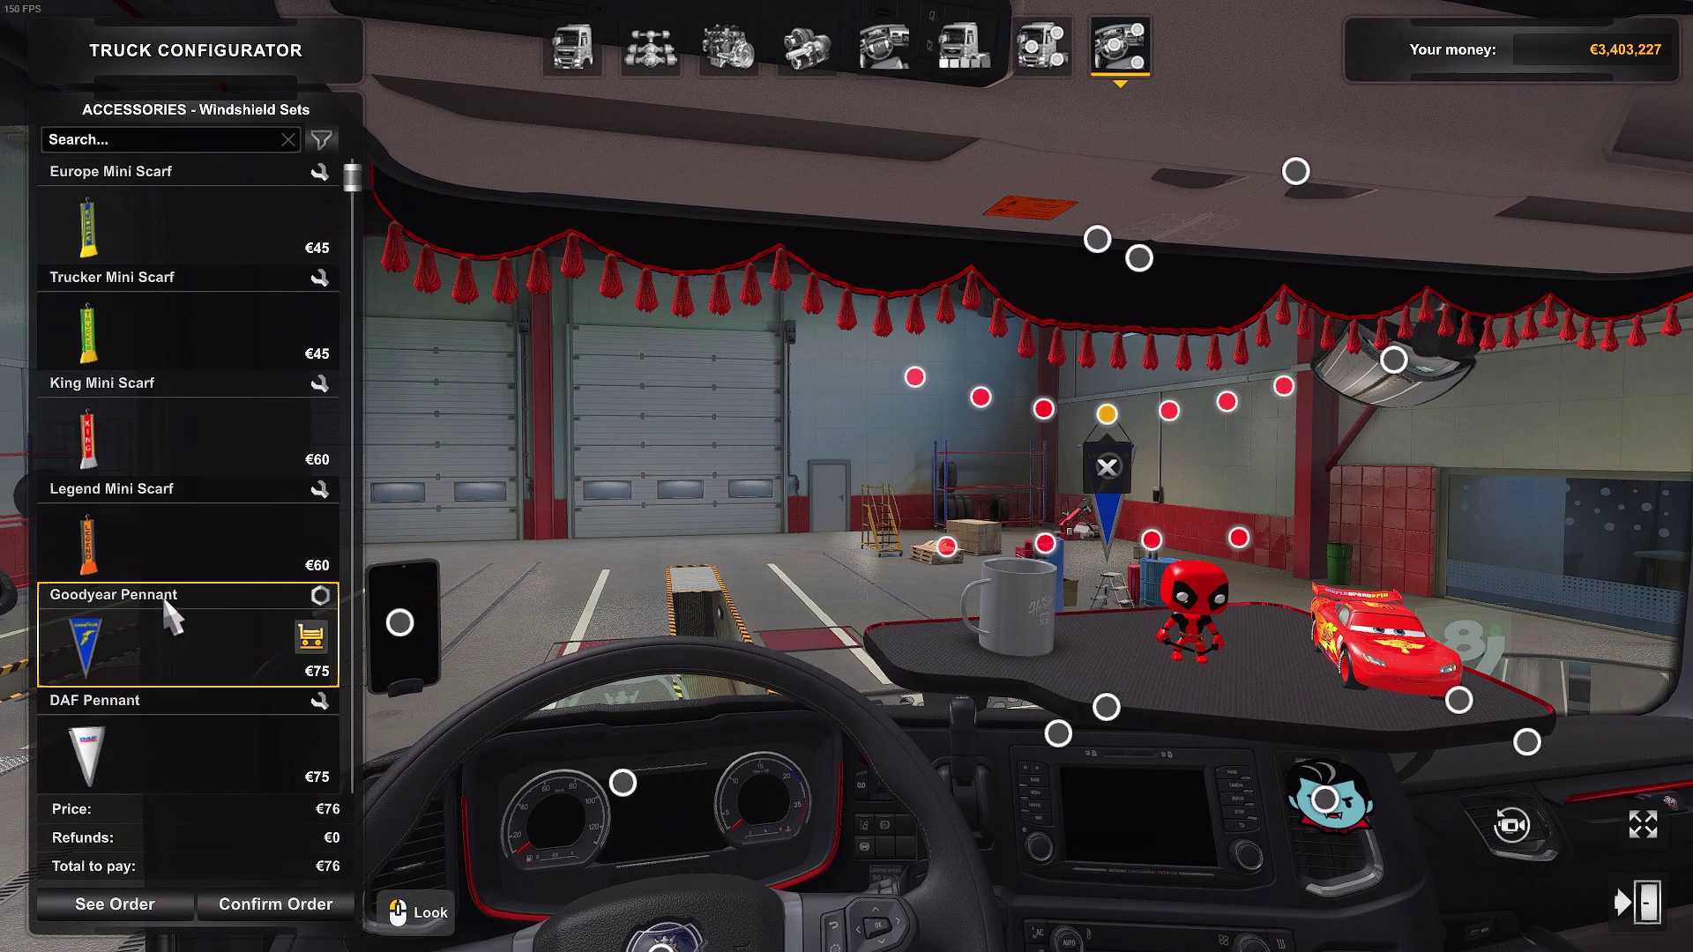
left_click(275, 905)
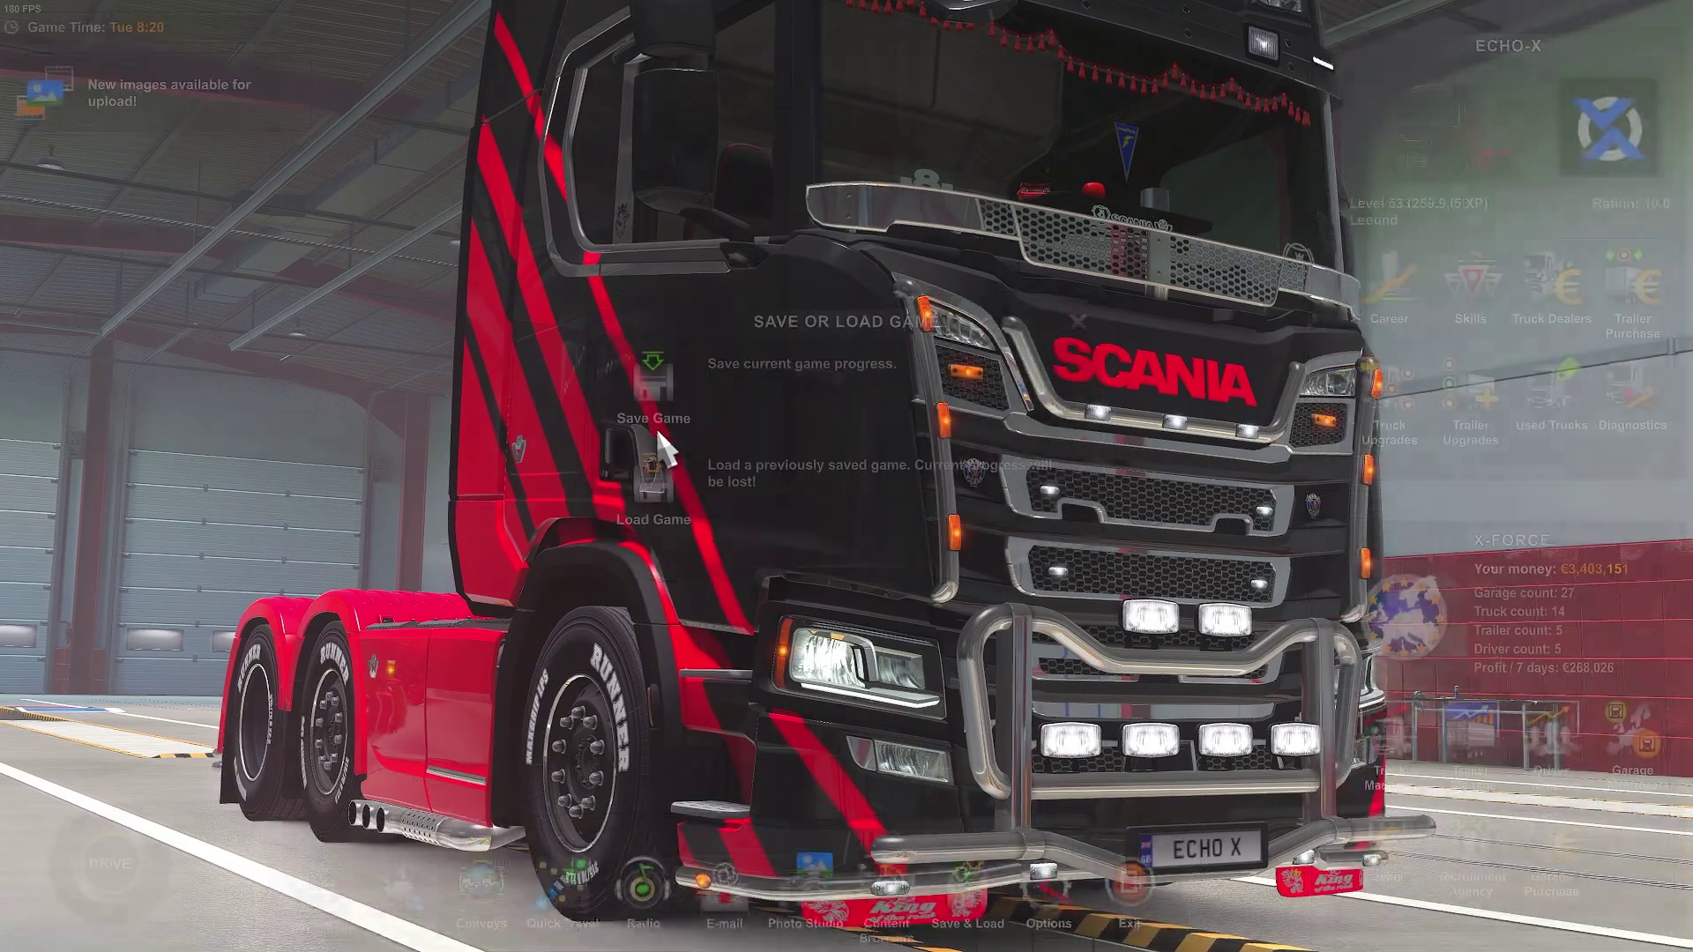
Step: Save the game progress by overwriting the existing save named mod
left_click(809, 348)
left_click(810, 348)
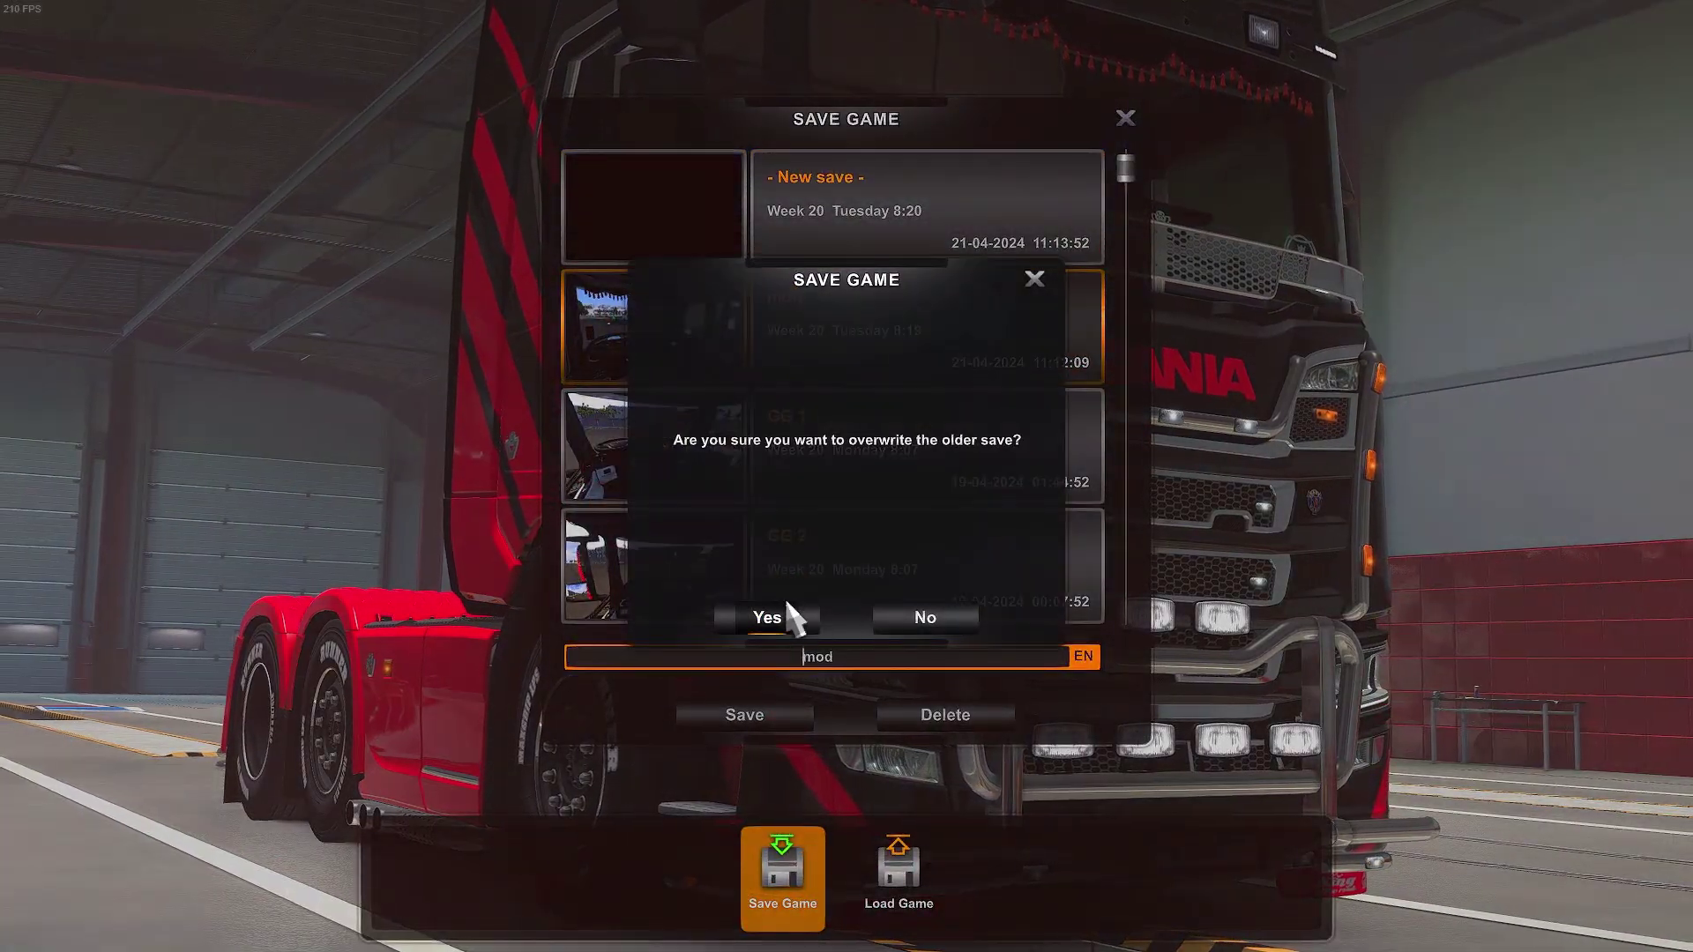
left_click(767, 618)
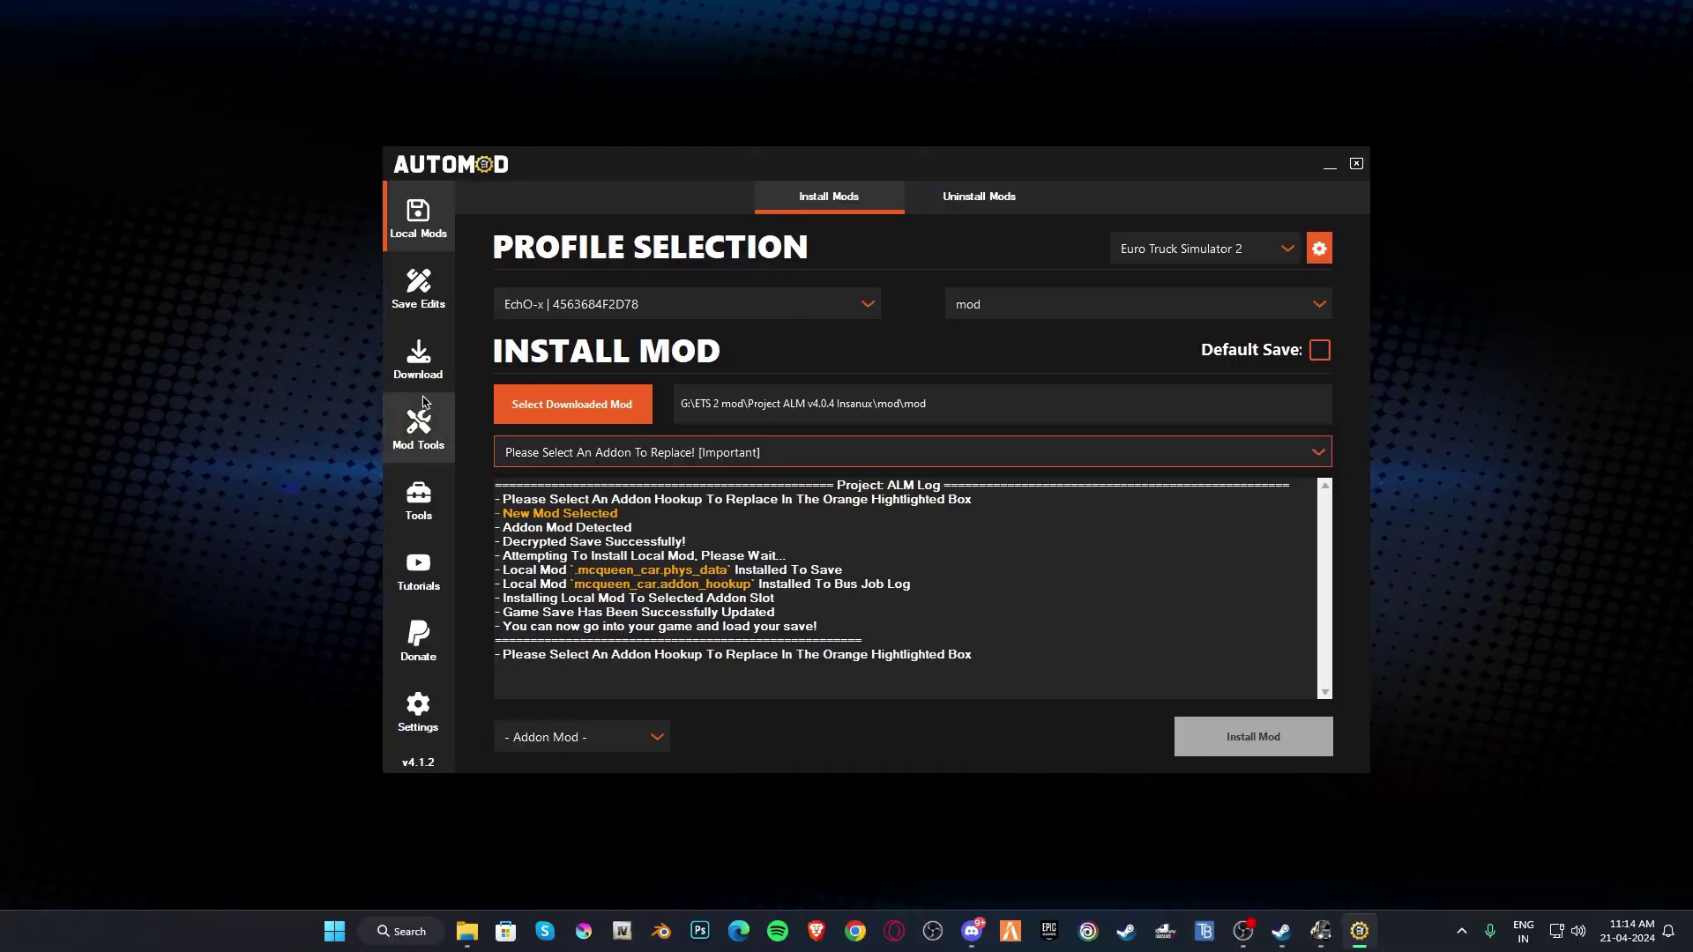
Step: Switch to Discord and open the Glass-Addons (ETS 2) post from the local mods guide in ets2-ats-mods
left_click(972, 931)
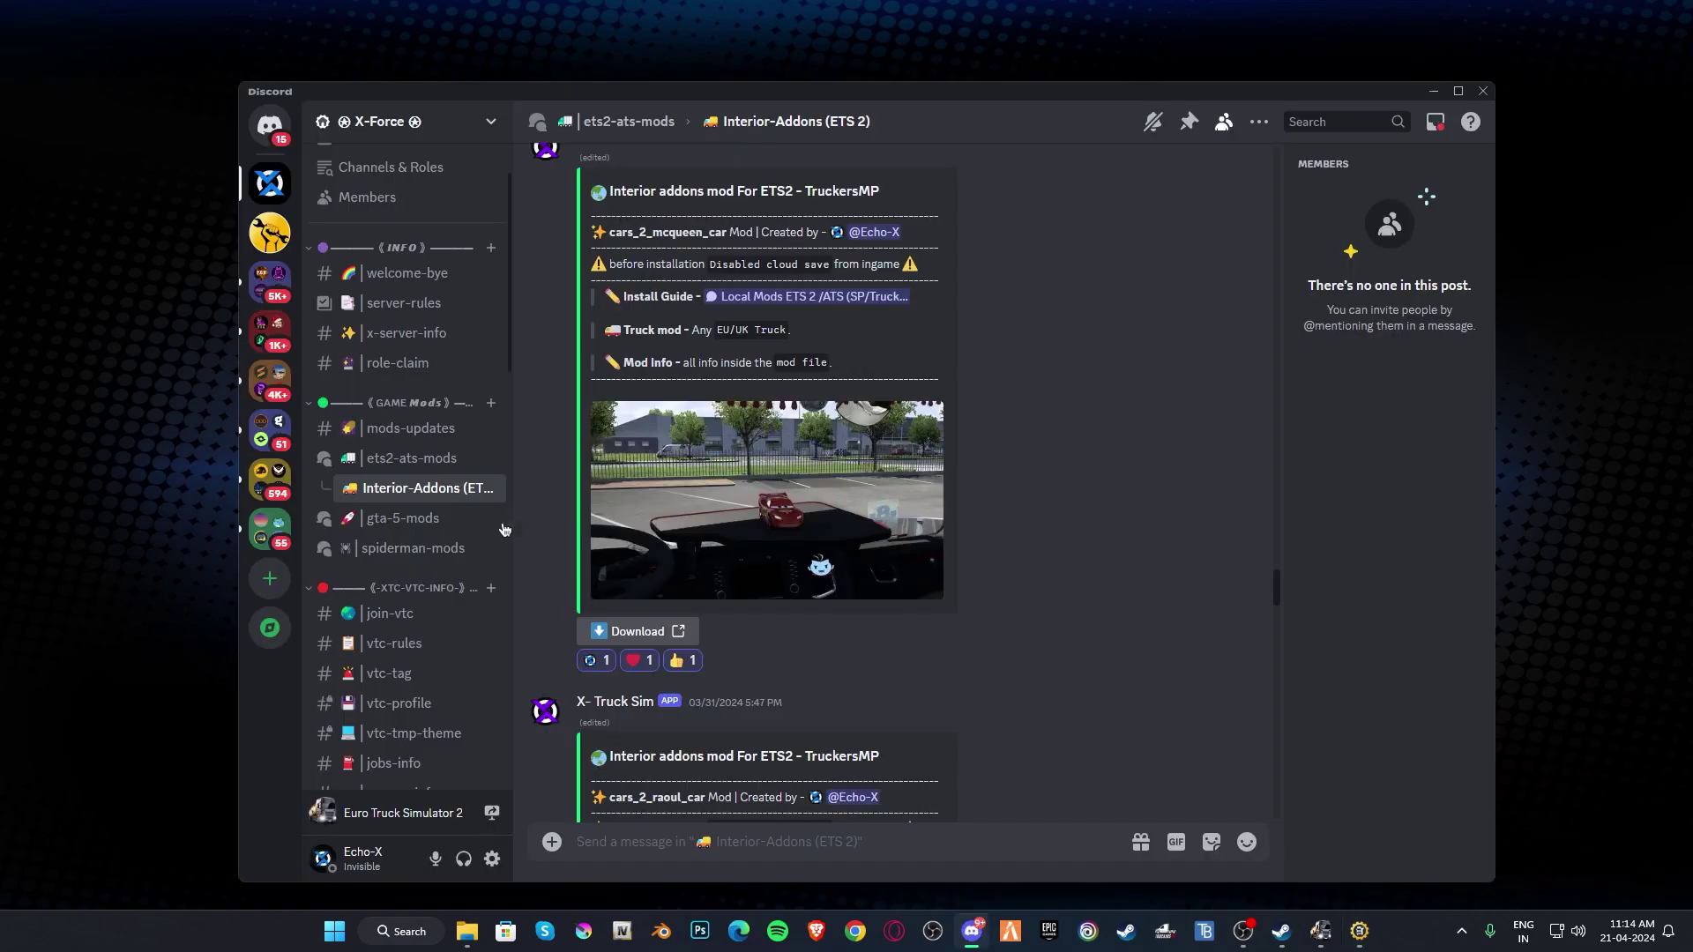
left_click(430, 462)
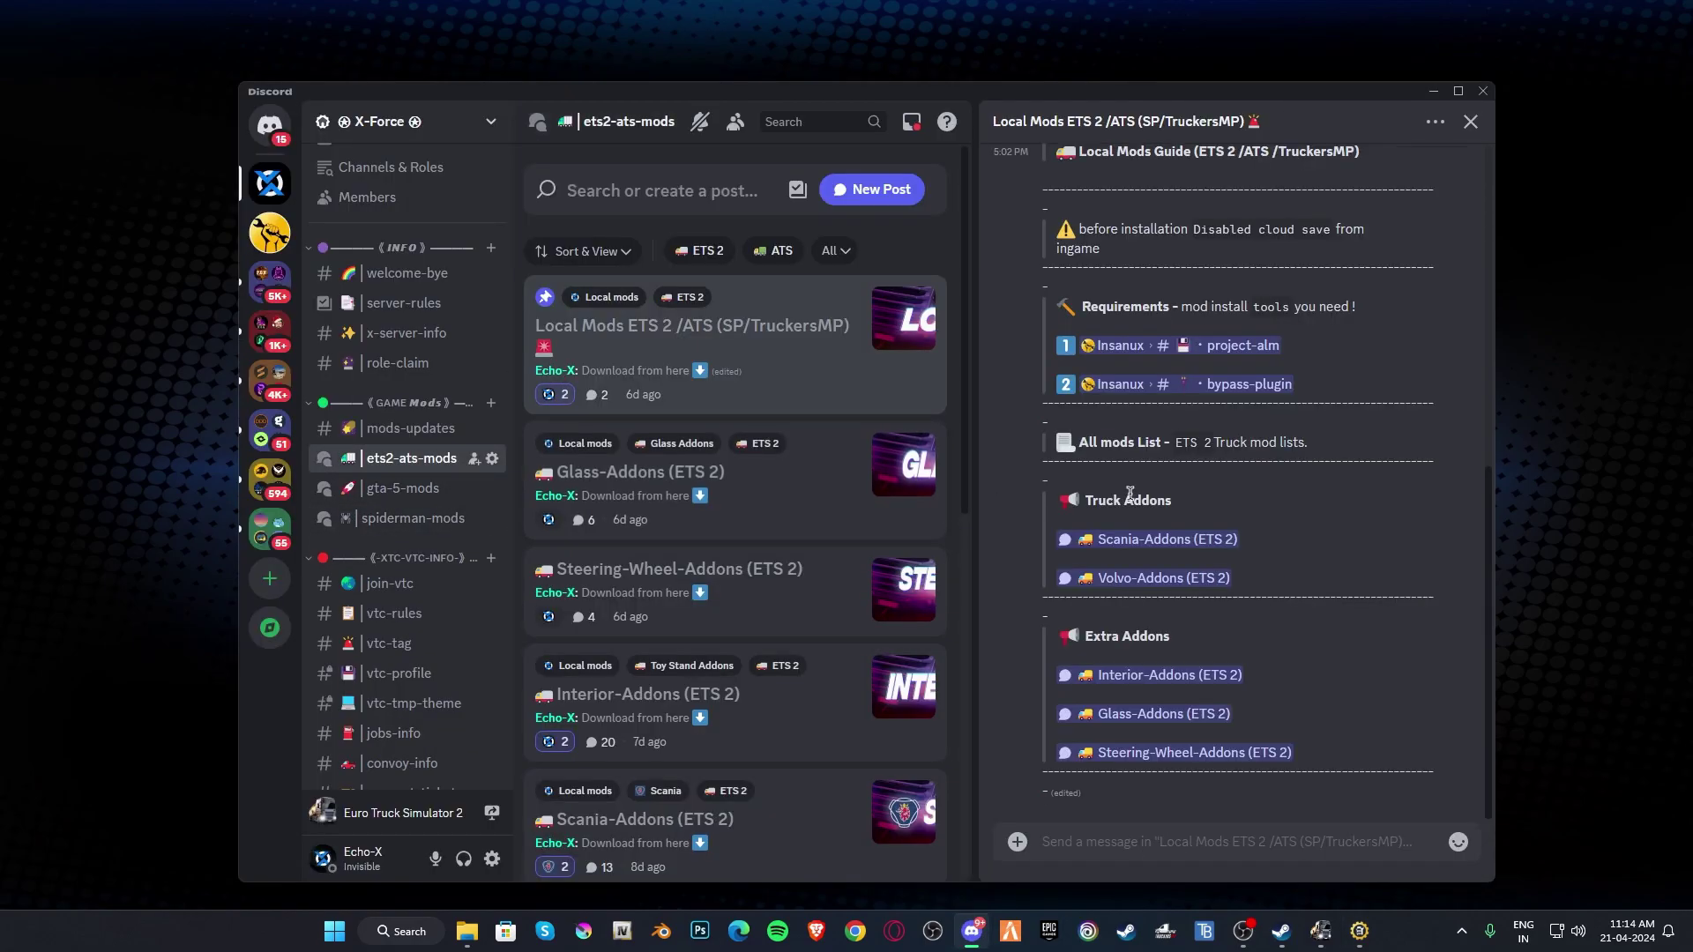
left_click(1164, 713)
mouse_move(1283, 364)
left_mouse_down()
mouse_move(1282, 280)
mouse_move(1282, 376)
left_mouse_up()
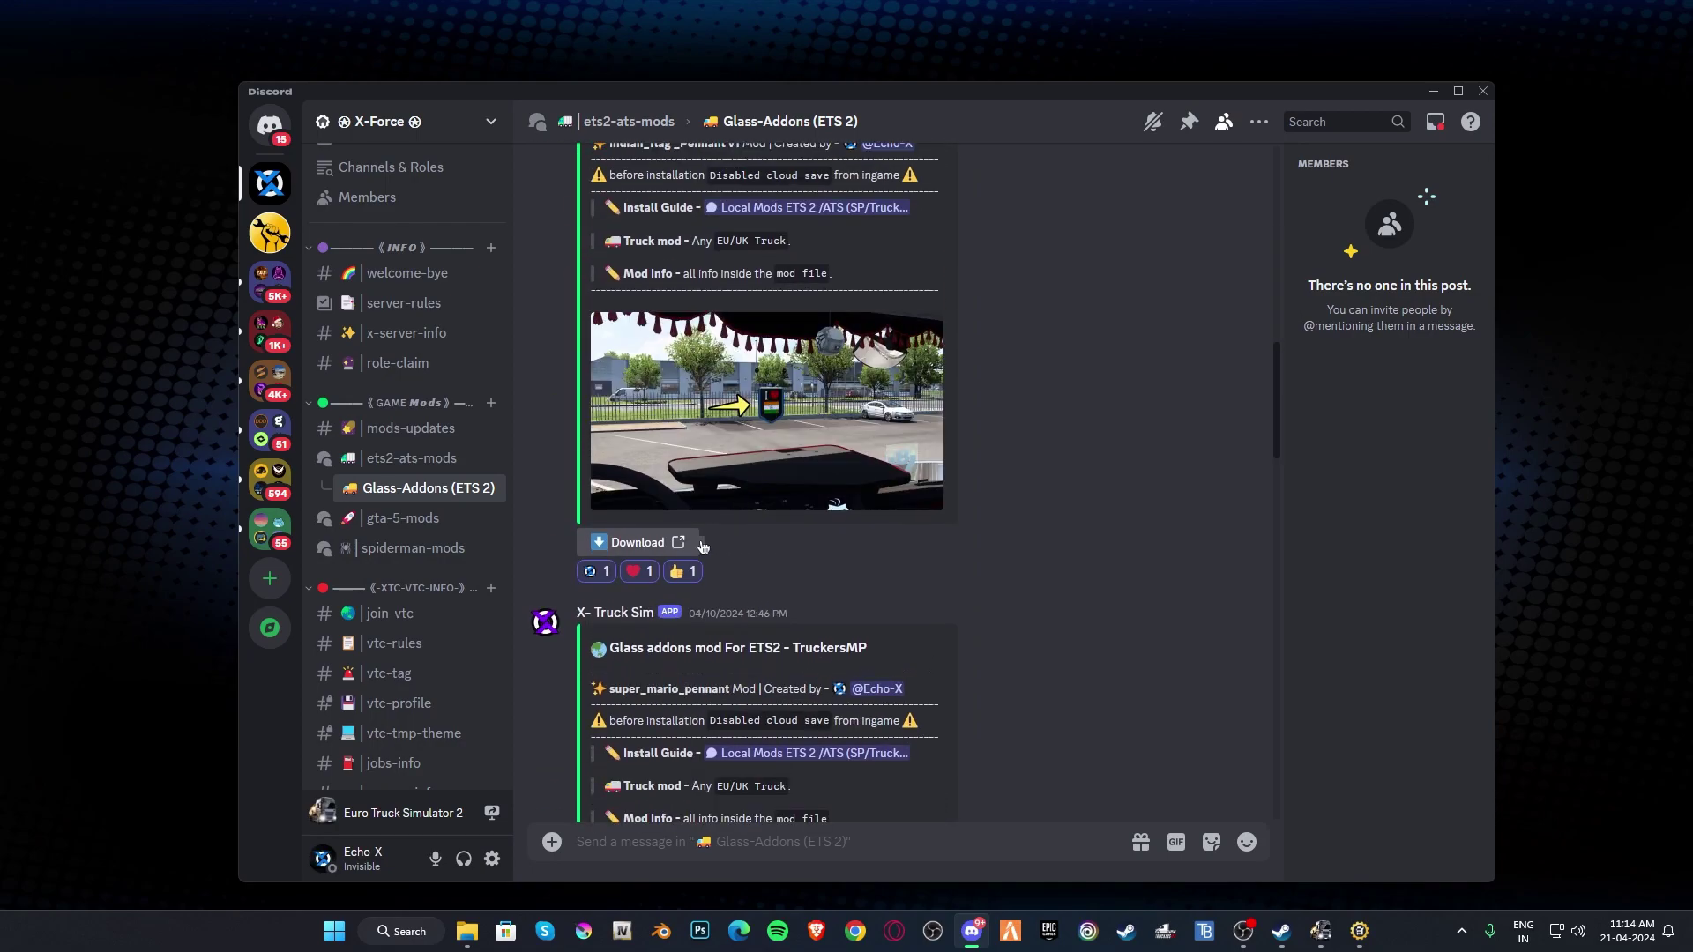
Step: Download Indian_flag__Pennant_v1.zip from ShareMods, open the archive, and close the browser and Discord windows
left_click(652, 542)
left_click(1063, 584)
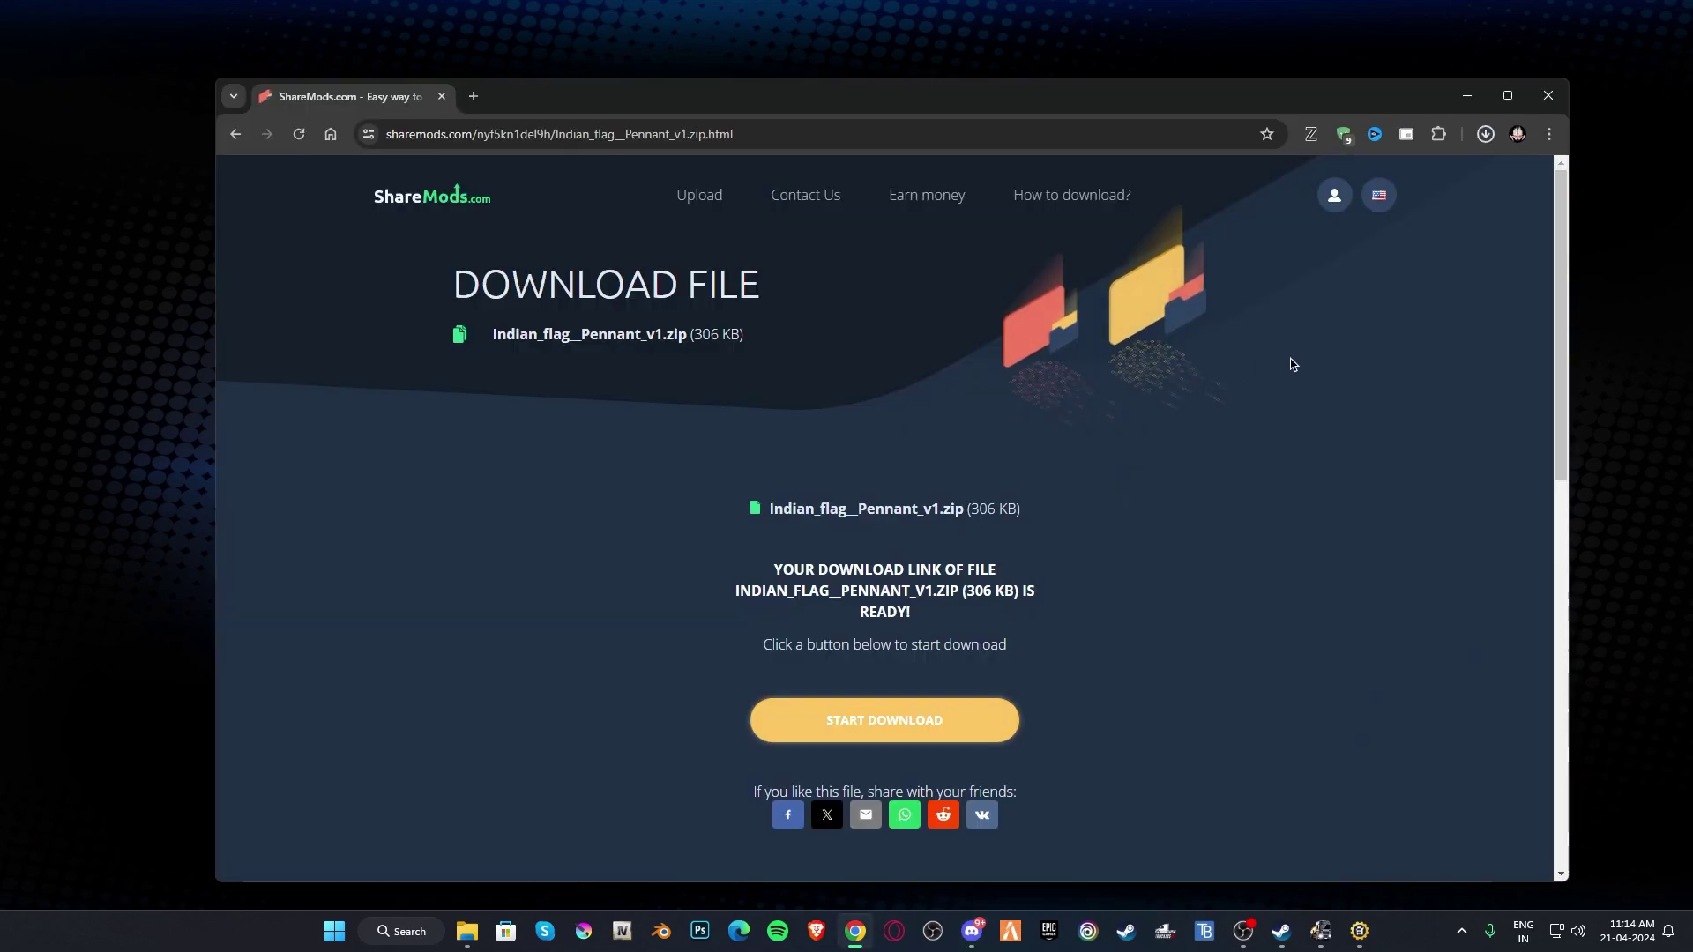
left_click(1372, 184)
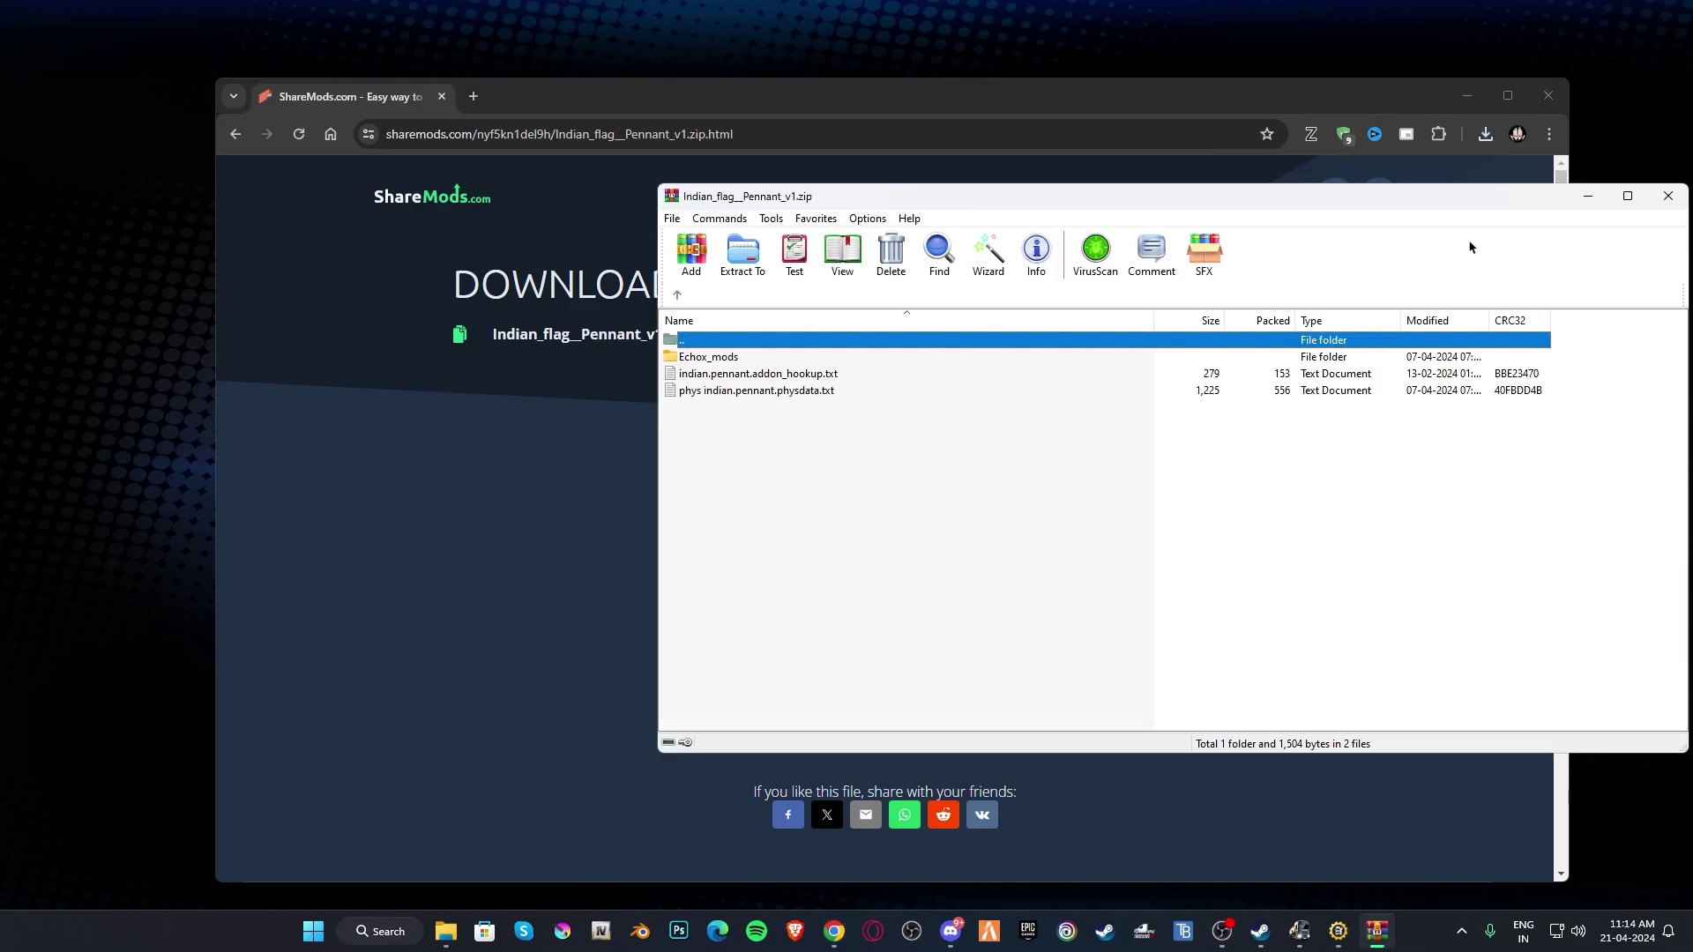
left_click(1550, 96)
left_click(1431, 93)
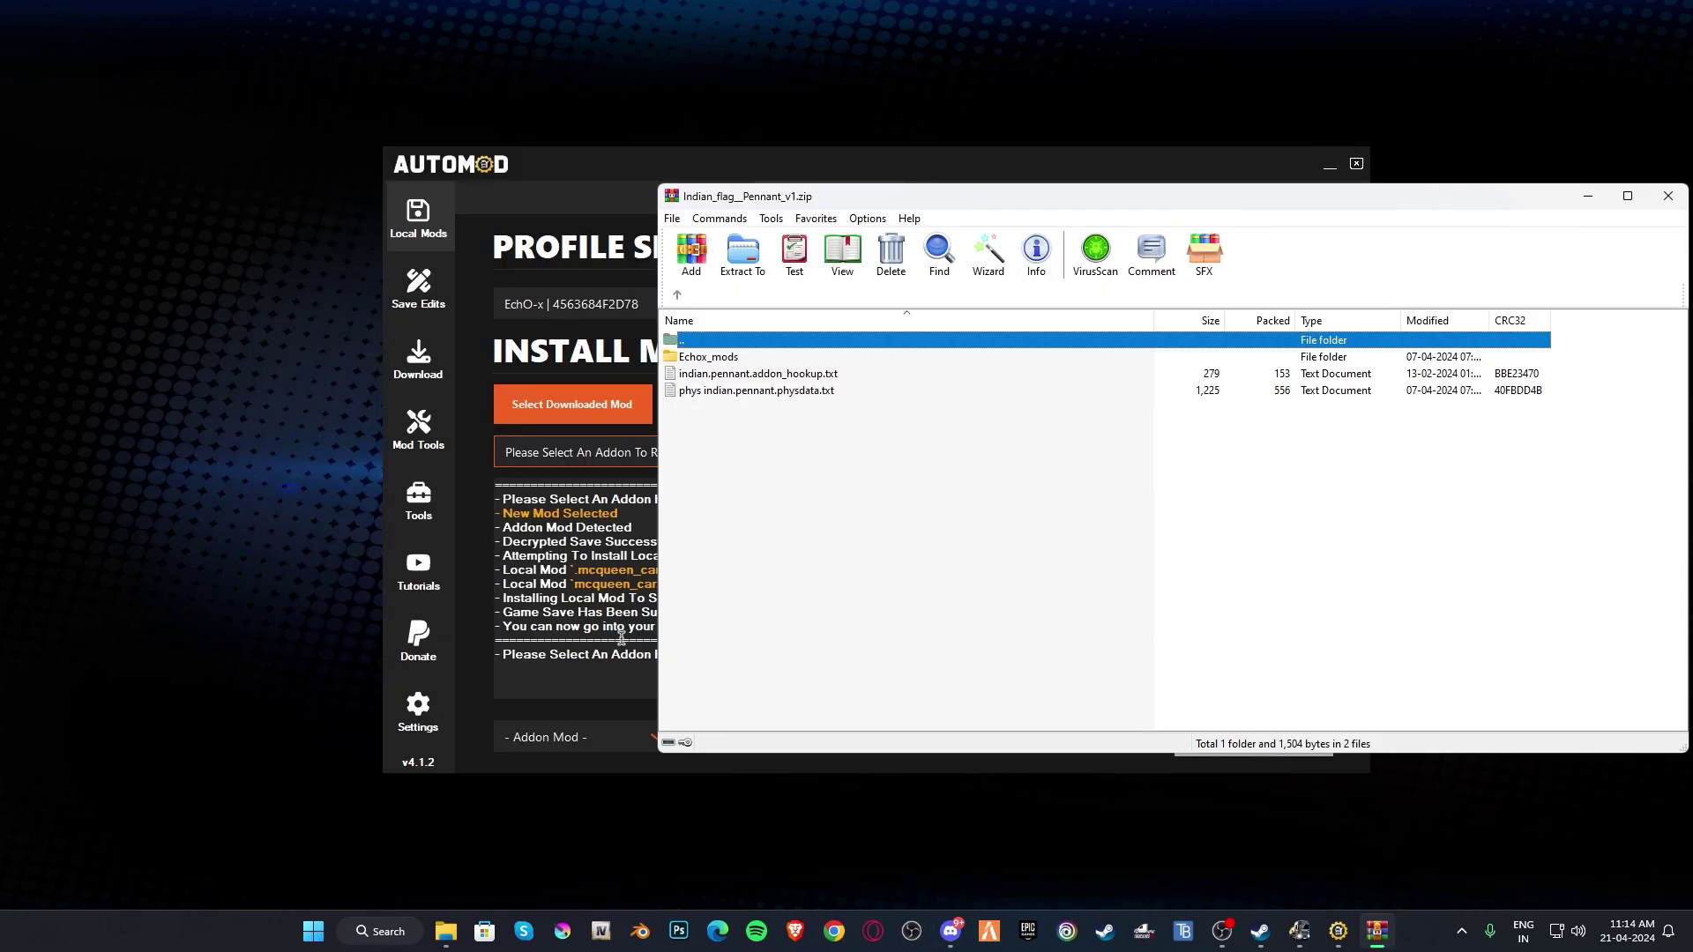
Step: In File Explorer, replace everything in the mod folder with the contents of the Indian_flag__Pennant_v1.zip archive
left_click(446, 932)
left_click_drag(649, 423, 459, 274)
right_click(459, 274)
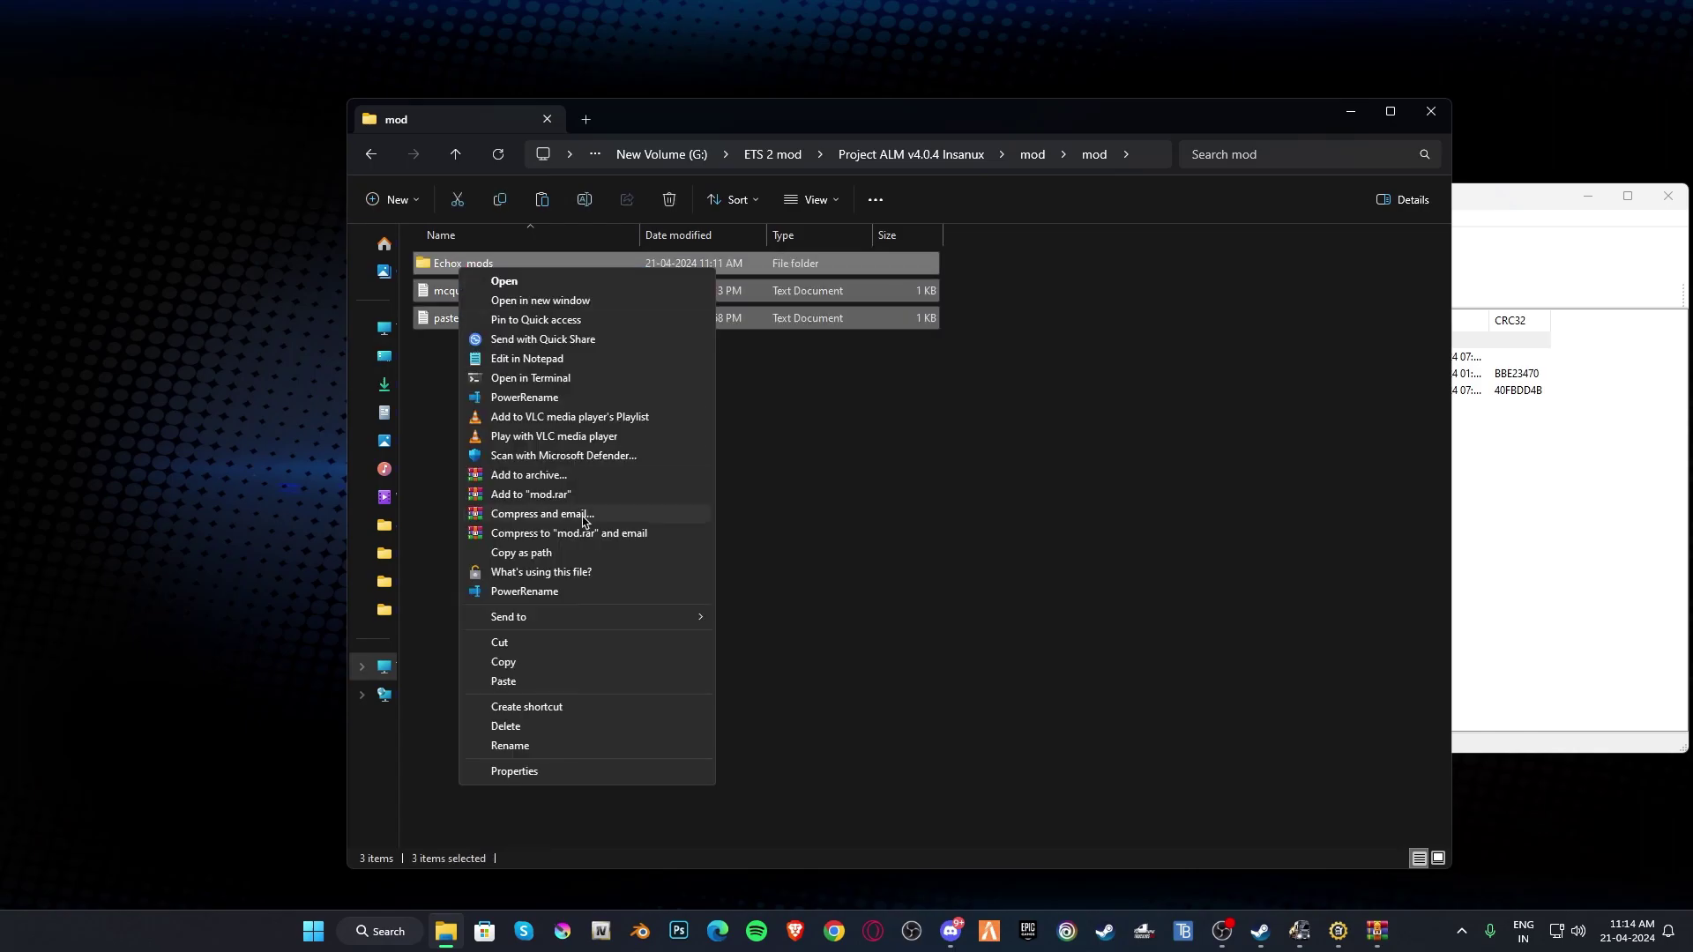
left_click(550, 725)
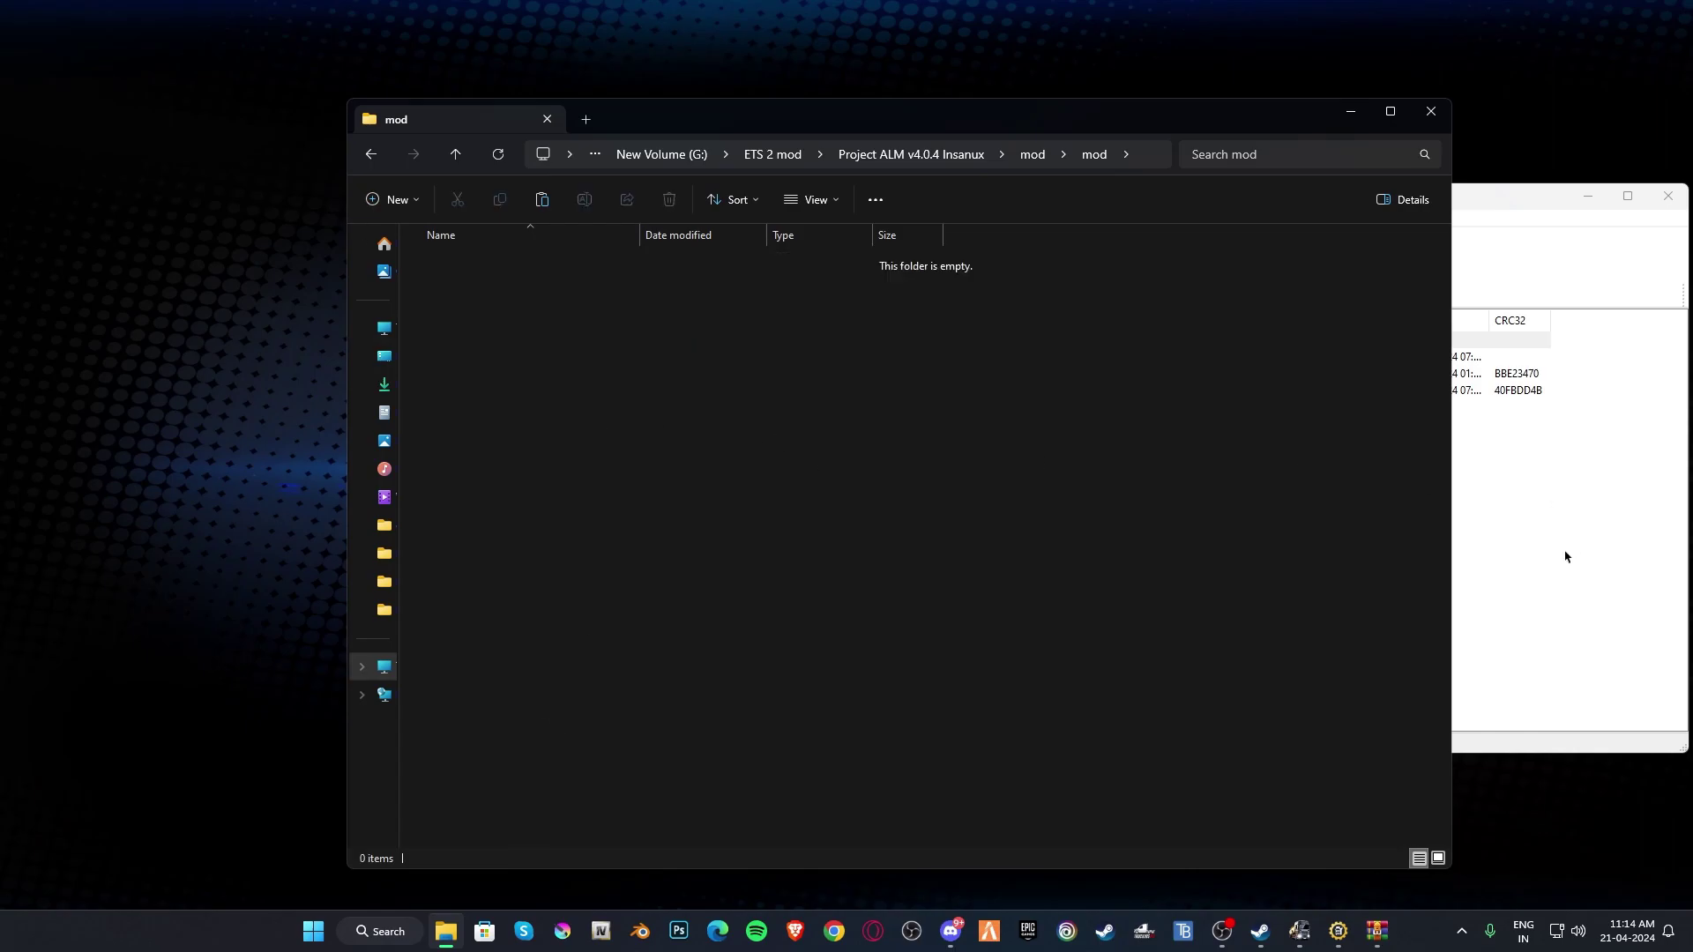
left_click(1569, 553)
left_click_drag(804, 481, 556, 480)
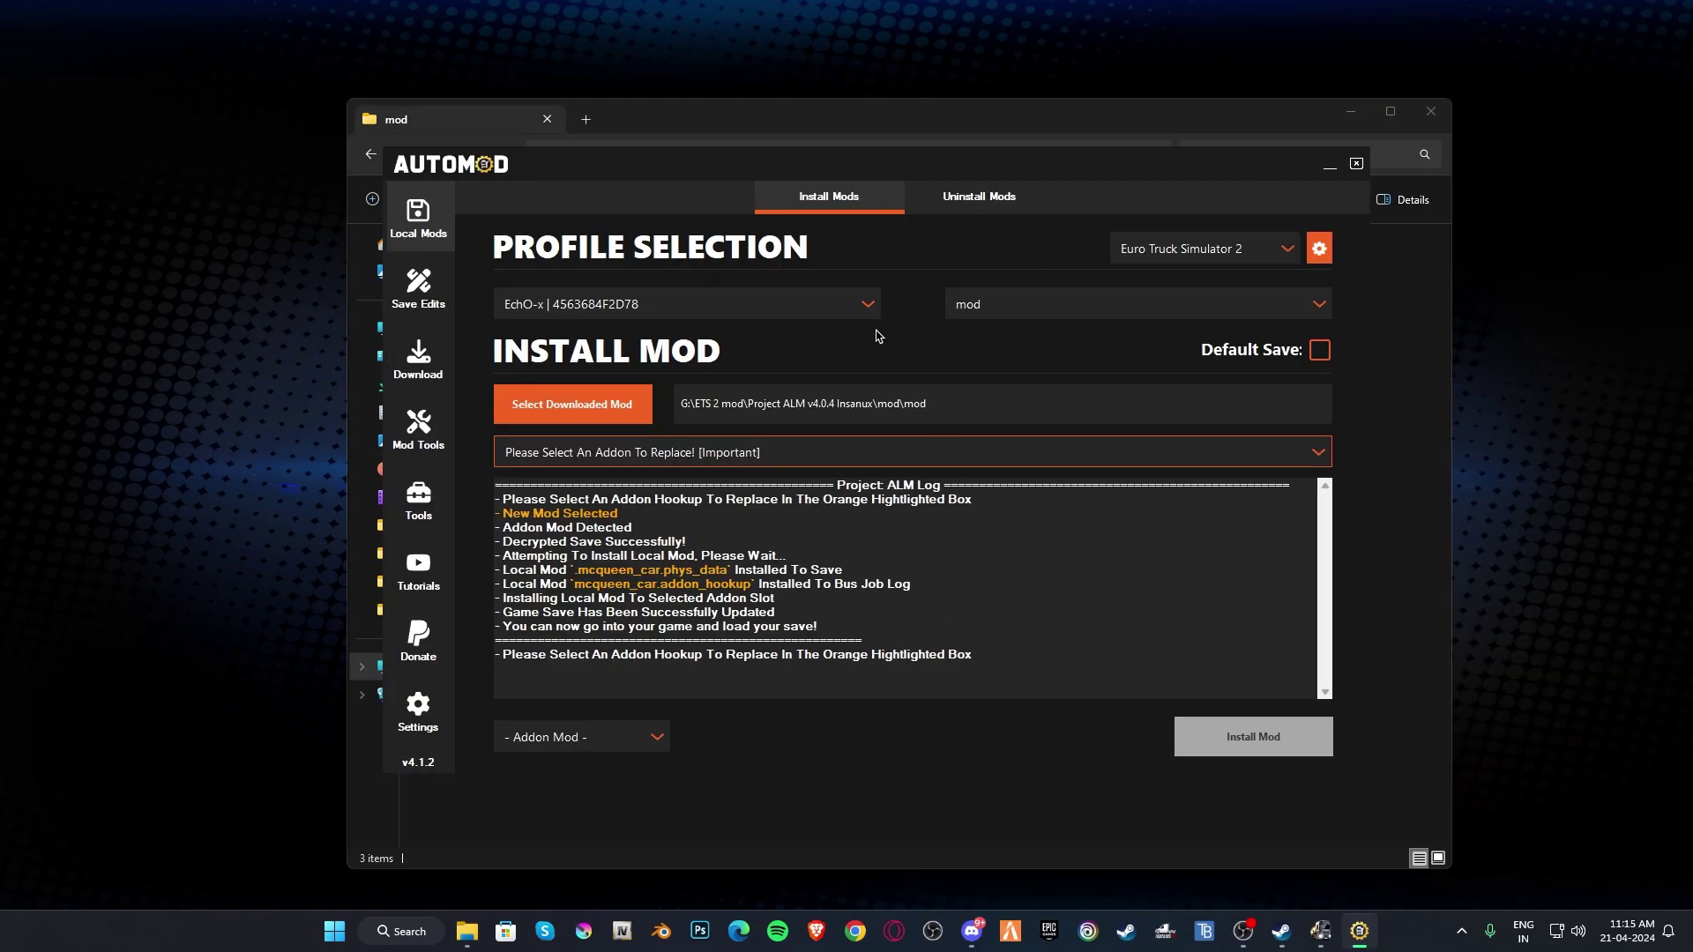
Step: In Project ALM, reselect the player profile and the save mod, and select the mod folder as the downloaded mod
left_click(869, 305)
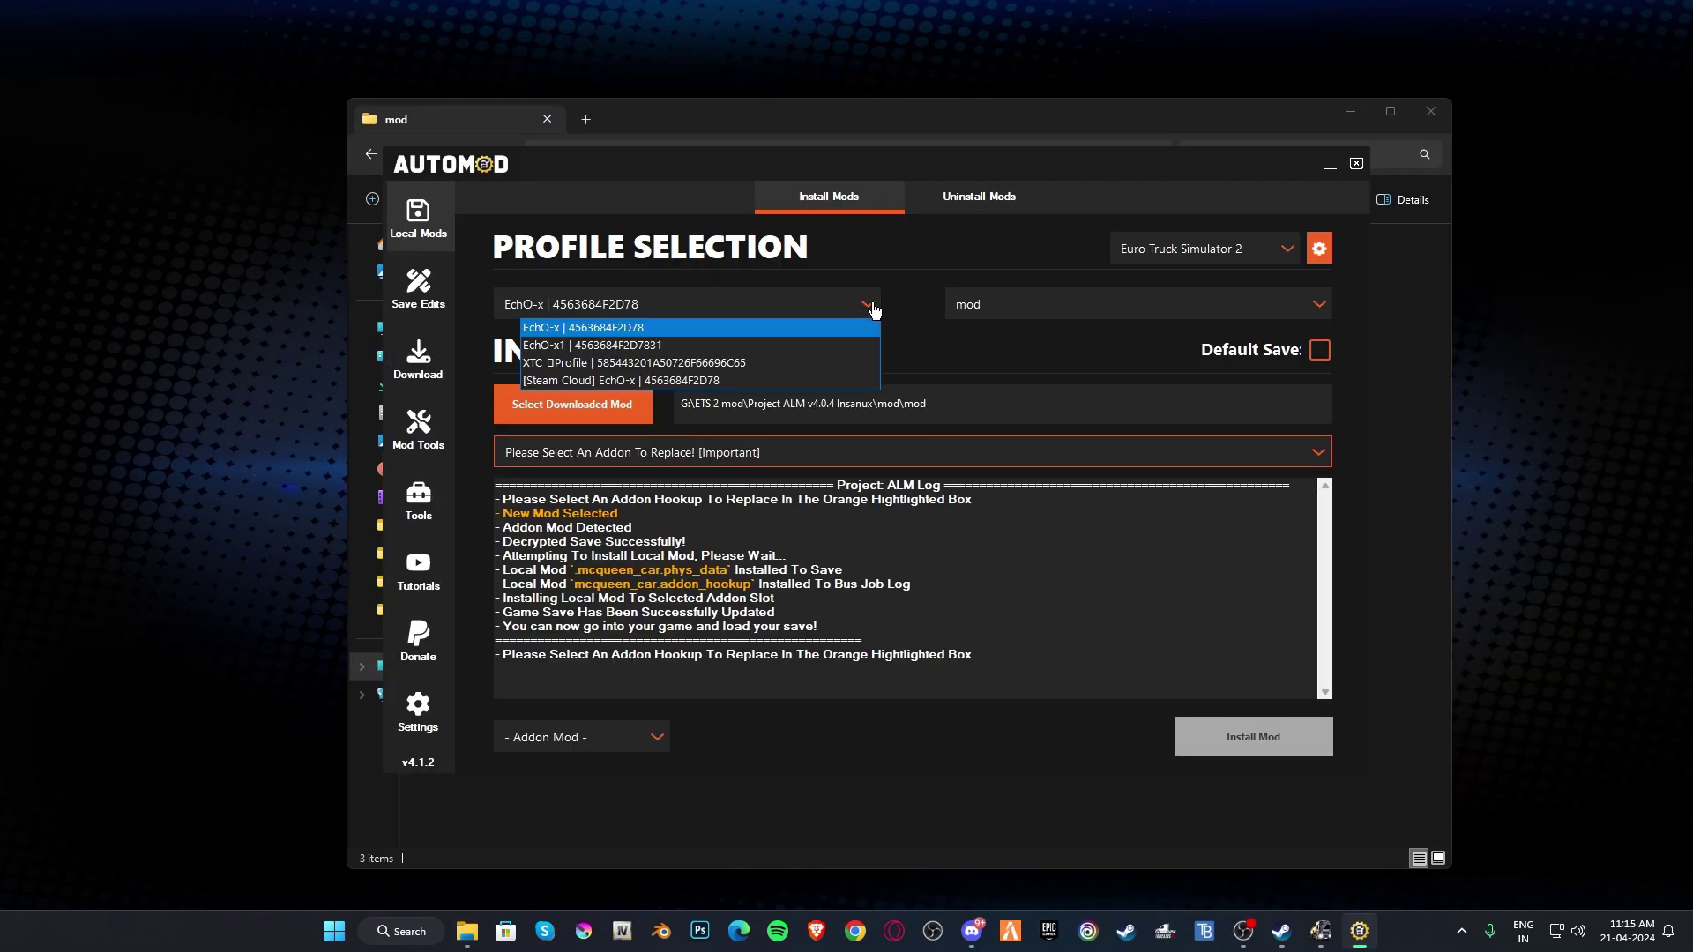
left_click(690, 330)
left_click(1058, 315)
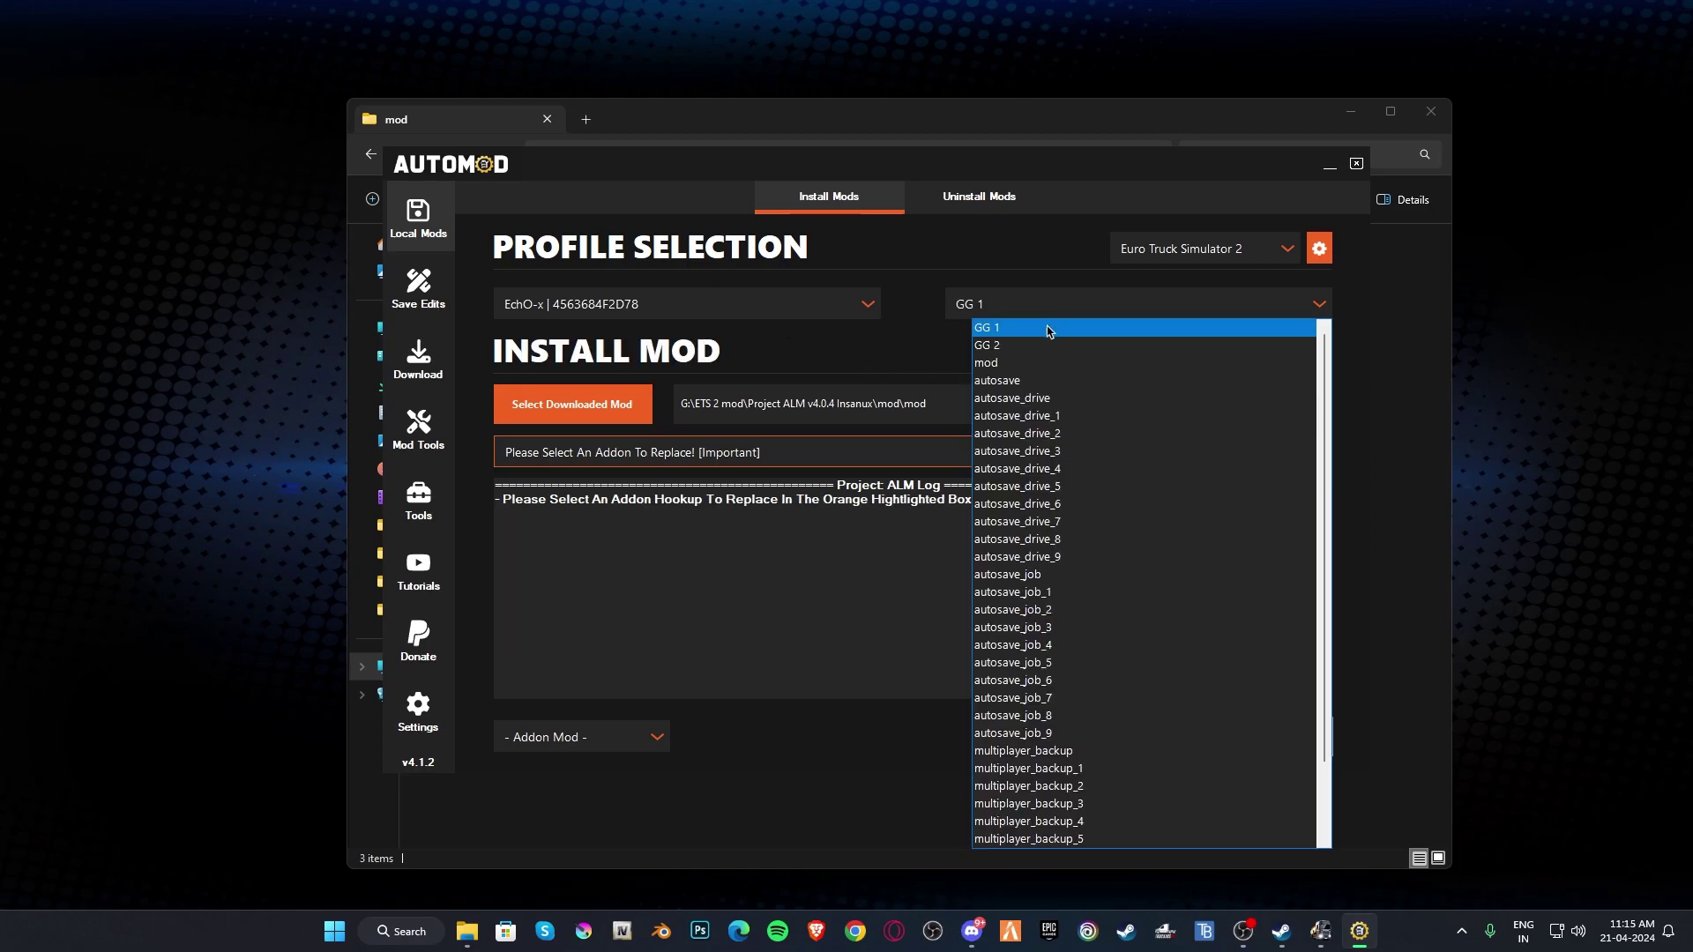
left_click(1009, 372)
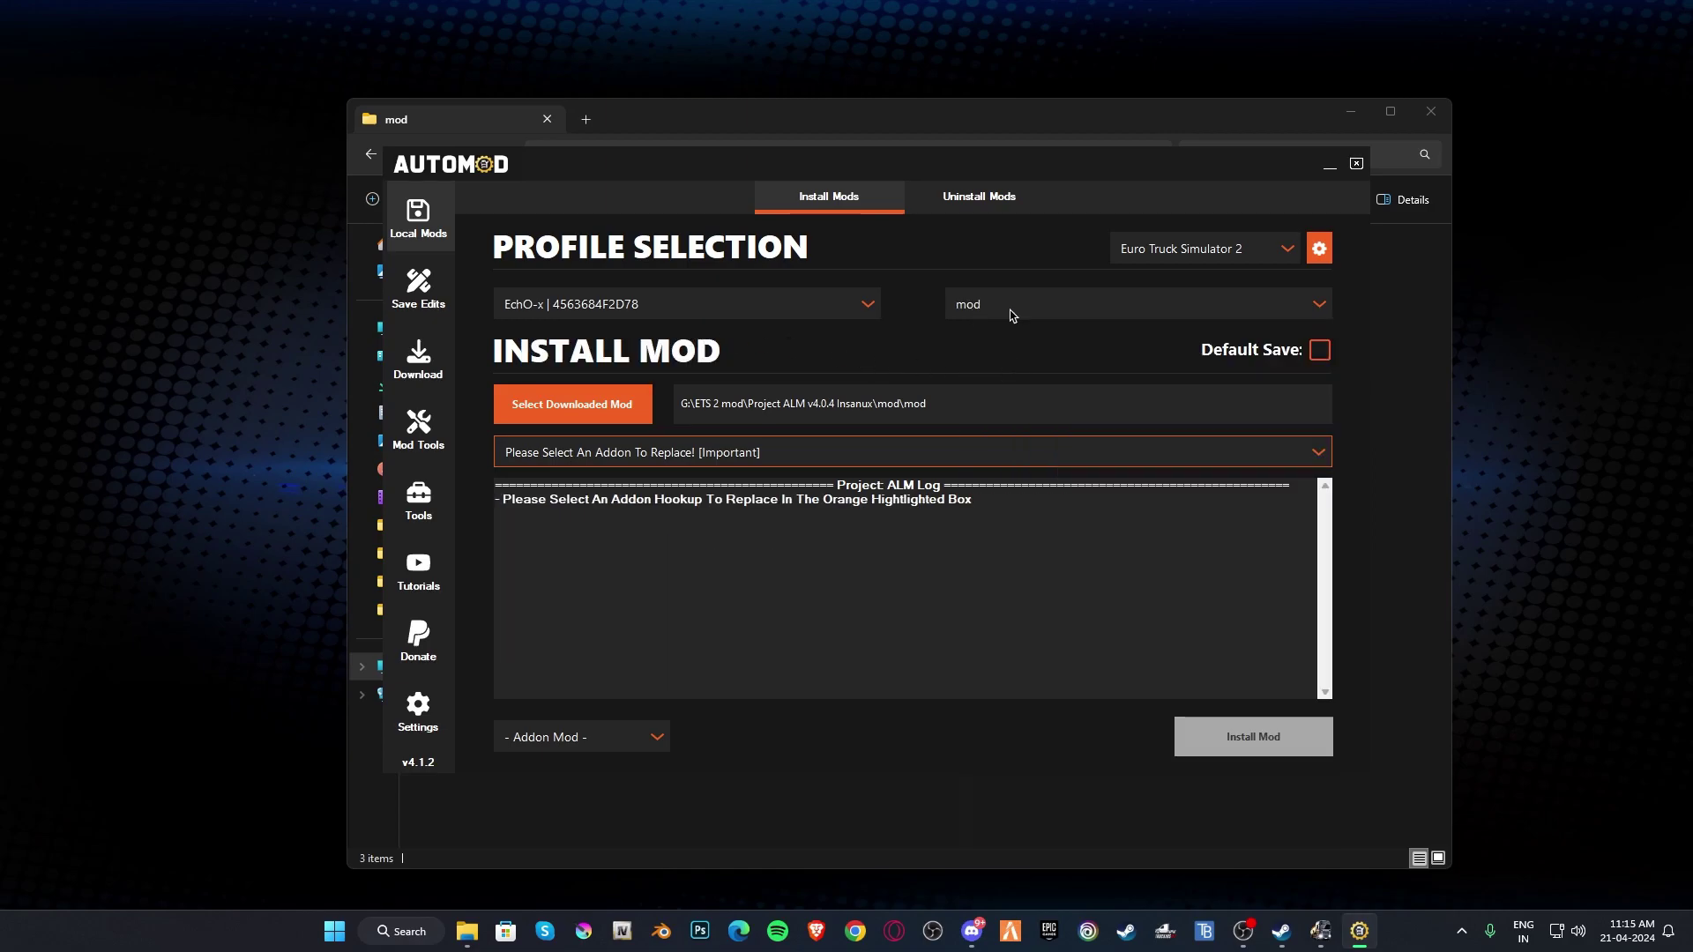
left_click(646, 418)
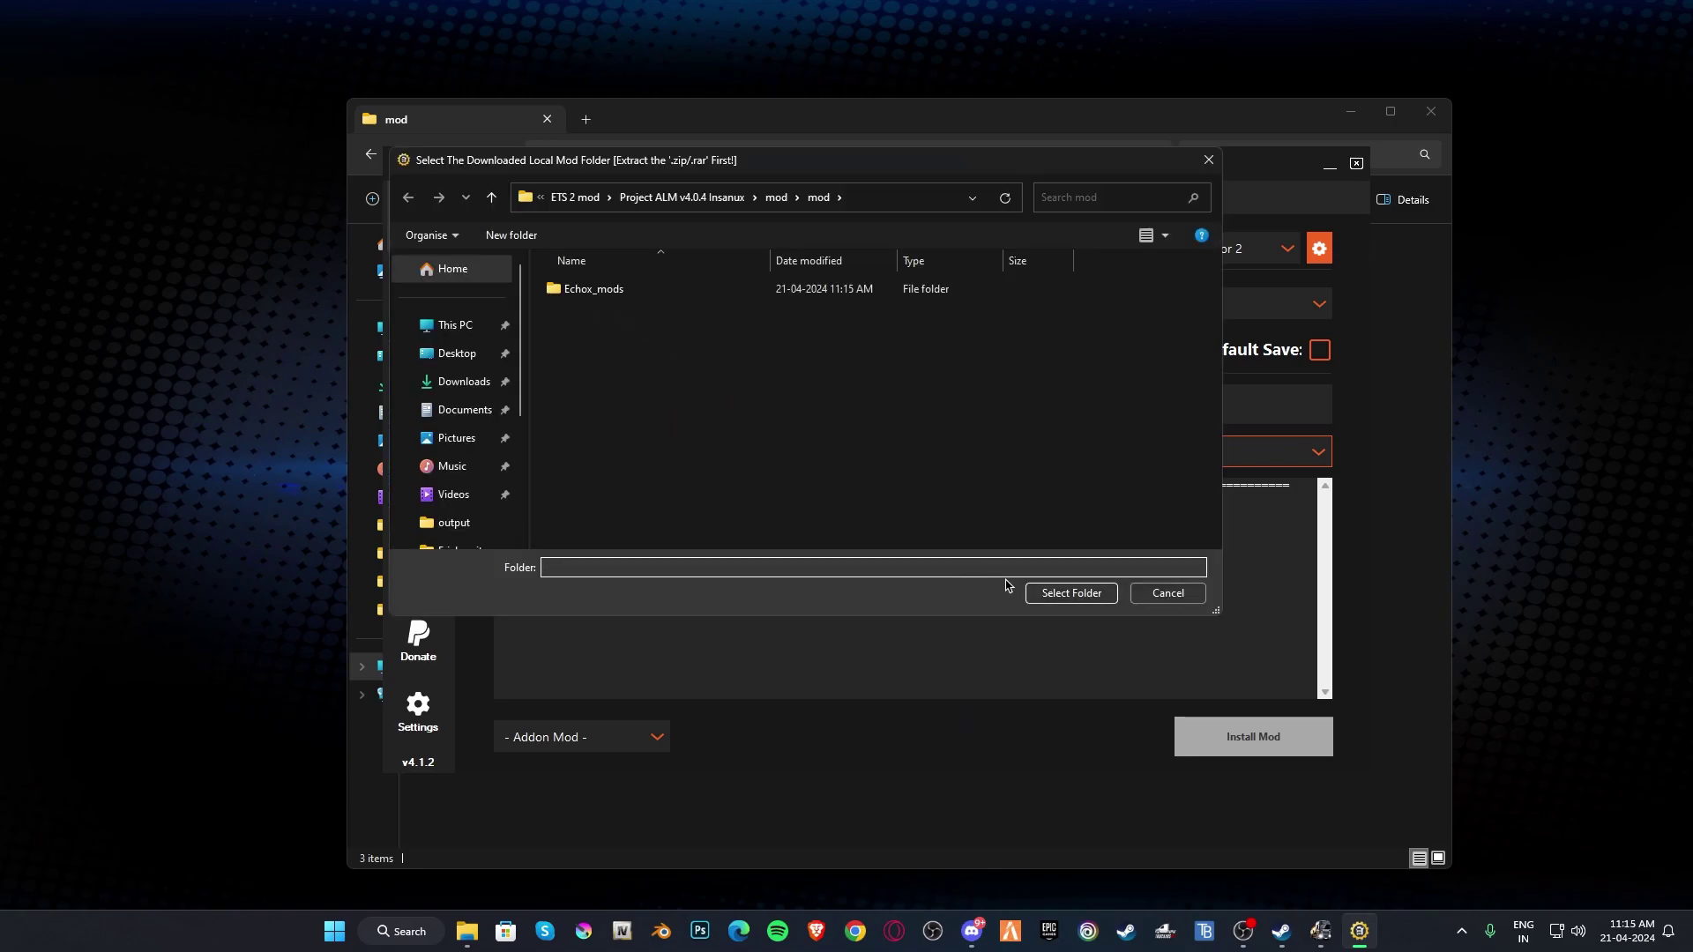
left_click(1069, 593)
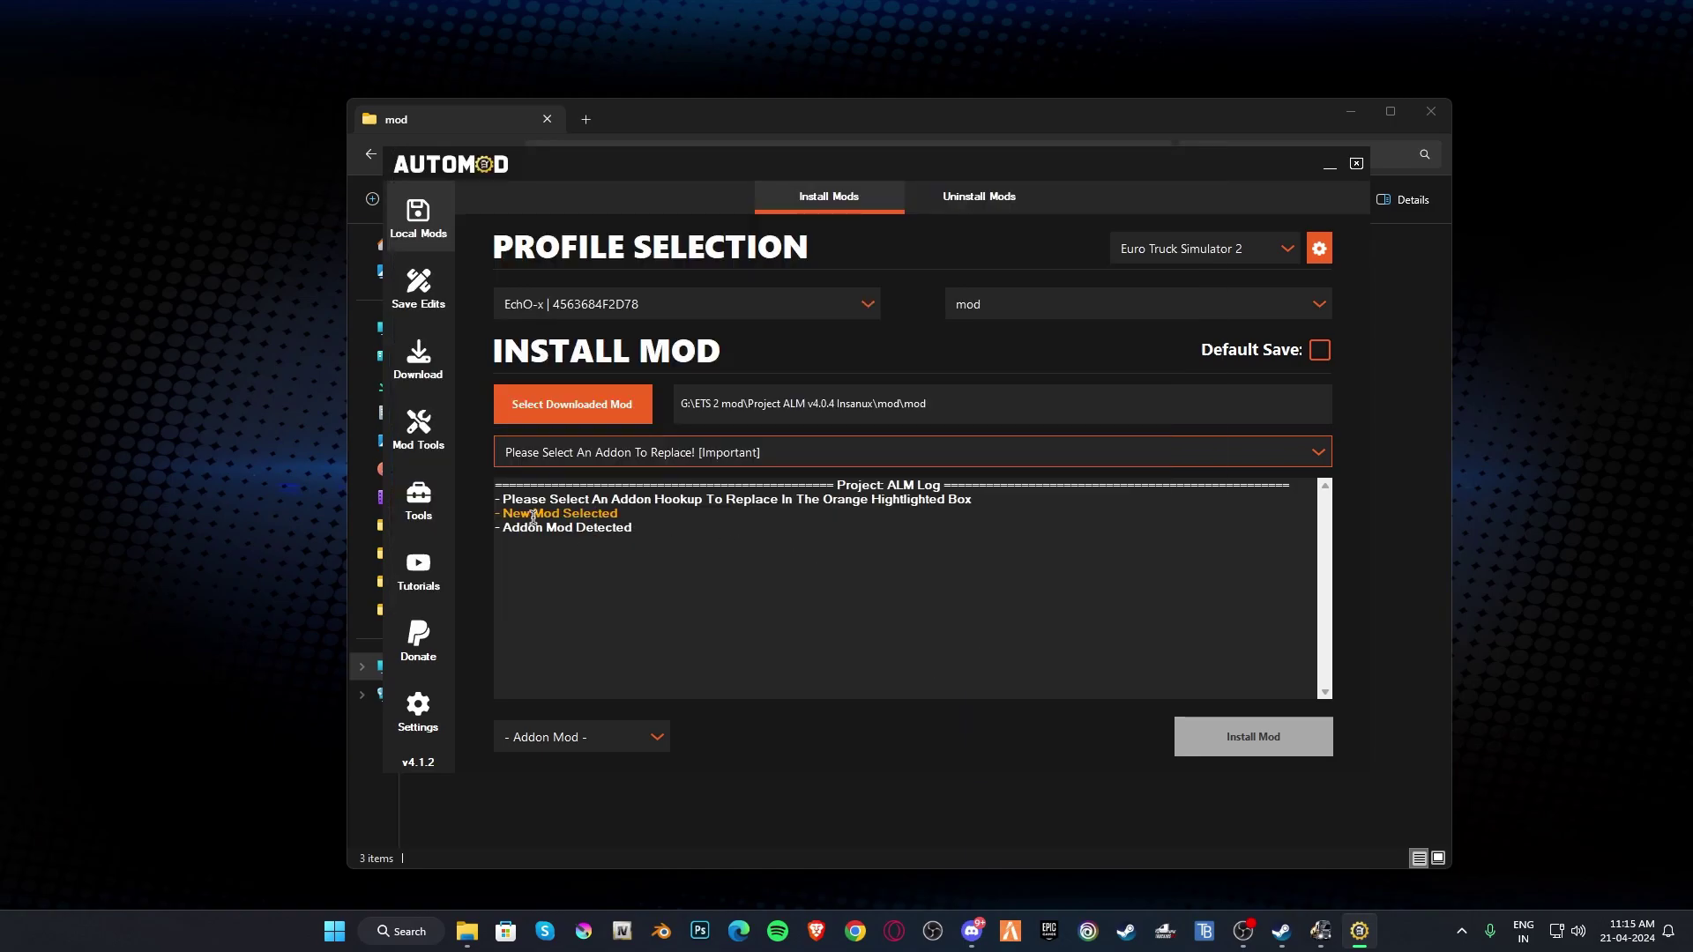
Step: Choose the slot_hookup[0] "Goodyear Pennant" entry as the addon to replace and install the mod
left_click(897, 459)
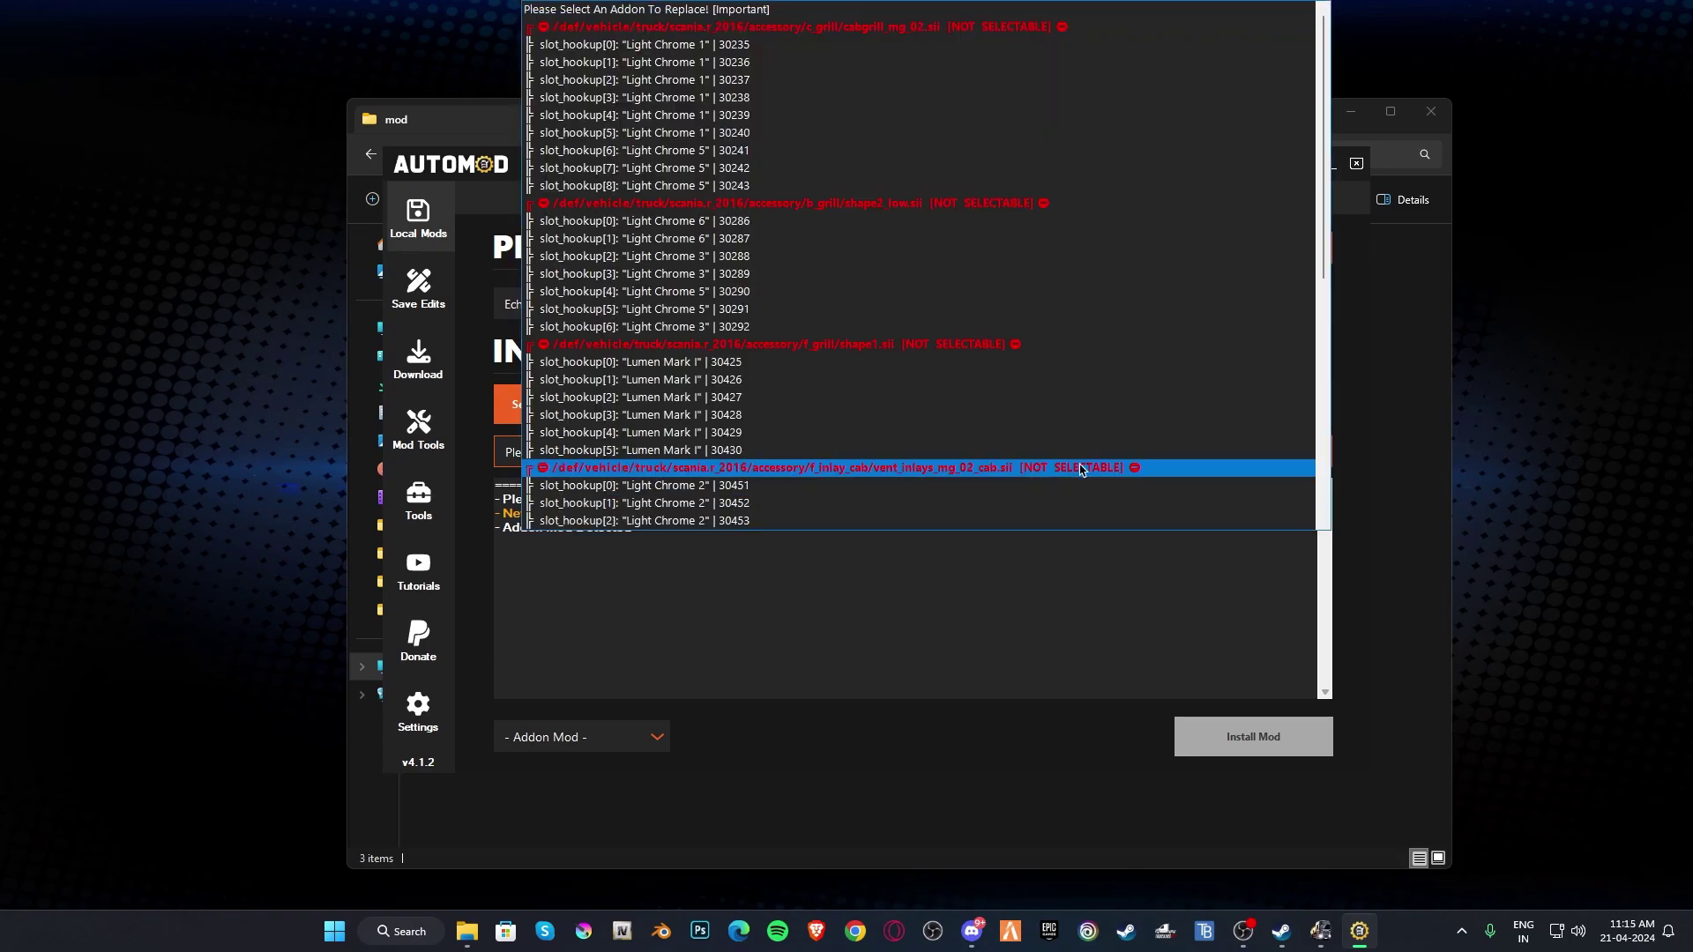
scroll(1327, 239, "down", 1)
left_click_drag(1332, 239, 1292, 493)
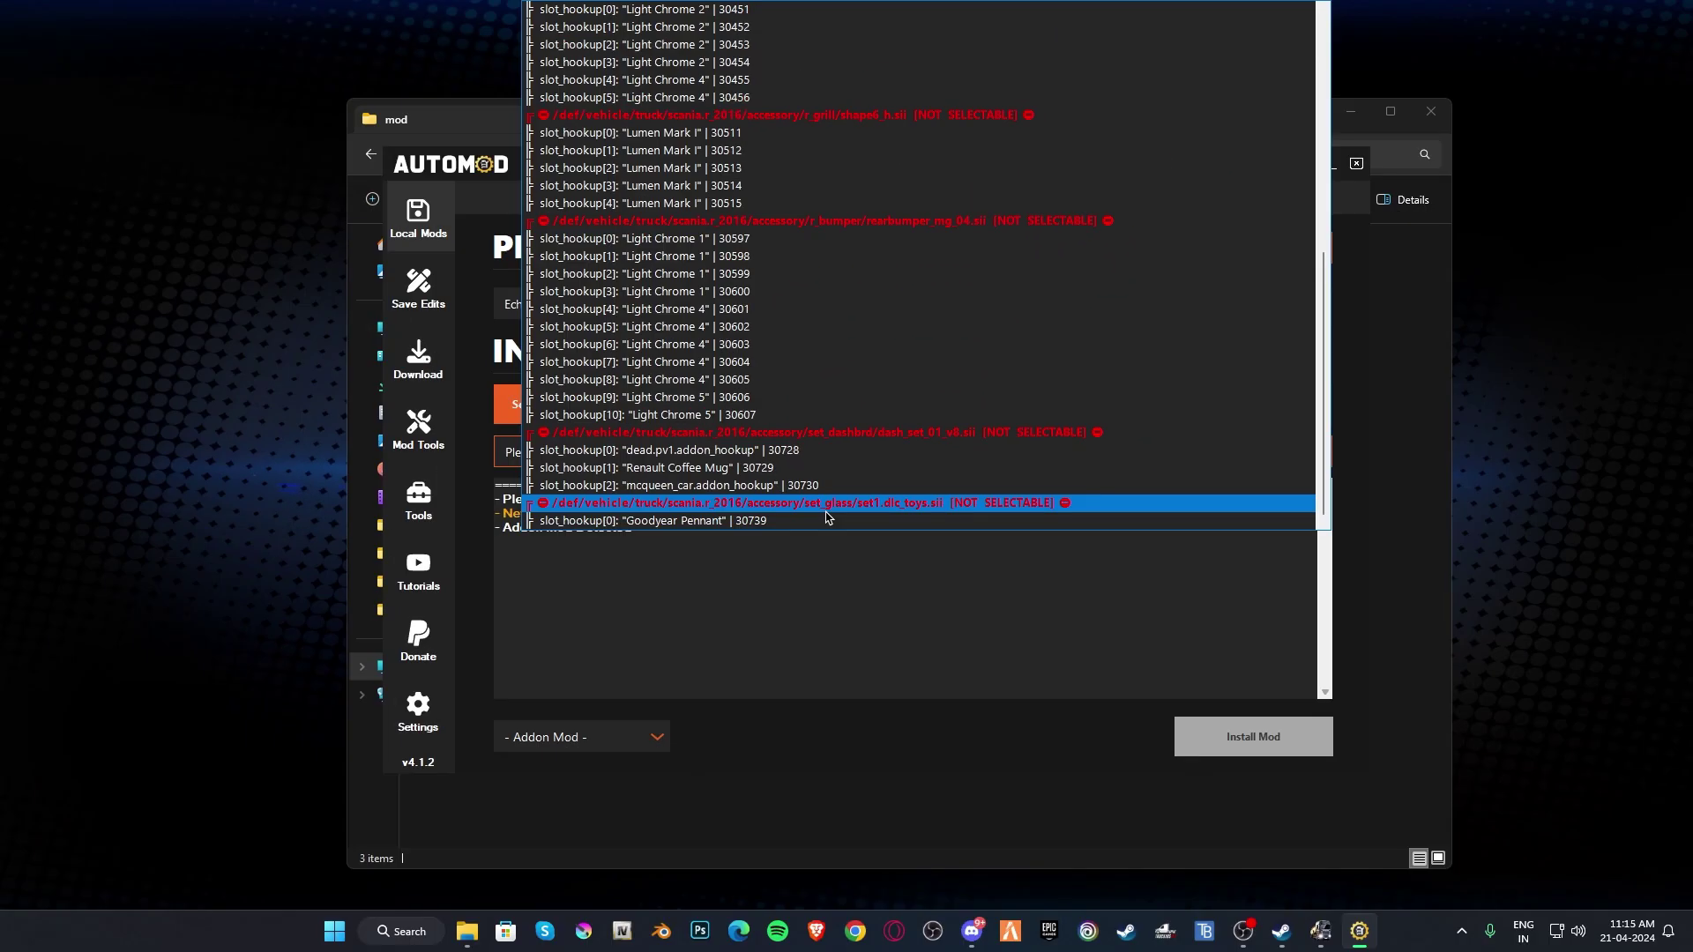
left_click(654, 521)
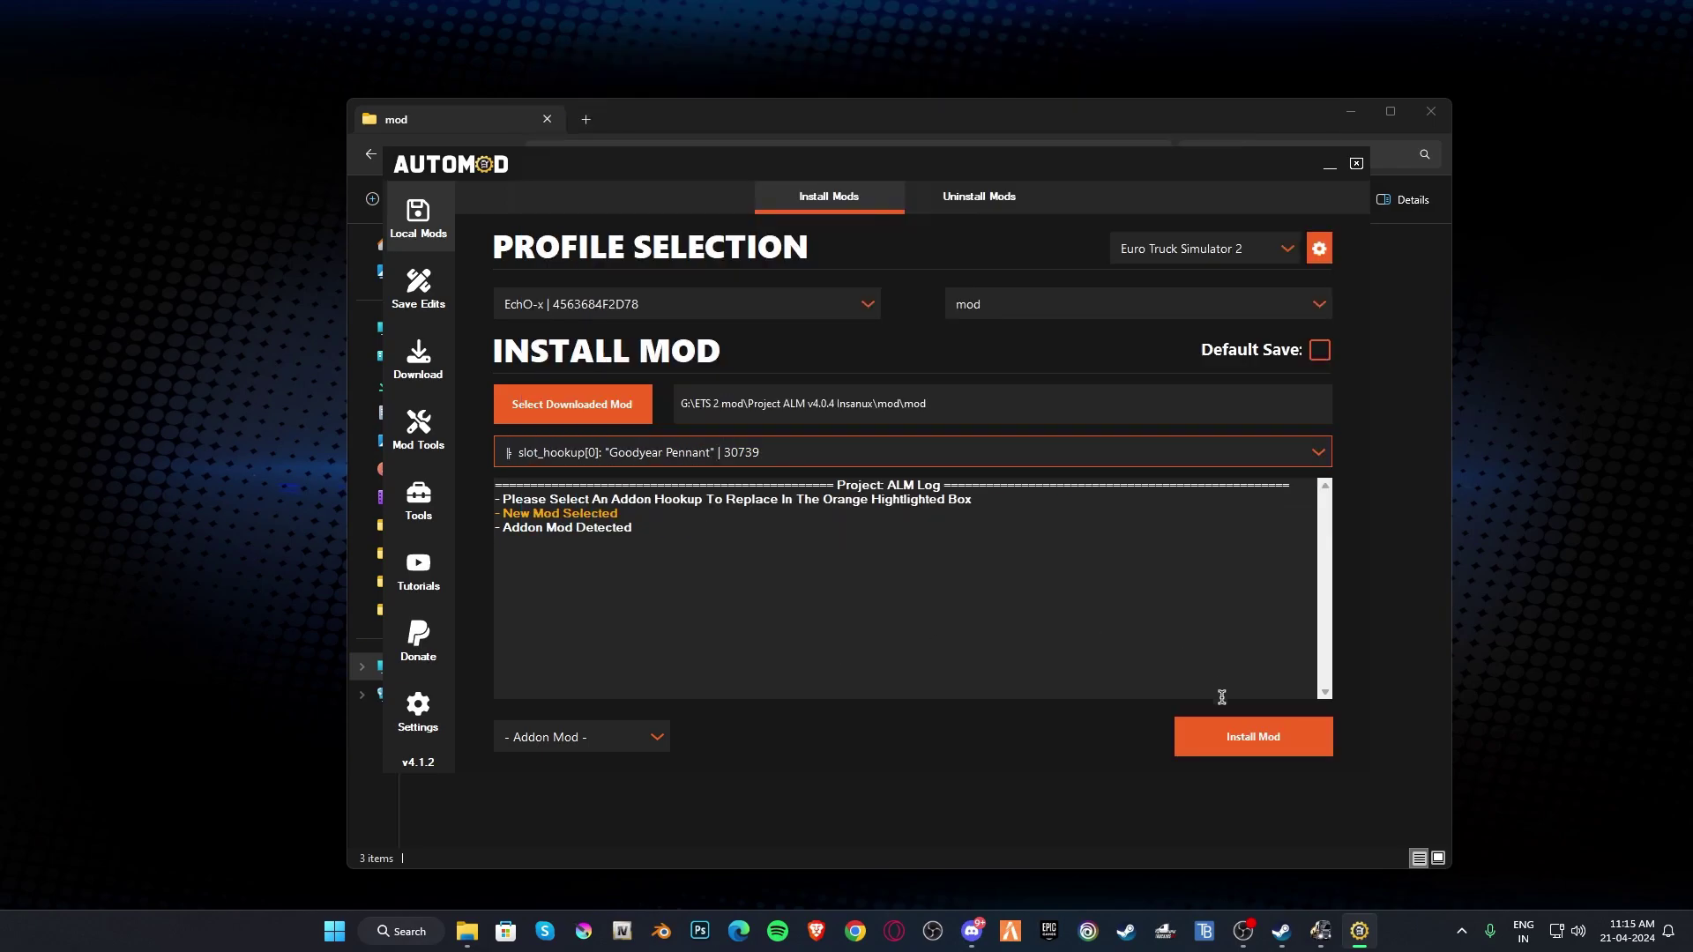
left_click(1242, 748)
Step: Return to Euro Truck Simulator 2 and load the save mod with the pennant addon installed
left_click(903, 526)
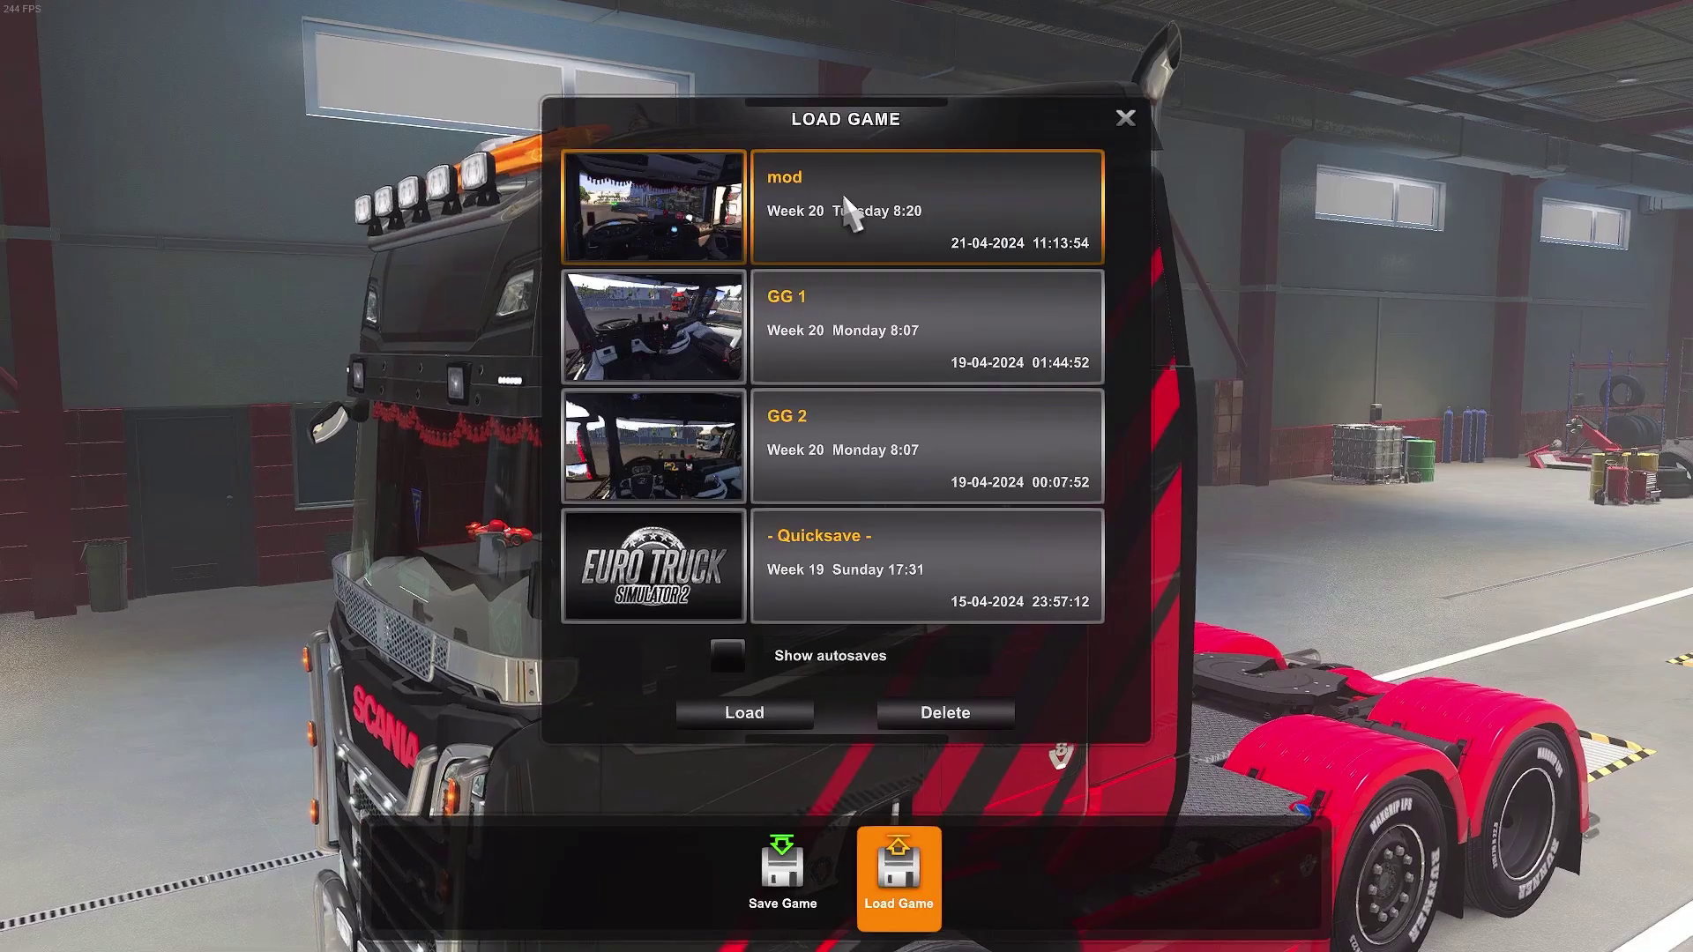
double_click(843, 214)
left_click(766, 627)
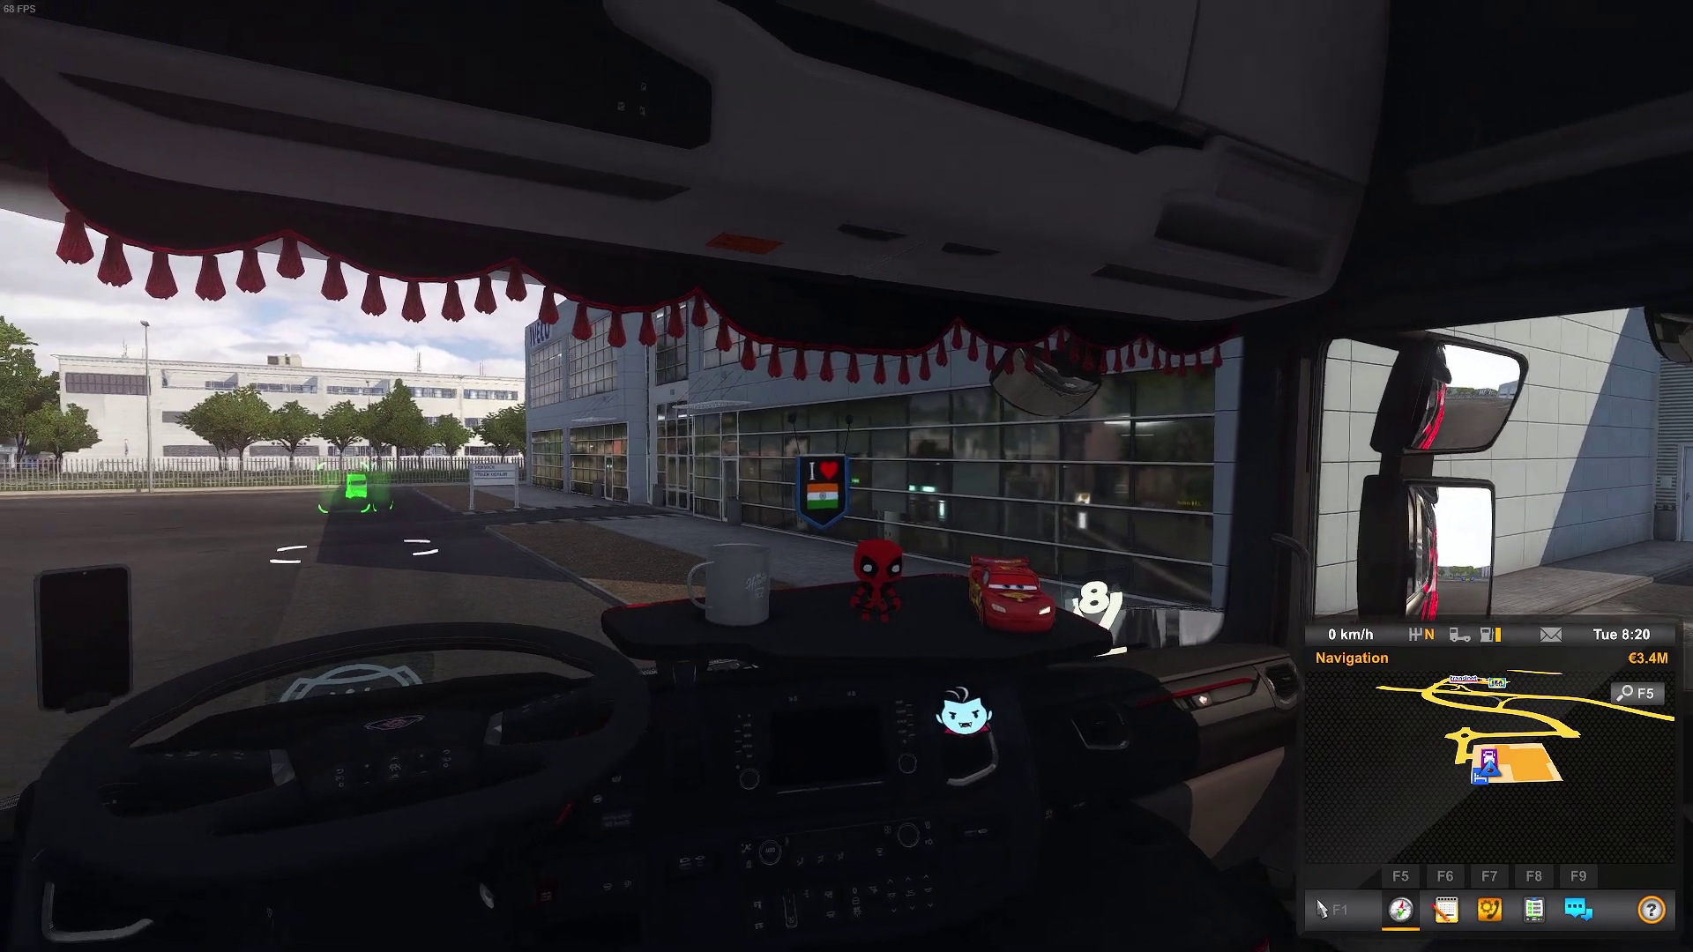
Step: Examine the Indian flag pennant on the windshield up close and while driving the truck forward and in reverse
key("z")
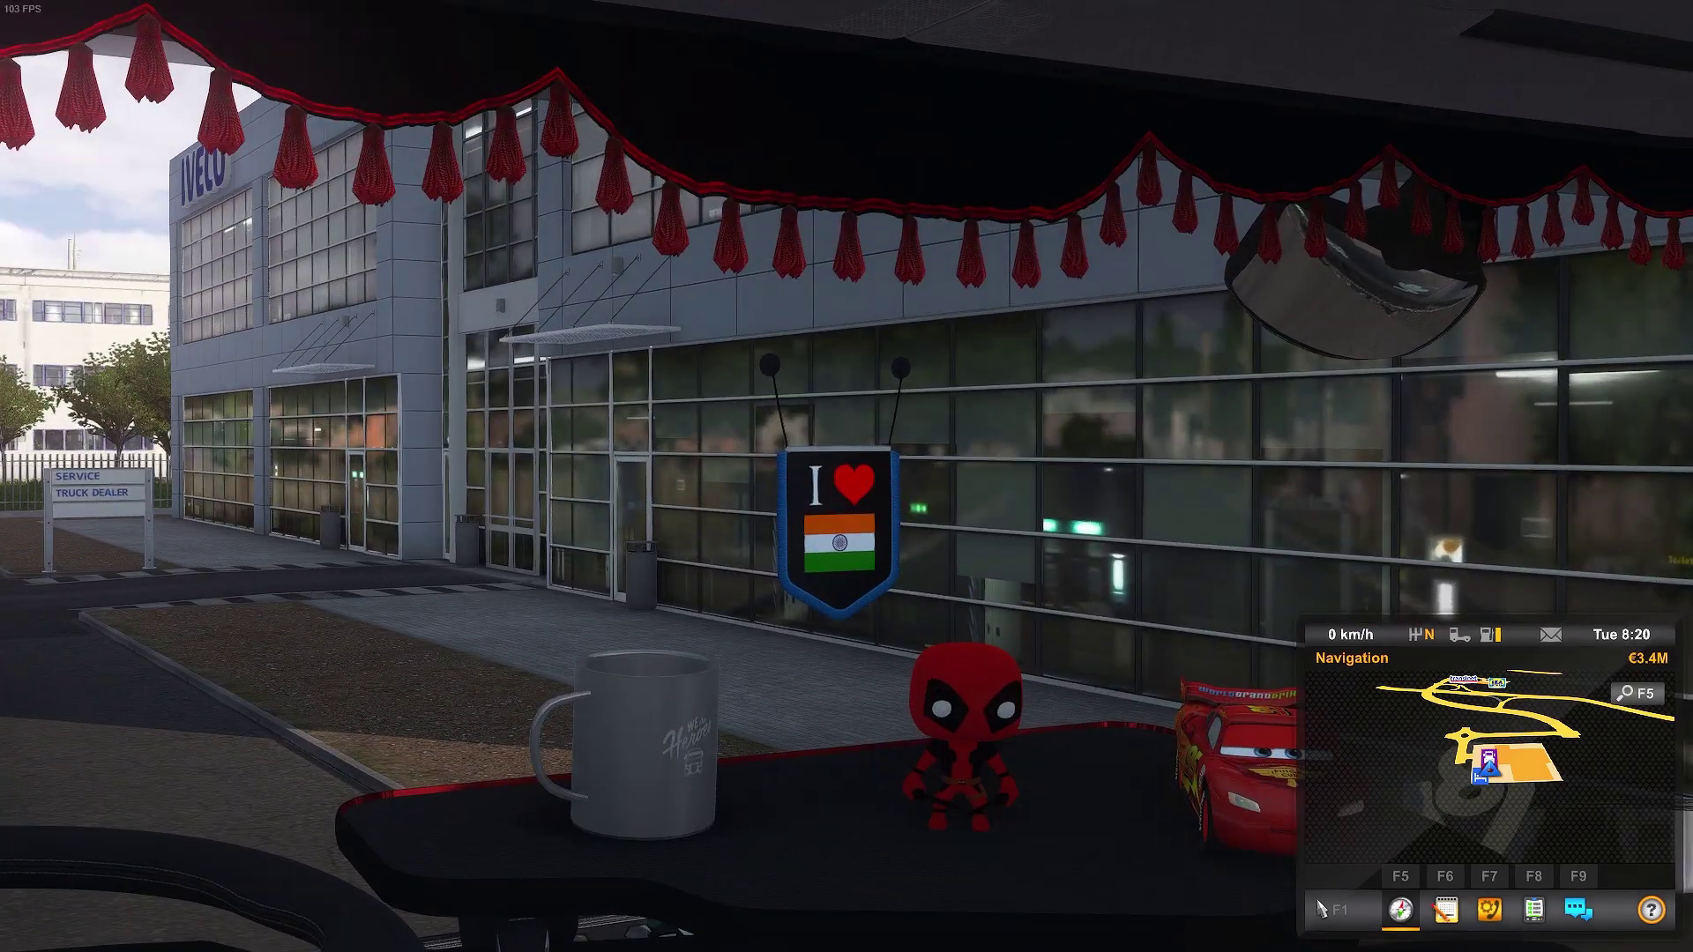
key("z")
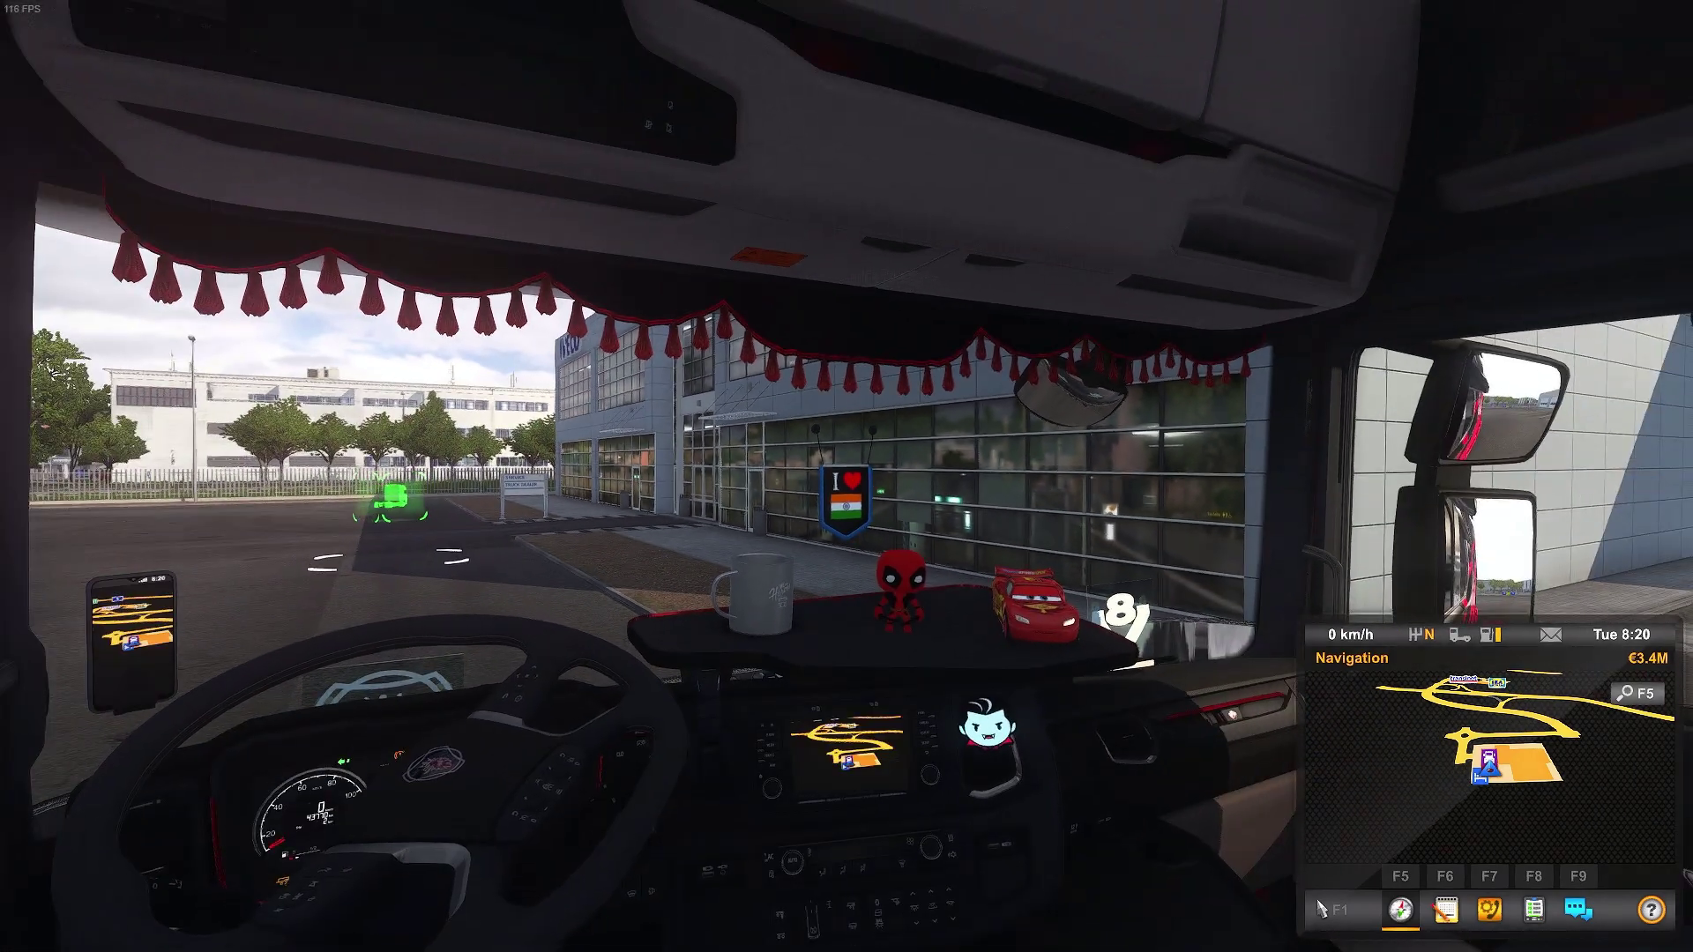
key("w")
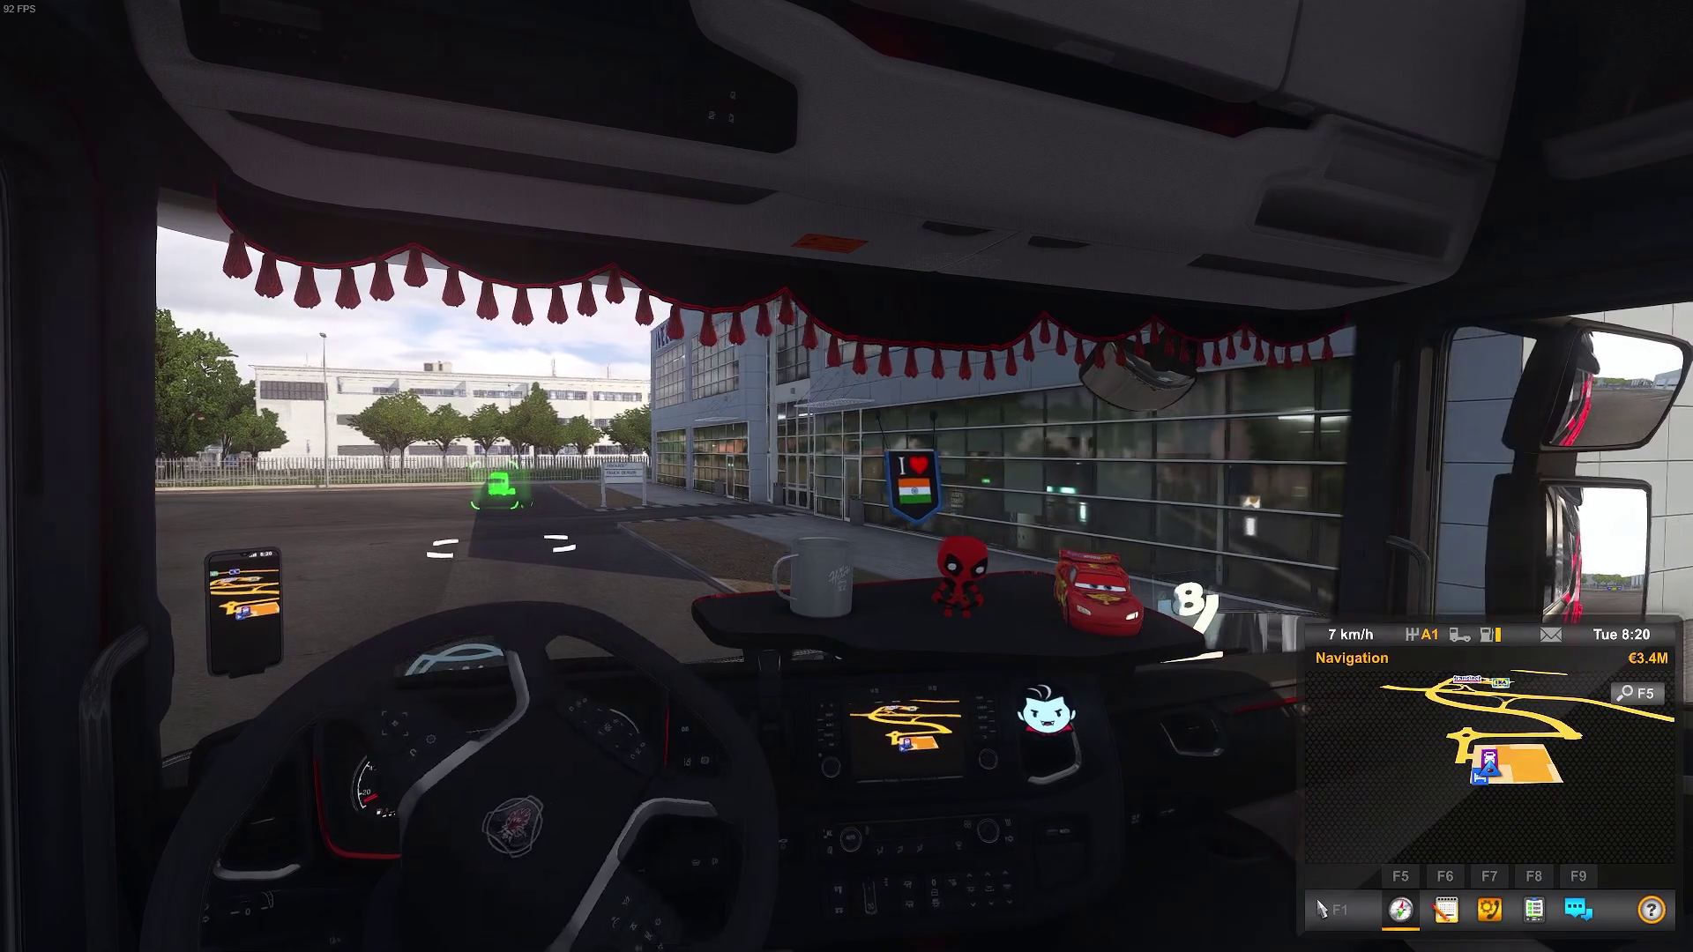
key("a")
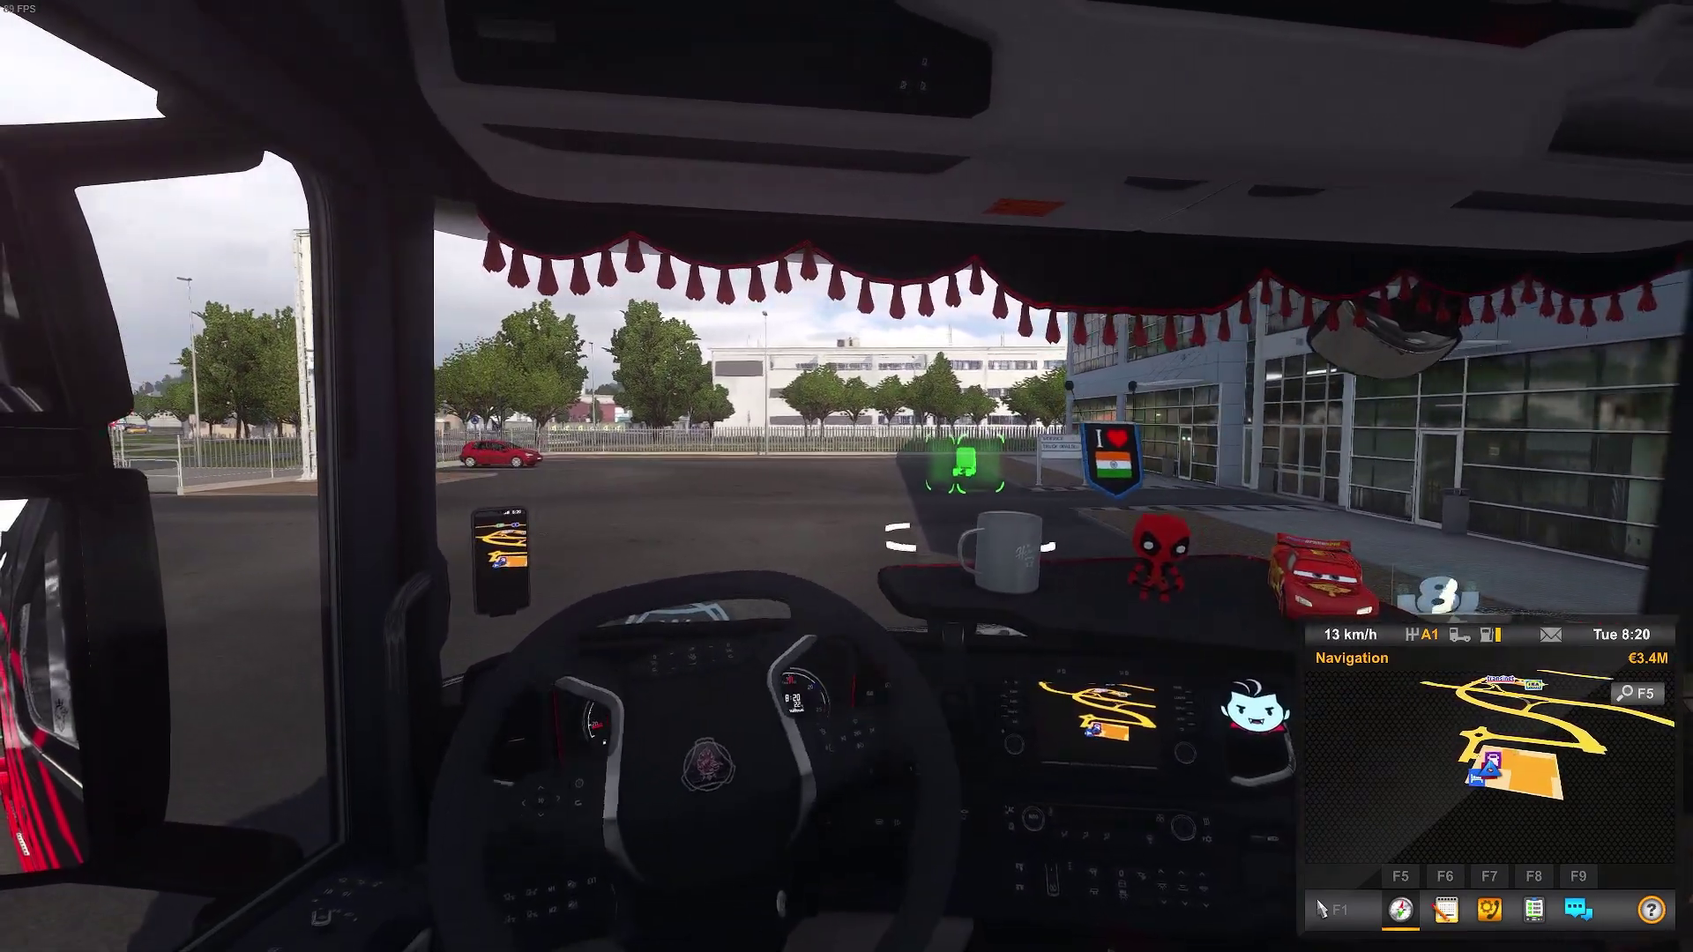
key("s")
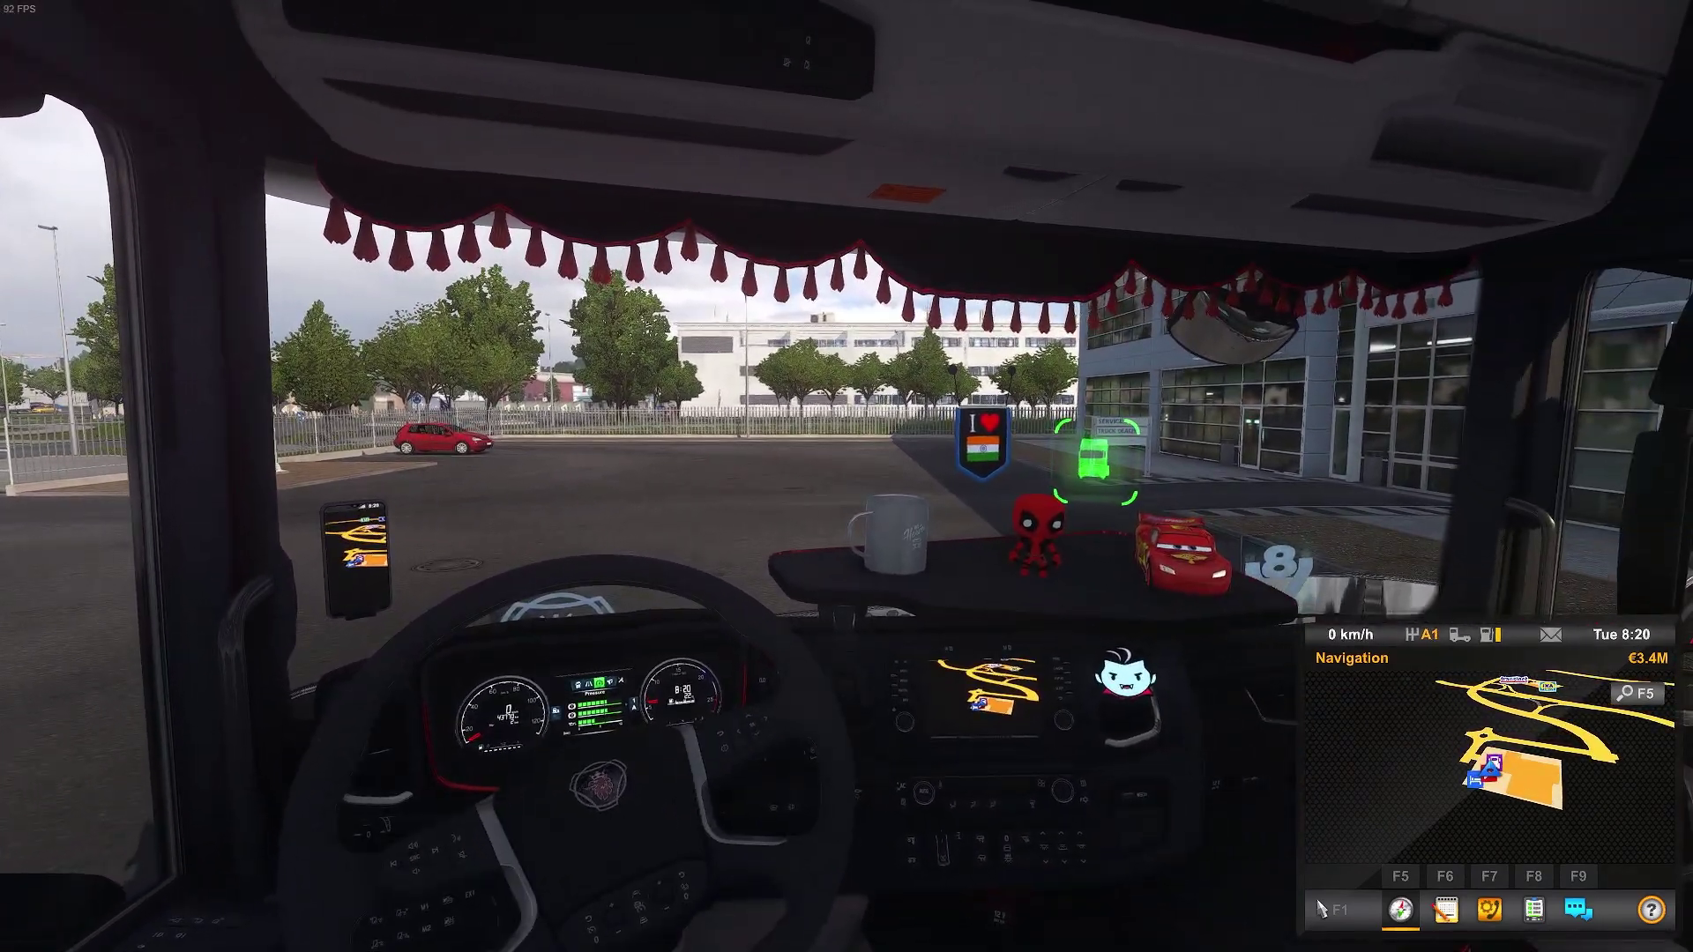
key("s")
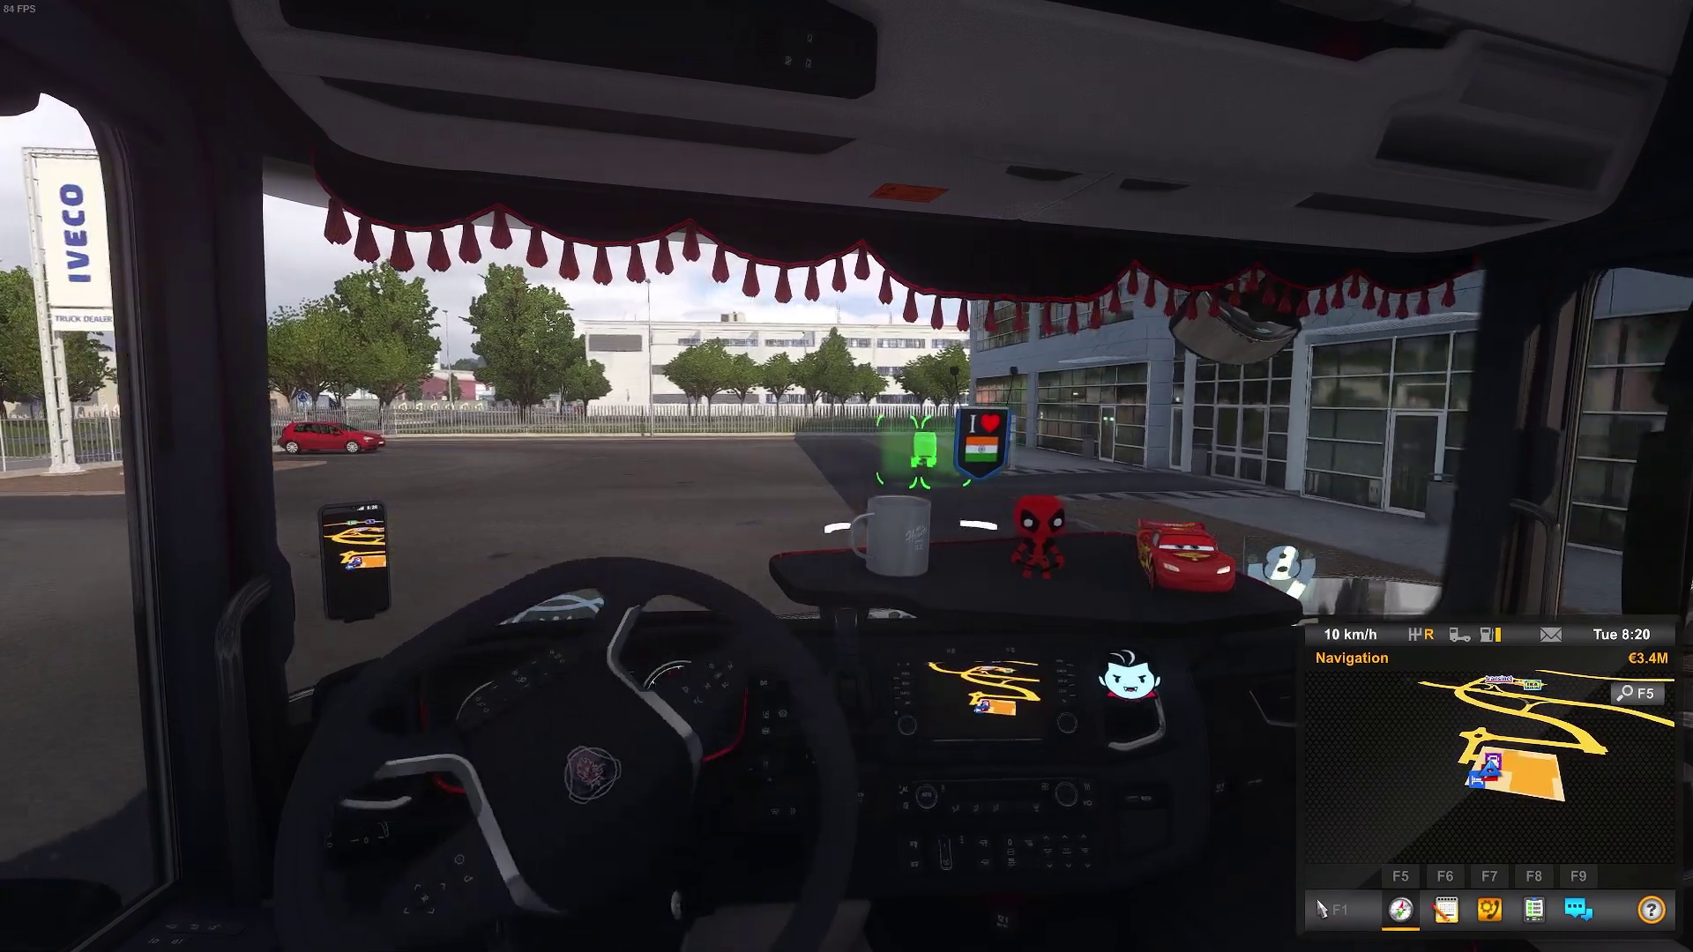
key("w")
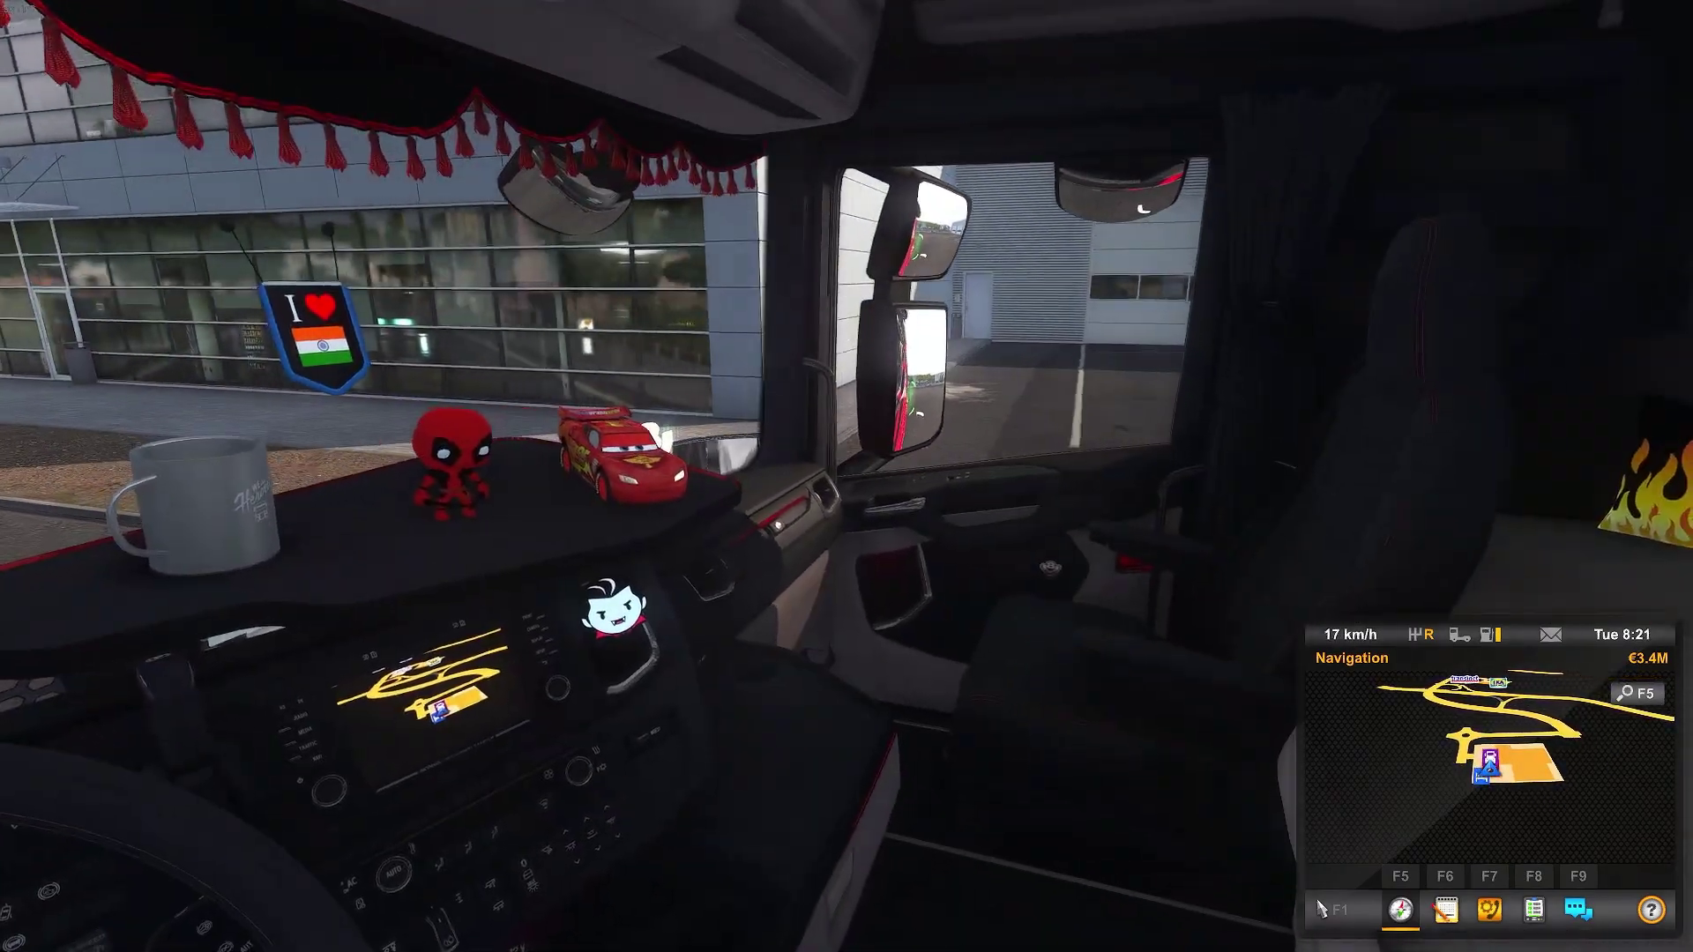
Step: Switch to Discord, open the Scania-Addons (ETS 2) post through the local mods guide, and download the scania_2016_notebook_v1 mod
key("w")
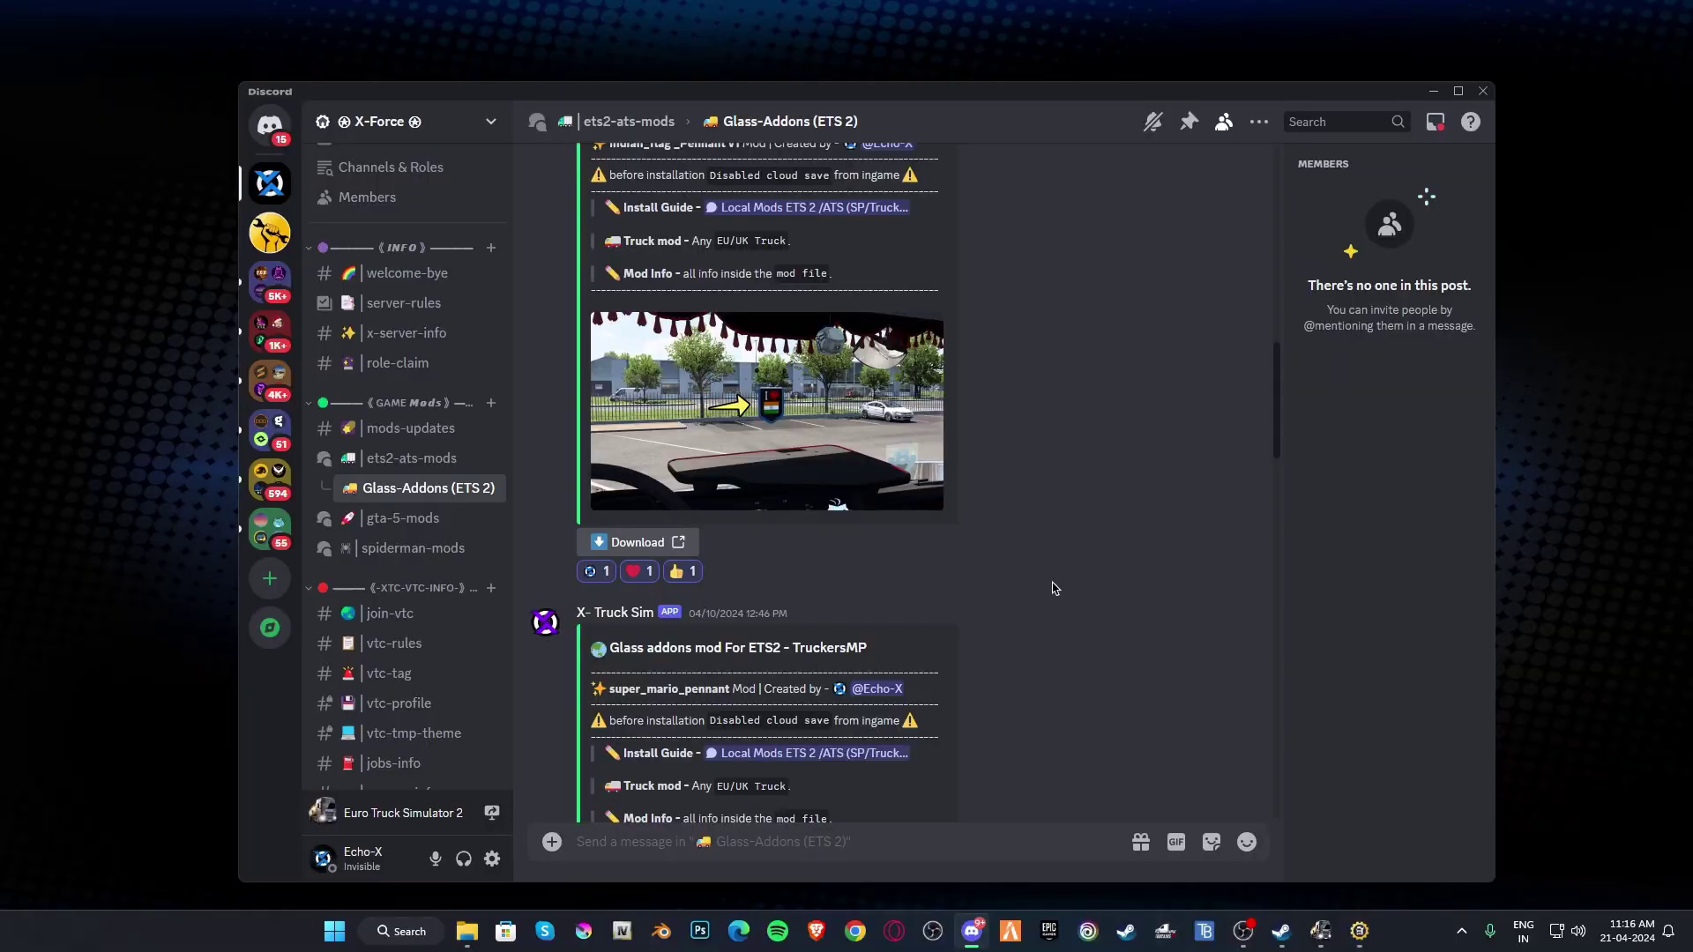
left_click(394, 464)
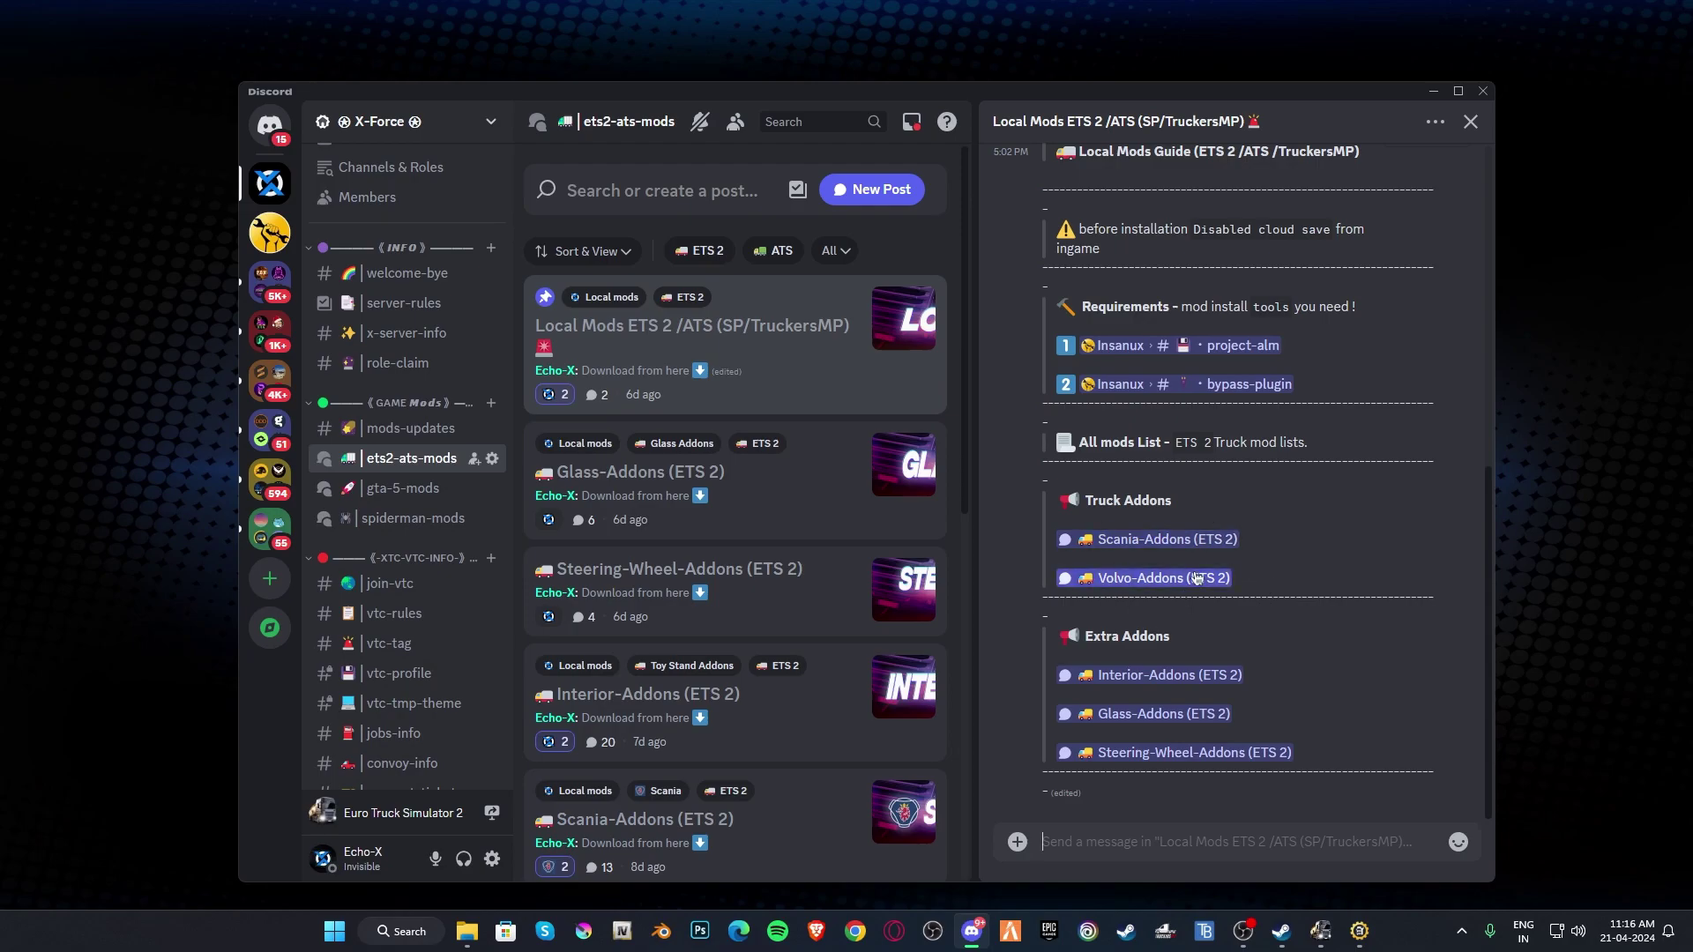
left_click(1158, 549)
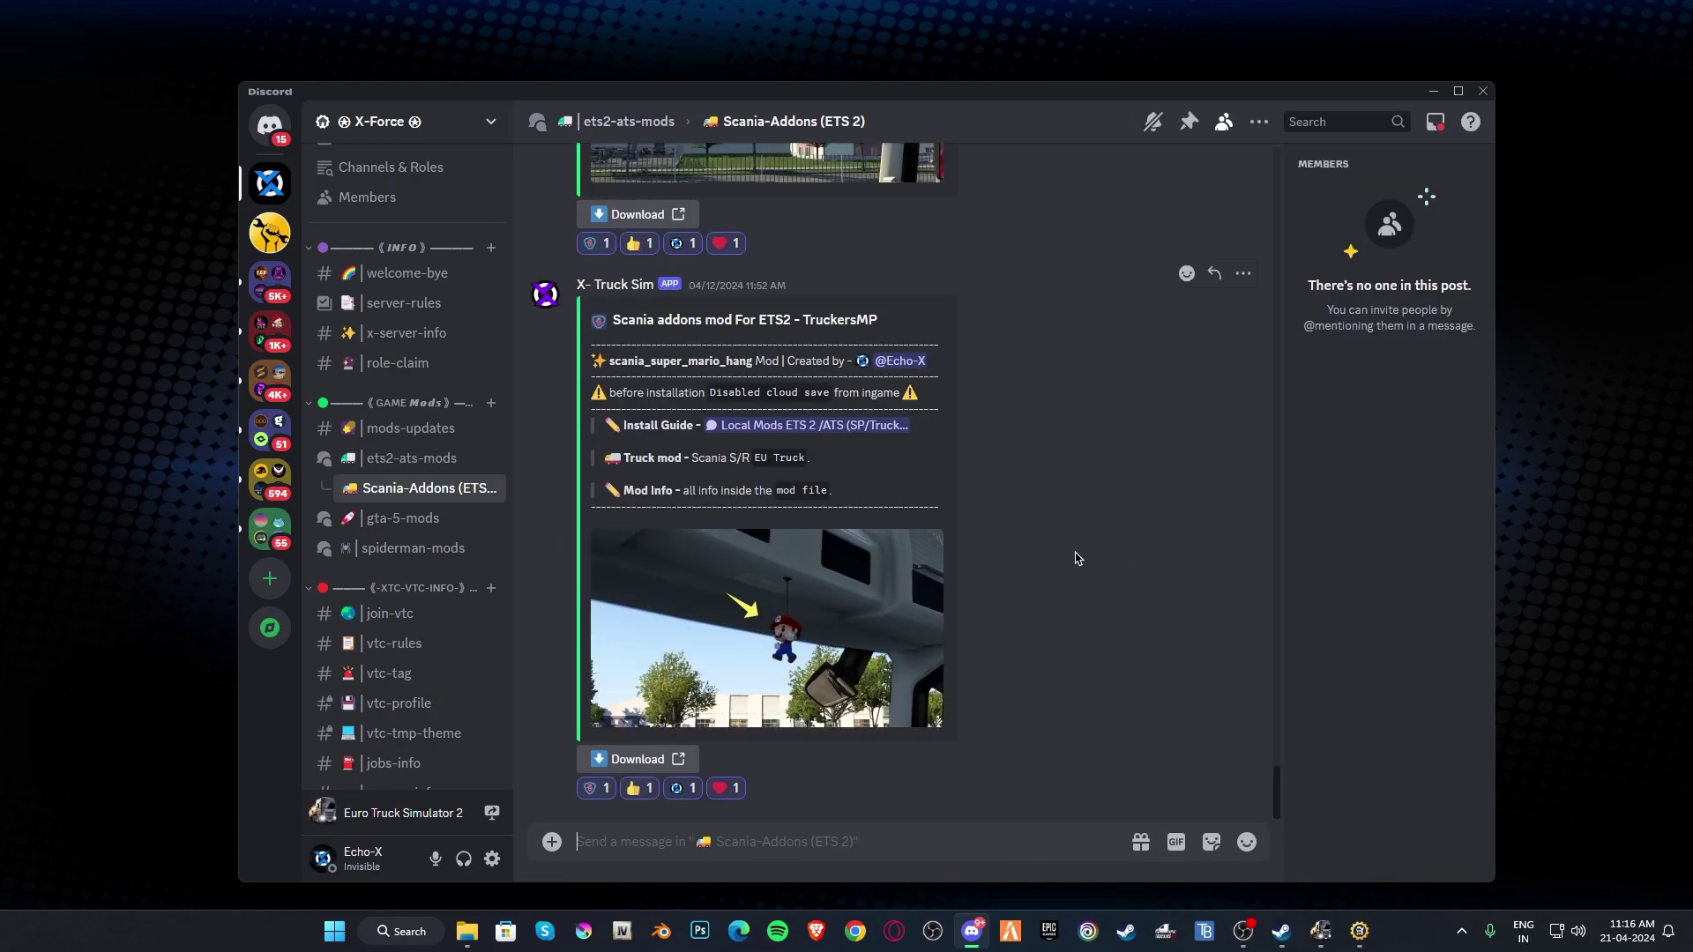
left_click_drag(1273, 786, 1267, 642)
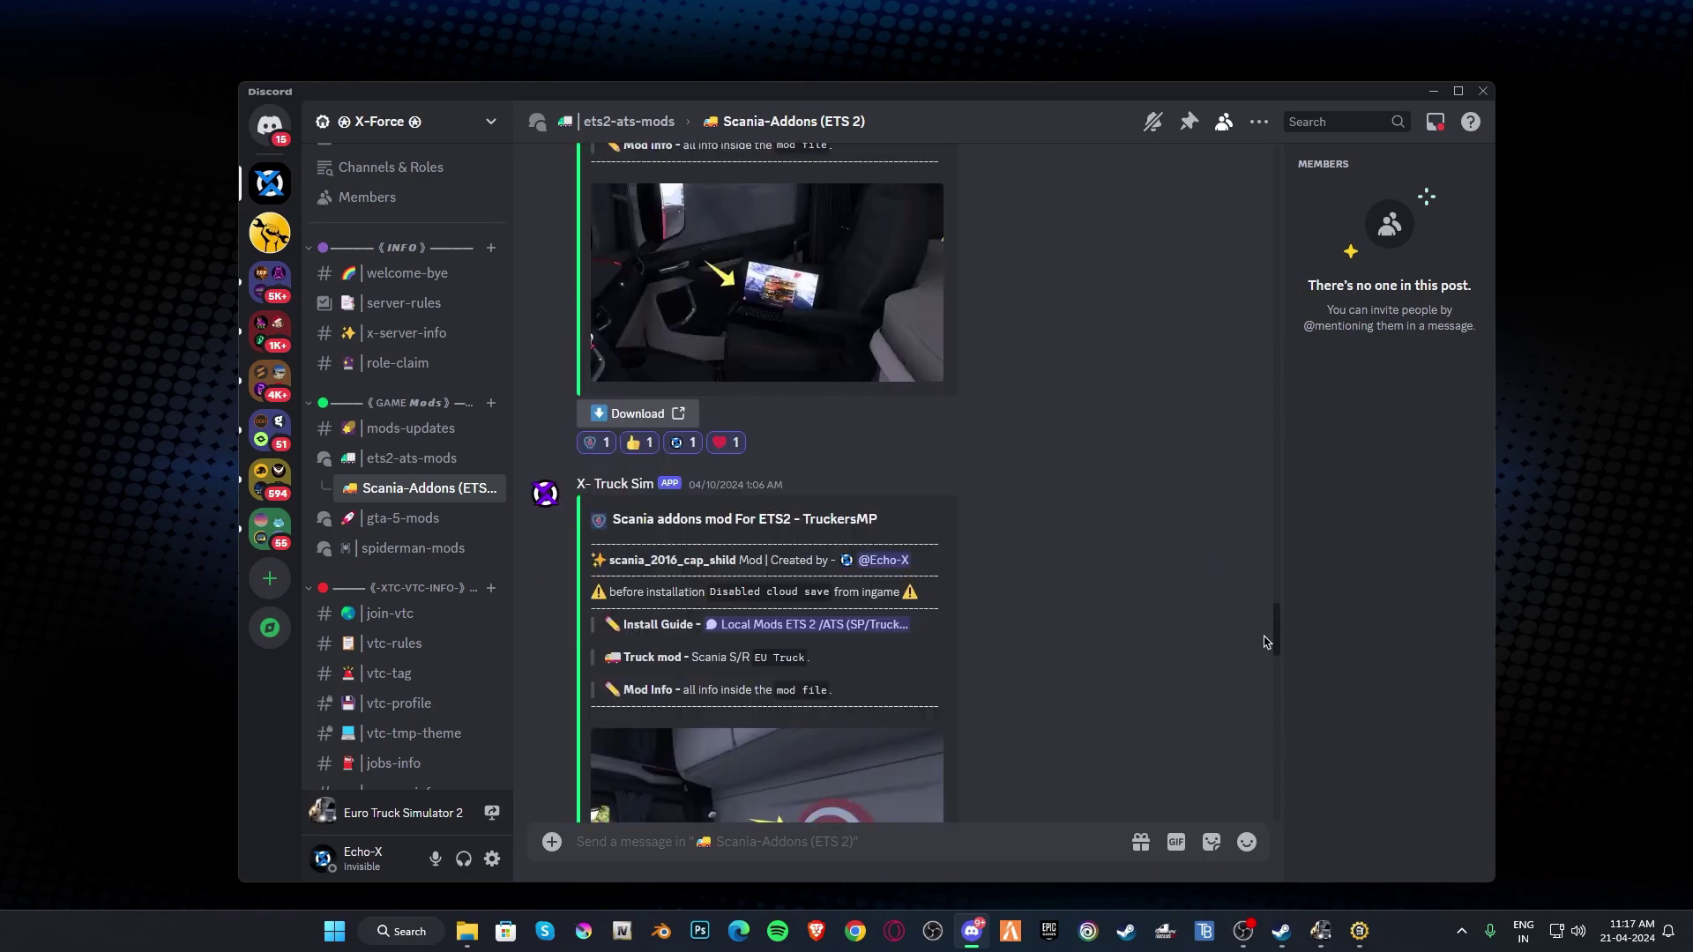
left_click(638, 414)
left_click(1043, 586)
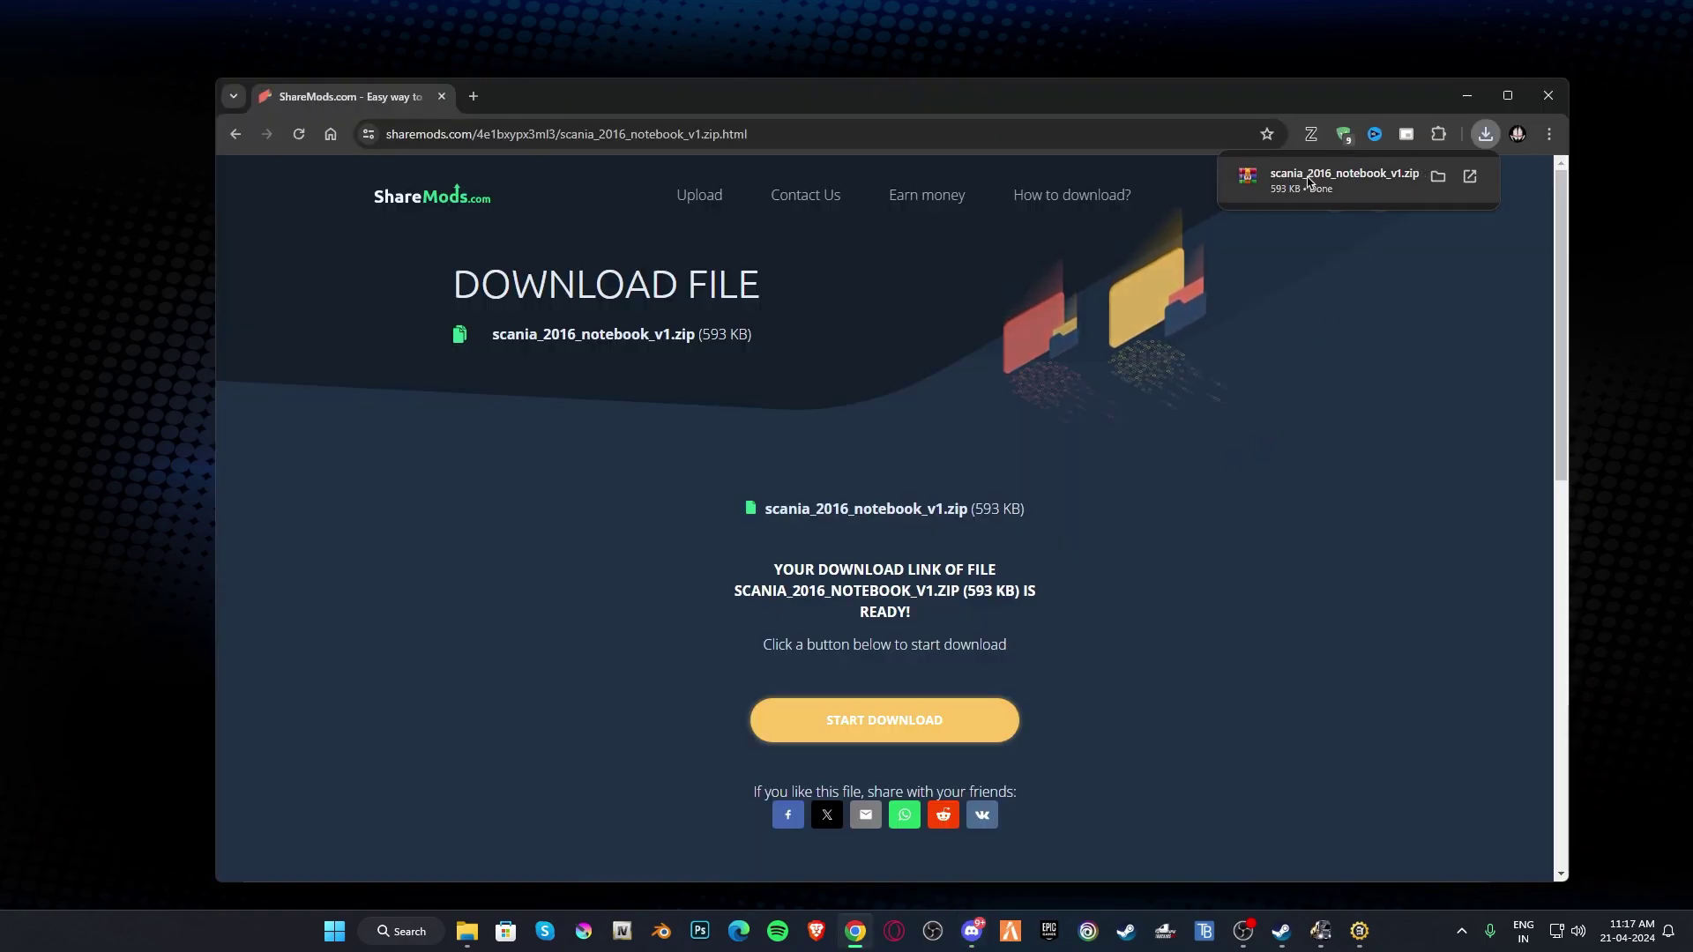
Step: Open the downloaded scania_2016_notebook_v1.zip archive, close the browser and minimize Discord
left_click(1309, 182)
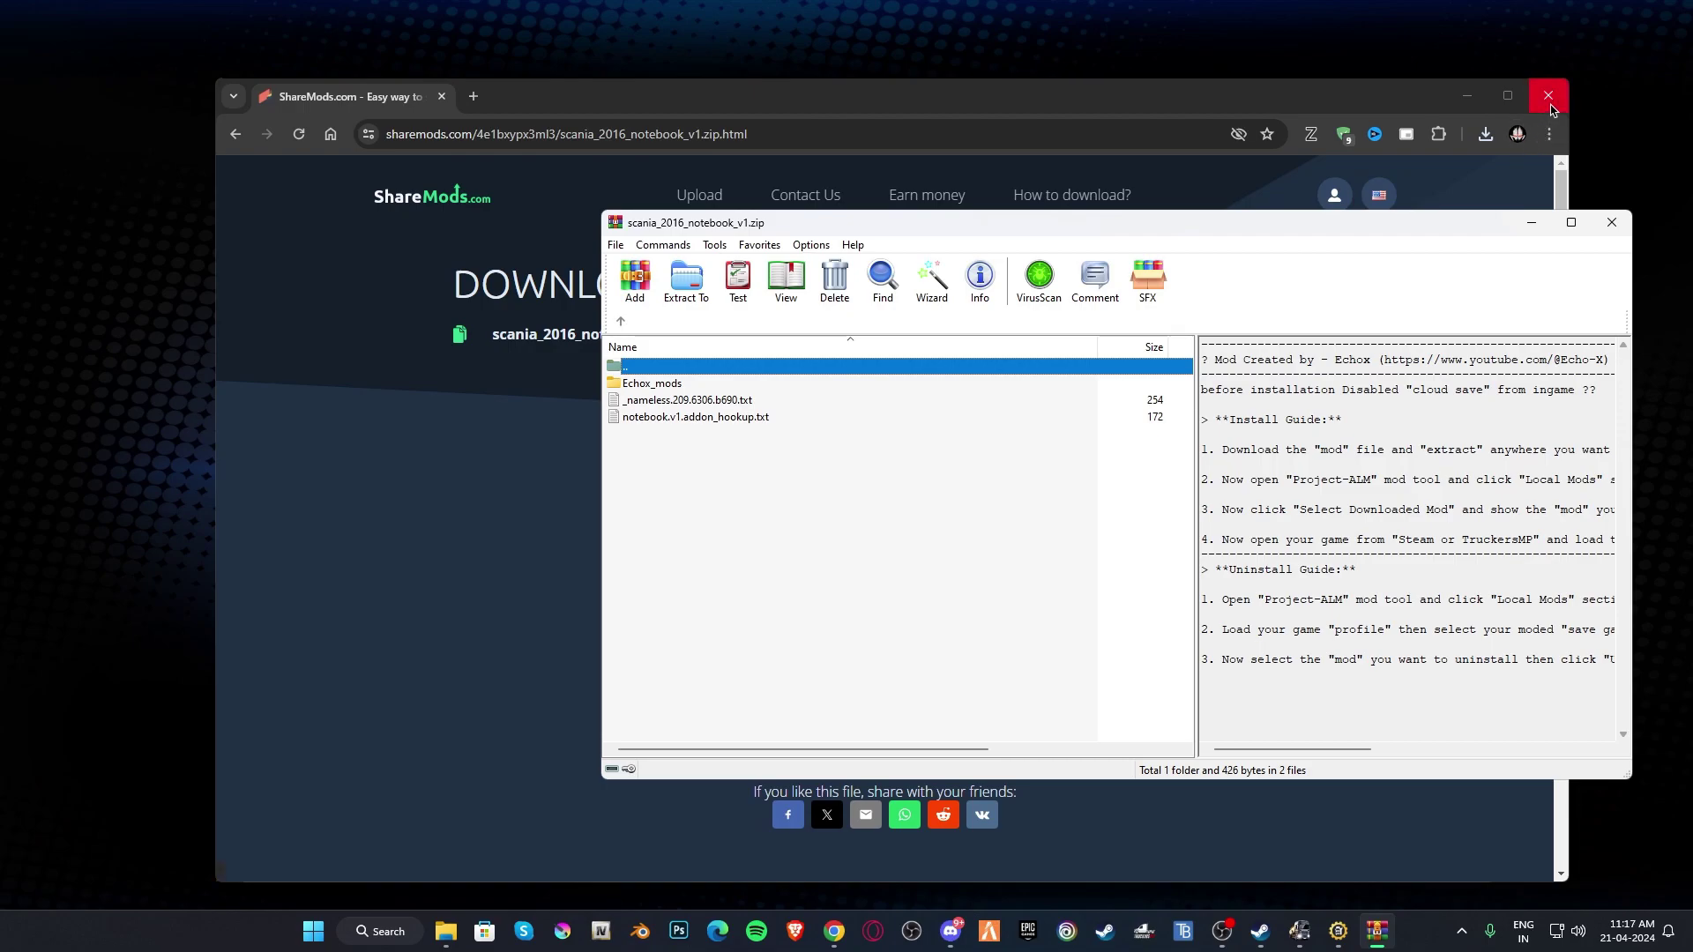
left_click(1549, 96)
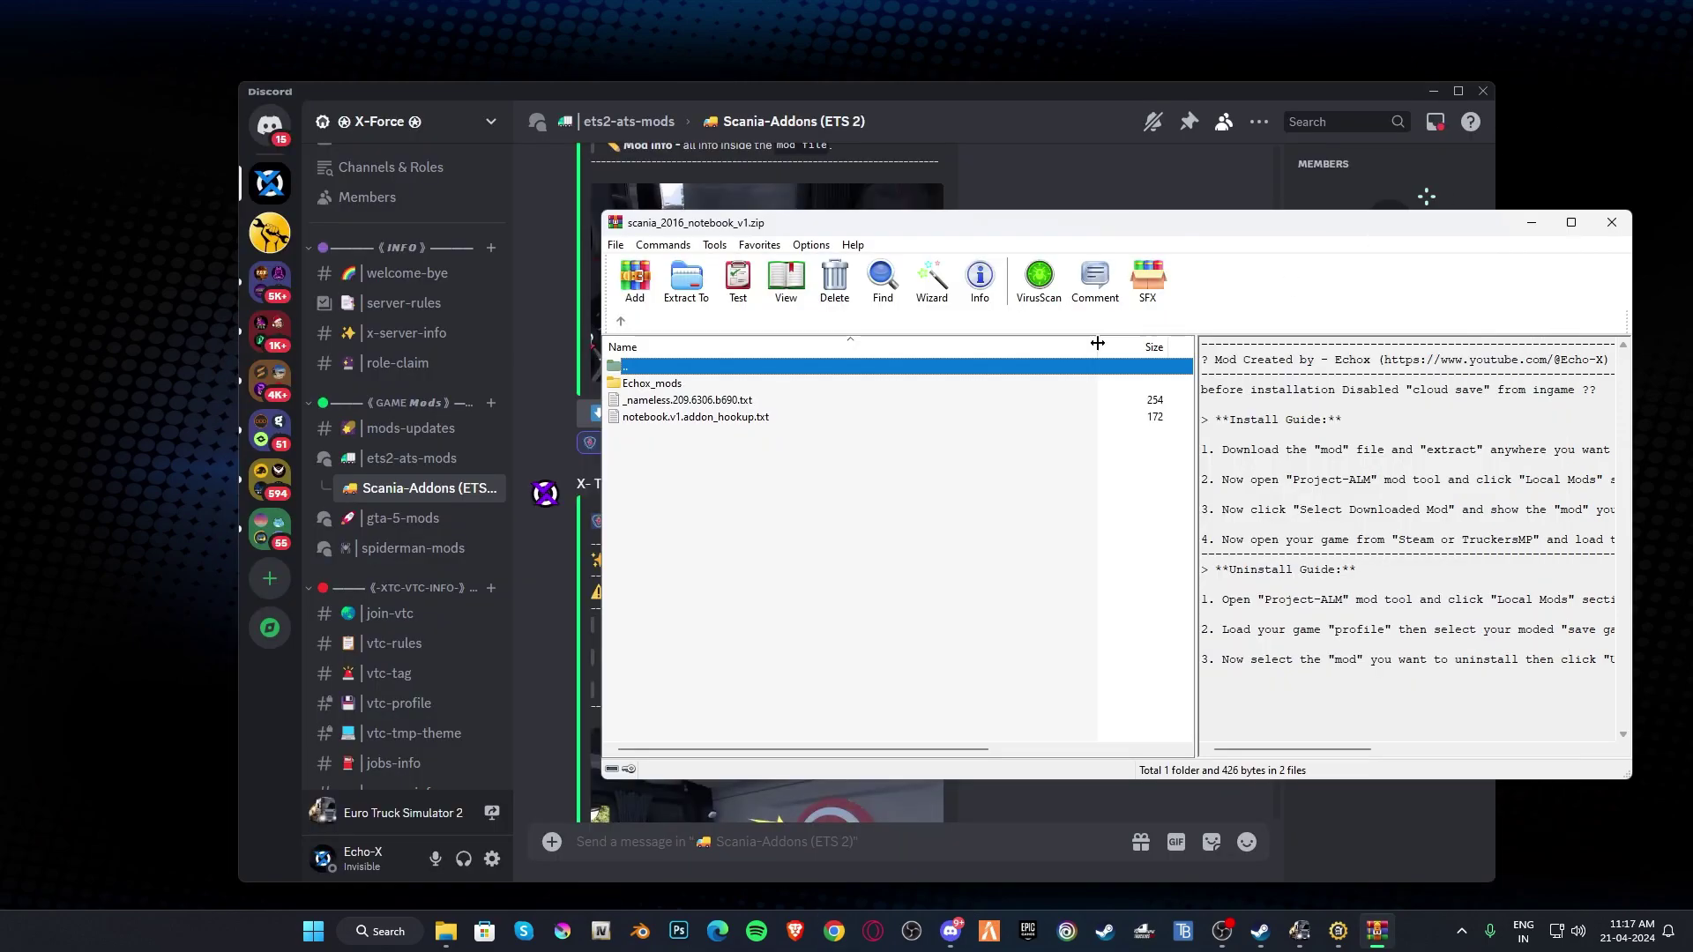
left_click(1438, 93)
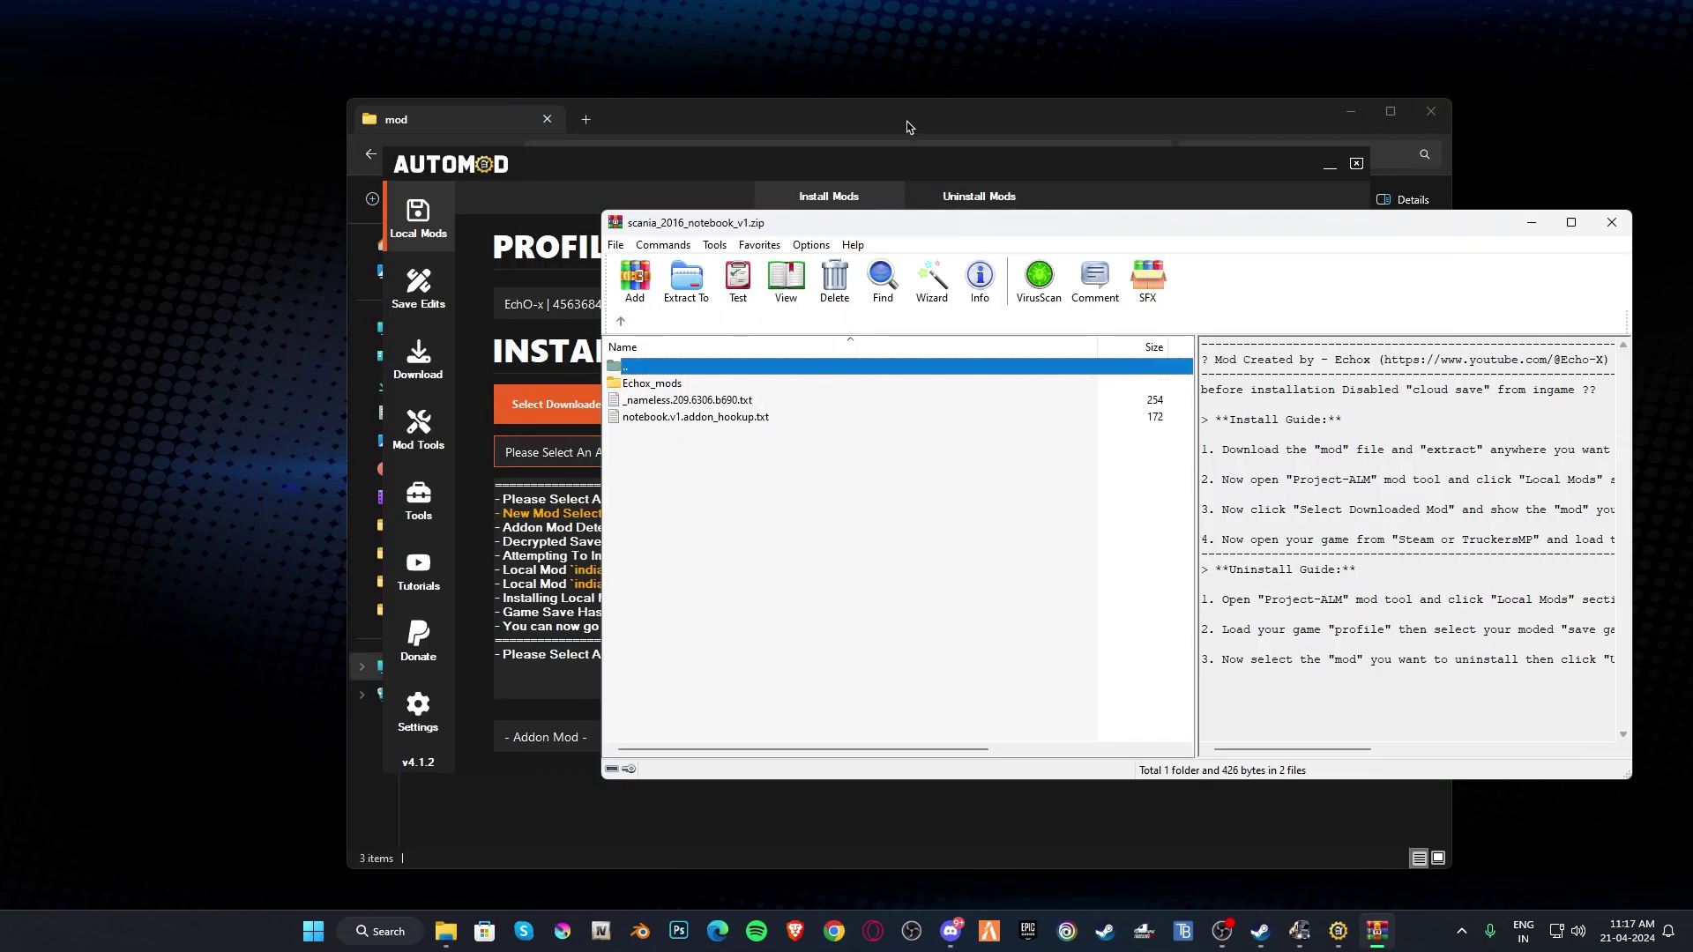
Step: In File Explorer, delete the Indian pennant mod's folder and text files from the mod folder
left_click(445, 931)
key("ctrl+a")
right_click(467, 263)
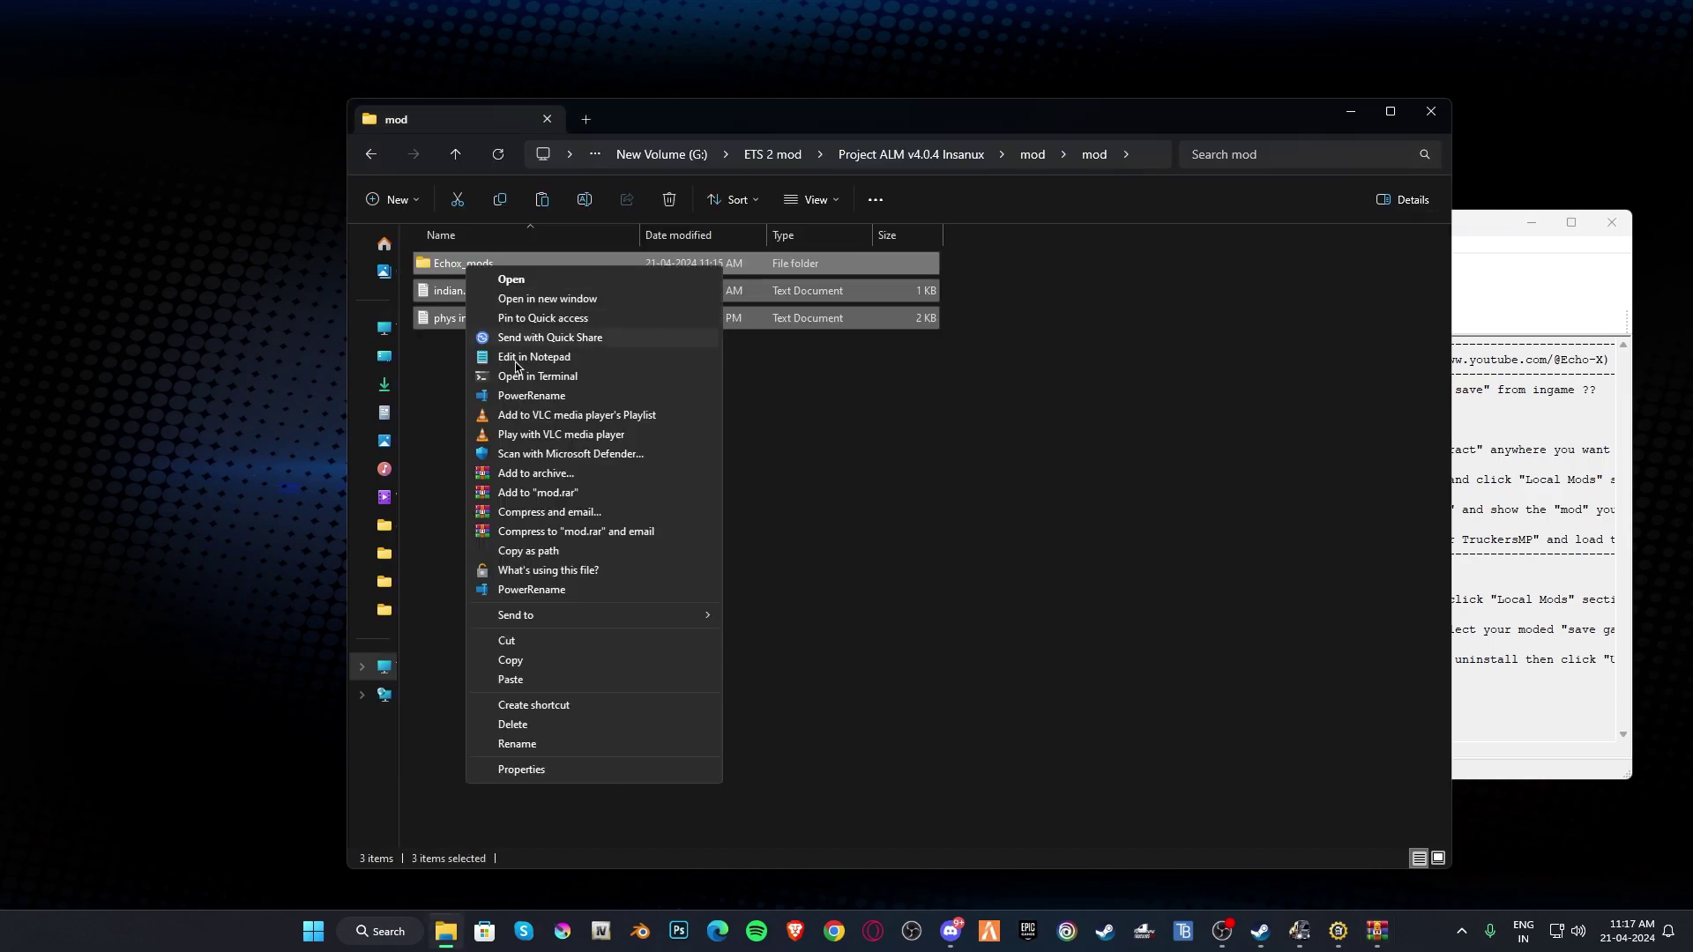
left_click(533, 725)
Step: Extract the Echox_mods folder and both text files from the notebook archive into the mod folder, and close the archive
left_click(1499, 672)
left_click_drag(780, 621, 643, 383)
left_click_drag(643, 383, 533, 537)
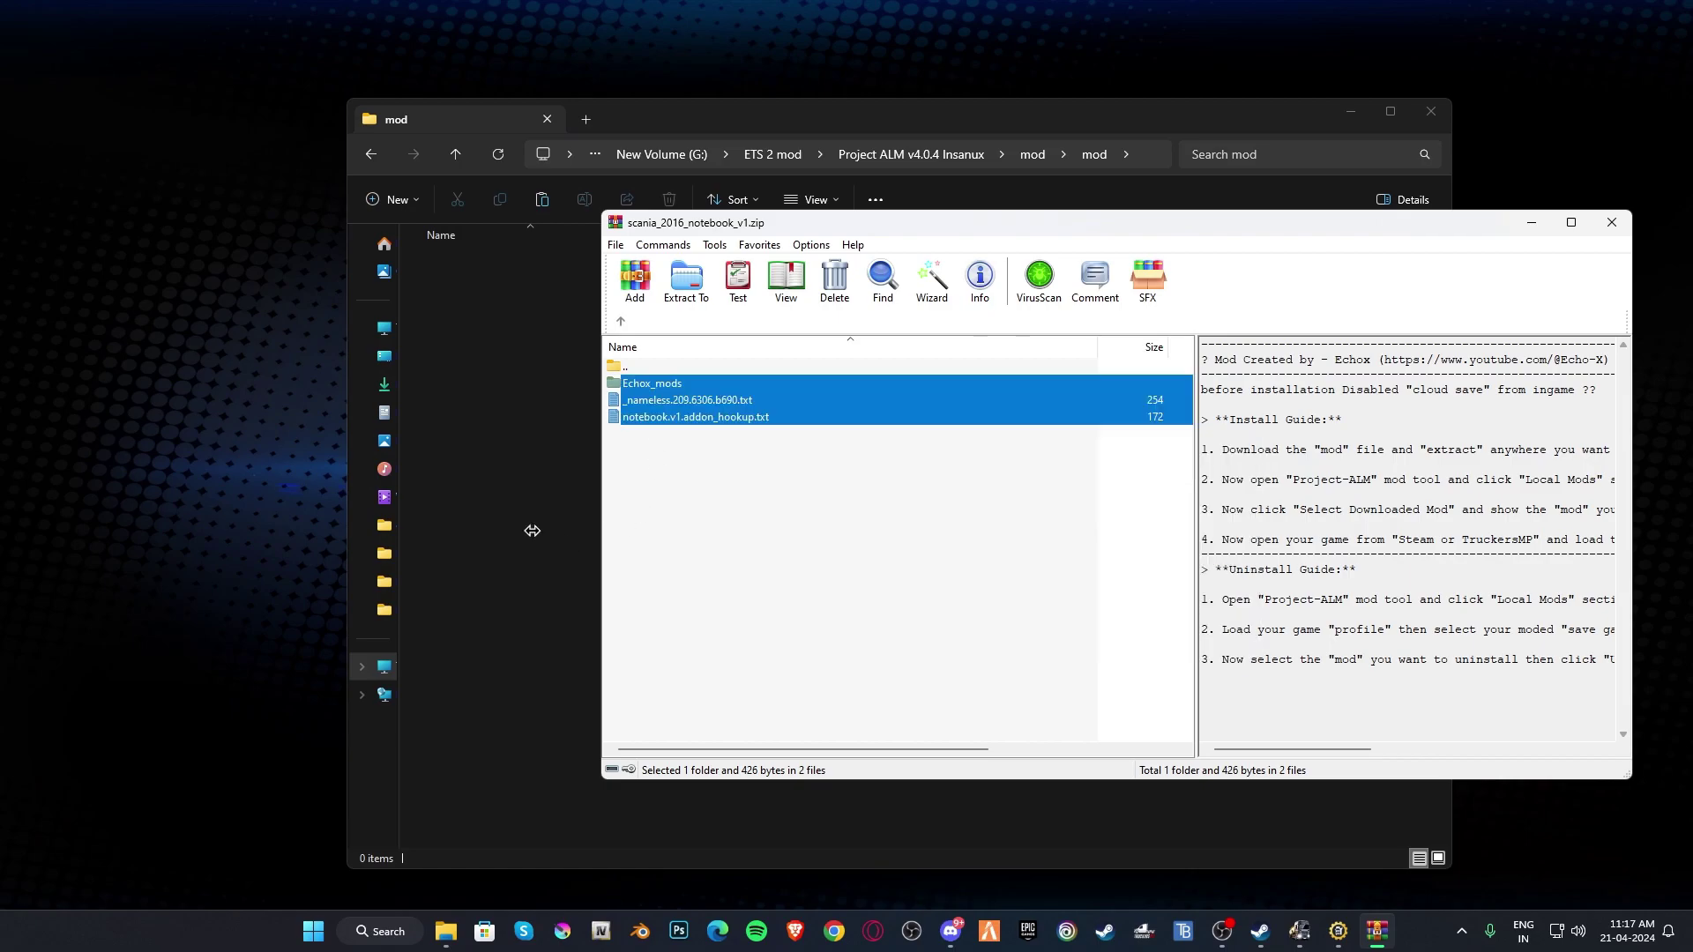
left_click(1612, 222)
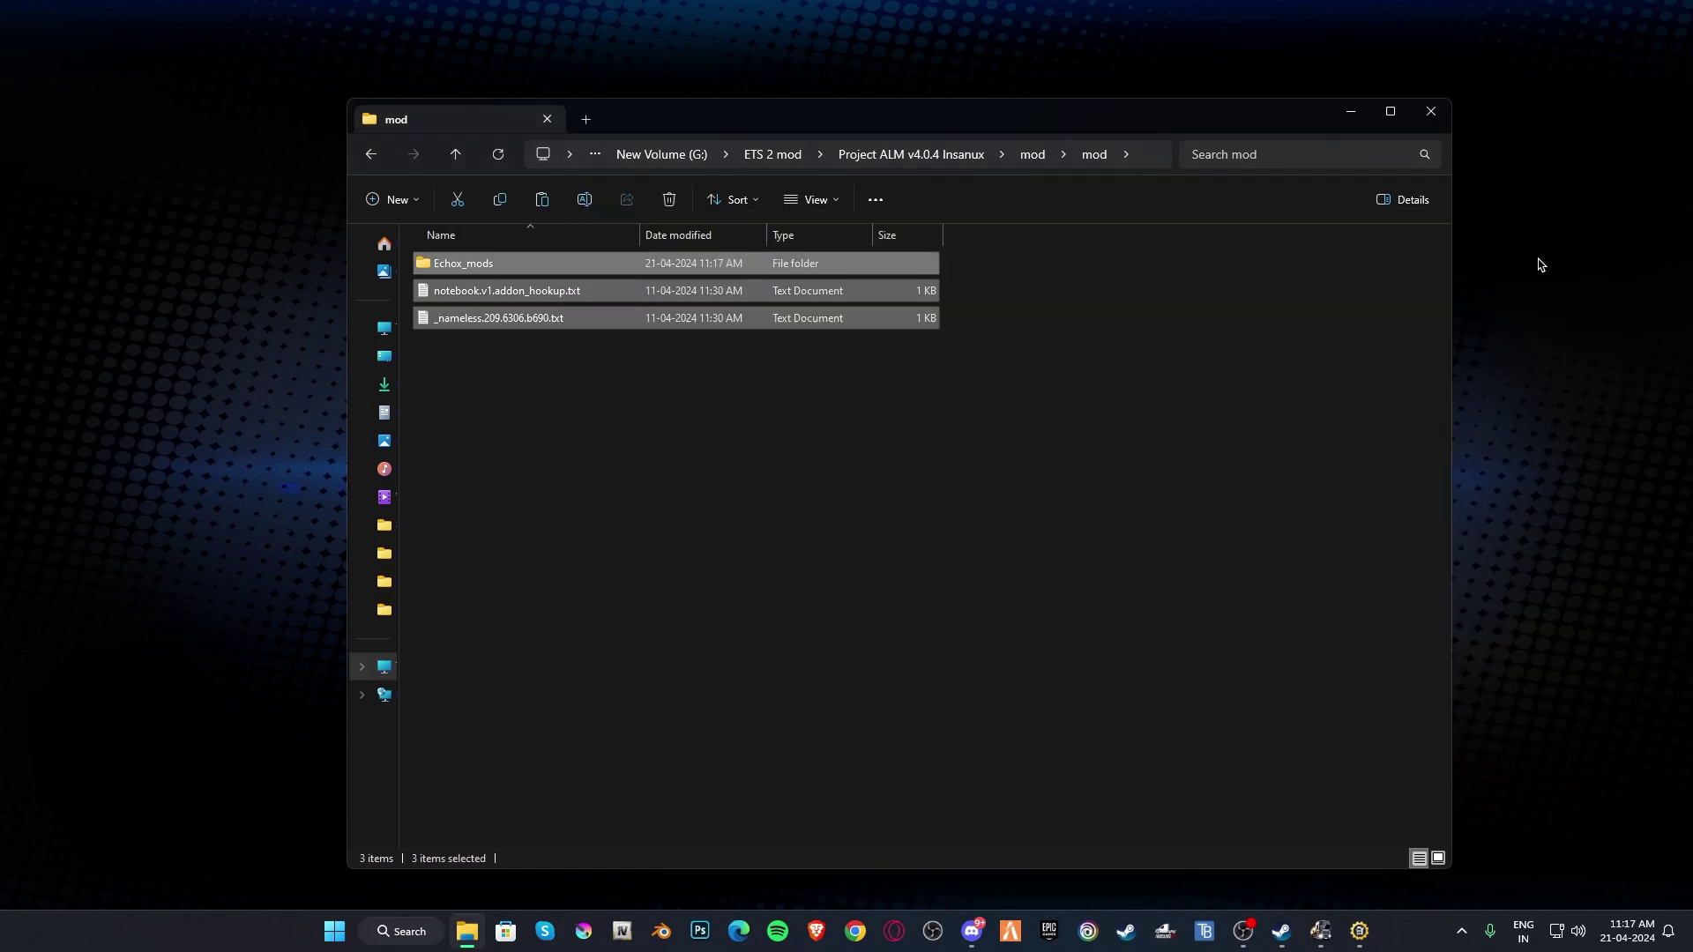
left_click(706, 439)
Step: Switch to Project ALM and reselect the player profile and the save mod for the notebook installation
key("alt+Tab")
left_click(857, 304)
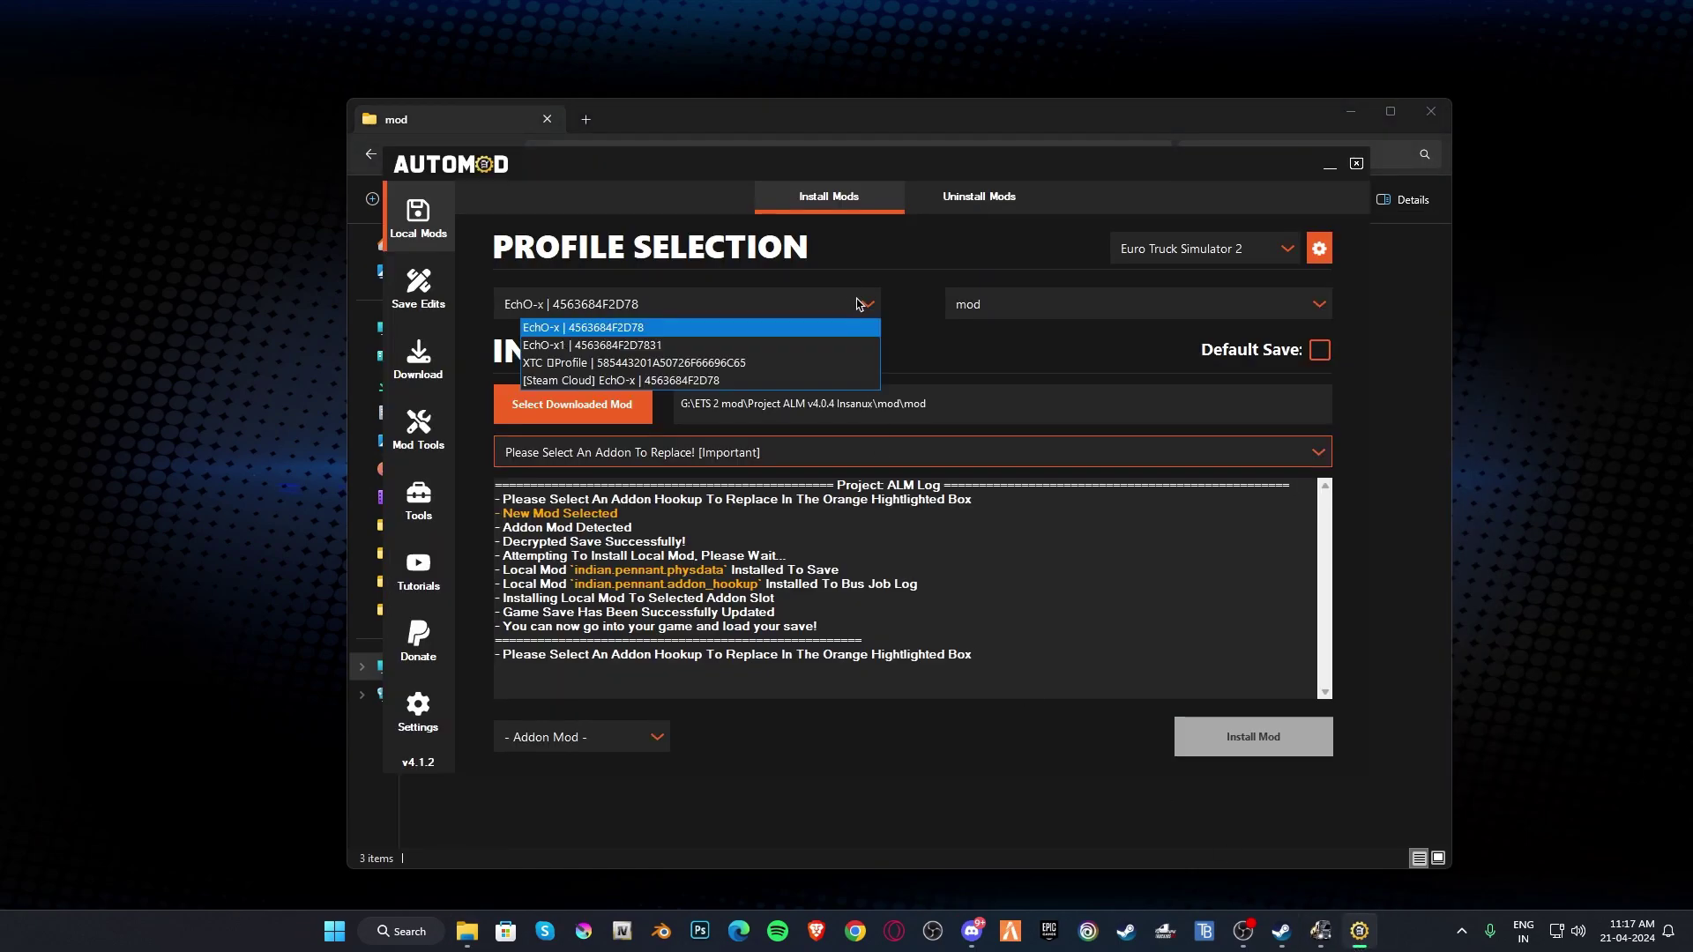
left_click(831, 326)
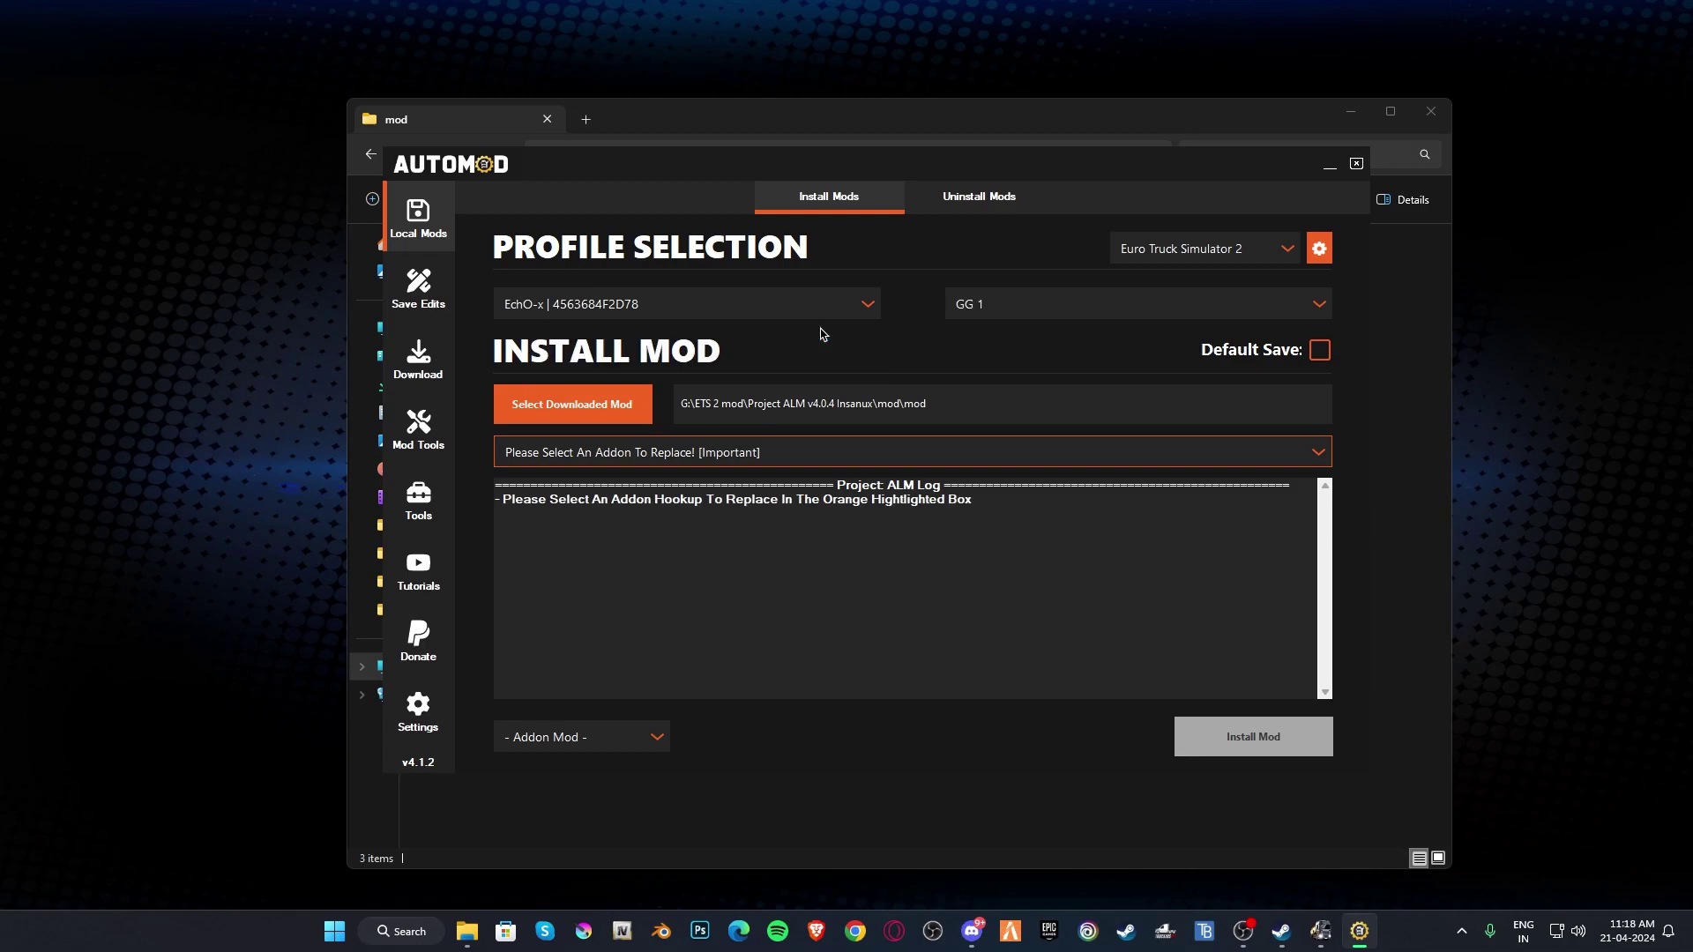
left_click(1020, 312)
left_click(1014, 360)
Step: Select the mod folder holding the notebook files as the downloaded mod and install it as a vehicle mod
left_click(617, 408)
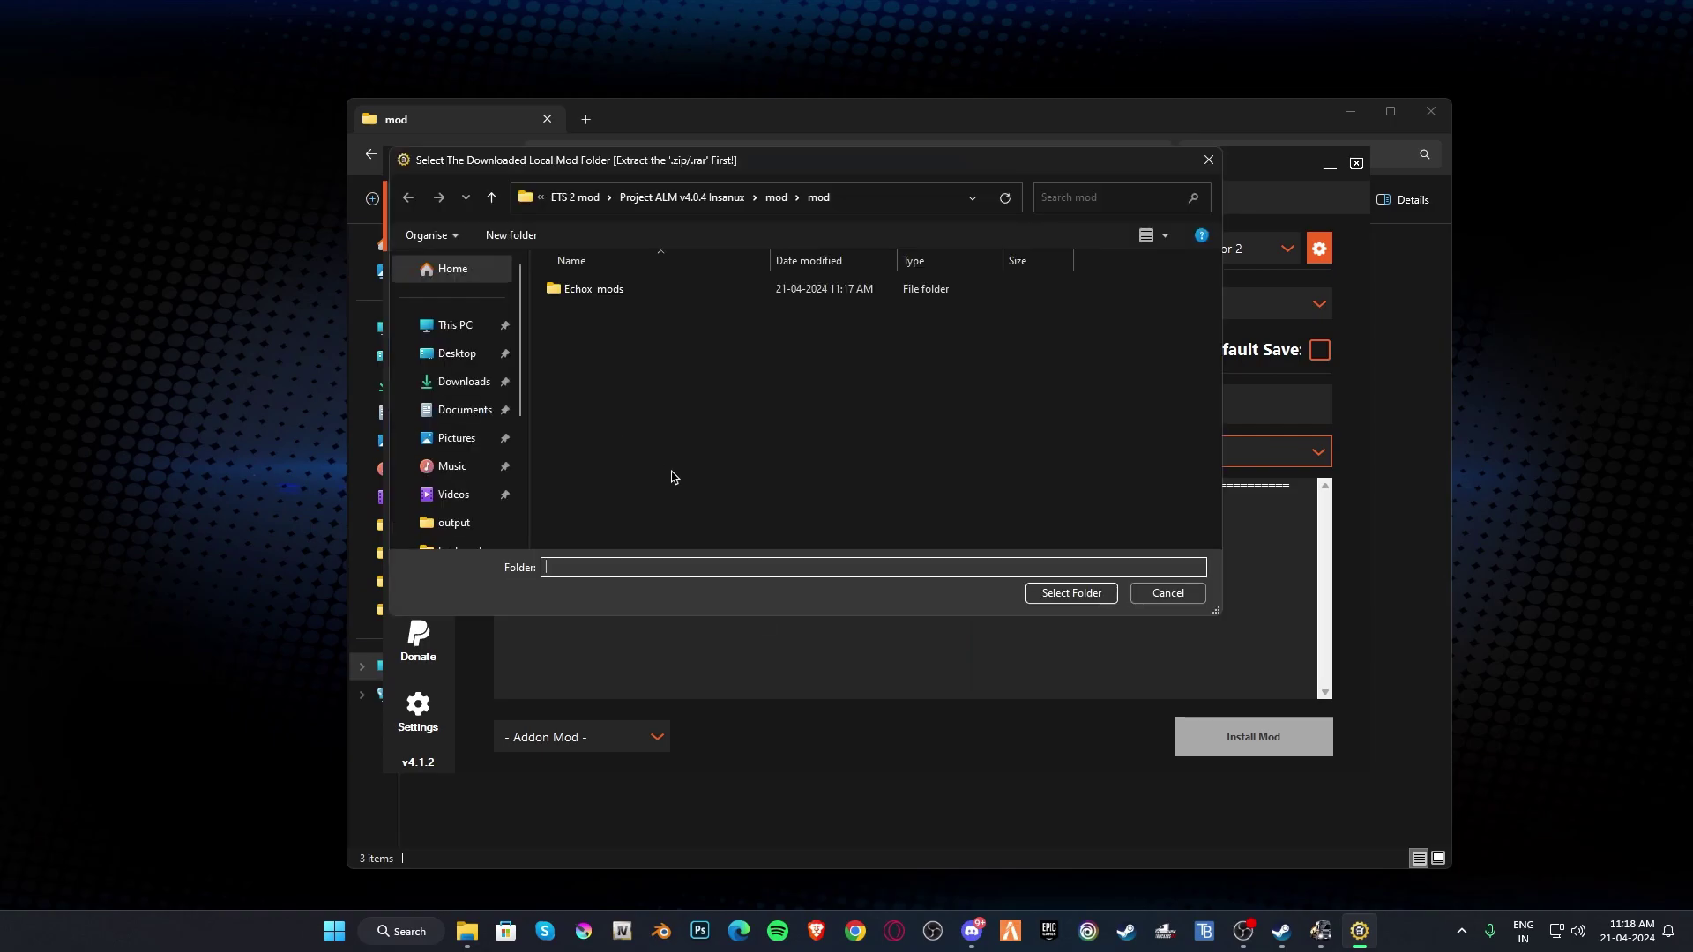
left_click(1070, 592)
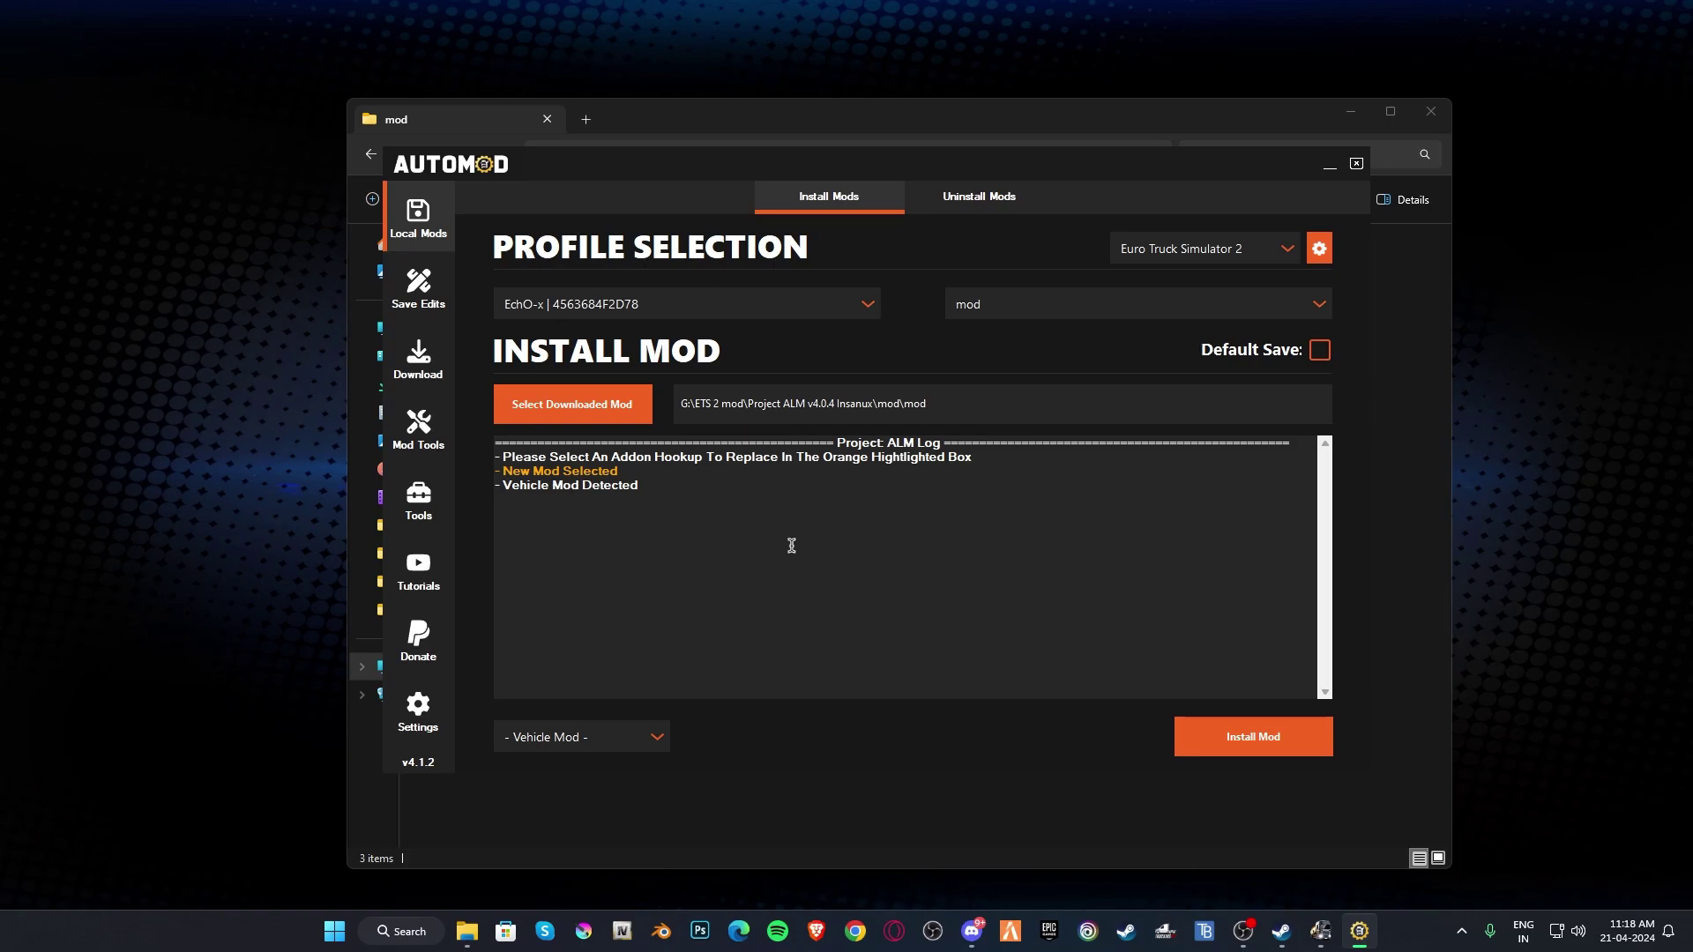
left_click(1226, 738)
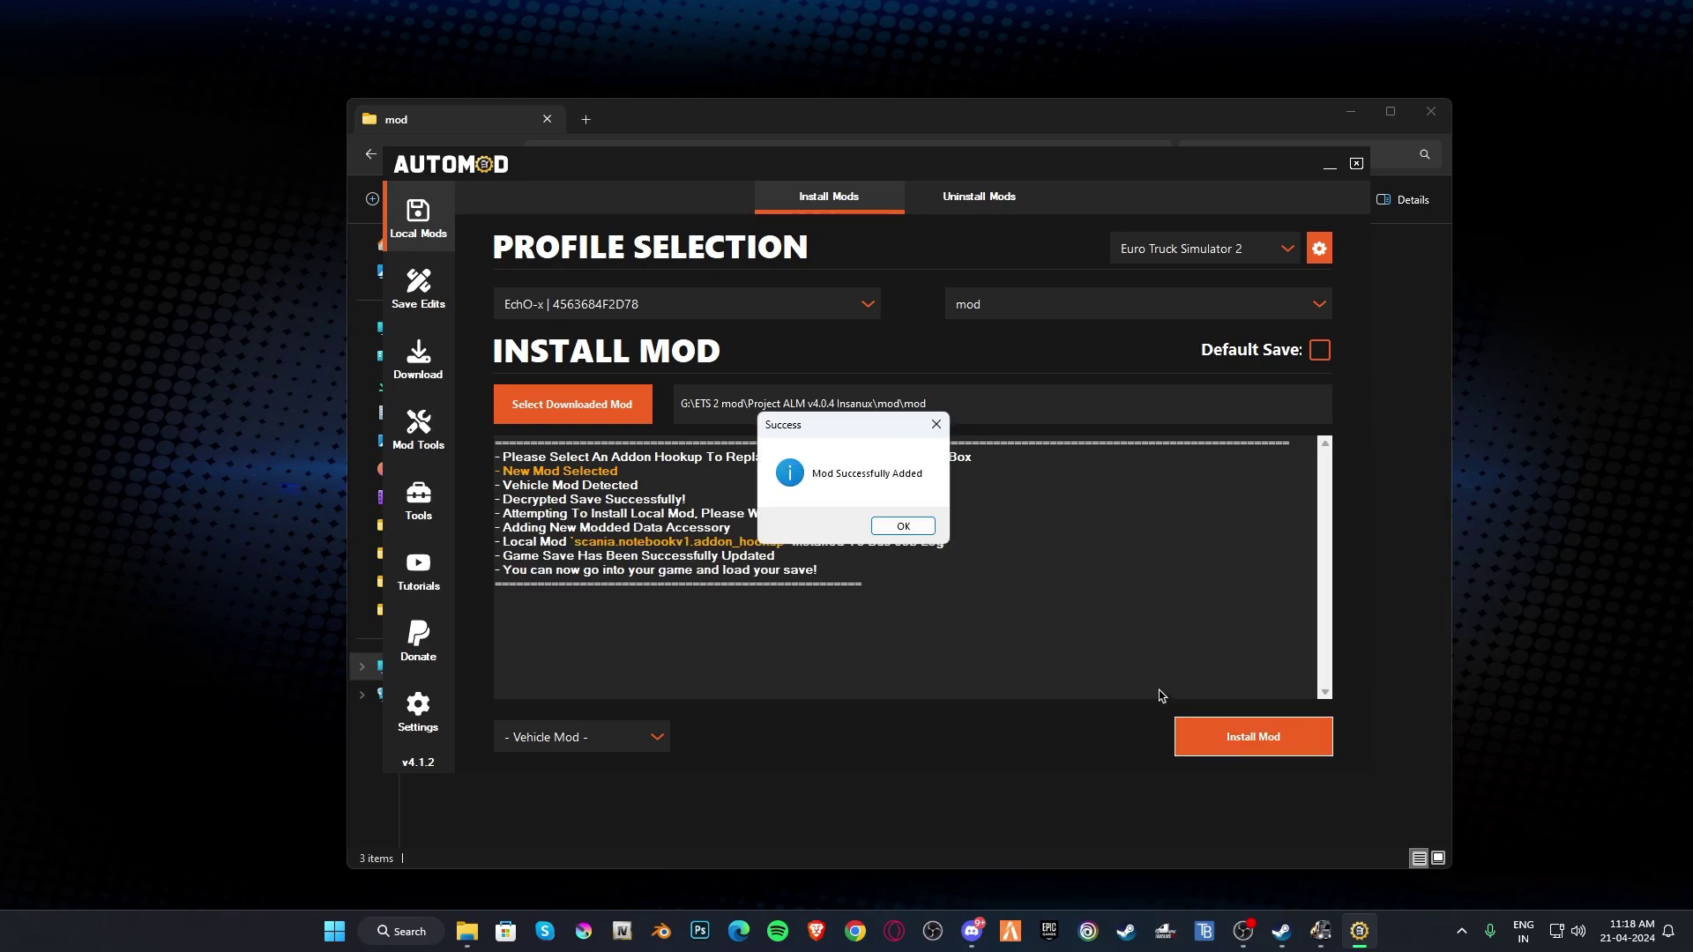
left_click(900, 532)
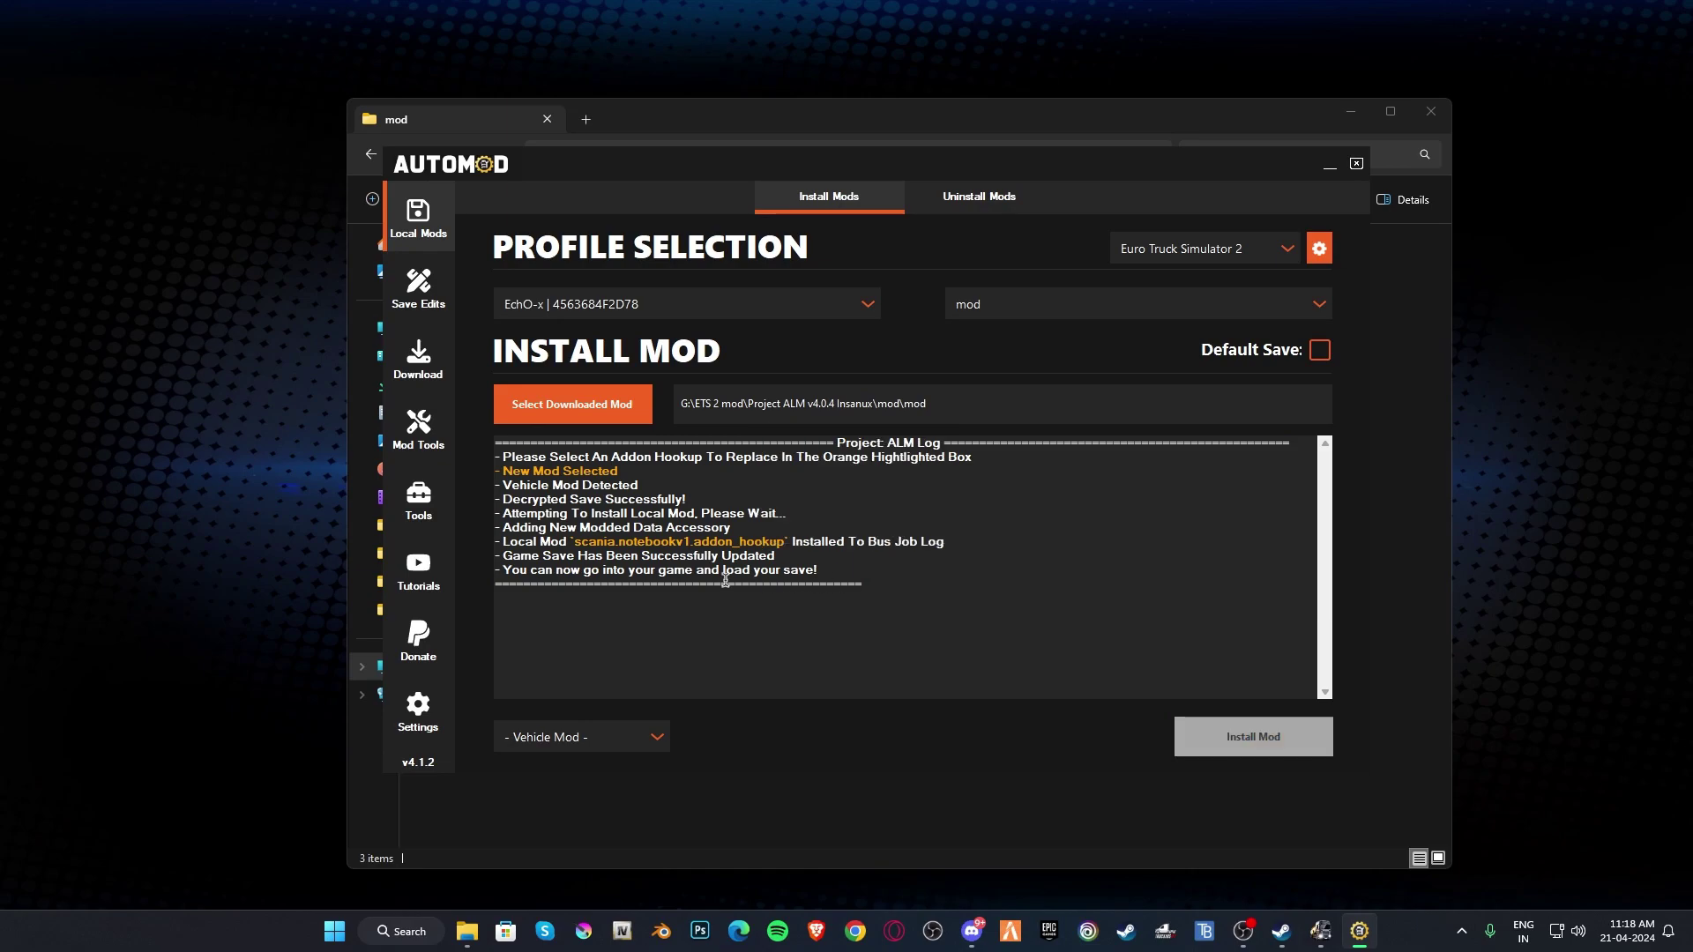
Step: Return to Euro Truck Simulator 2, load the save mod and look at the notebook on the passenger seat
left_click(1321, 924)
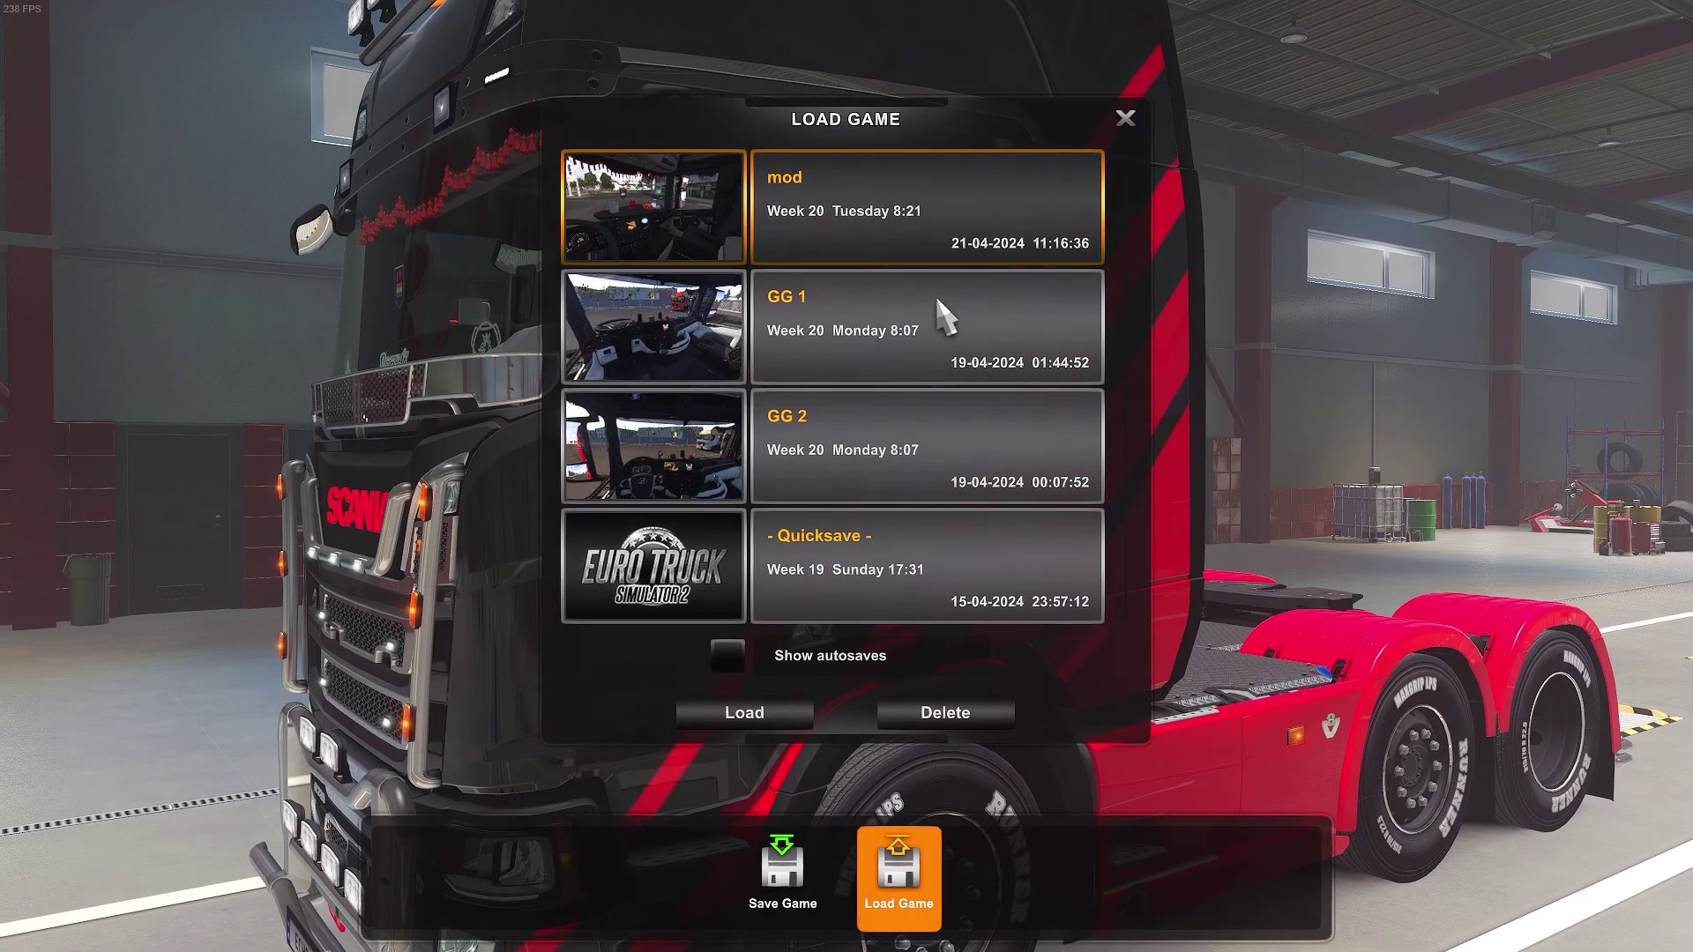
double_click(816, 216)
left_click(921, 617)
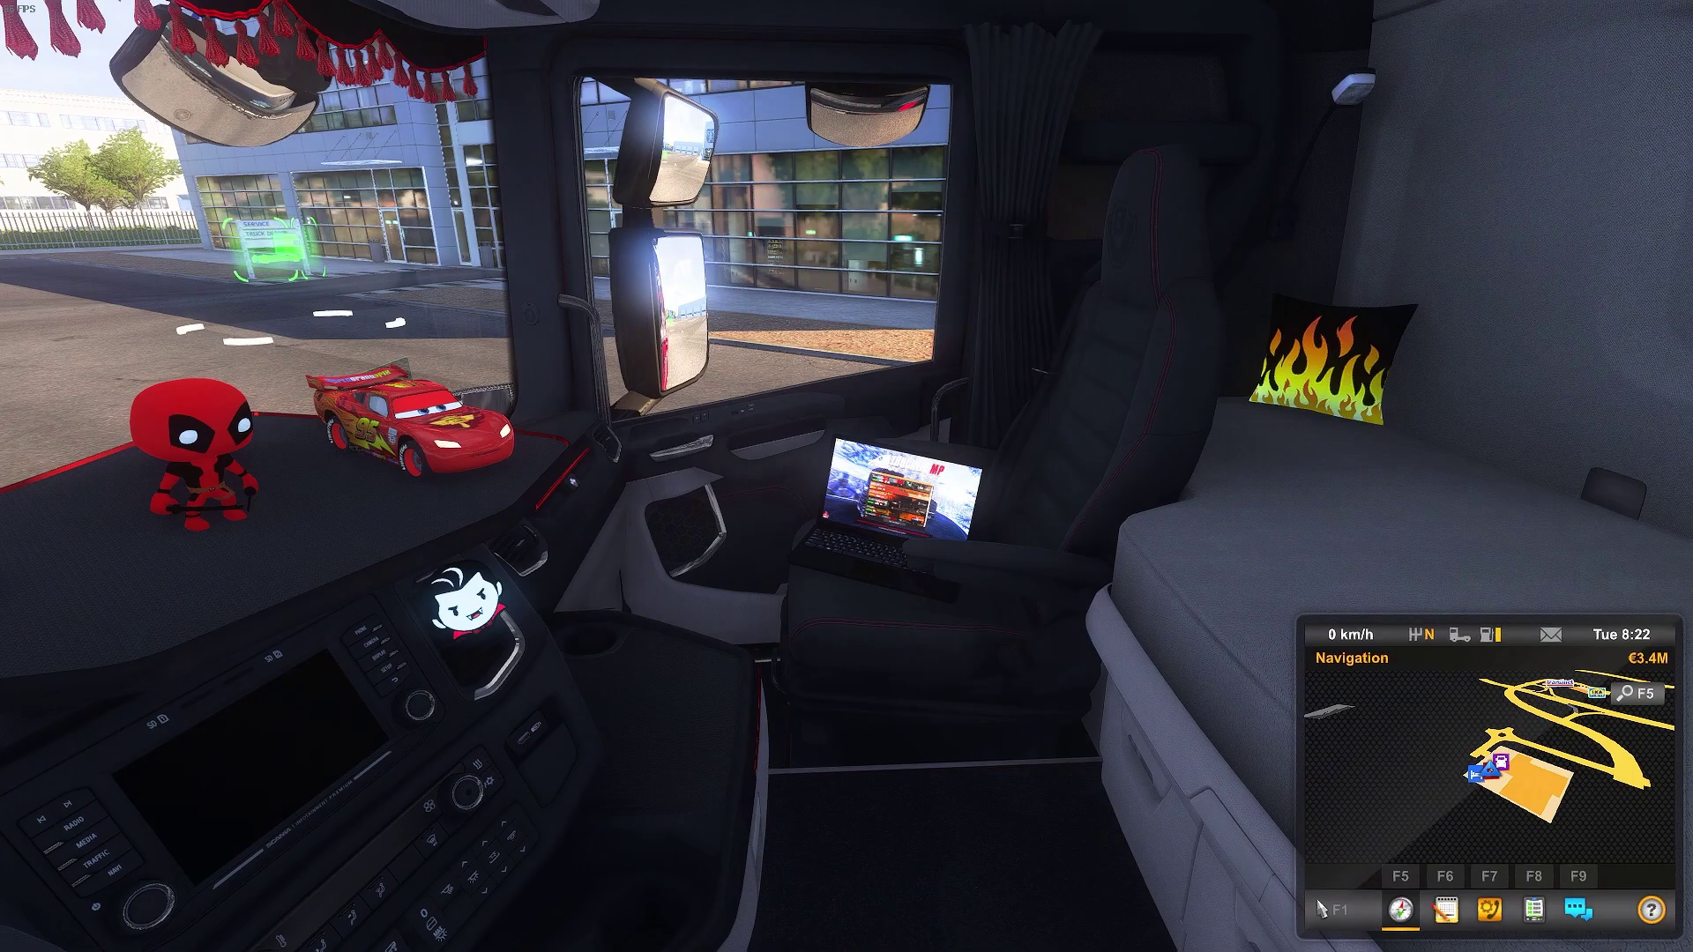
key("z")
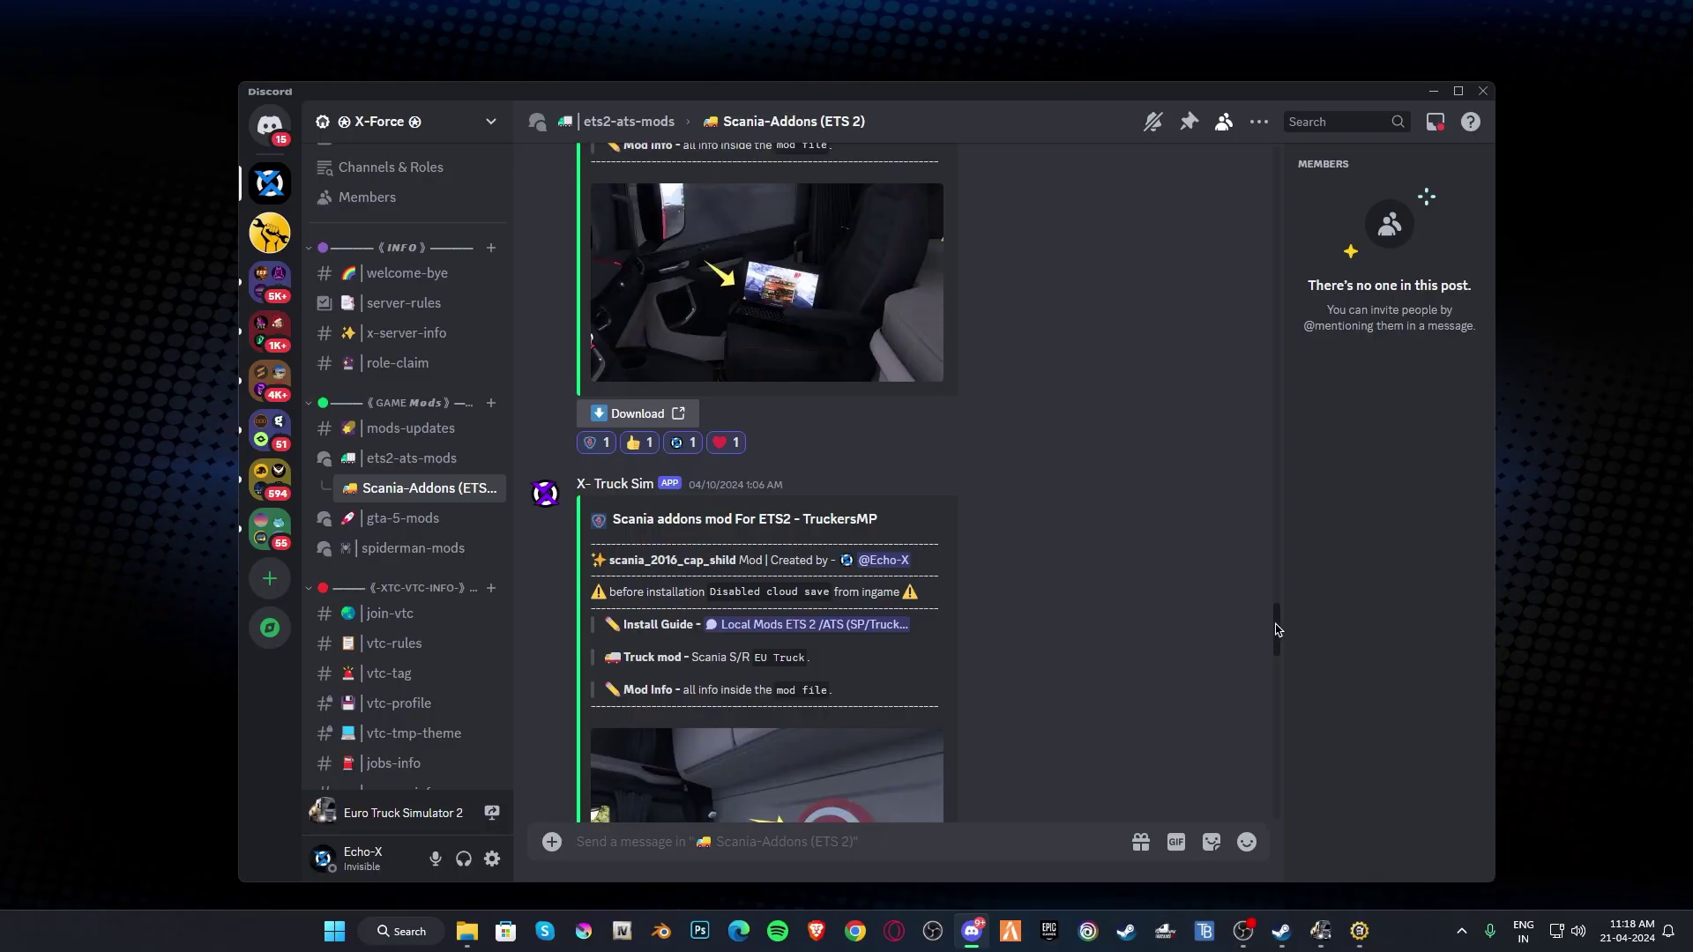
Step: Switch to Discord, download the scania_steve_hang mod from the Scania-Addons post, open its archive and close the browser
scroll(1270, 653, "down", 10)
left_click_drag(1270, 666, 1256, 707)
left_click(663, 656)
left_click(1042, 576)
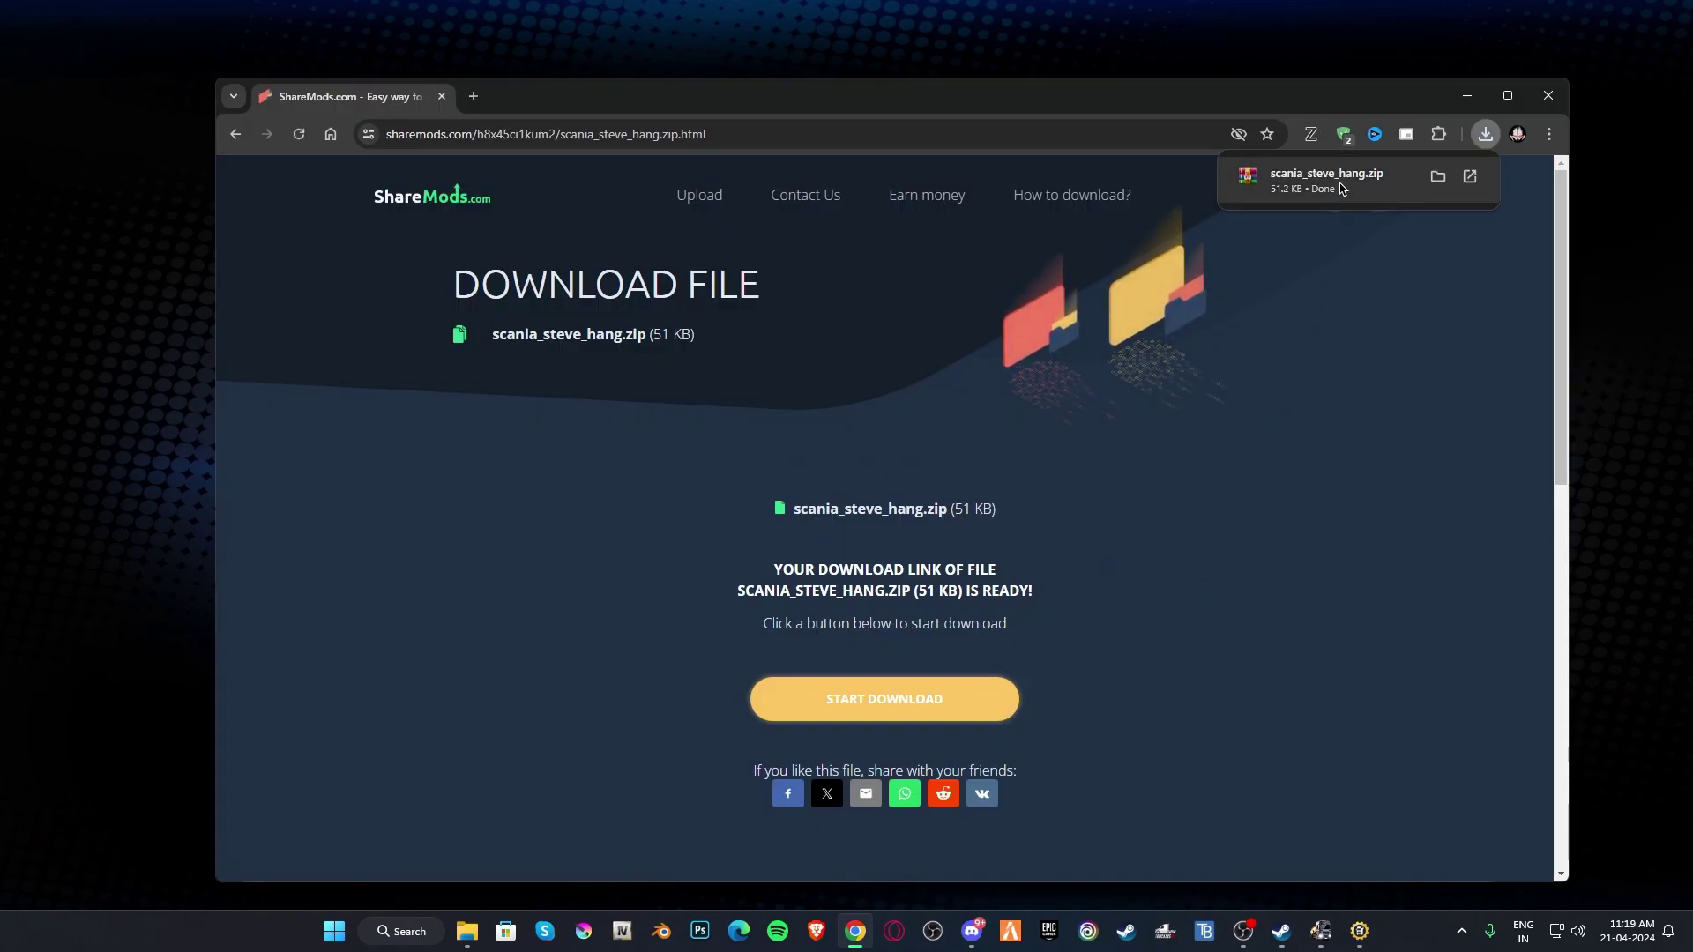
left_click(1341, 189)
left_click(1549, 96)
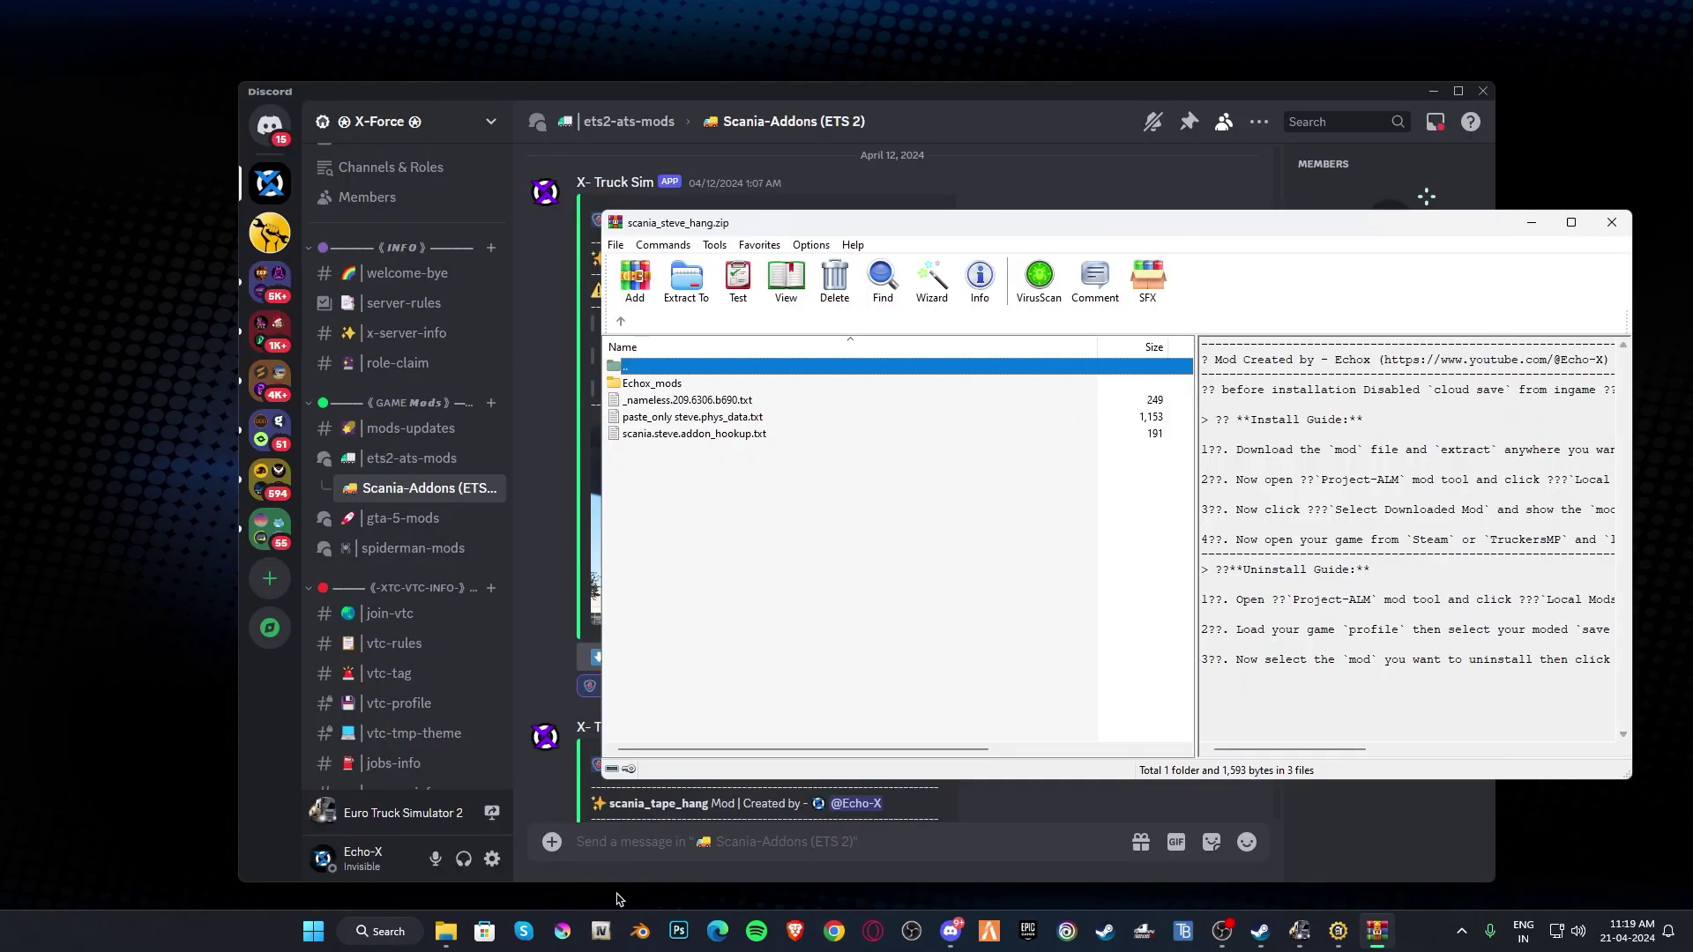
Step: Delete the notebook mod's folder and text files from the mod folder in File Explorer
left_click(434, 942)
left_click_drag(467, 391, 460, 270)
right_click(460, 270)
left_click(555, 725)
Step: Extract the Echox_mods folder and the three text files from scania_steve_hang.zip into the mod folder, and close the archive
key("alt+Tab")
left_click_drag(806, 562, 644, 393)
left_click_drag(497, 493, 516, 496)
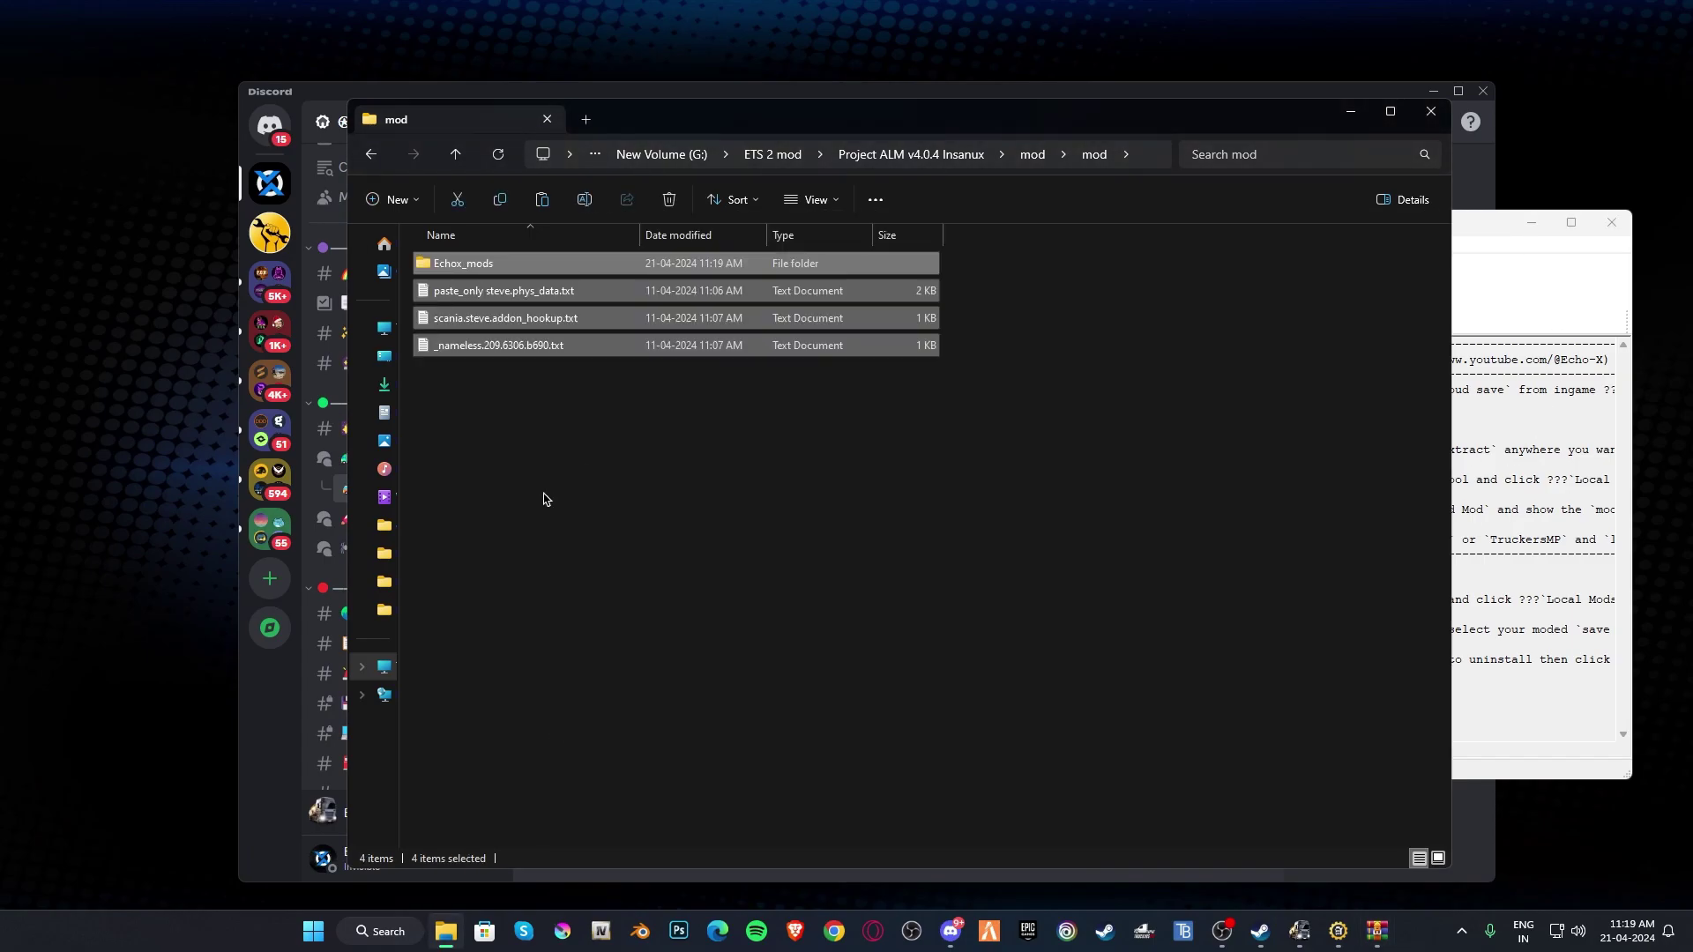
left_click(1611, 221)
left_click(956, 528)
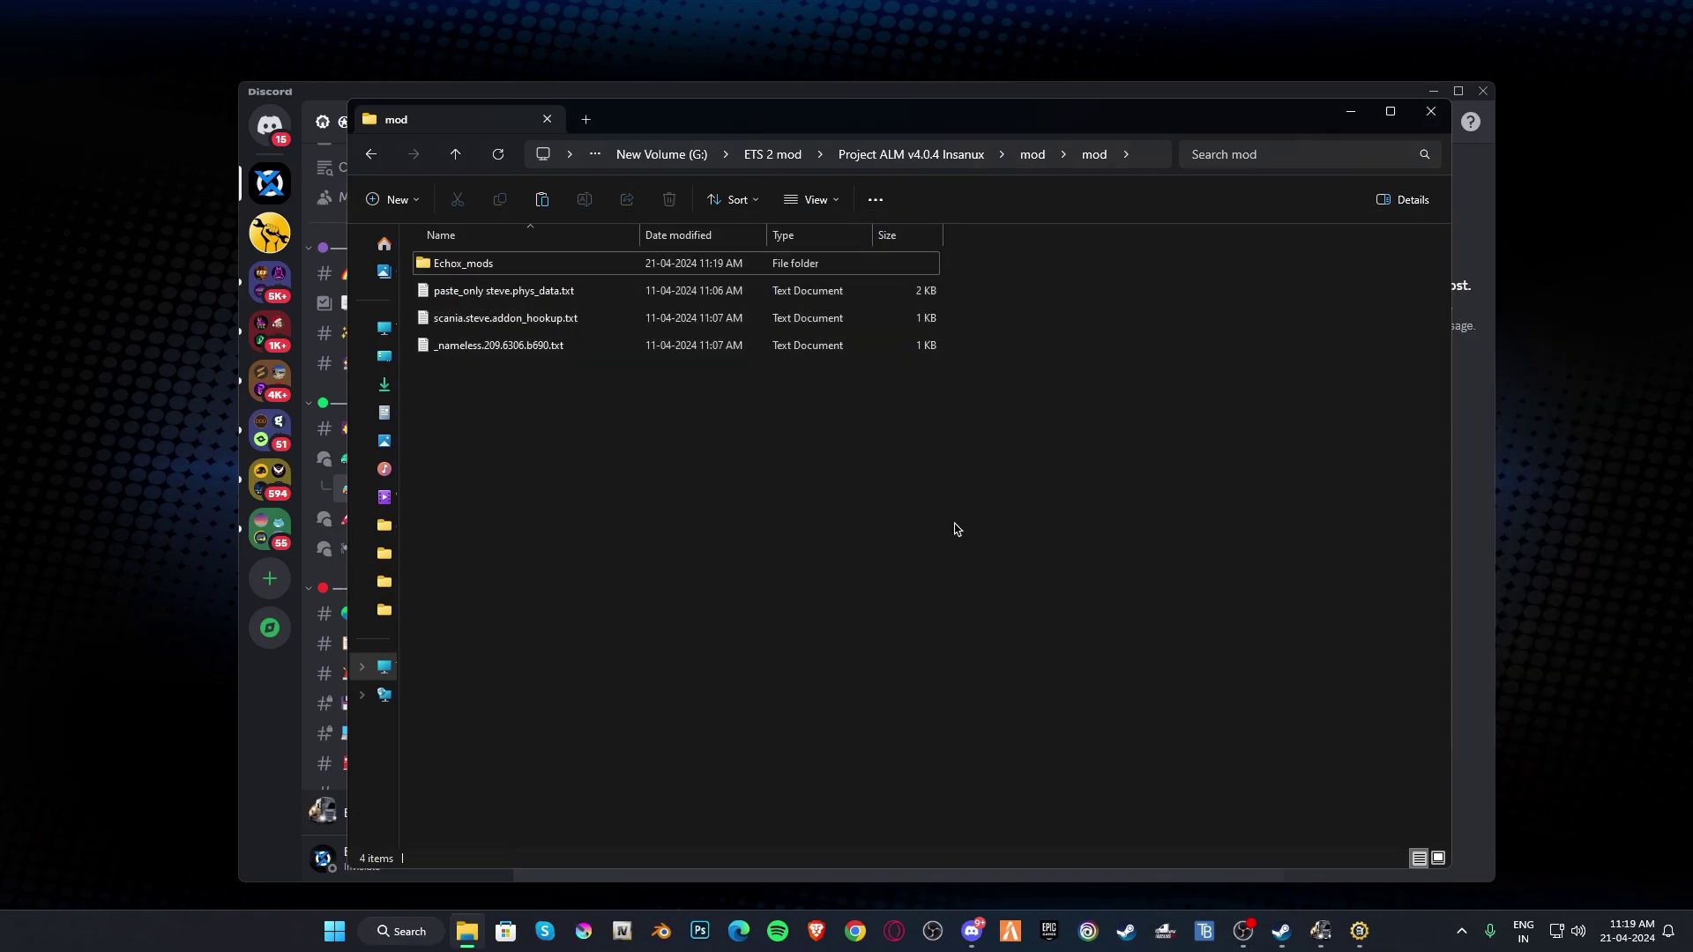
Step: In Project ALM, select the mod folder with the Steve files as the downloaded mod and install it into the save mod
left_click(1358, 931)
left_click(586, 413)
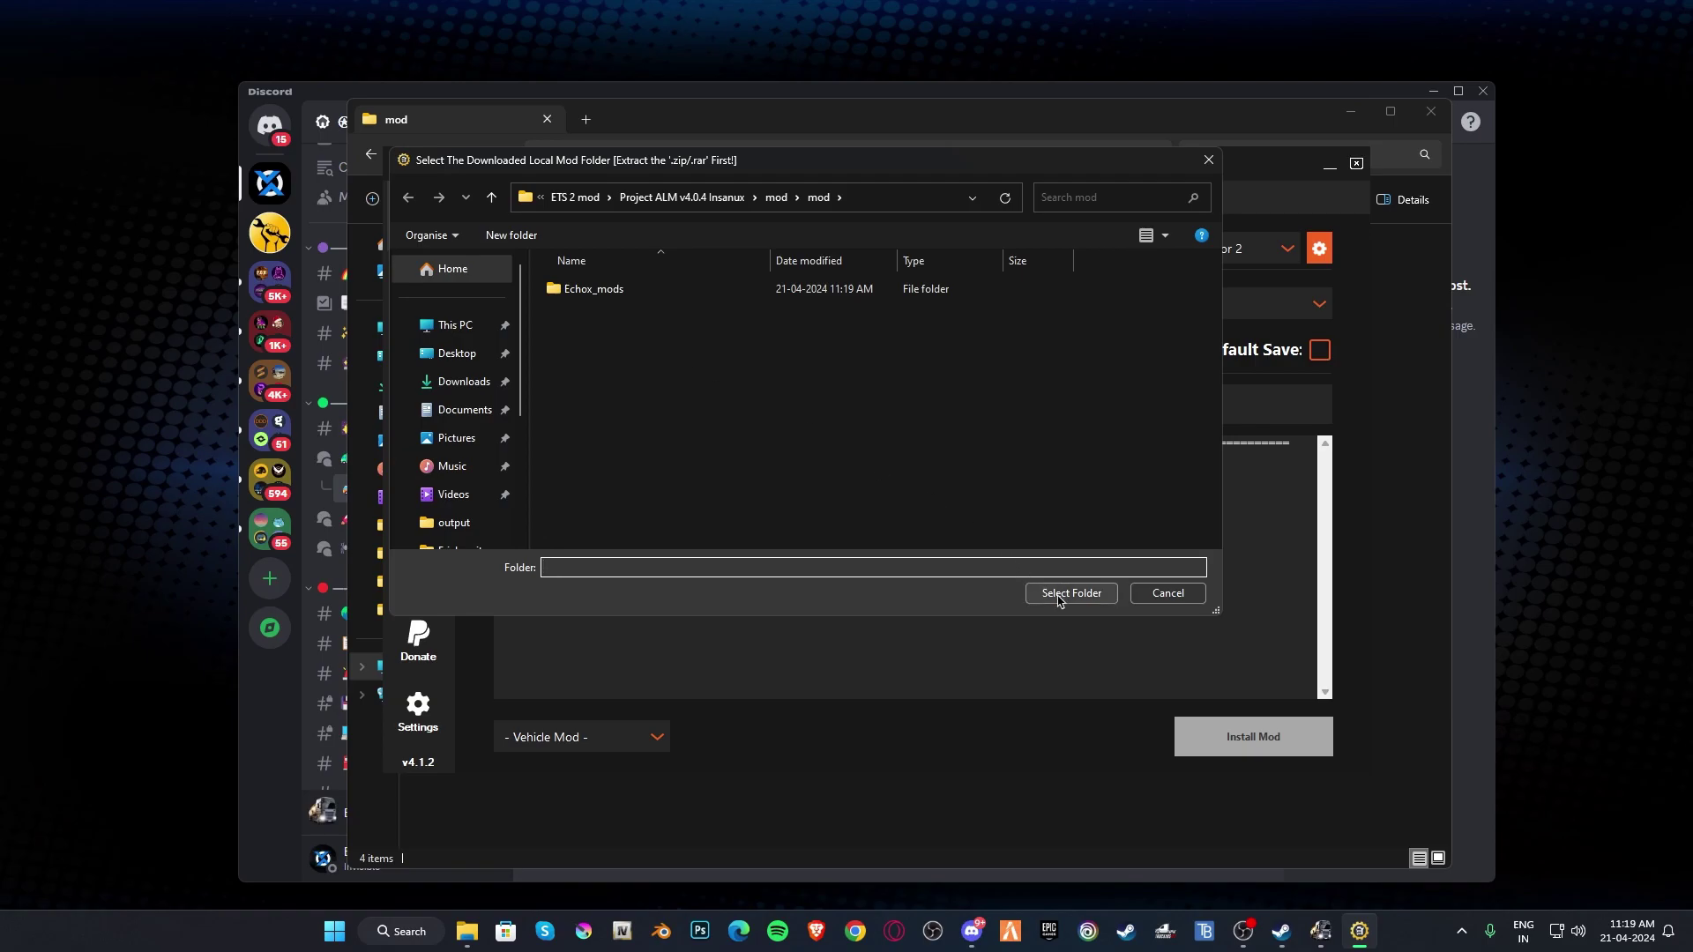
left_click(1070, 594)
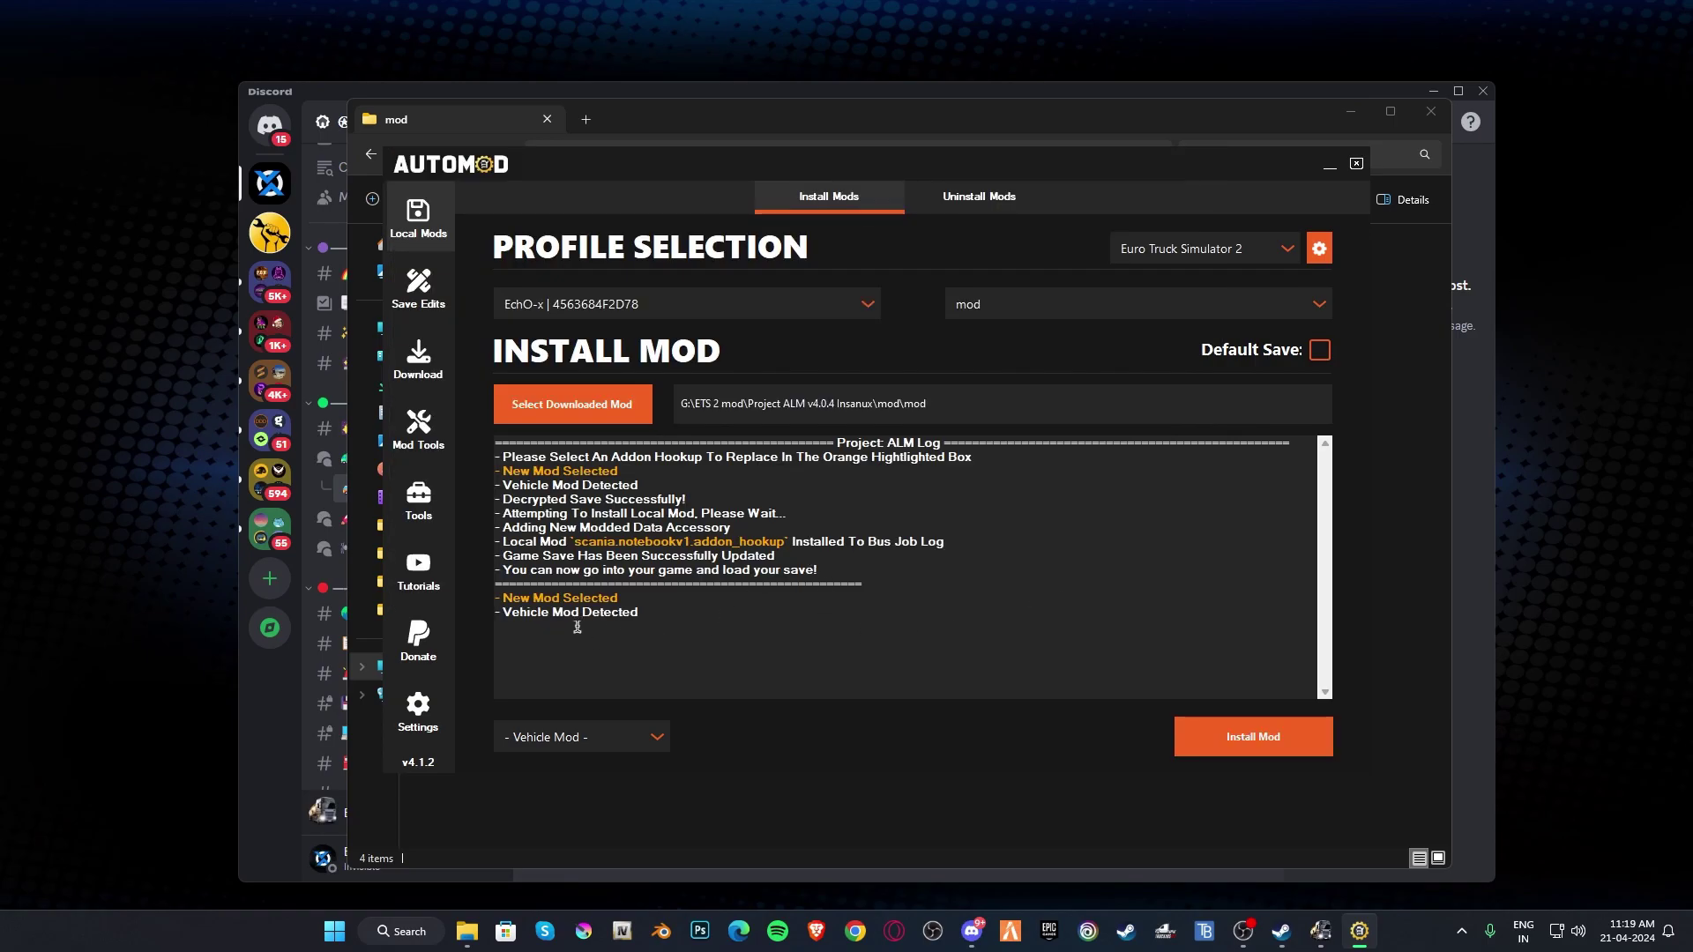
left_click(1207, 719)
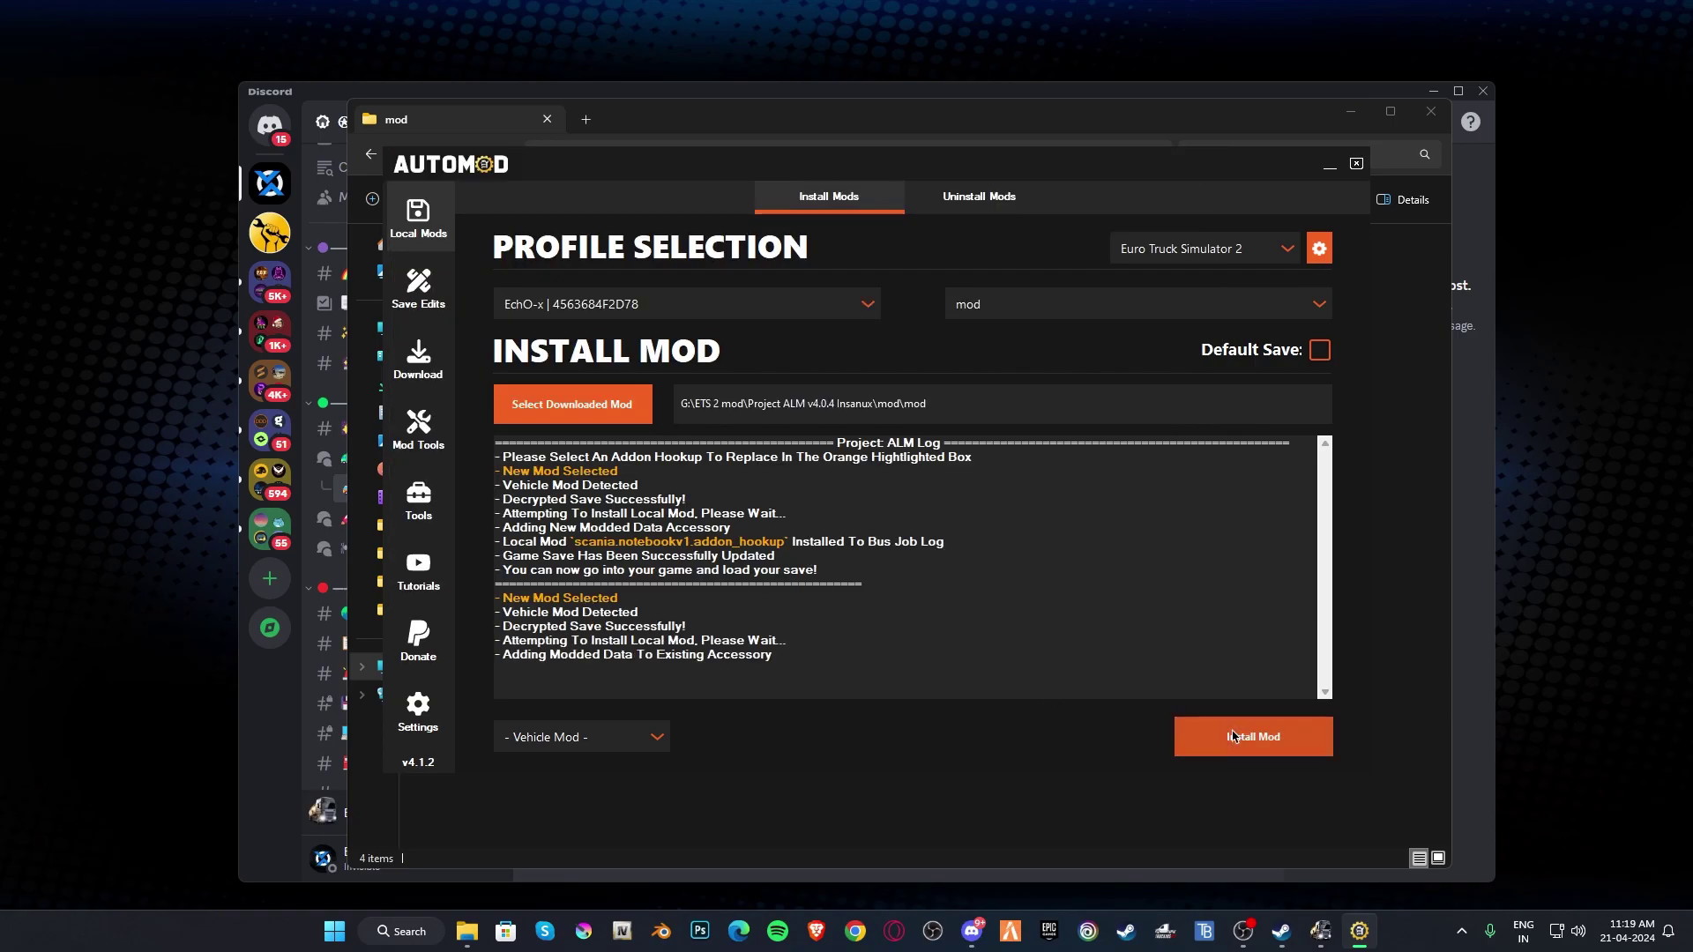
left_click(906, 527)
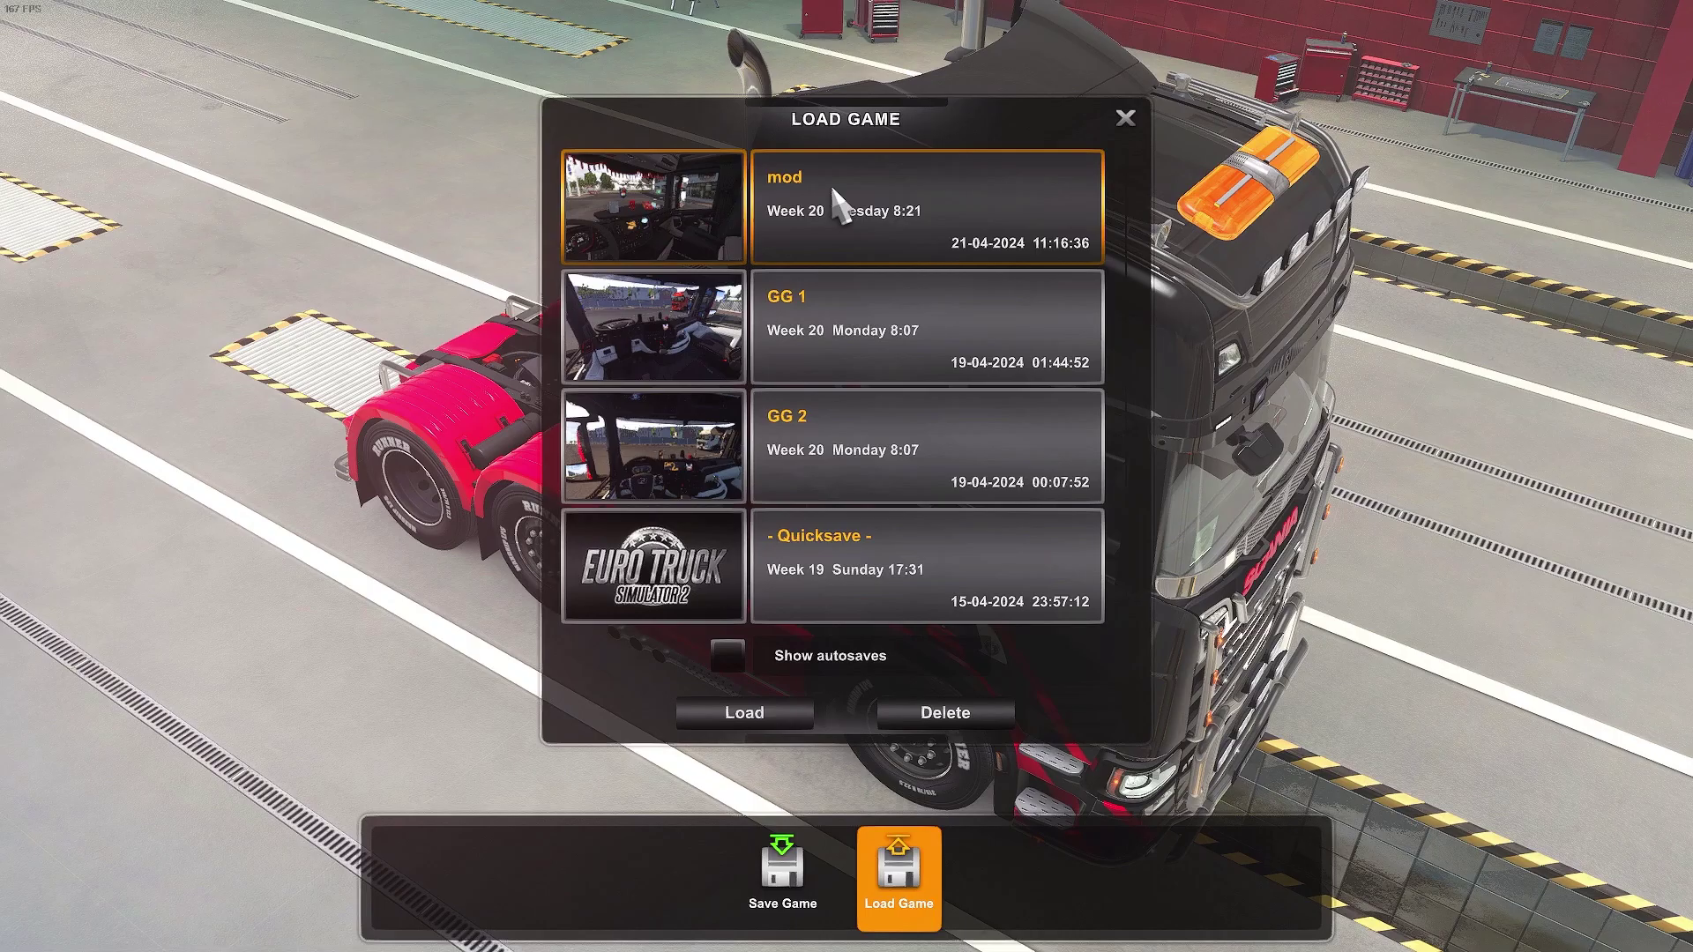
Step: Load the save mod in Euro Truck Simulator 2 and examine the hanging Steve figure up close and while driving and braking
double_click(830, 183)
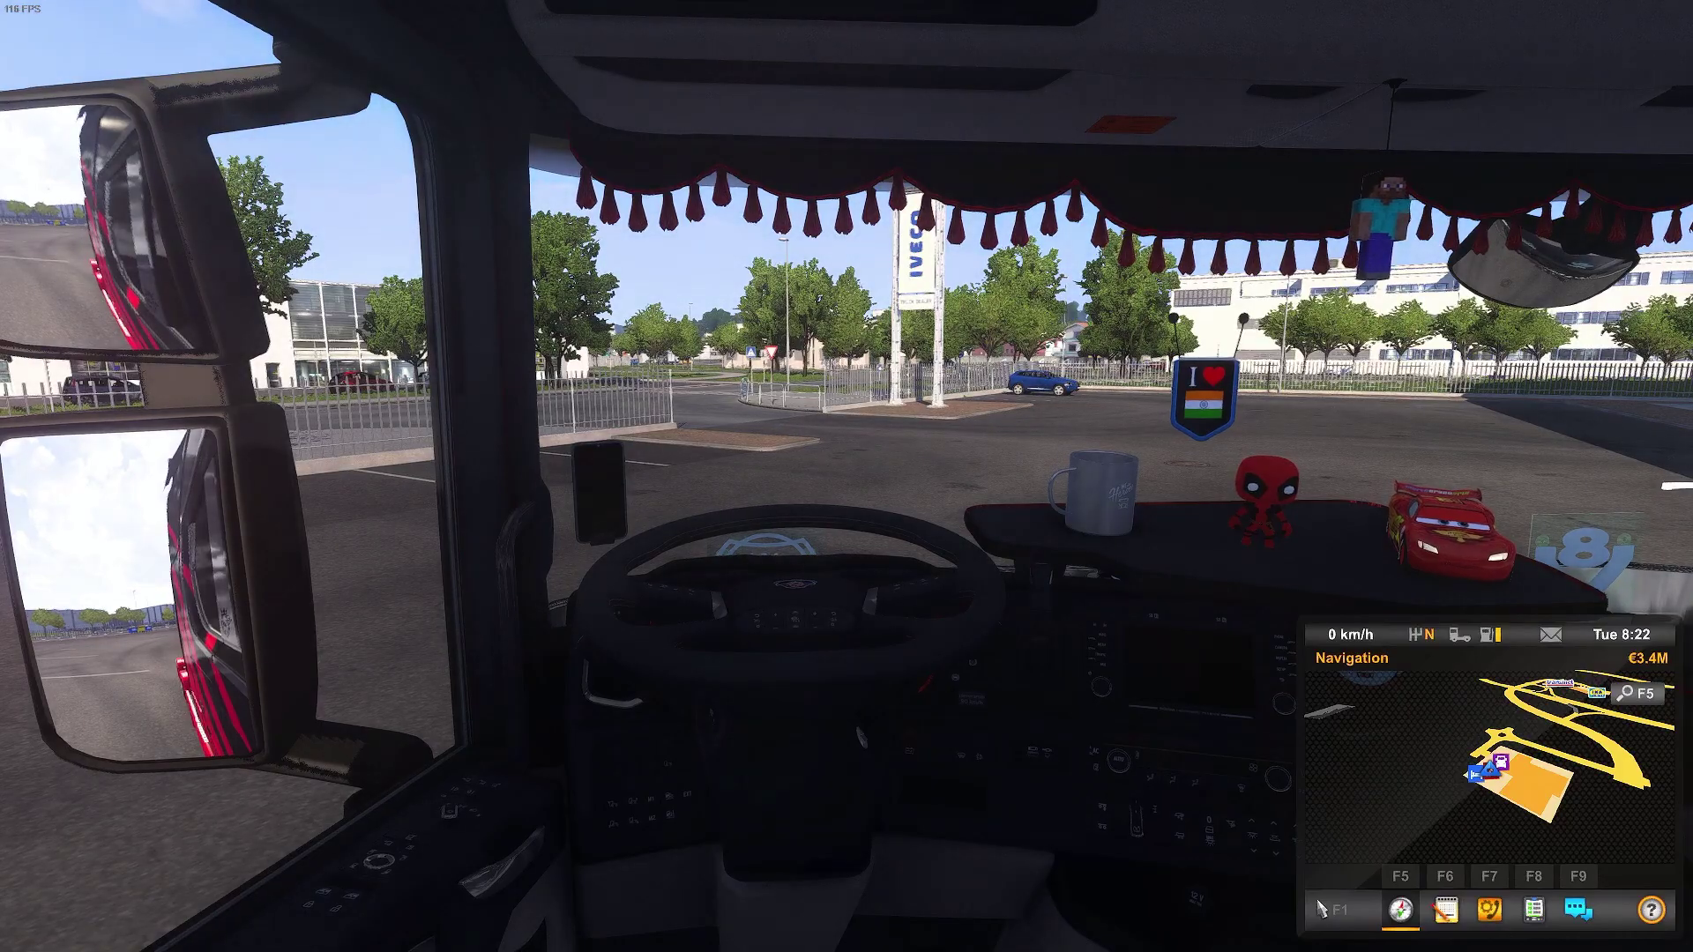
mouse_move(847, 476)
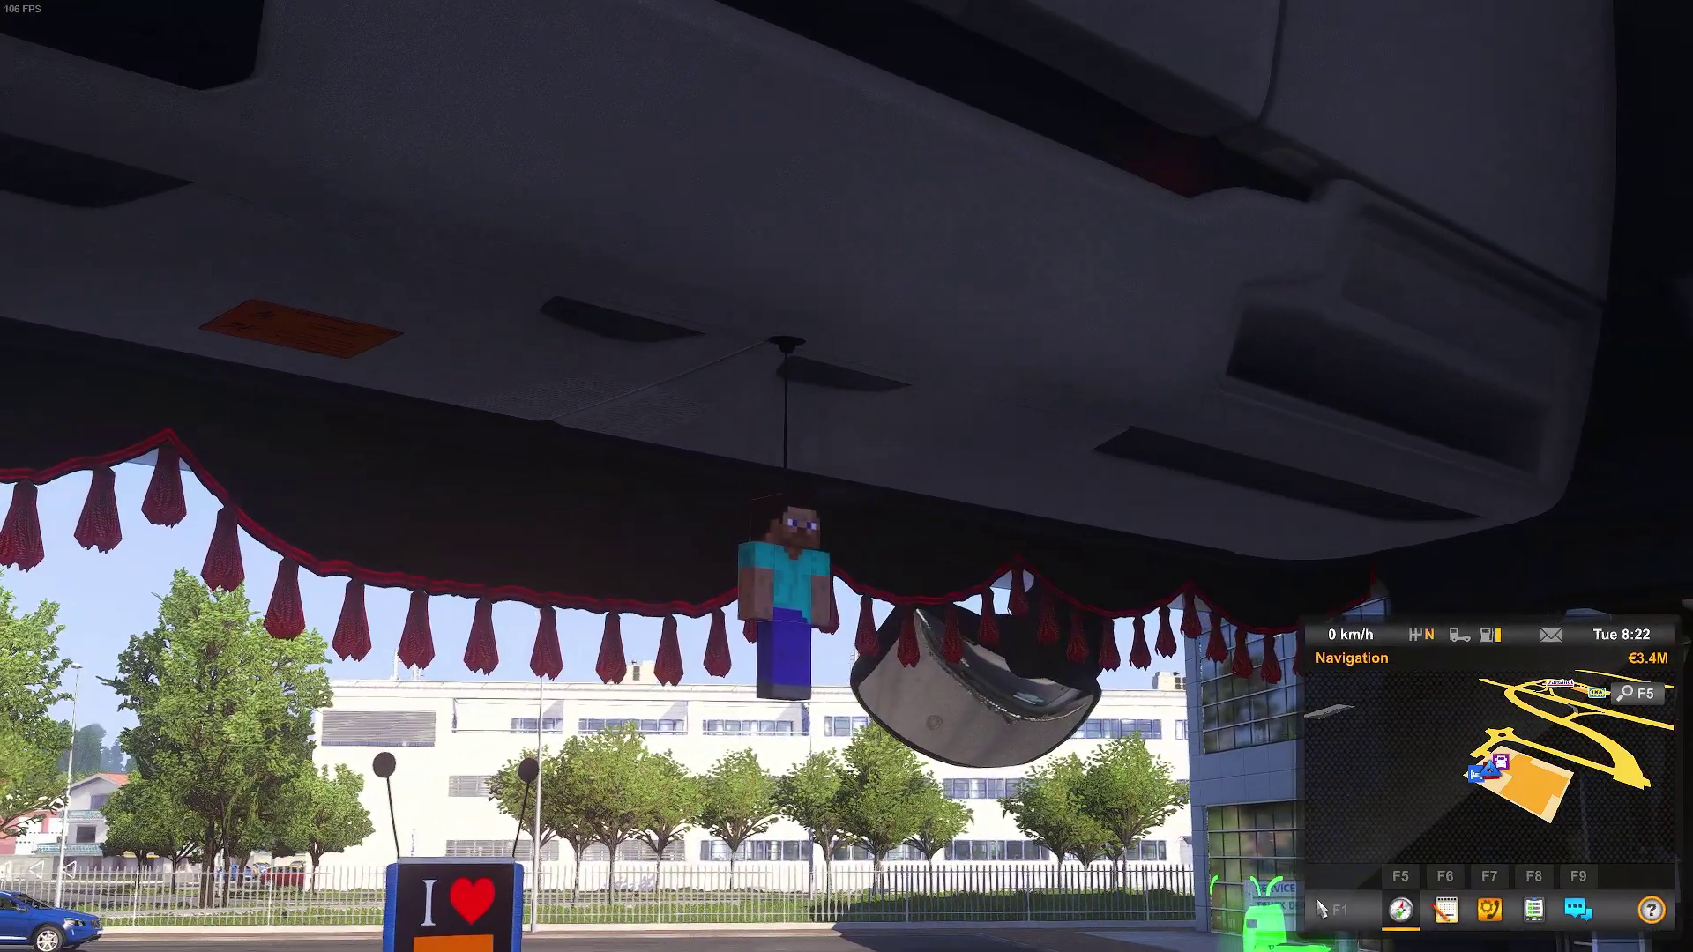
key("w")
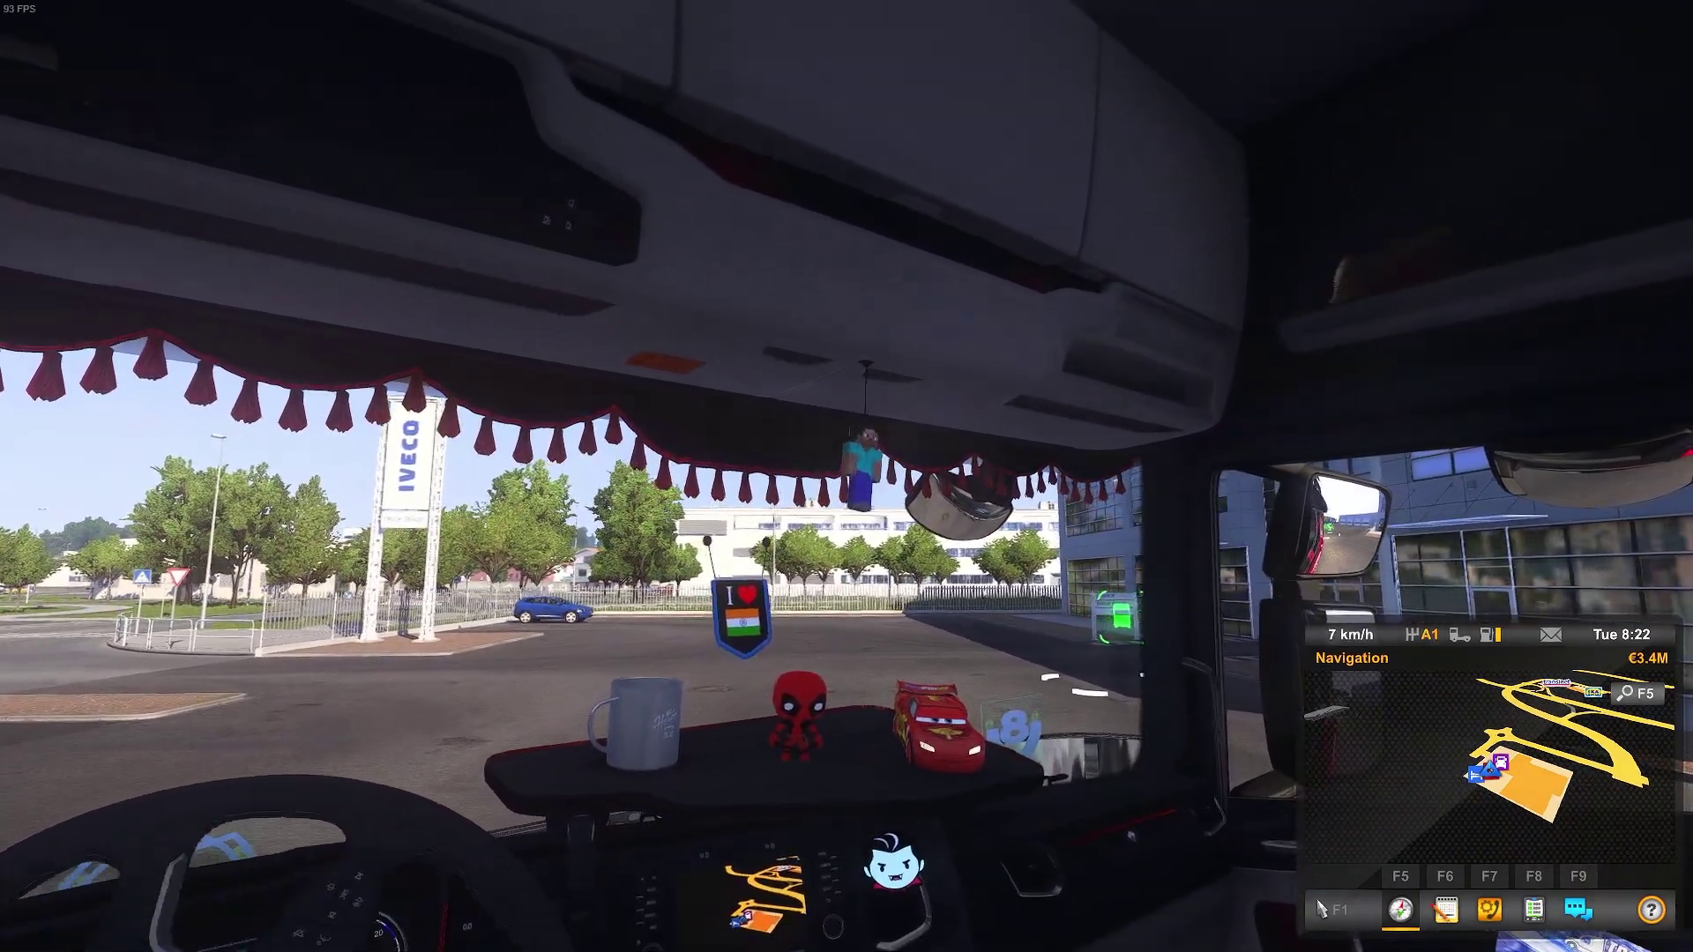
key("w")
right_click(847, 477)
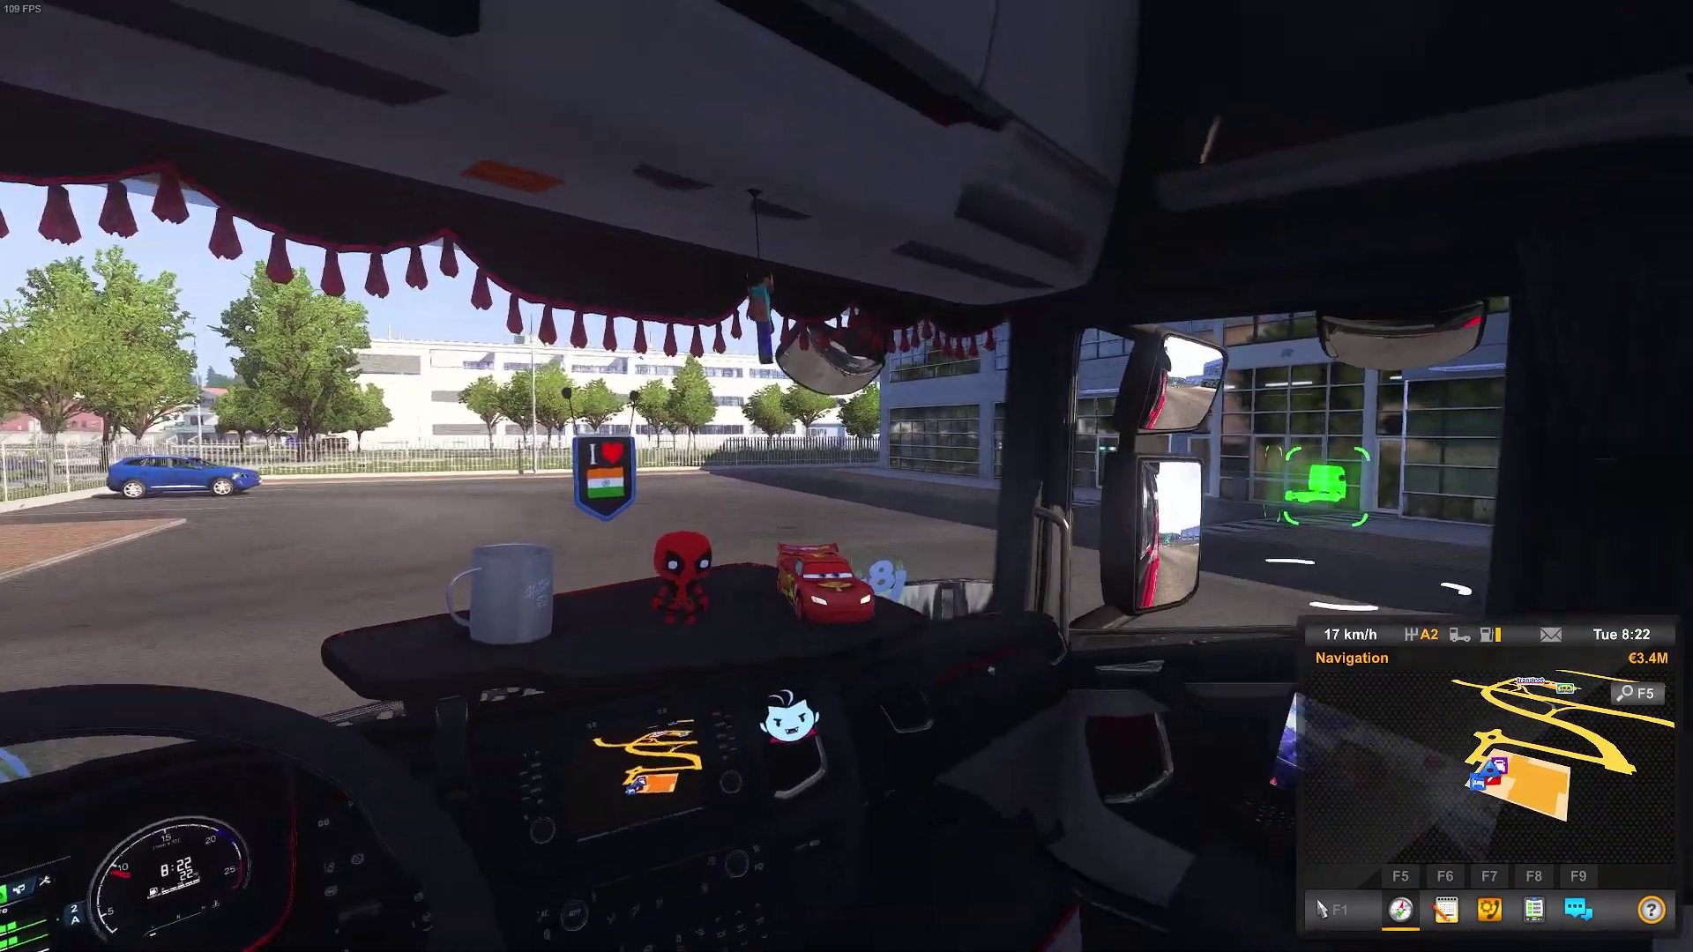
key("s")
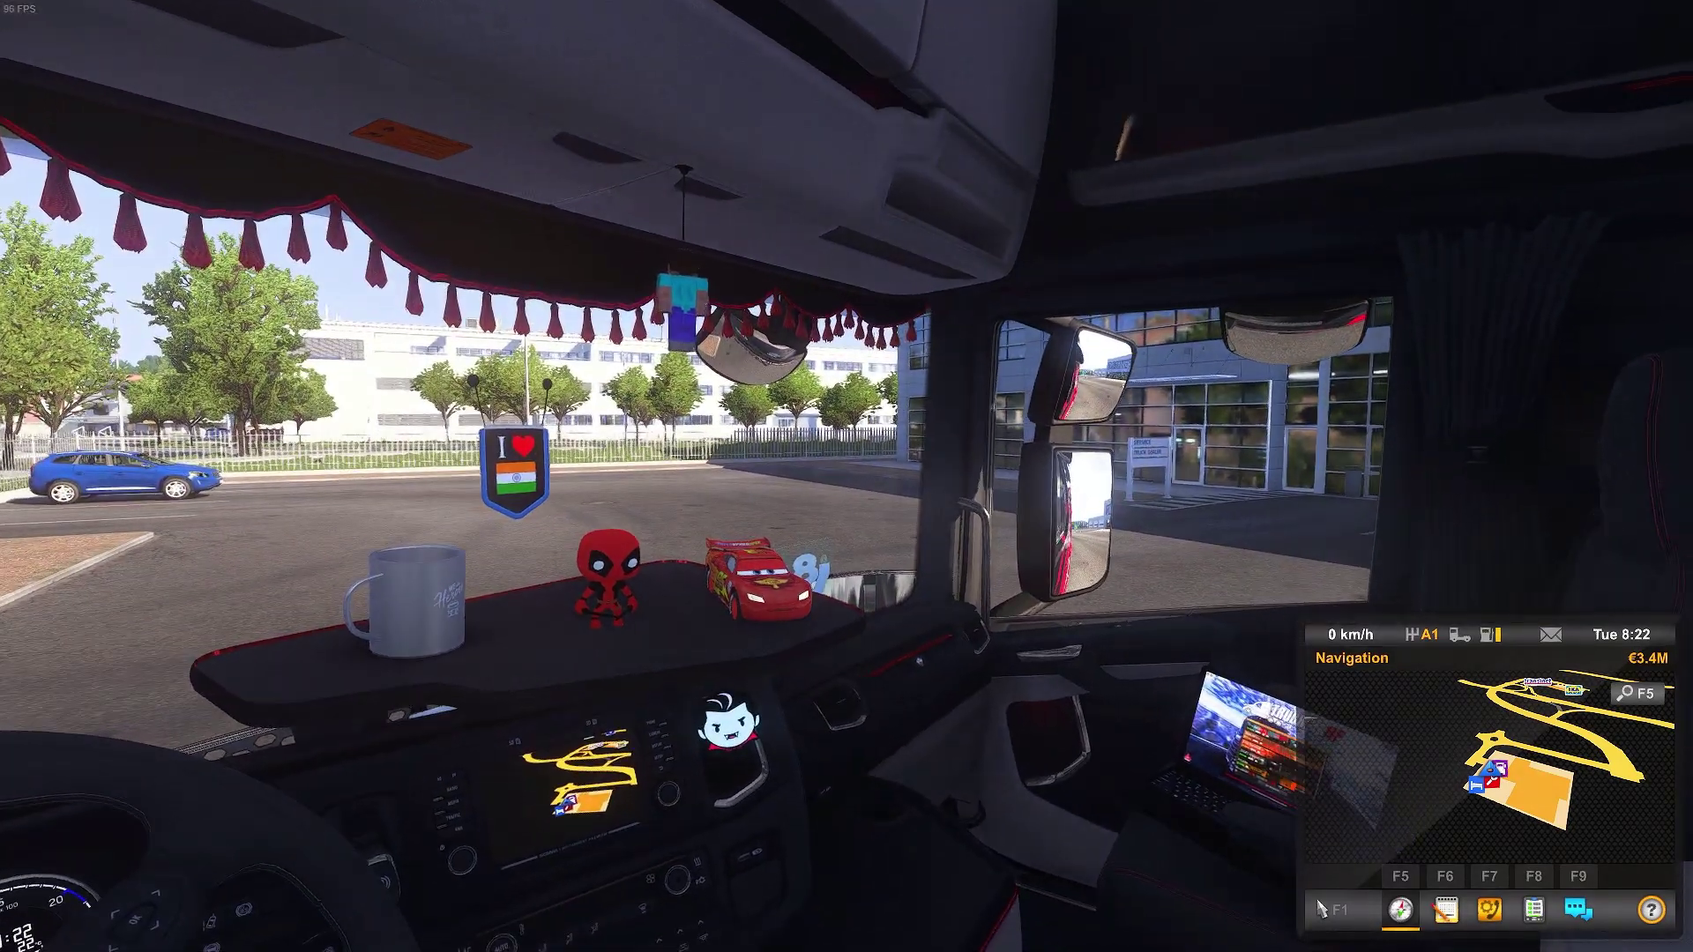
Step: Open the Save Game list, select the GG 1 save and switch to the mod save, and return to the truck cab
key("Escape")
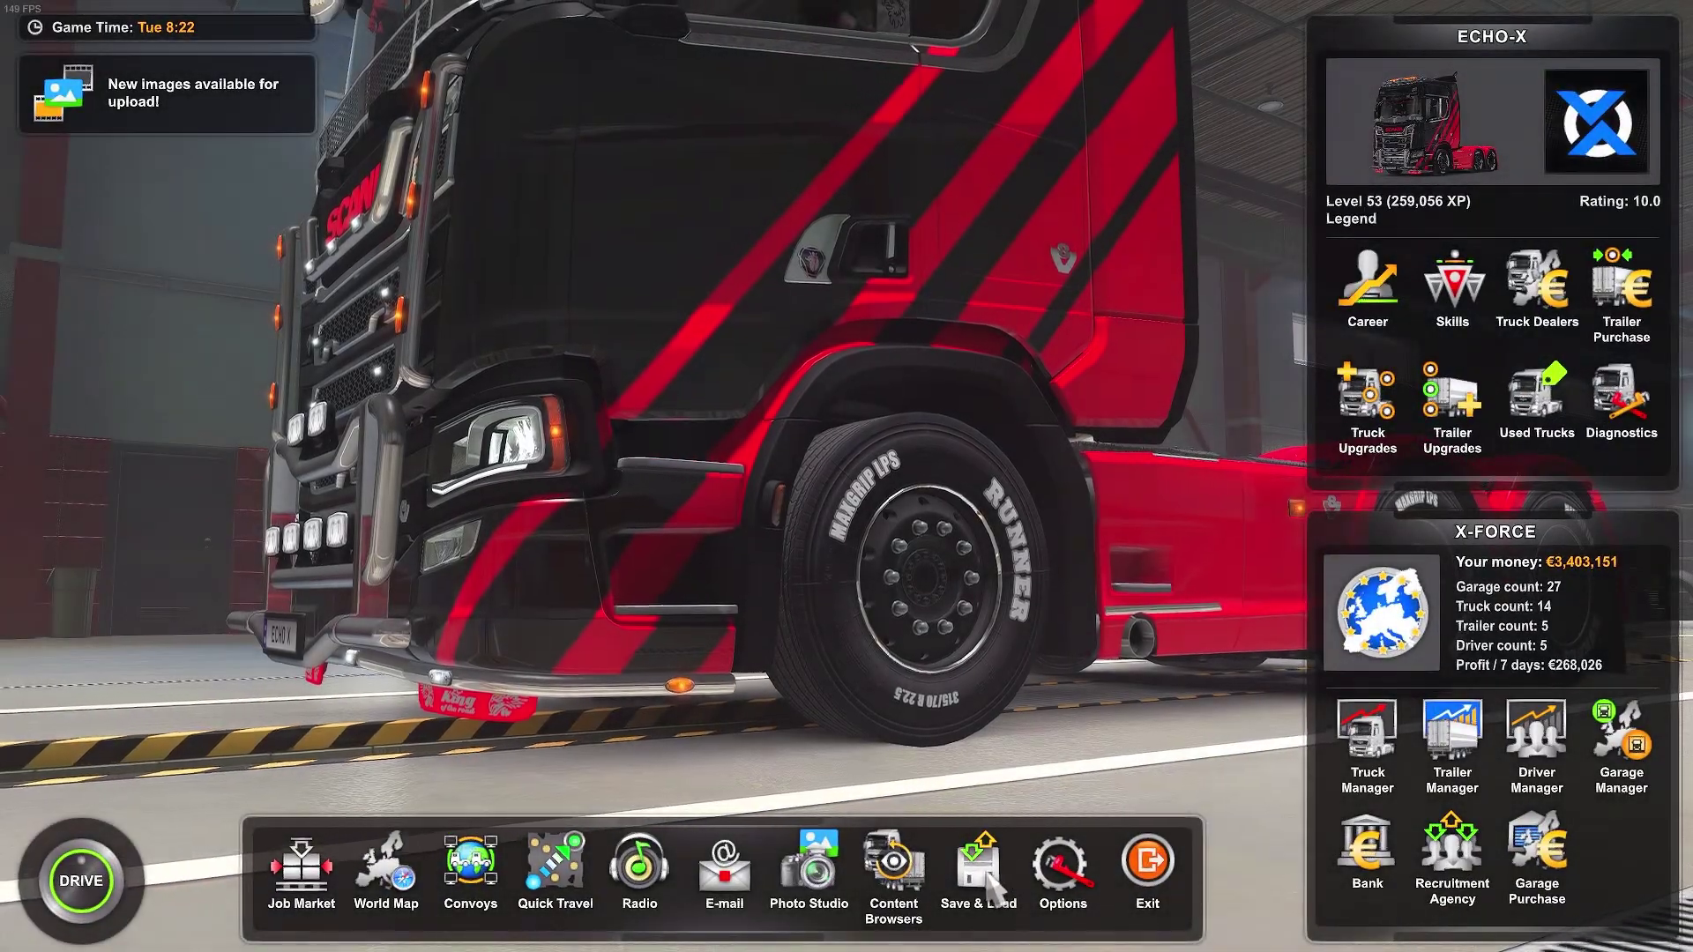
left_click(970, 869)
left_click(644, 370)
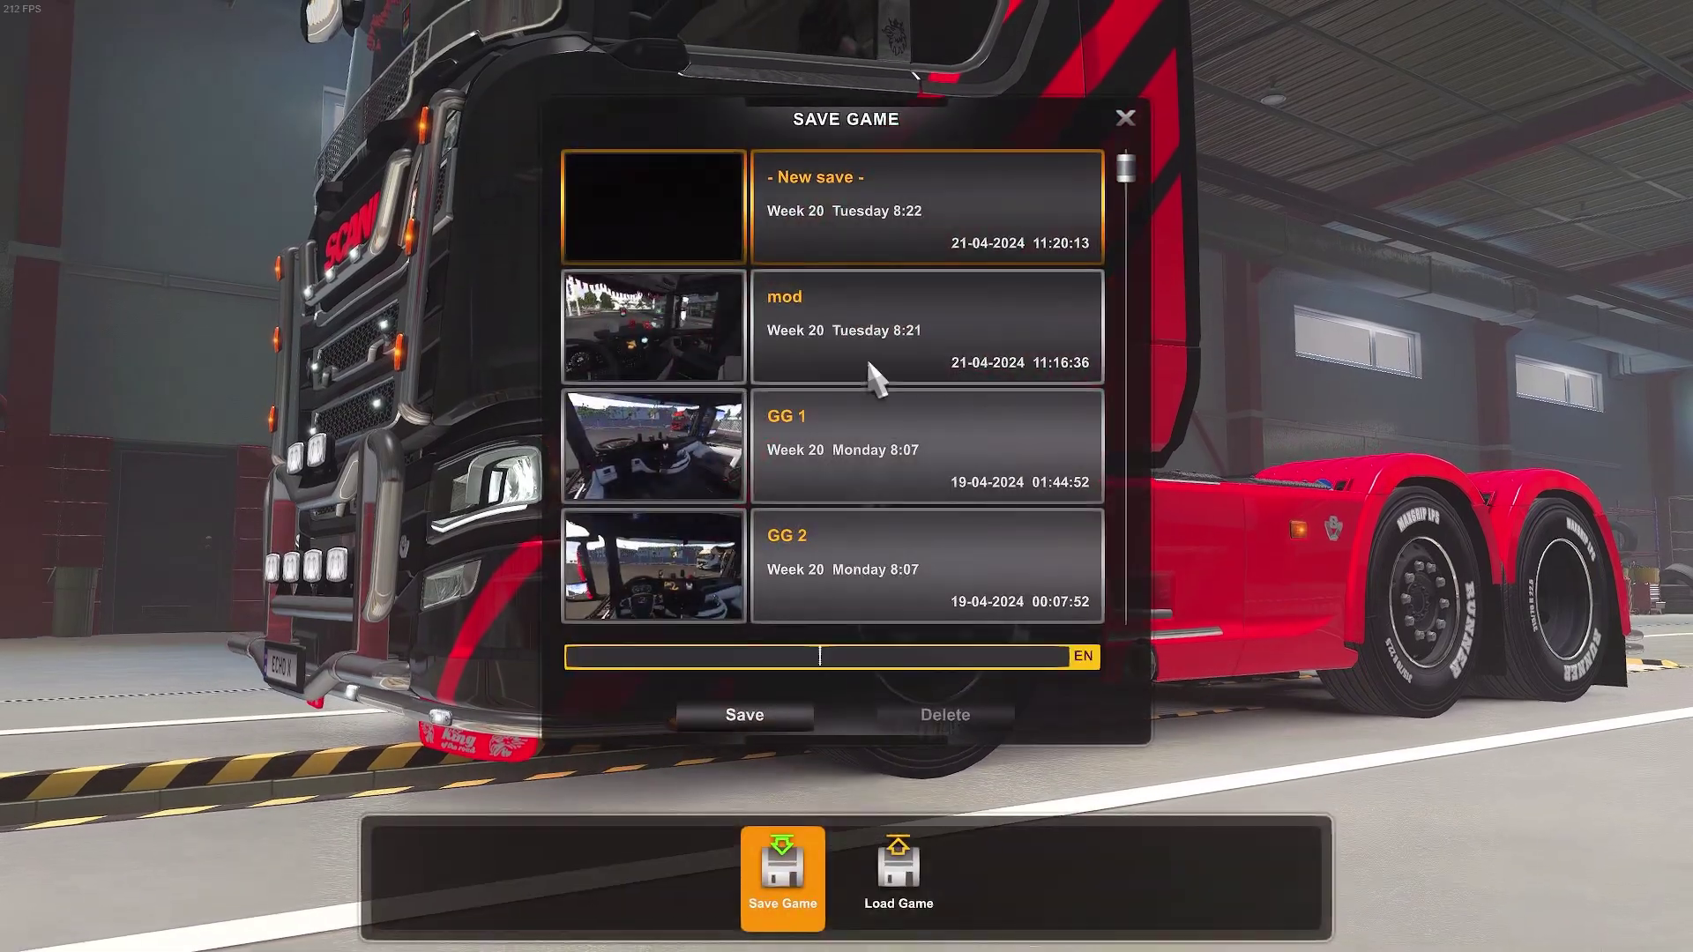
left_click(876, 409)
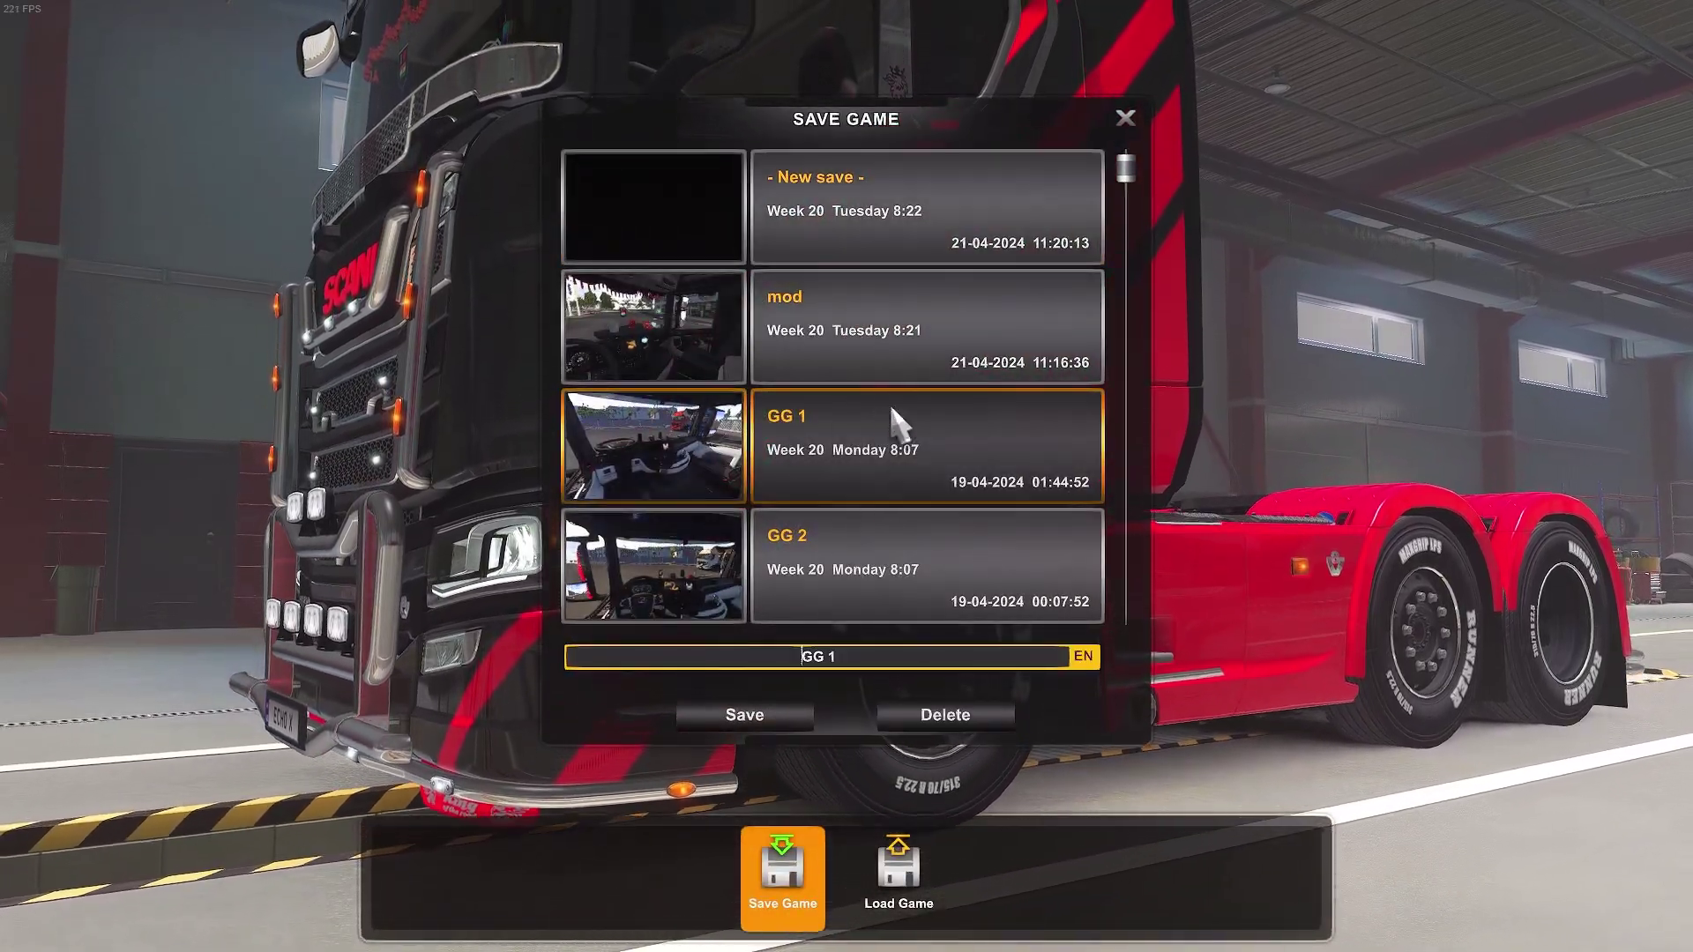
left_click(816, 333)
key("Escape")
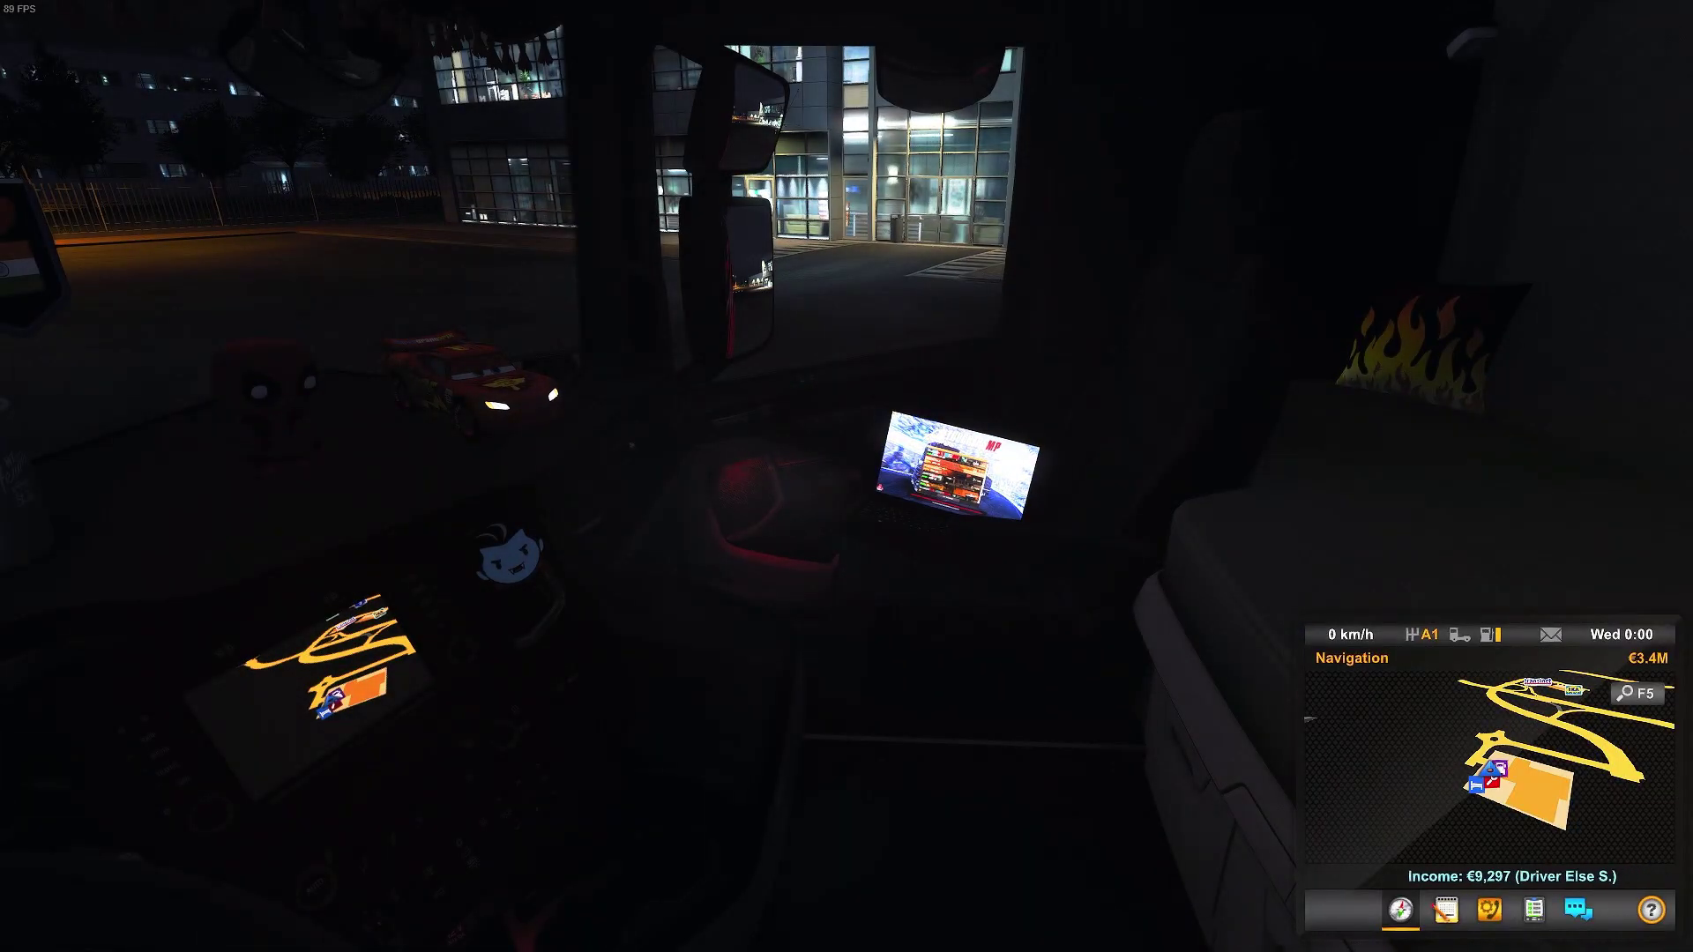
scroll(847, 477, "up", 3)
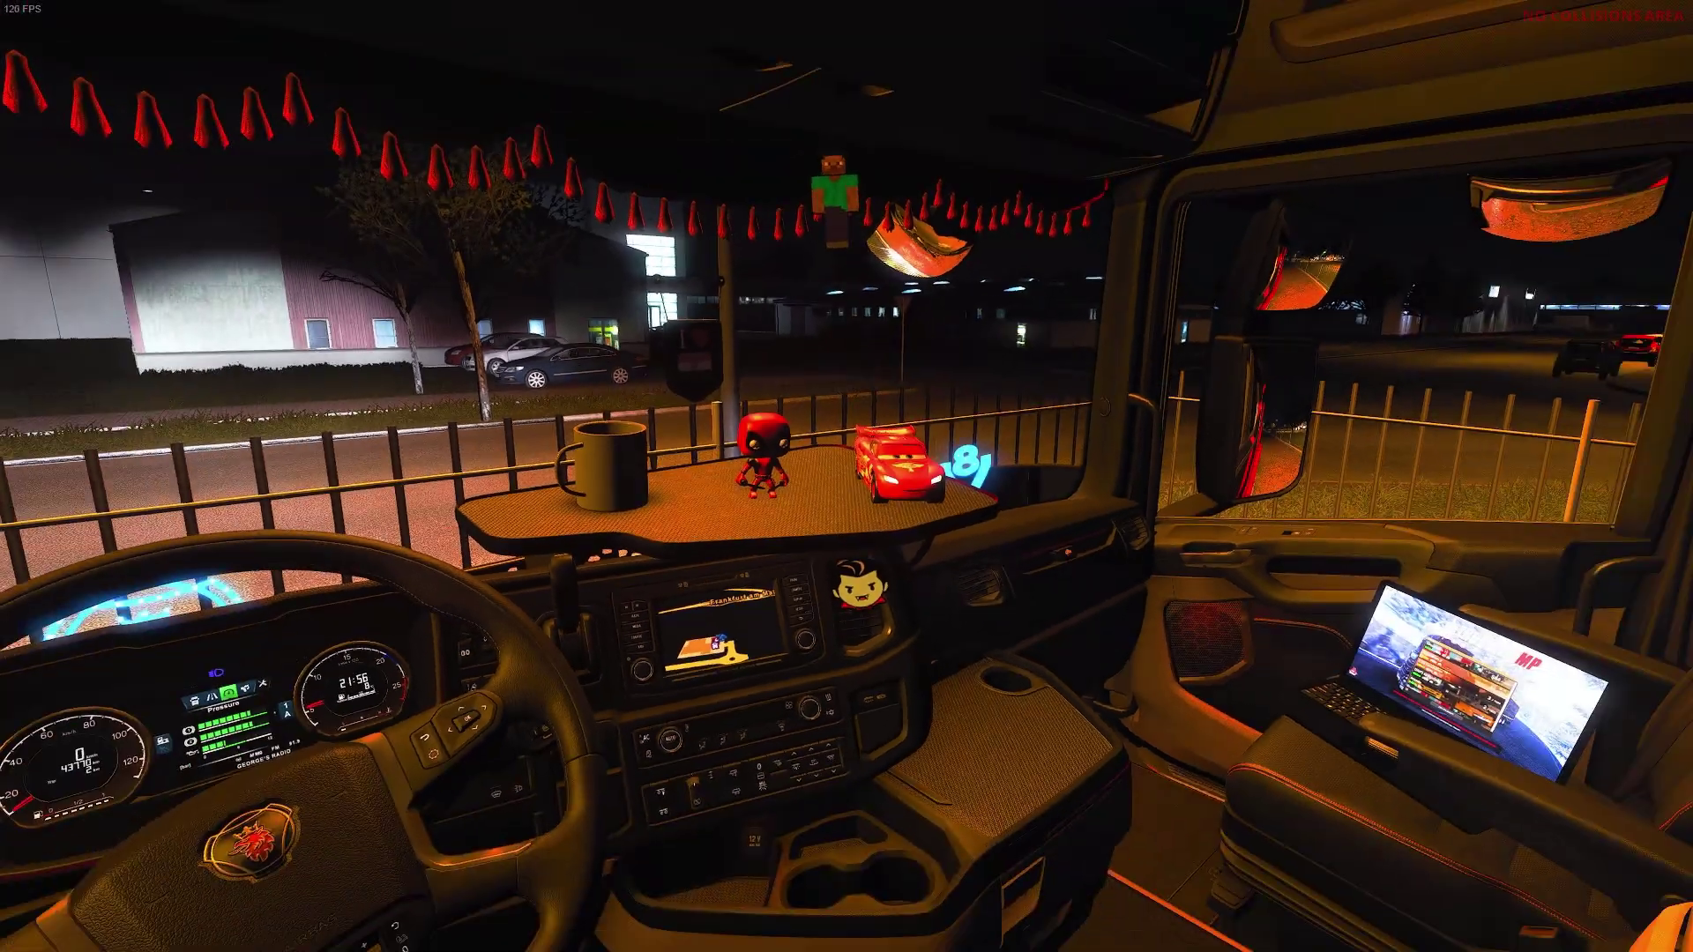
Step: In TruckersMP, open the Truck Delivery Dispatcher from the player list to view the trailer preview and the destination map
key("Tab")
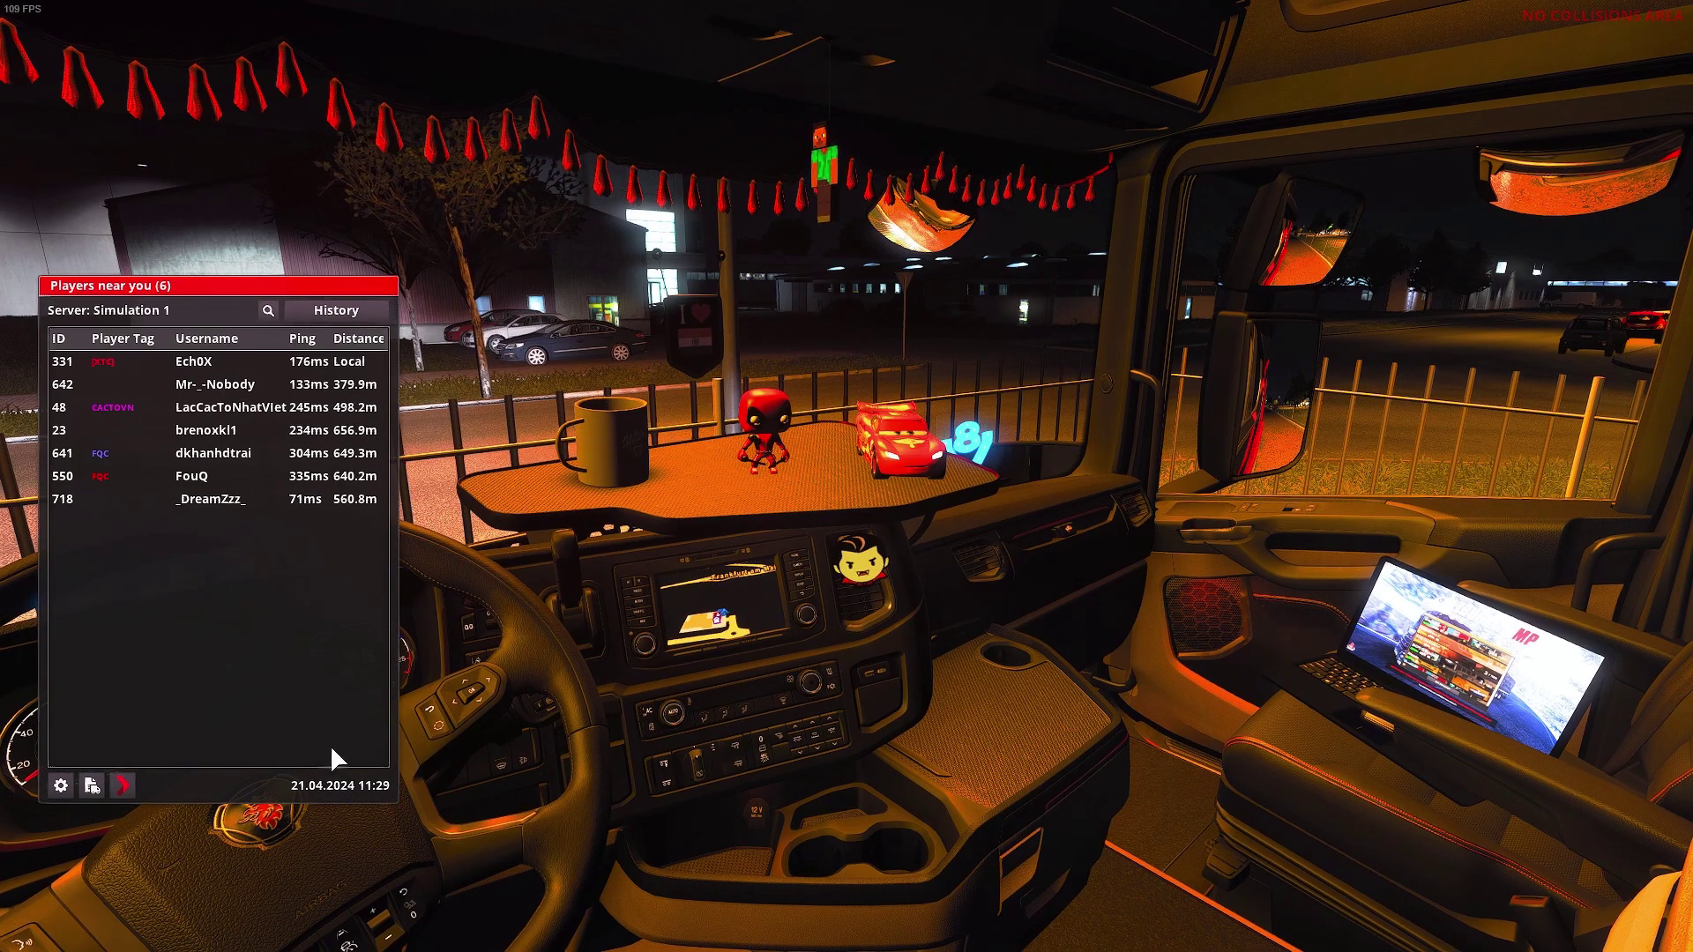
left_click(96, 784)
left_click(935, 472)
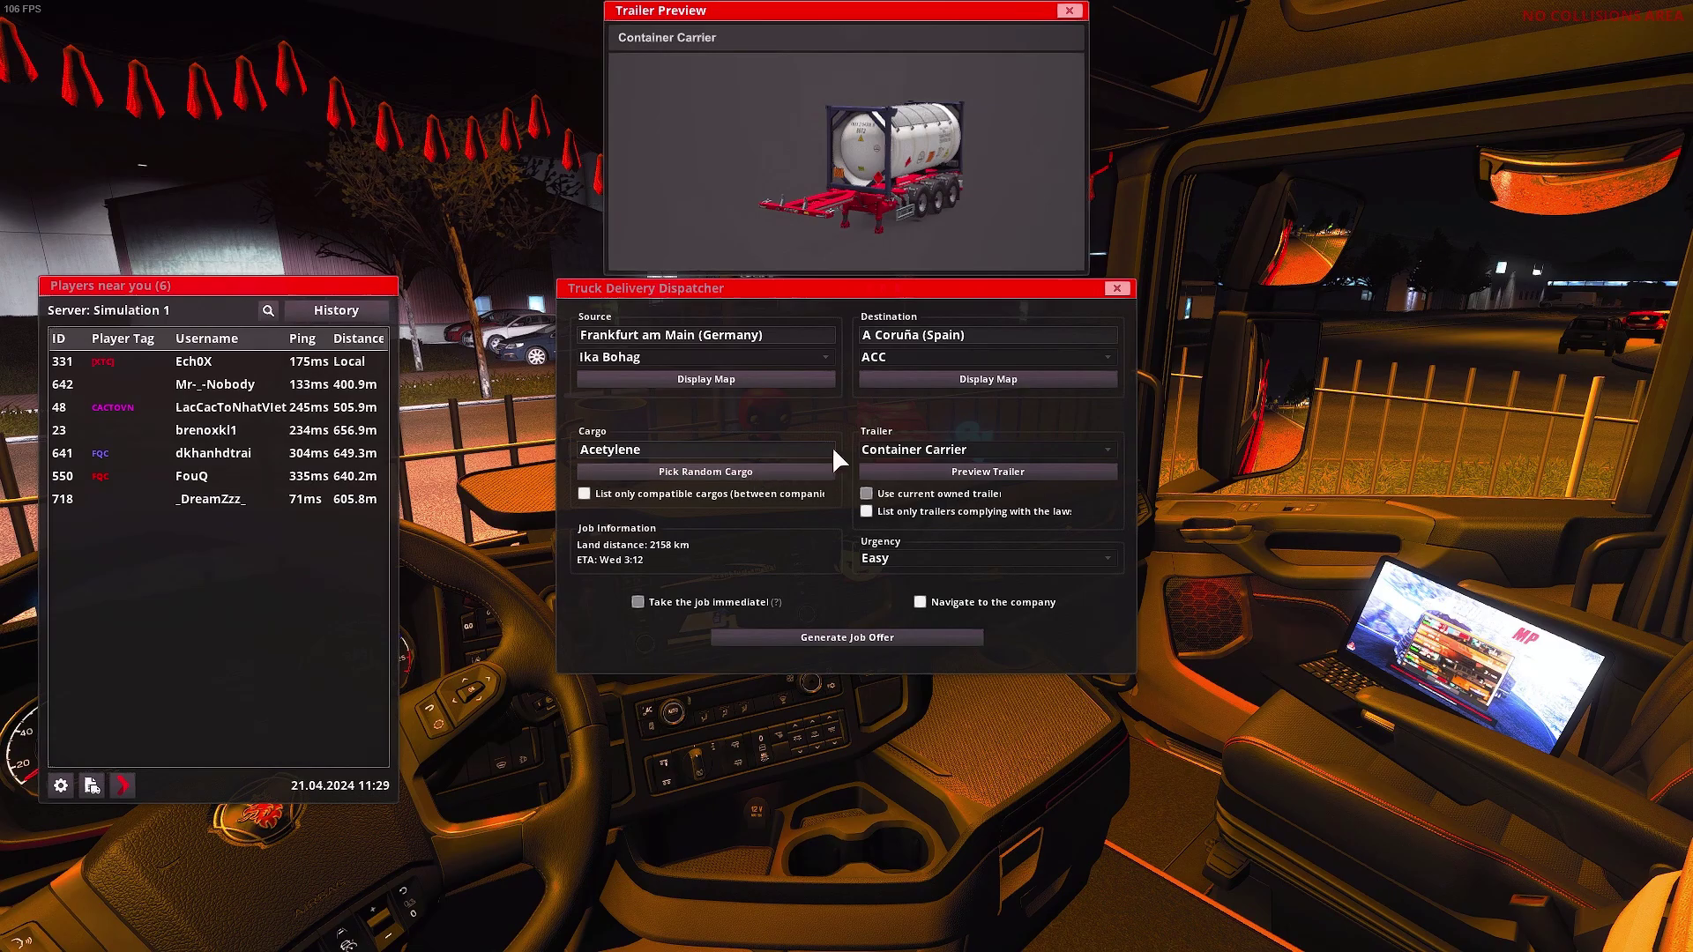
left_click(996, 378)
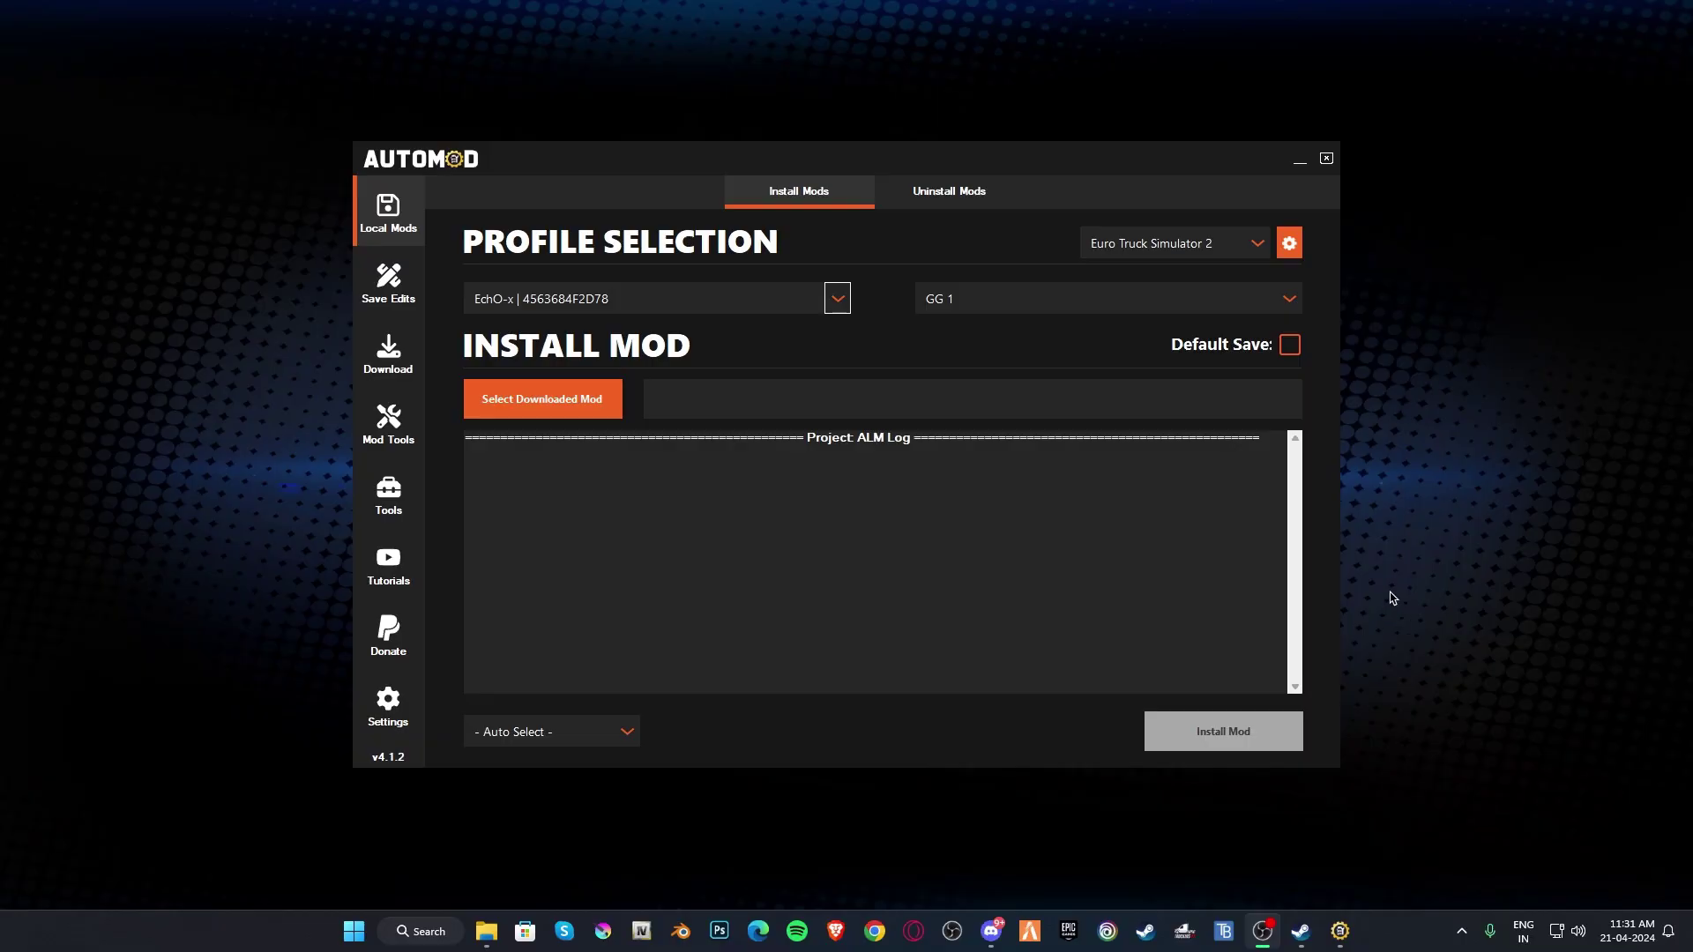
Step: Switch to Project ALM and select the first listed profile and the mod save for uninstalling mods
right_click(1501, 397)
left_click(1529, 448)
left_click(738, 301)
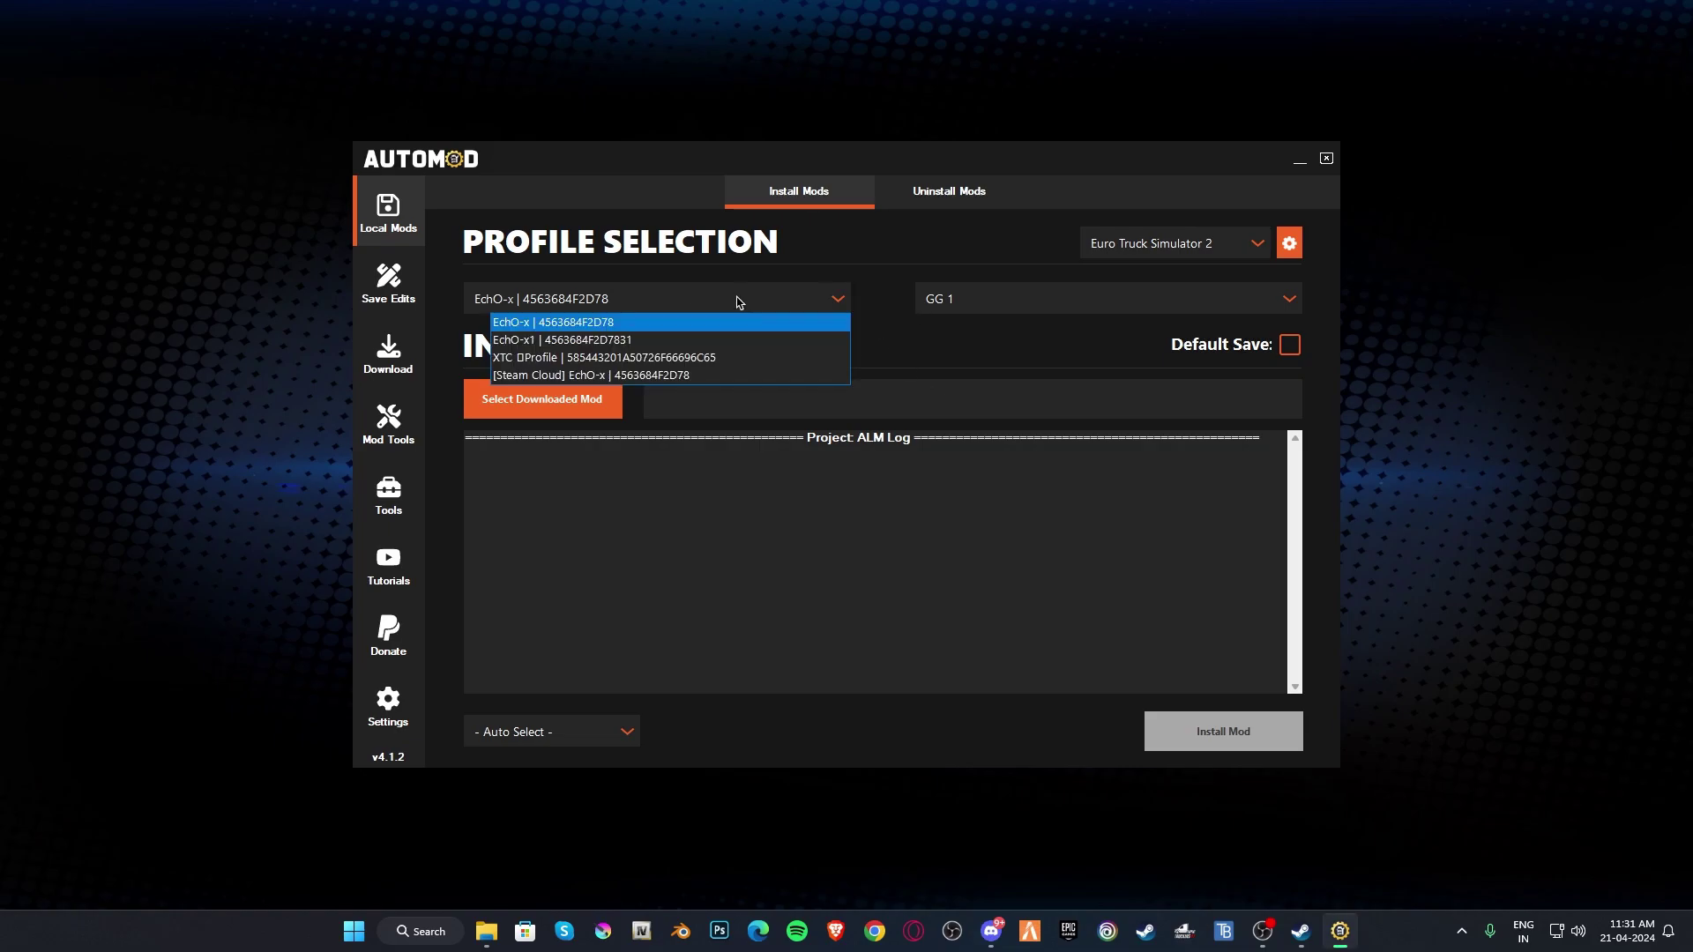
left_click(738, 302)
left_click(936, 199)
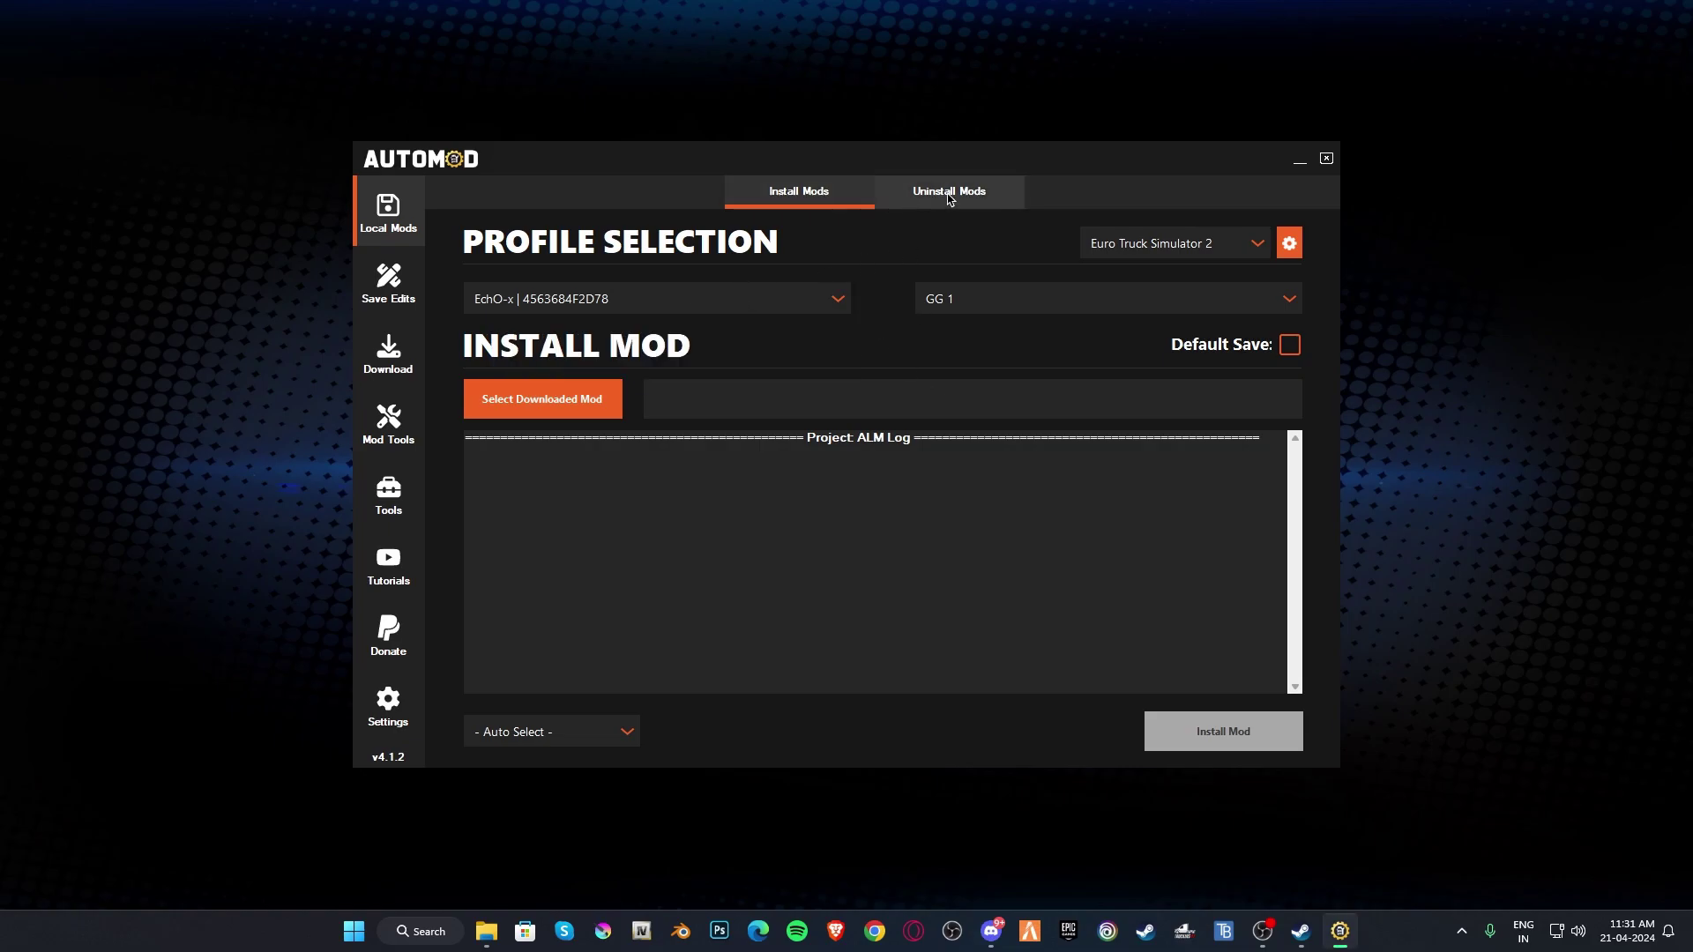
left_click(786, 308)
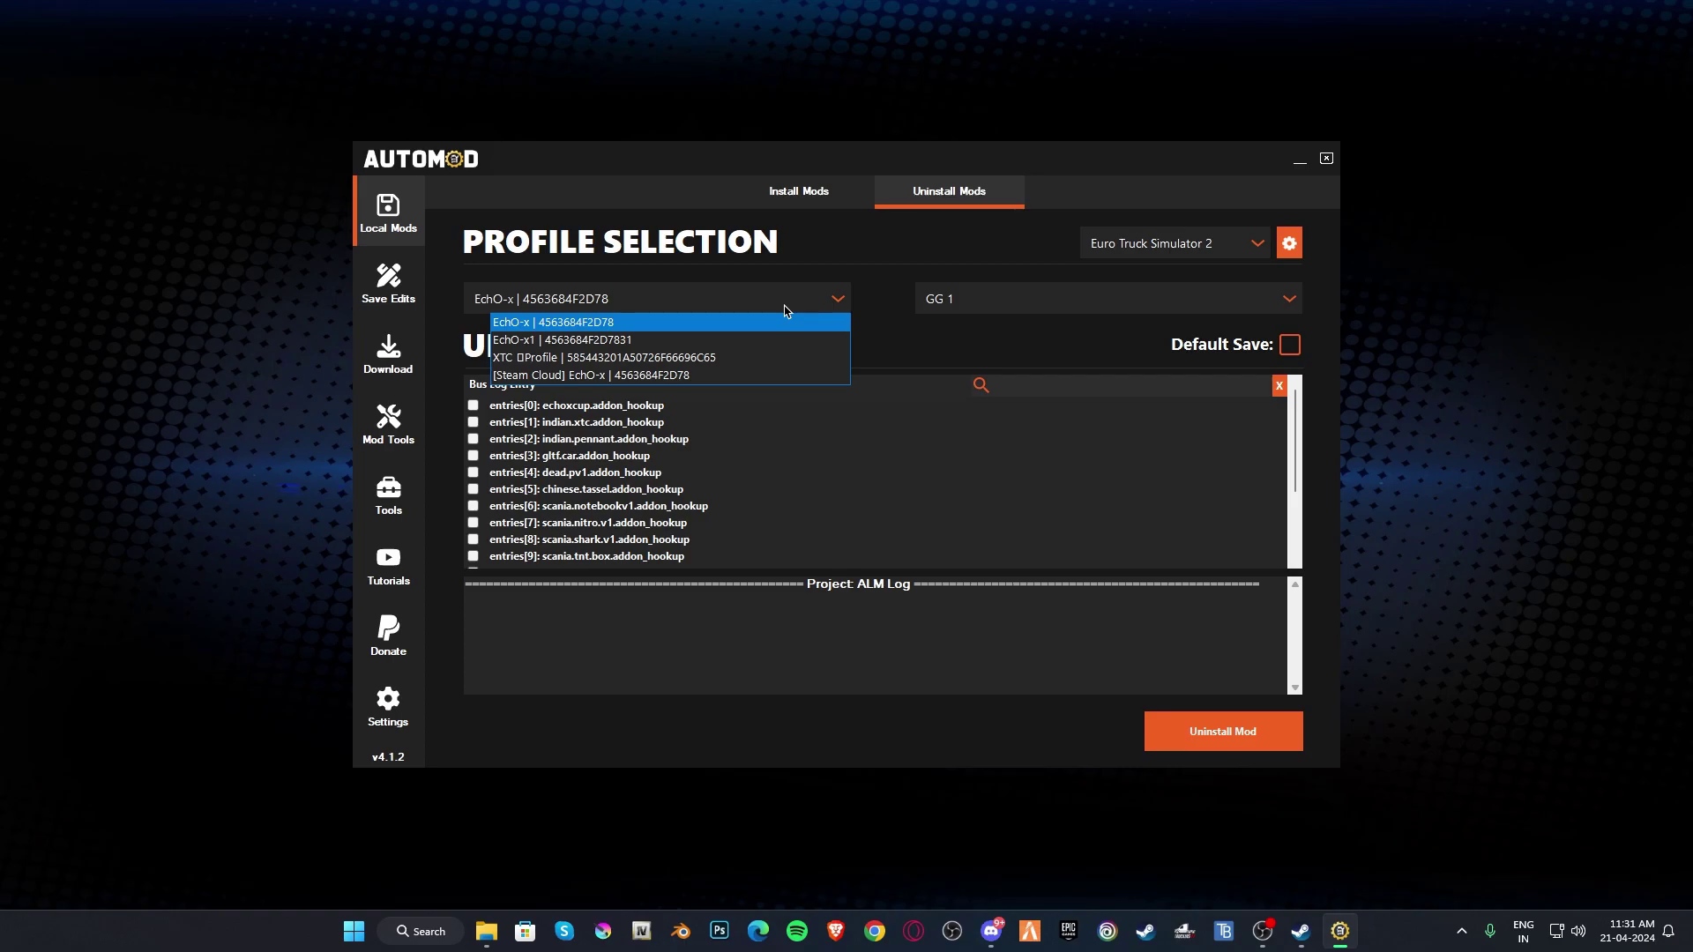
left_click(602, 323)
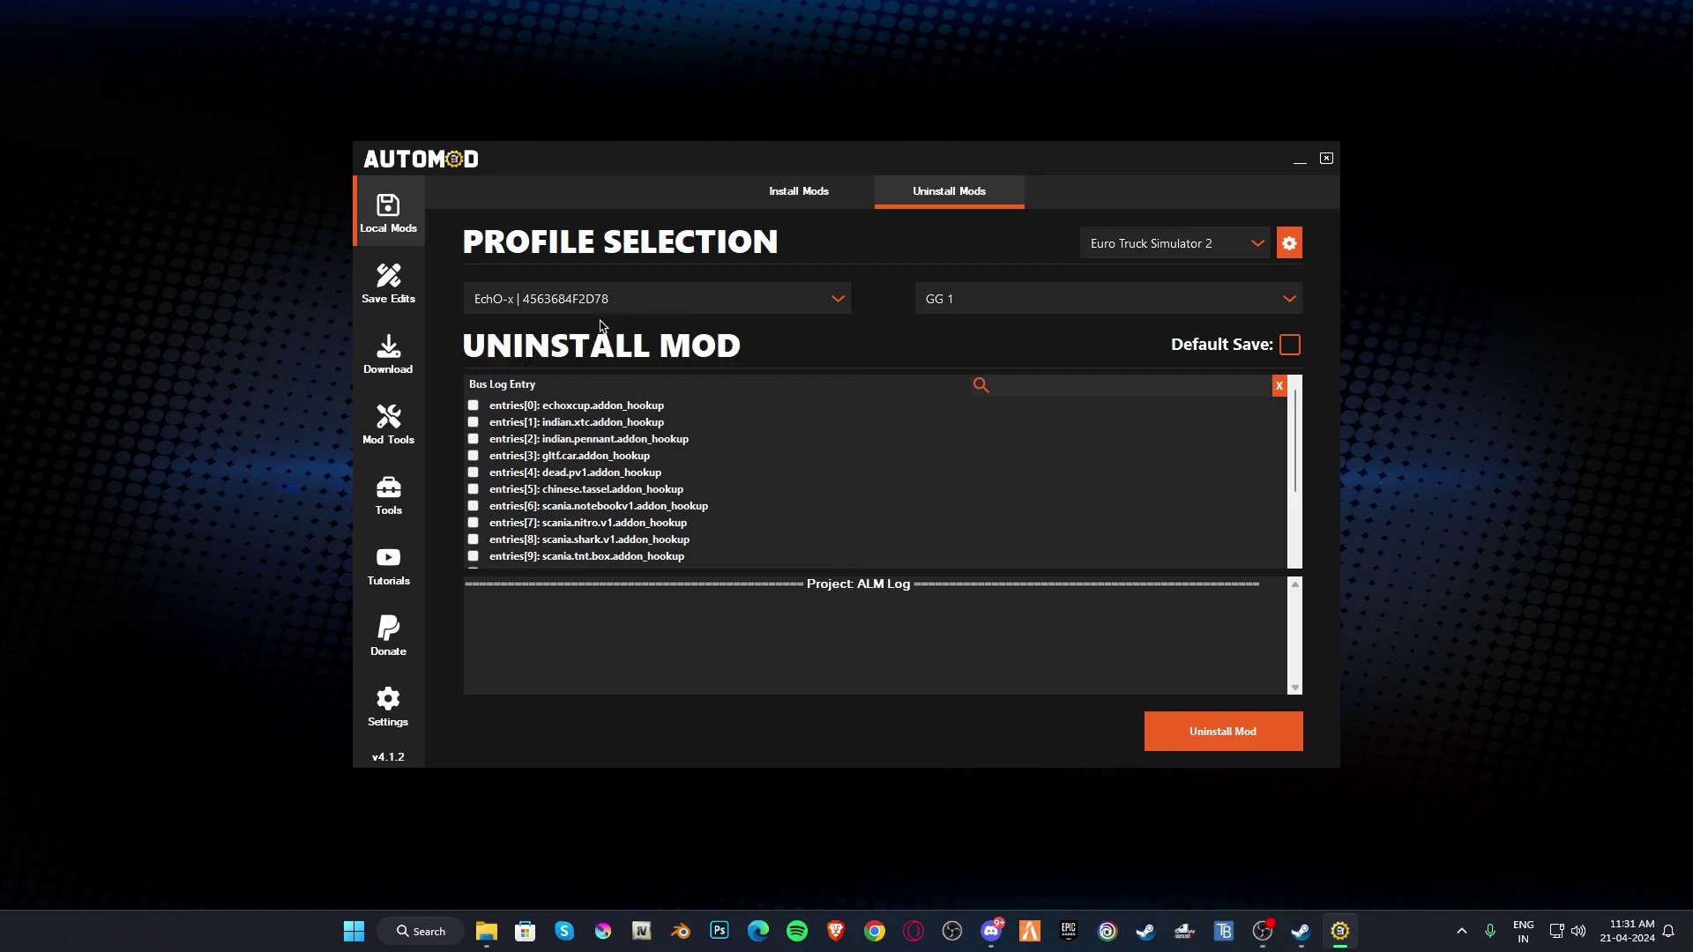
left_click(983, 306)
left_click(979, 358)
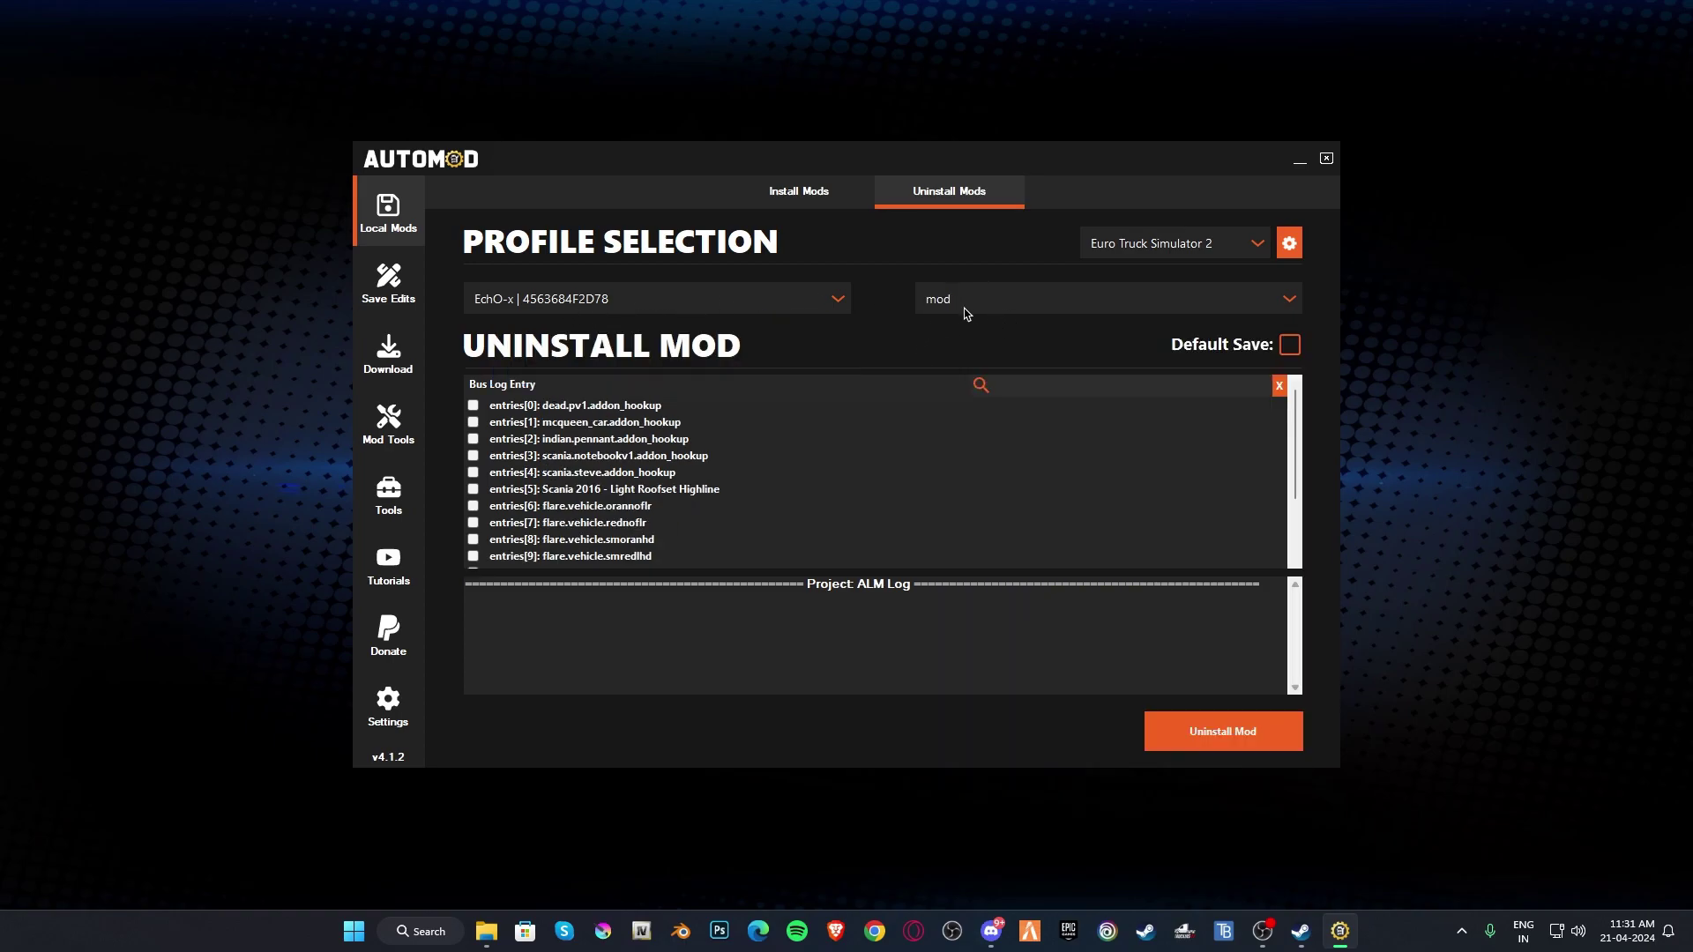
Step: Uninstall the scania.steve and scania.notebookv1 addon hookups from the mod save, and start the truck in Euro Truck Simulator 2 to check the cab
mouse_move(1297, 437)
left_mouse_down()
mouse_move(1295, 536)
mouse_move(1296, 423)
left_mouse_up()
left_click(582, 473)
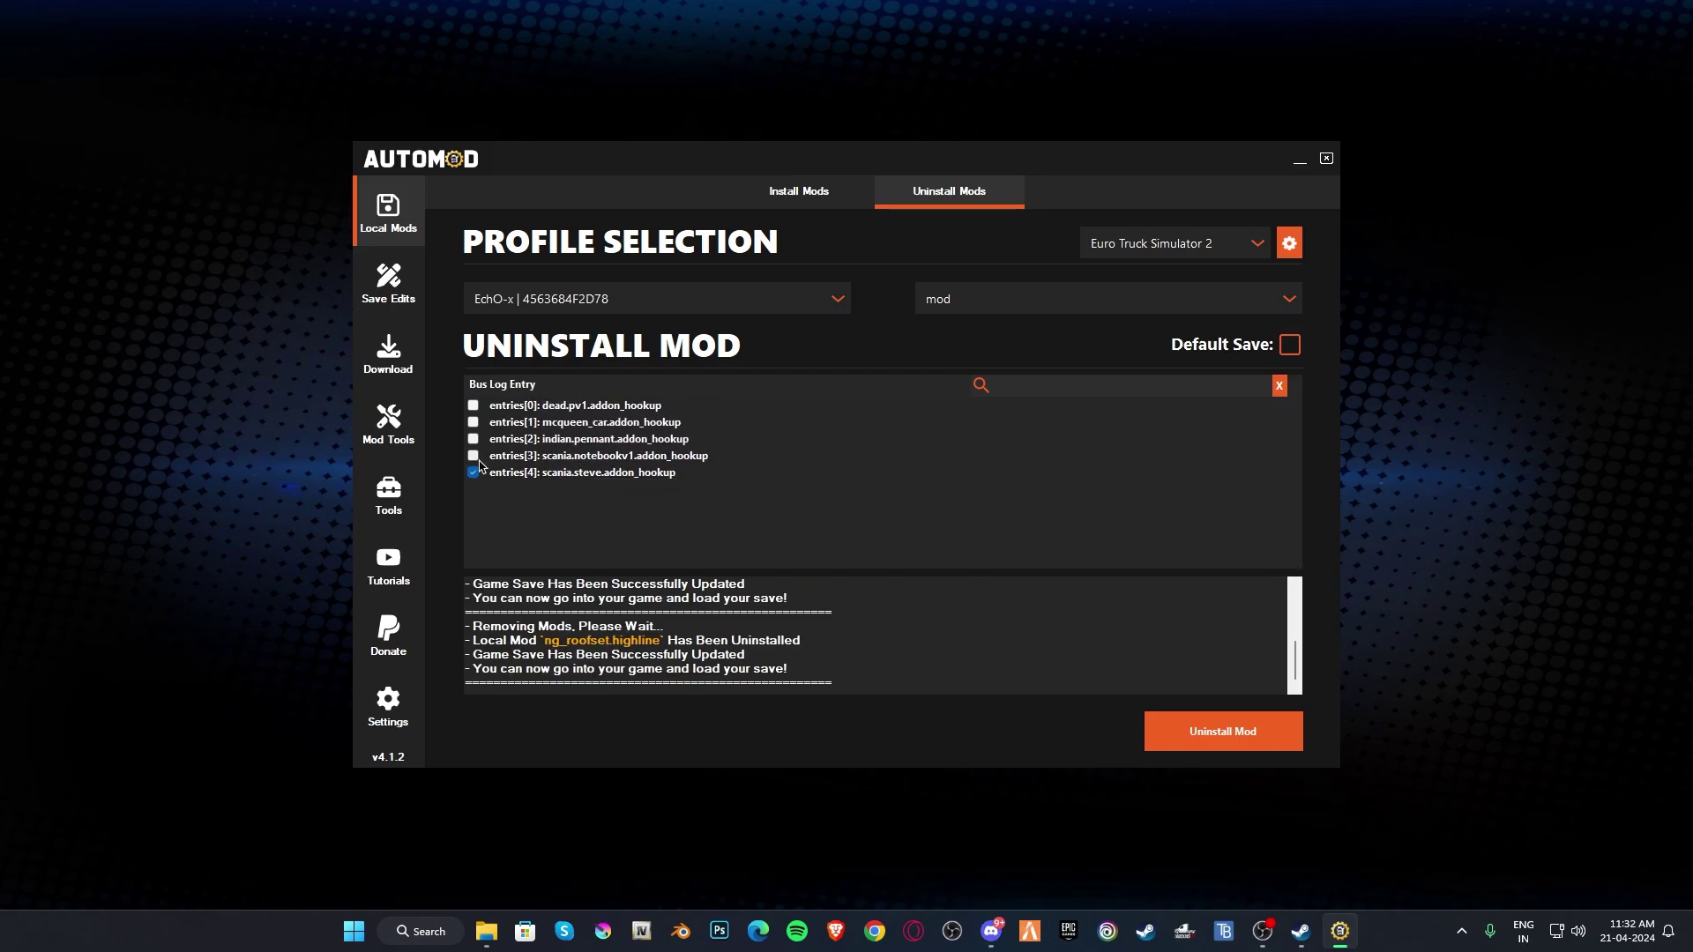
left_click(1152, 721)
left_click(933, 532)
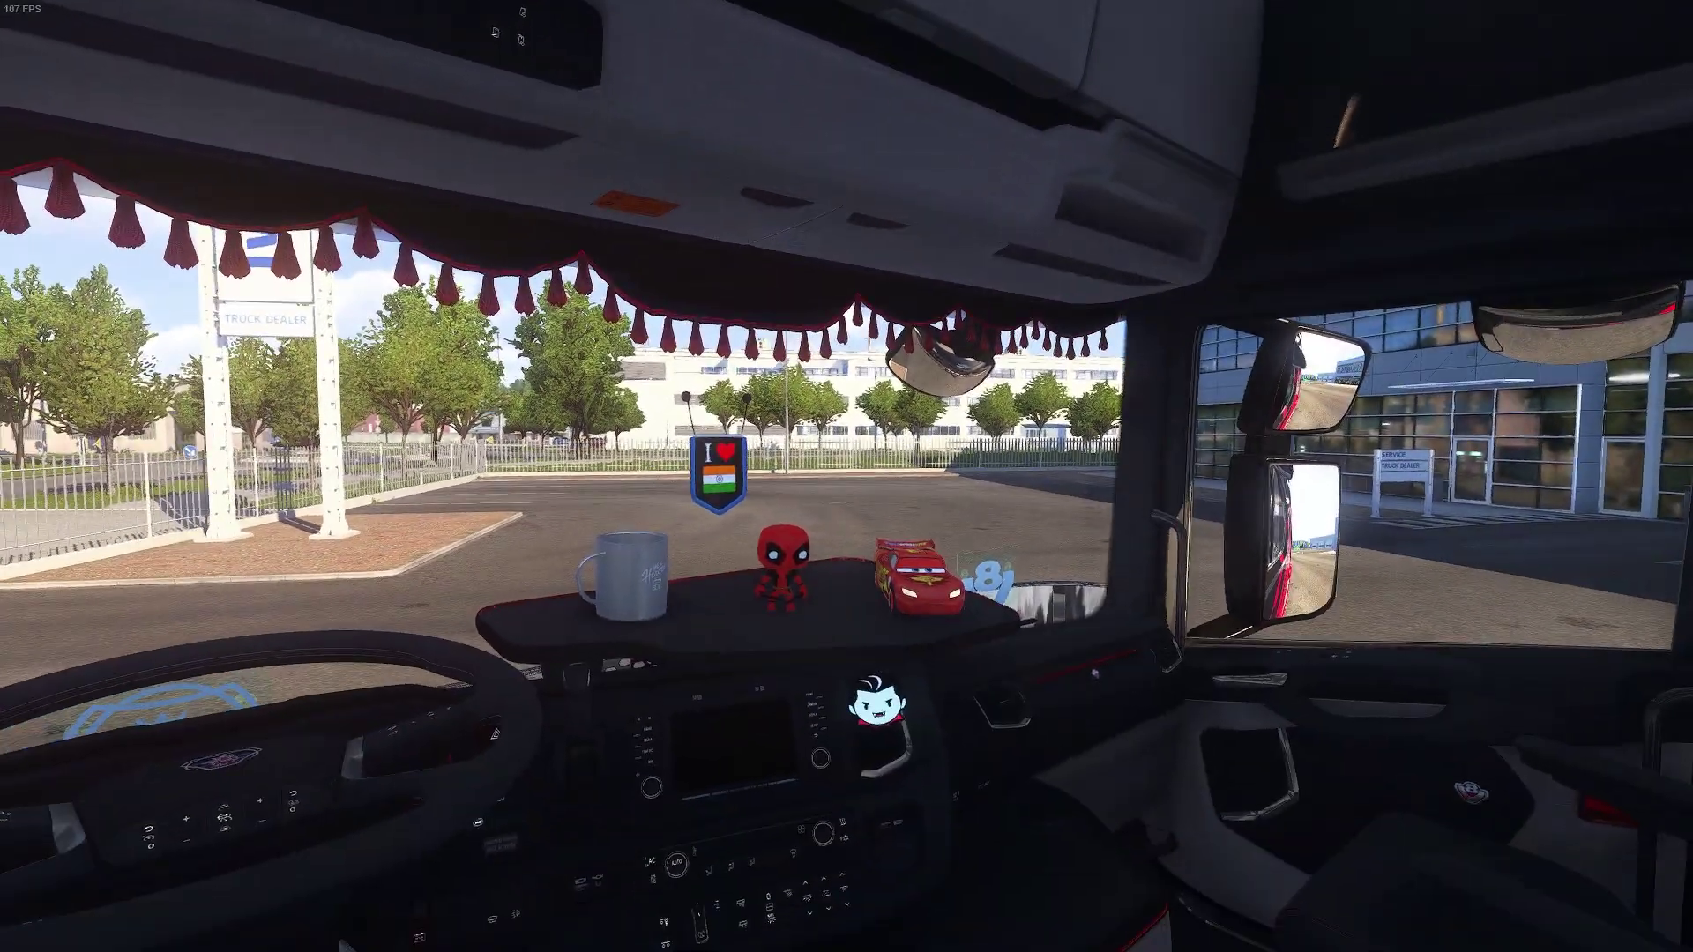
key("e")
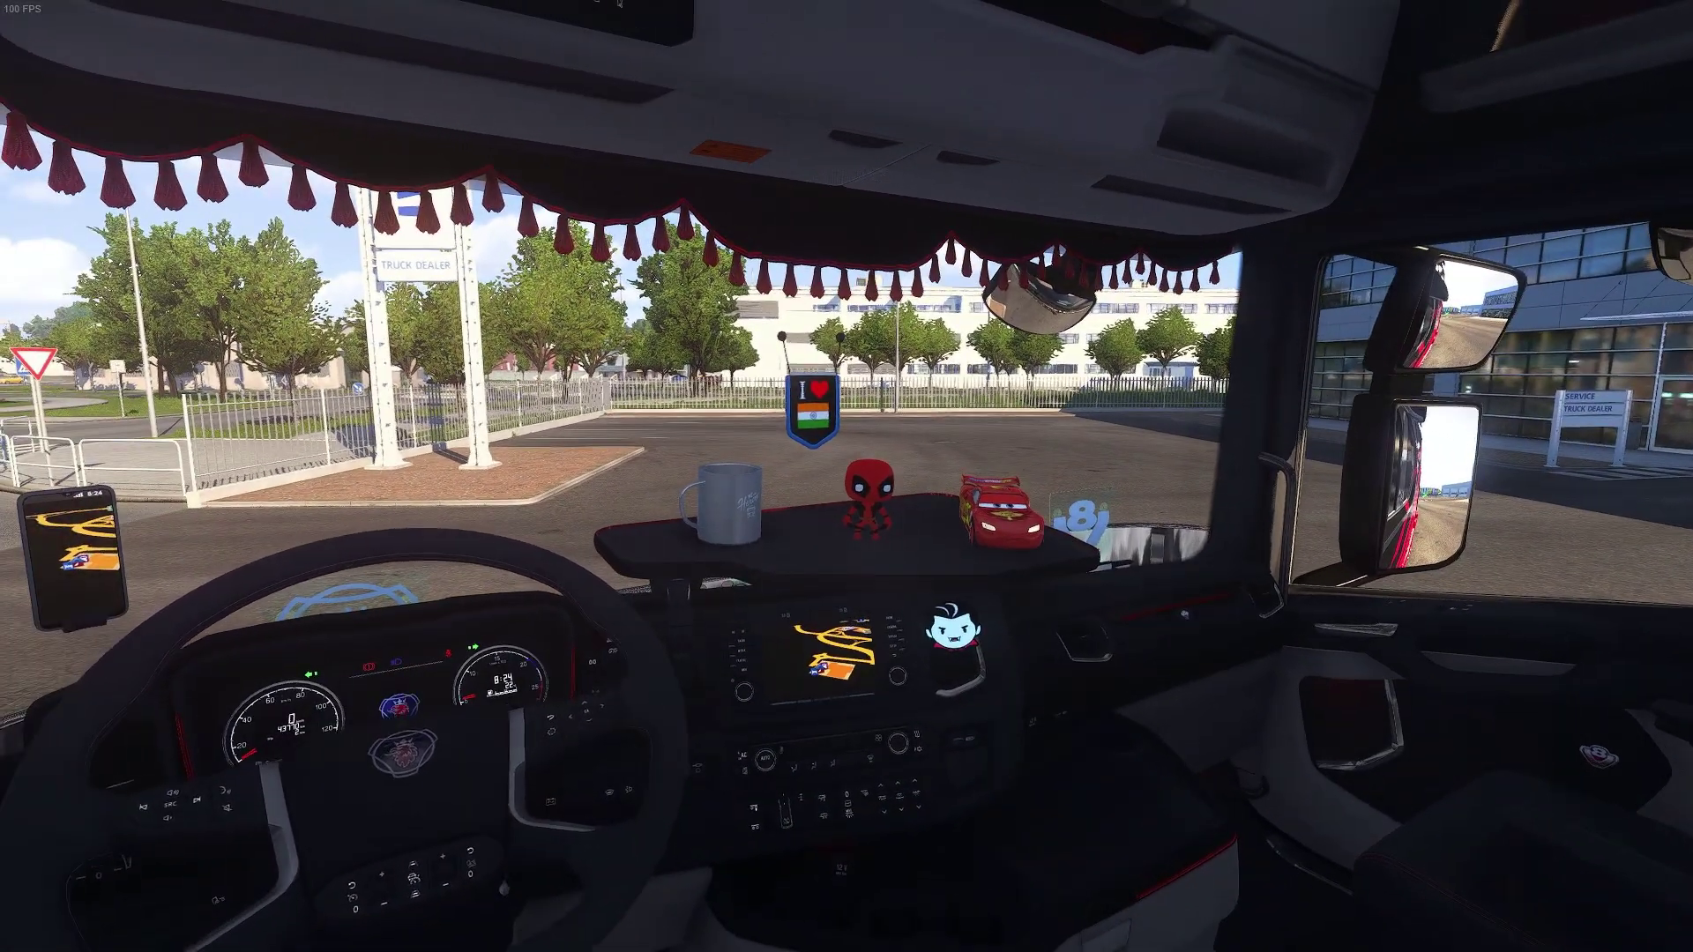